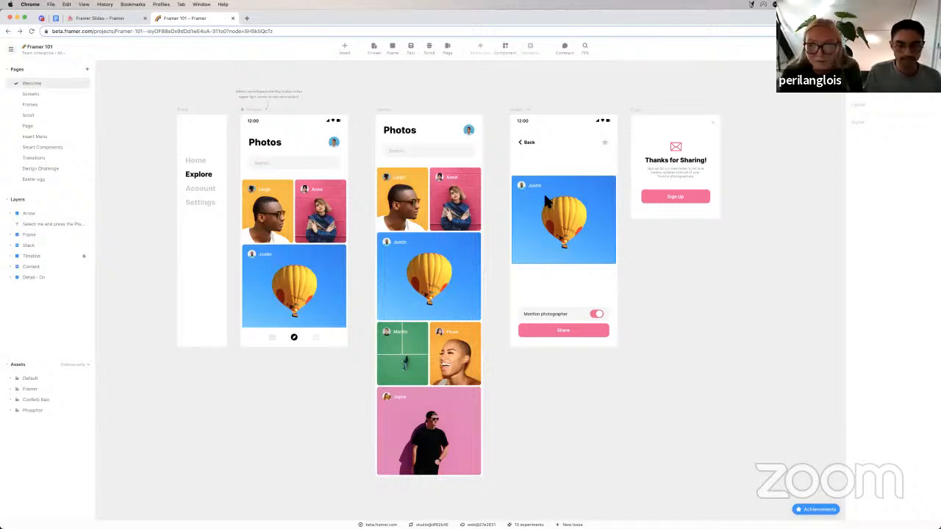
Preview the Timeline screen as an interactive prototype and test dragging its photo feed.
scroll(572, 434, down, 1)
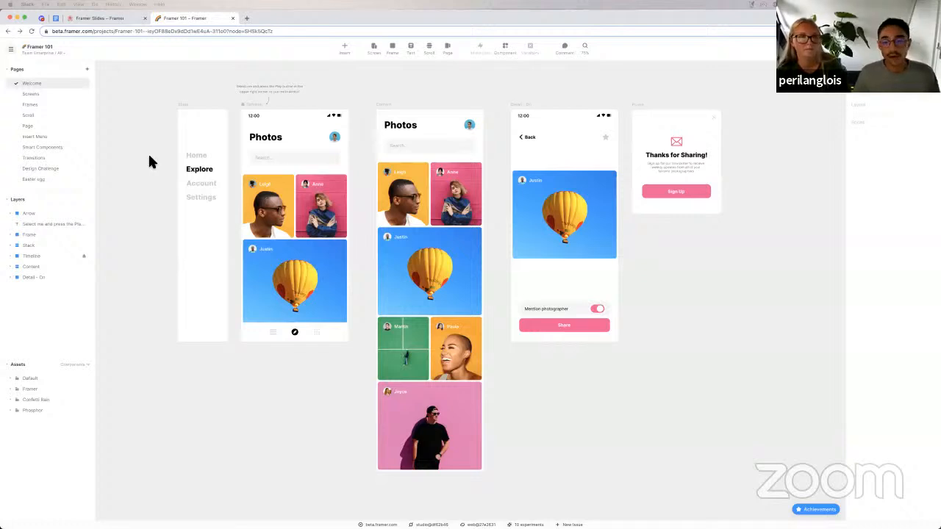
click(245, 107)
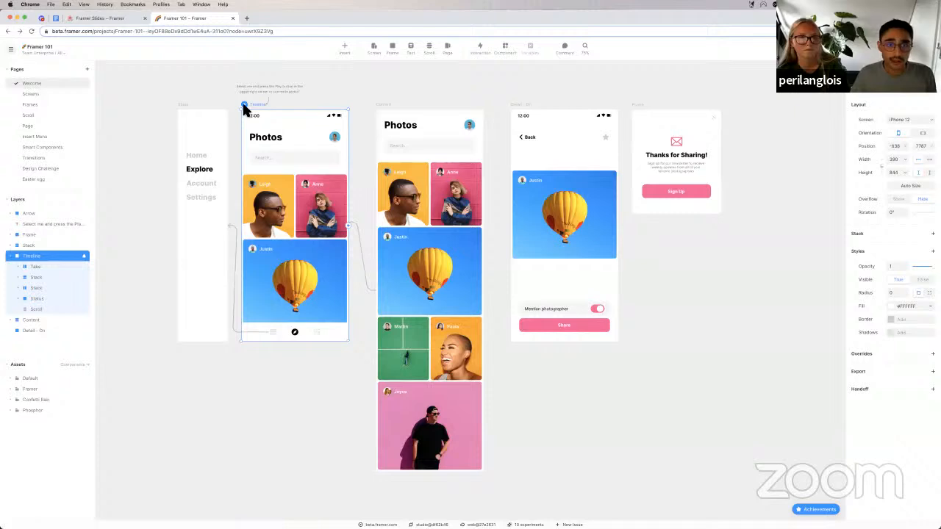
key(super+p)
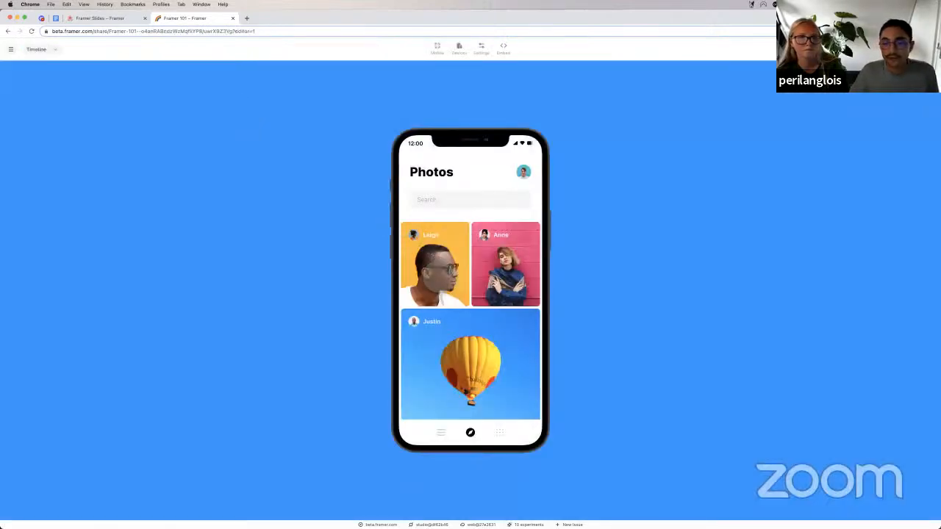
drag(489, 341, 496, 391)
Test the prototype's search field with the text "Hello! Bunnies are cool" and clear it again.
click(469, 206)
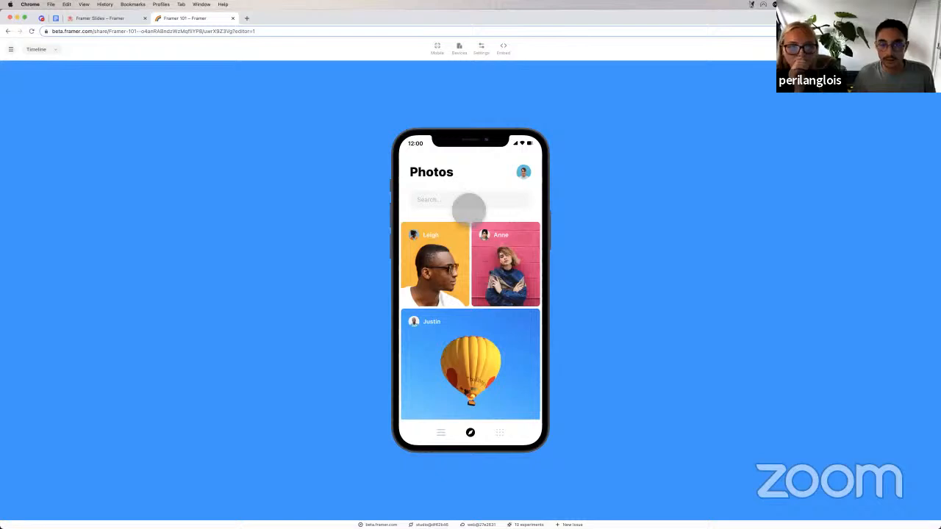
text(H)
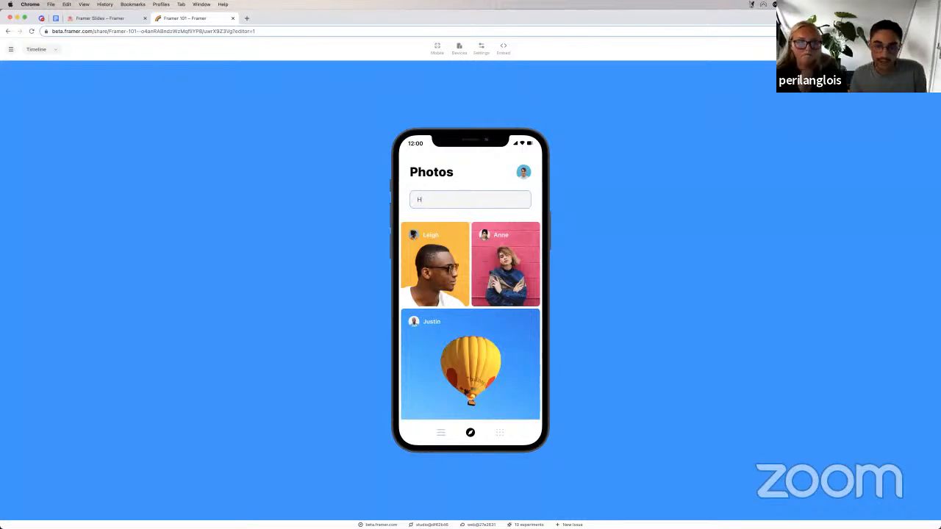
text(ello)
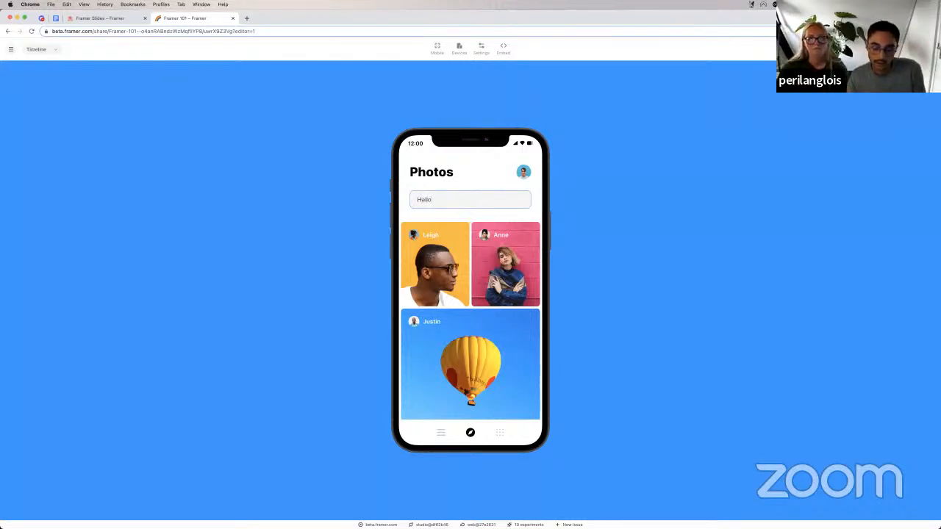
text(! Bunnies )
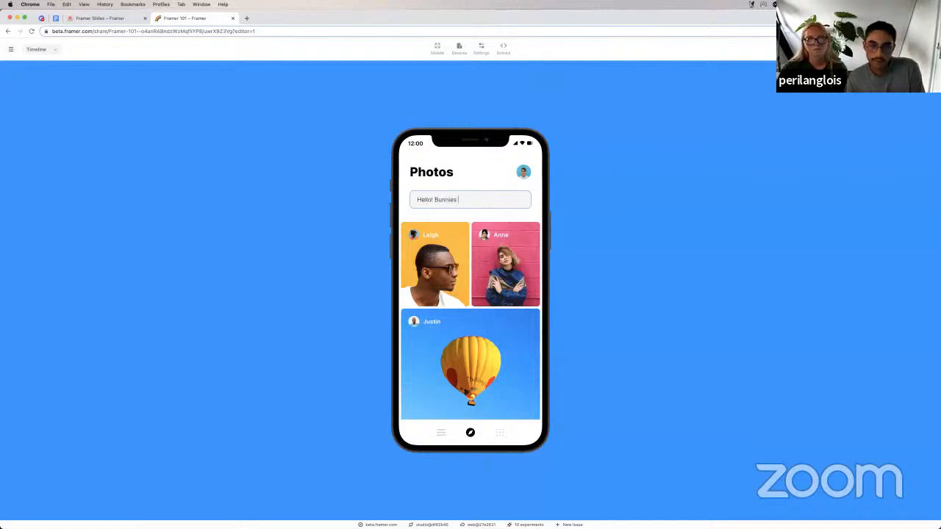
text(are cool)
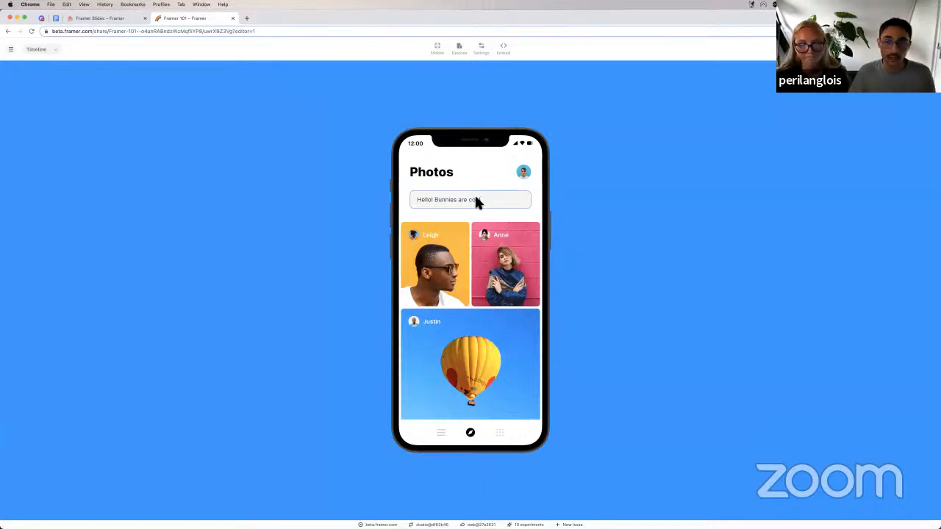
triple_click(493, 208)
key(BackSpace)
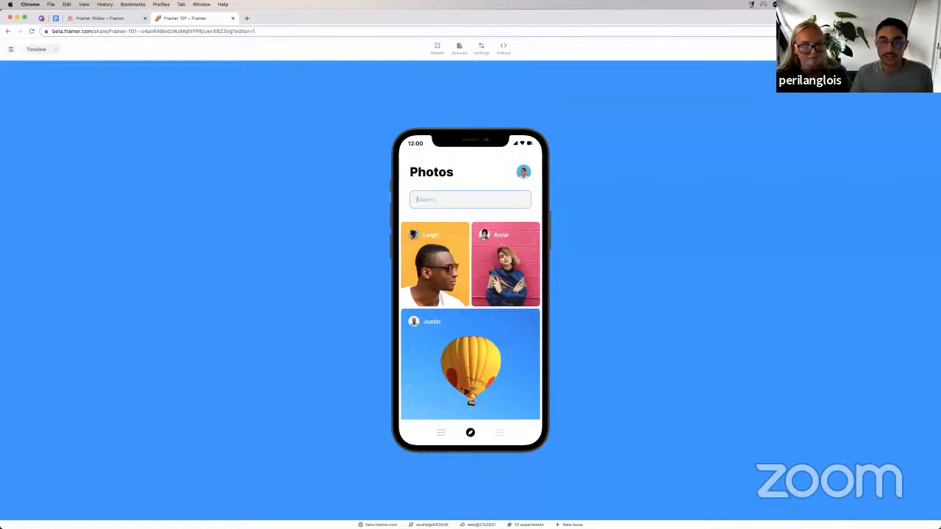
click(491, 185)
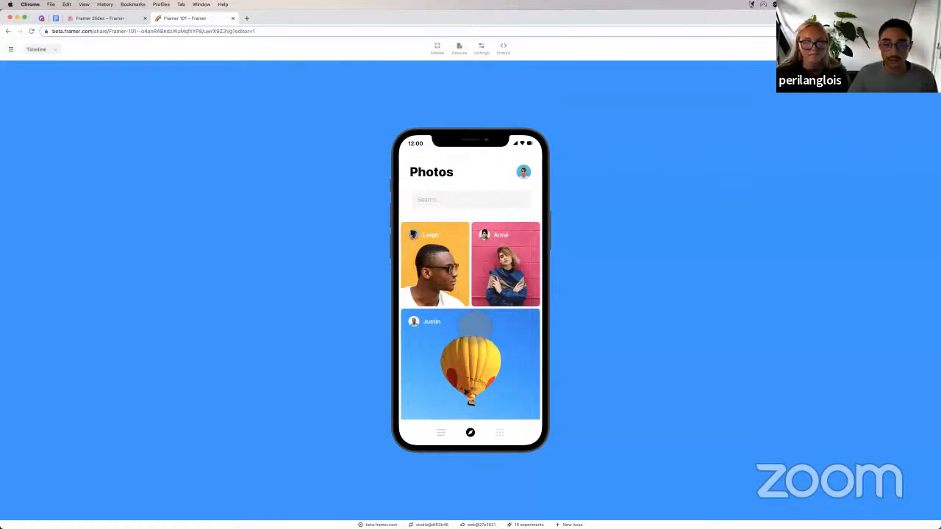
Test the prototype's slide-in navigation menu and scroll through the photo feed.
drag(475, 332, 486, 365)
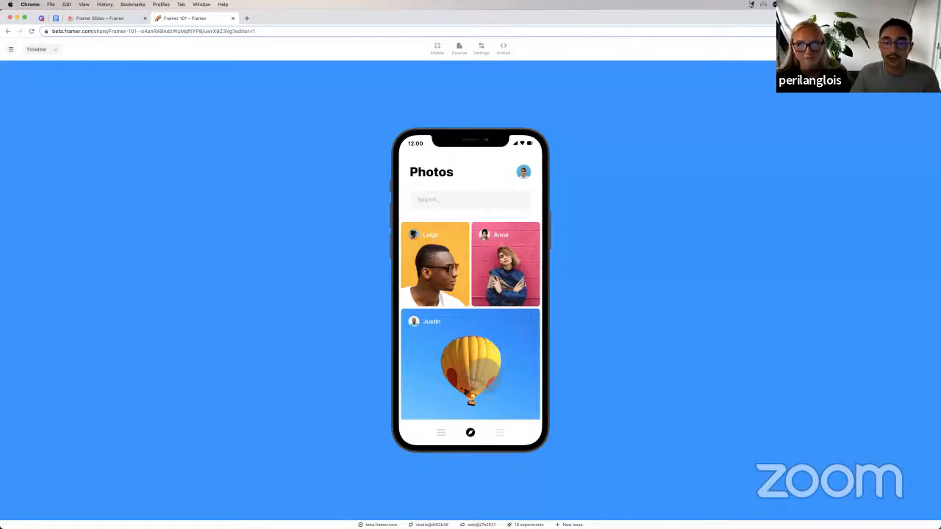
click(450, 438)
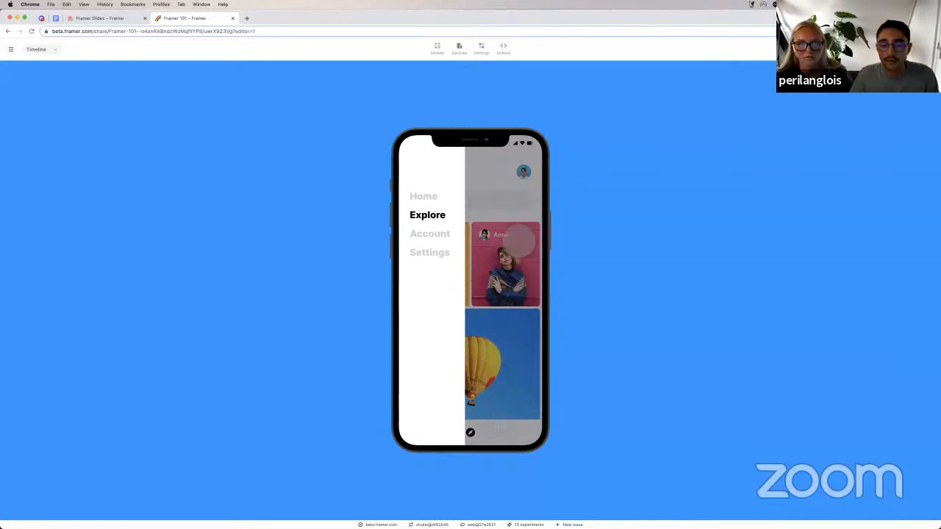
click(498, 204)
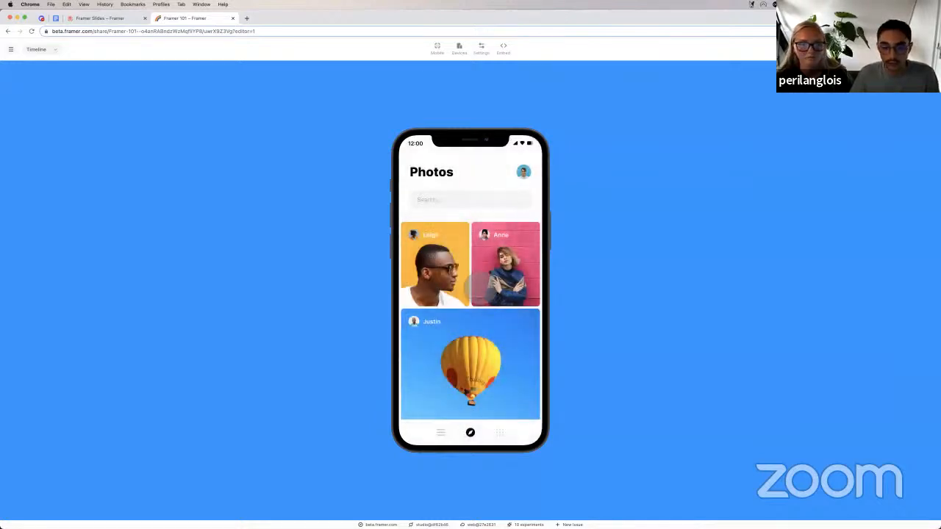
scroll(481, 288, down, 3)
scroll(471, 368, down, 2)
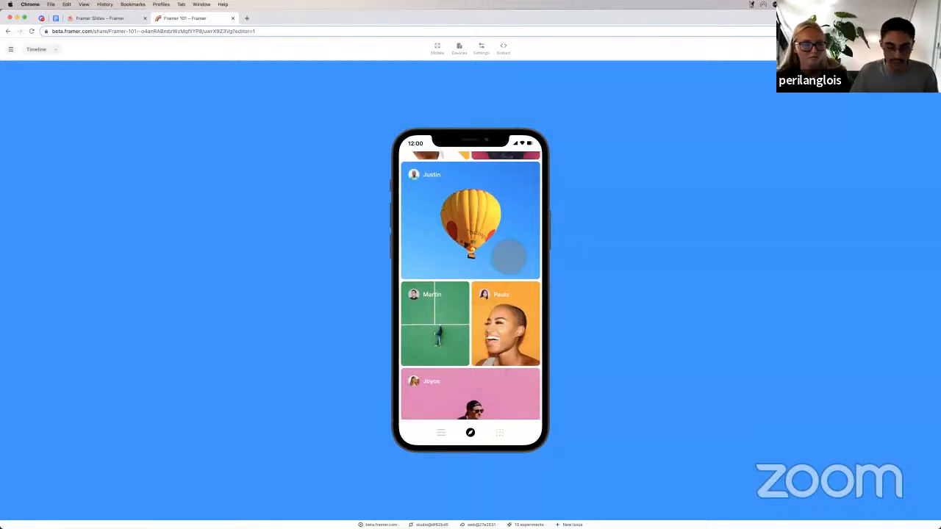
scroll(507, 256, up, 5)
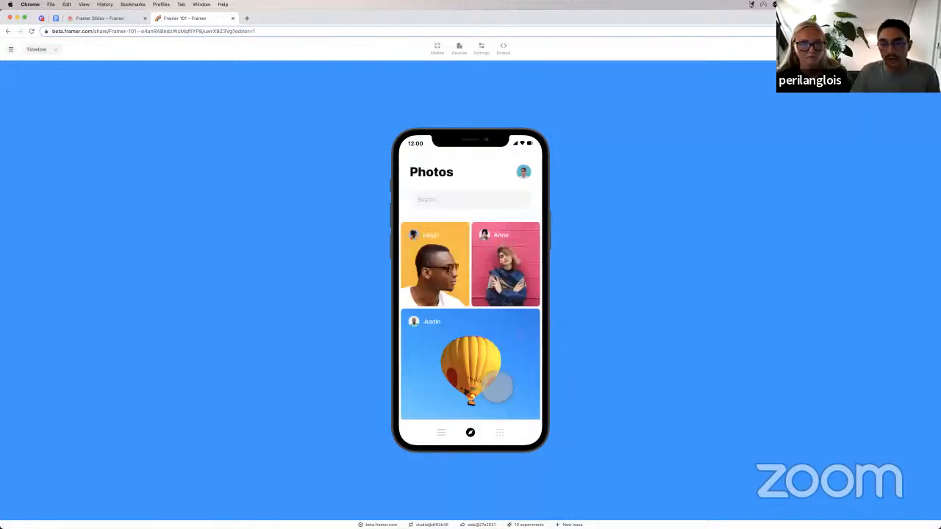
Open the balloon photo's detail view, toggle Mention photographer off and on, and share the photo.
click(496, 384)
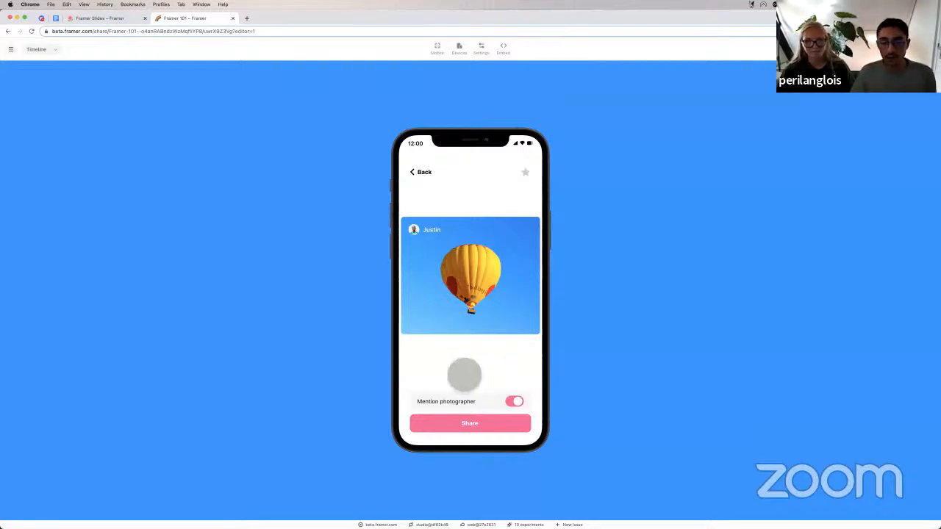
click(517, 401)
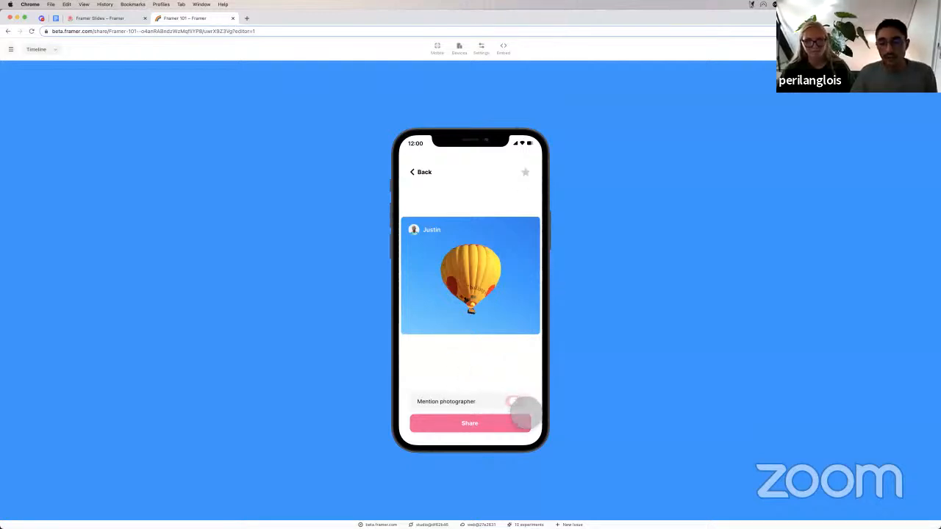
click(518, 402)
click(485, 423)
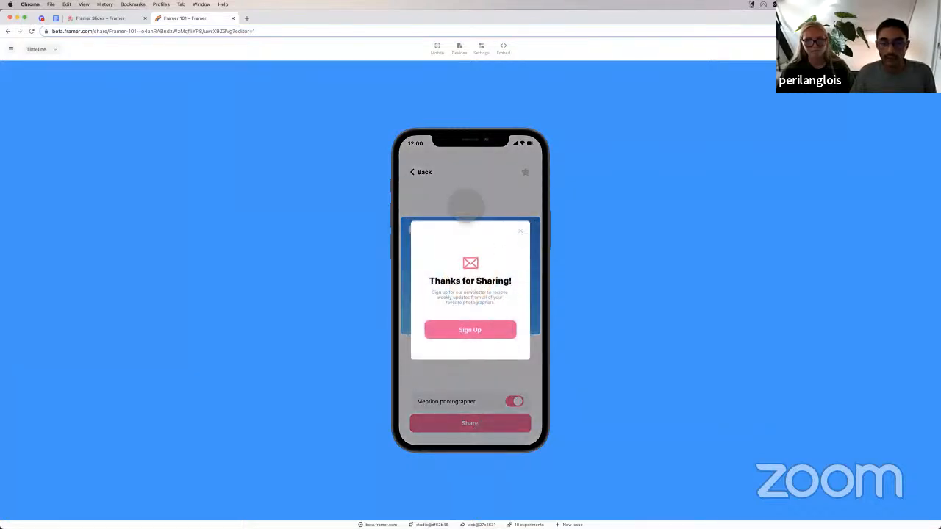
Return to the prototype's photo feed and leave the preview for the project canvas.
click(423, 173)
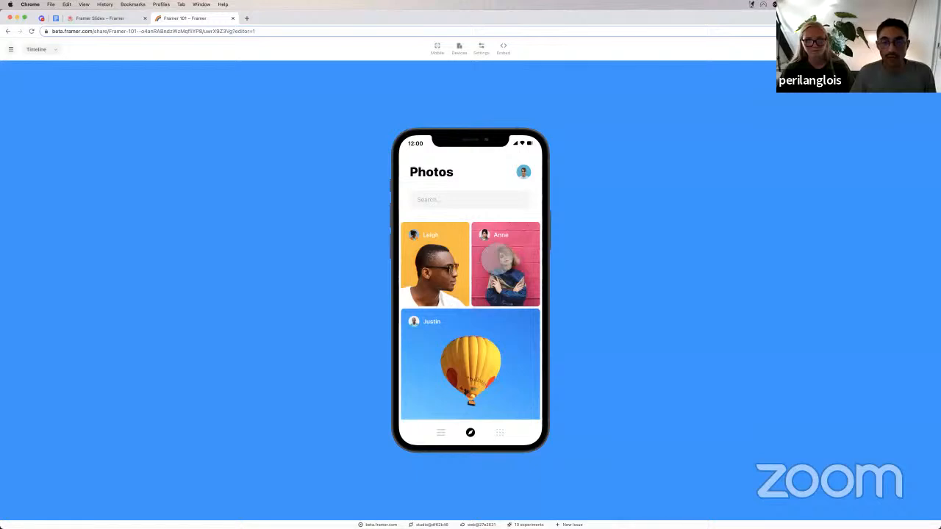
drag(498, 266, 497, 368)
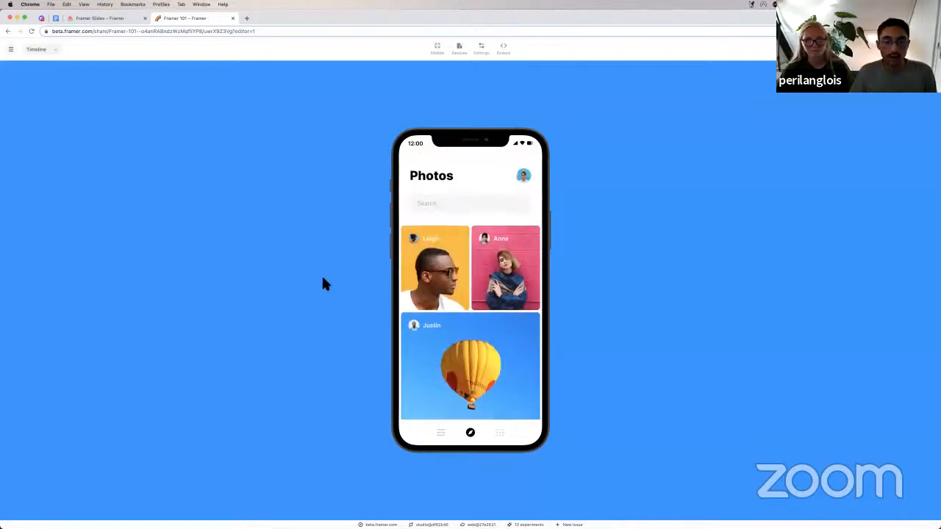
key(super+Left)
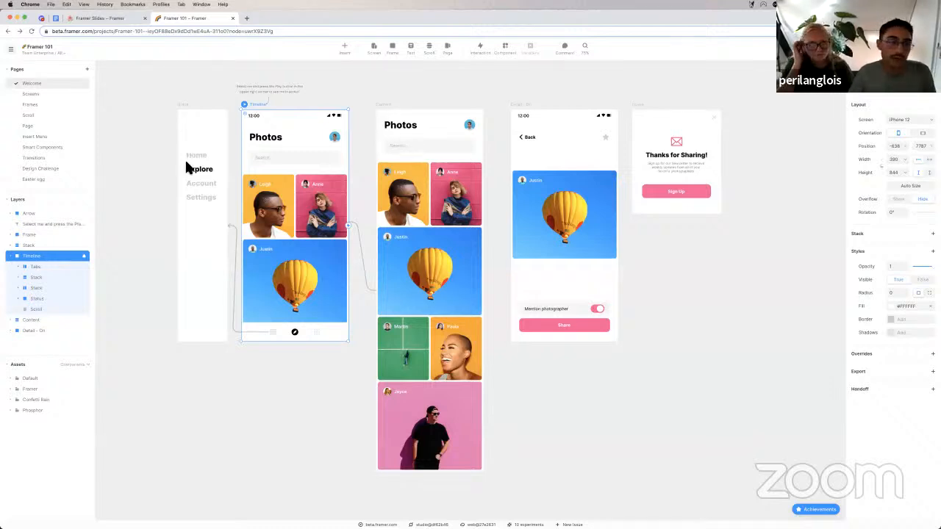
Collapse the Layers, Assets and Pages lists and deselect the Timeline screen.
click(44, 200)
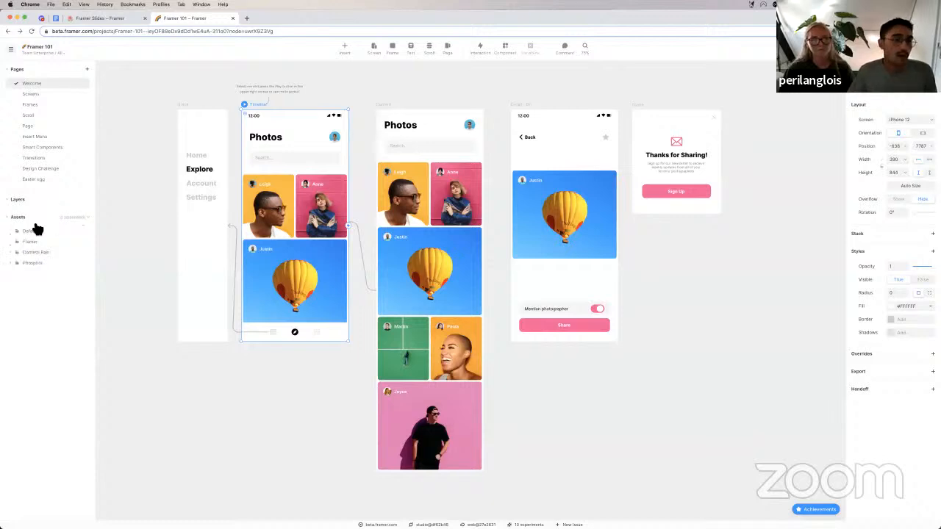
click(34, 219)
click(44, 73)
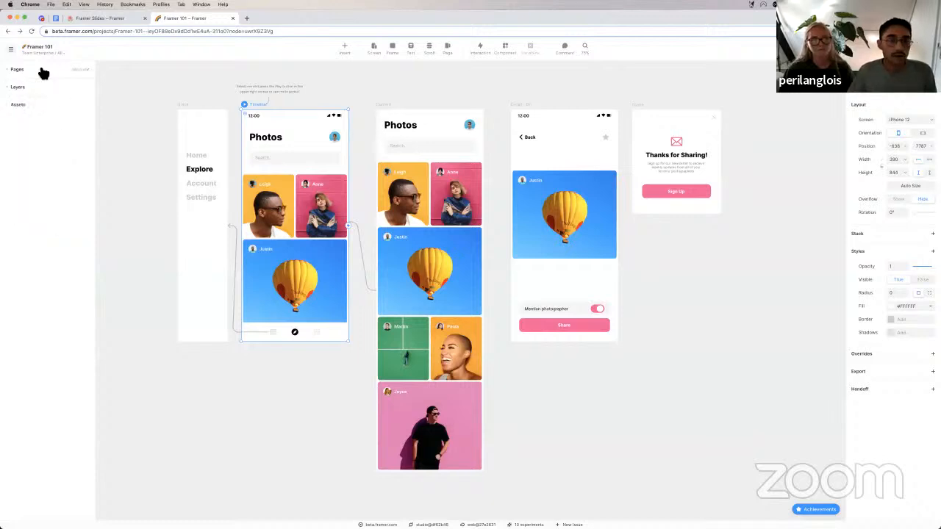
click(139, 97)
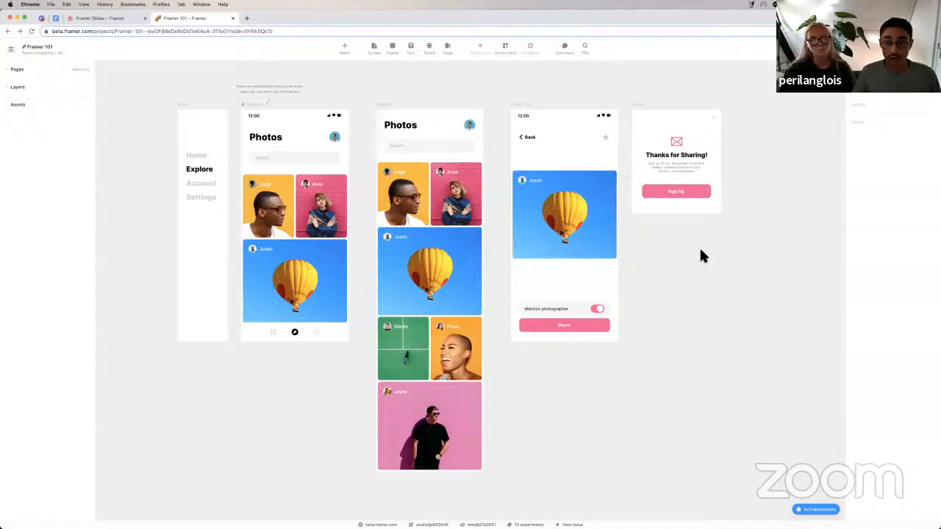
Examine the contents of the Assets, Layers and Pages lists, collapsing each one again.
click(26, 106)
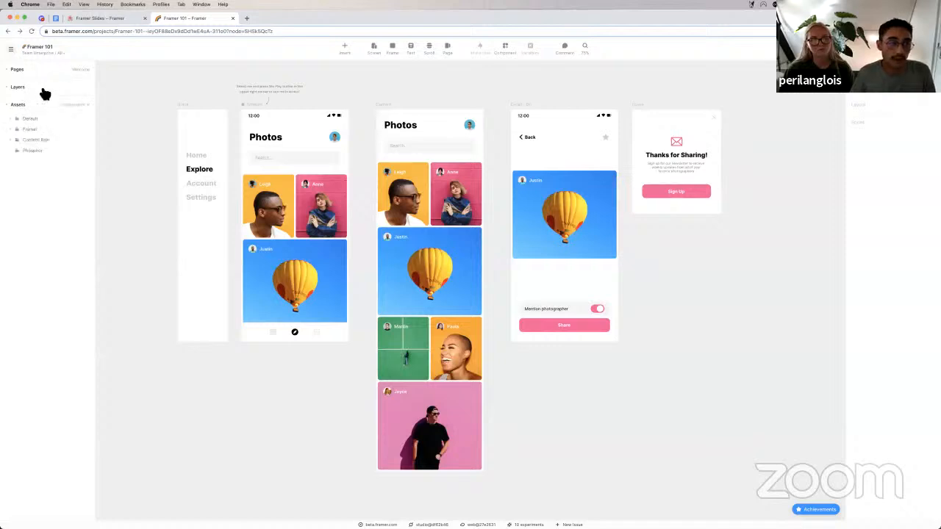
click(36, 87)
click(34, 70)
click(34, 70)
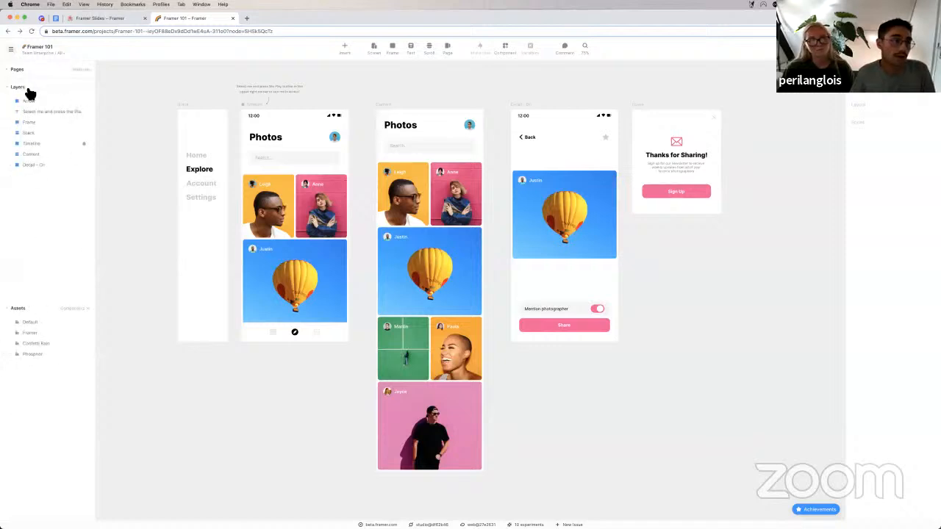
click(37, 87)
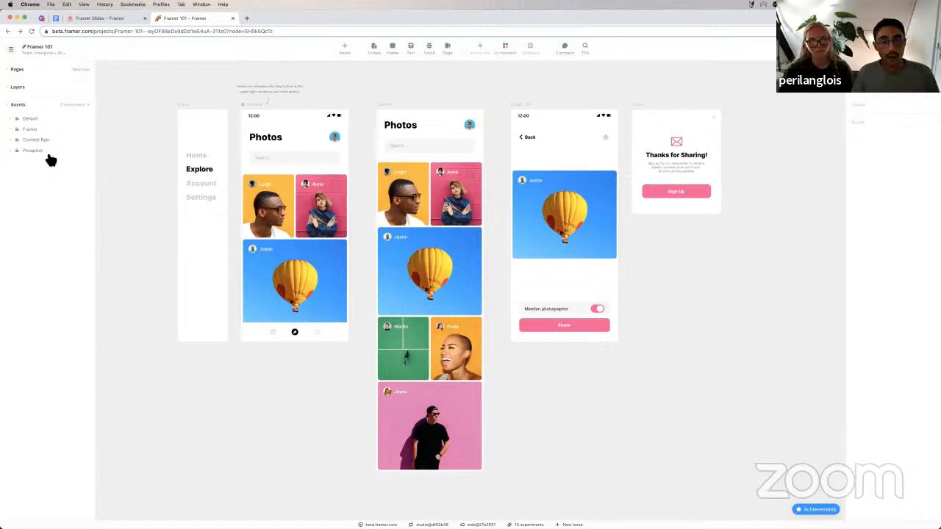
click(27, 104)
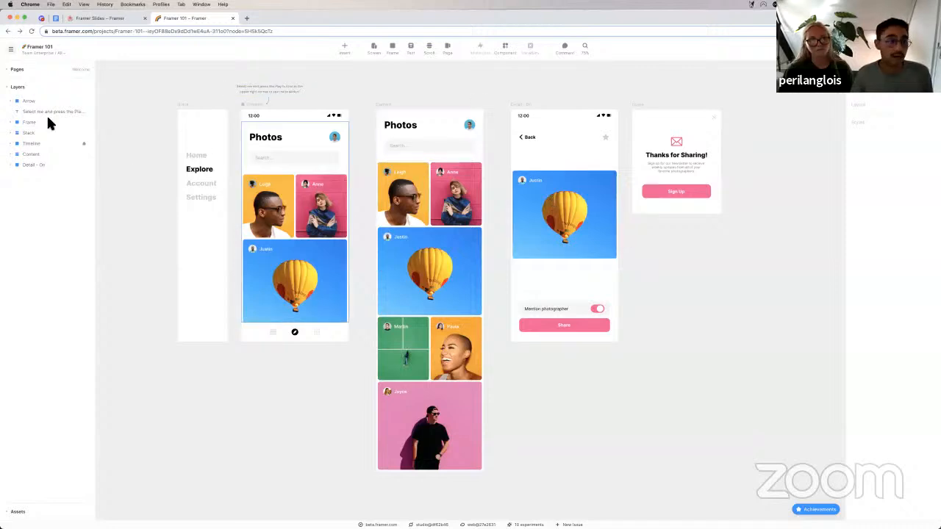
click(17, 88)
click(38, 74)
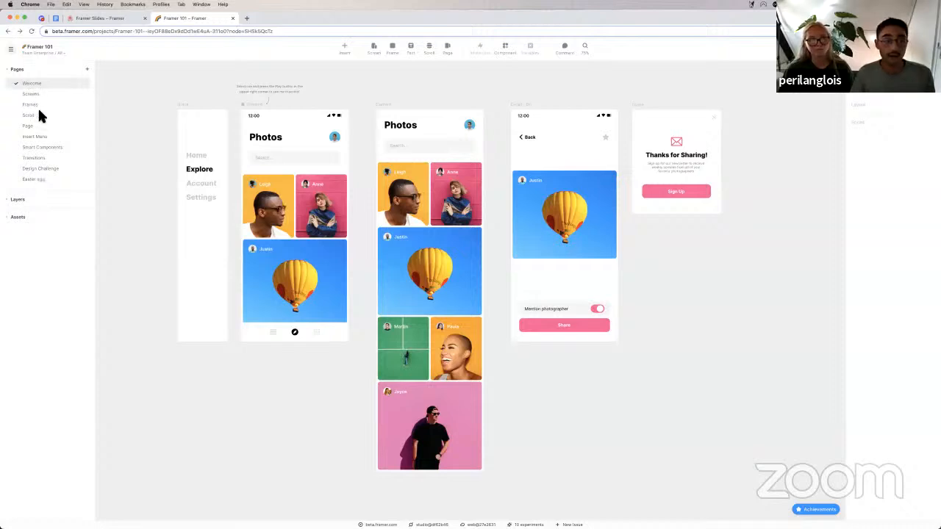
click(32, 70)
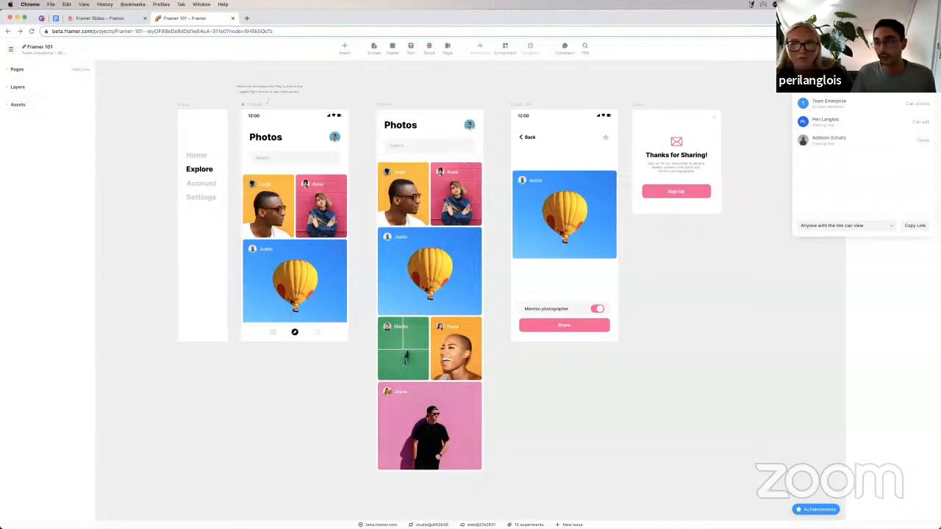
Close the project's sharing options and inspect the layout and style properties of the balloon photo's detail screen.
key(Escape)
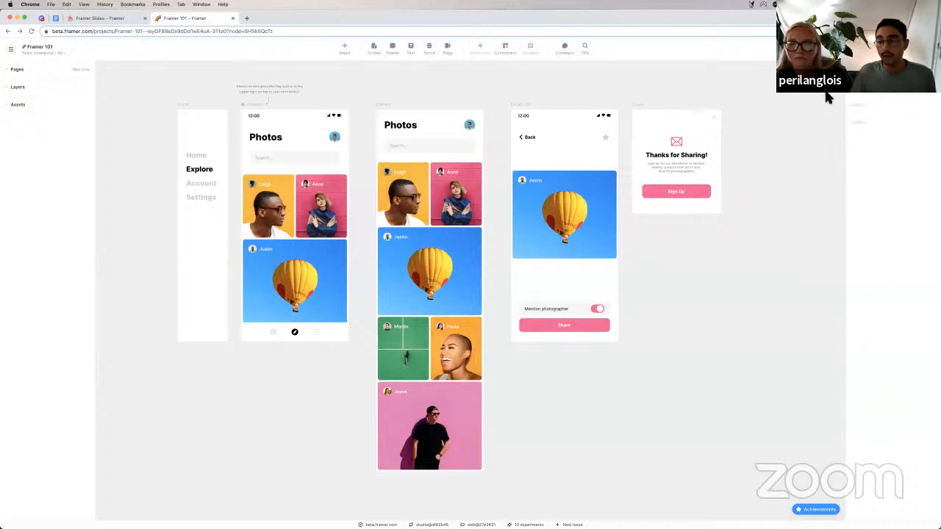
click(528, 104)
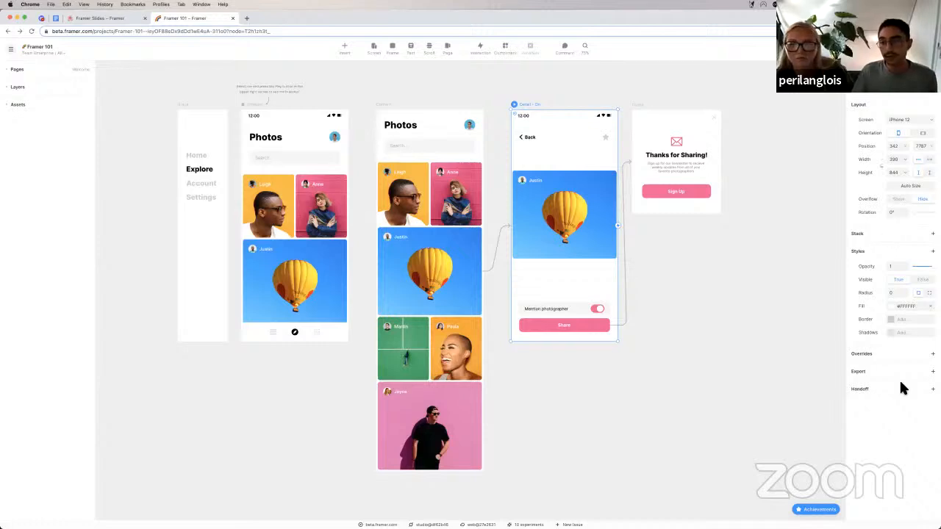
click(686, 265)
Look over the main menu's commands and close it again.
click(13, 51)
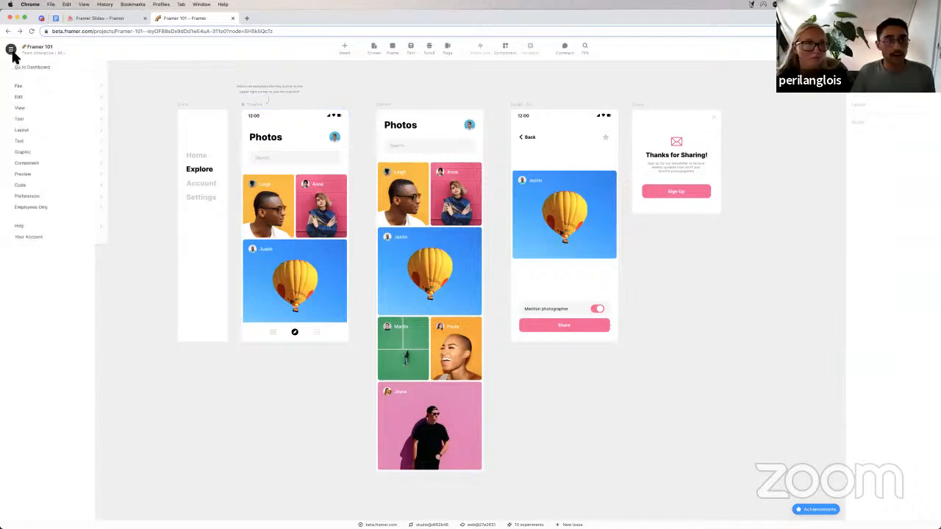
click(13, 50)
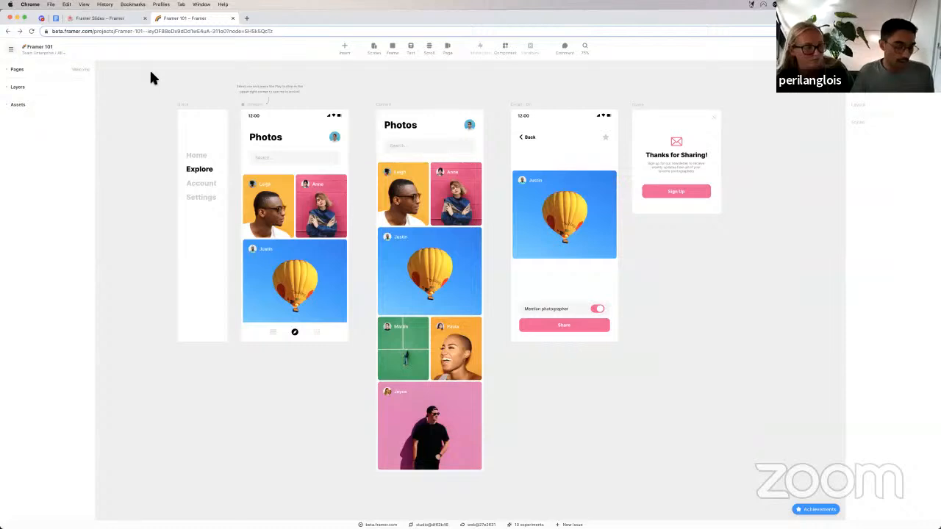
scroll(182, 93, right, 1)
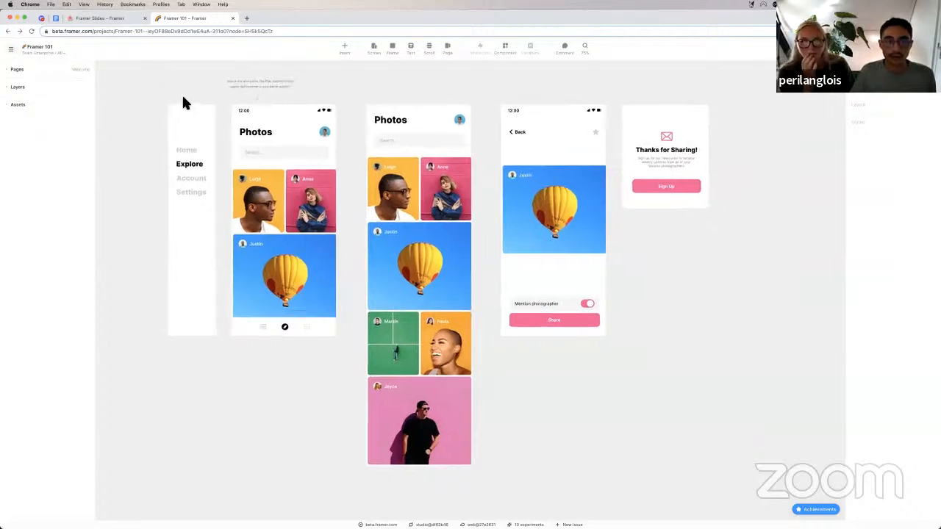
Open the project's Screens page and bring its Screens explanation card and blank screen into view.
scroll(182, 93, left, 2)
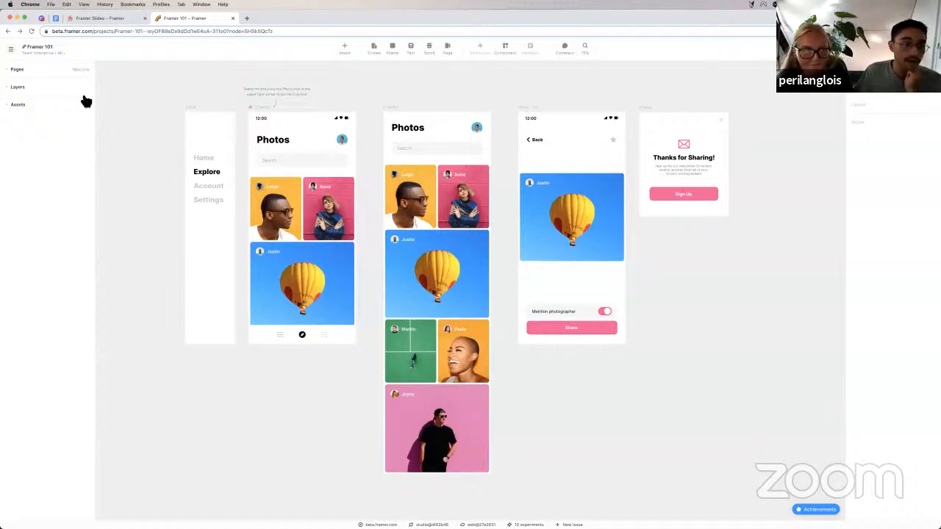
click(40, 72)
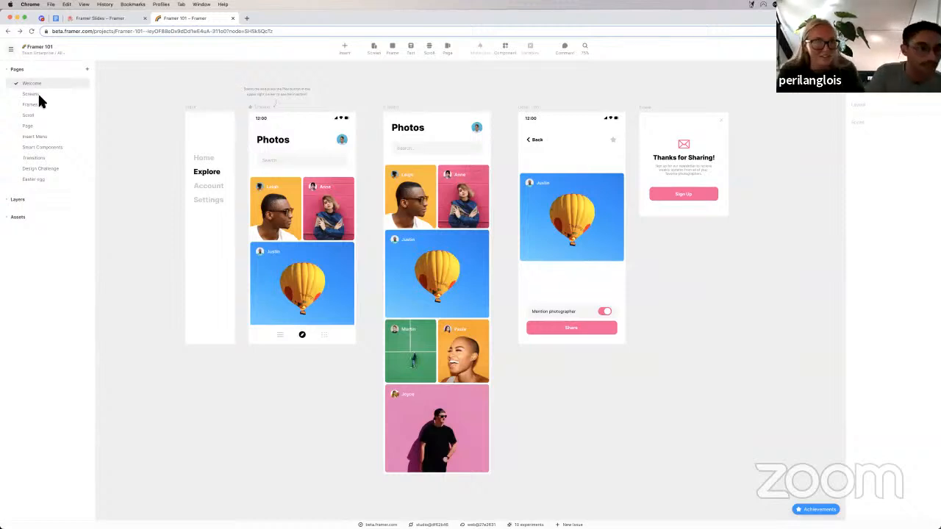
click(34, 93)
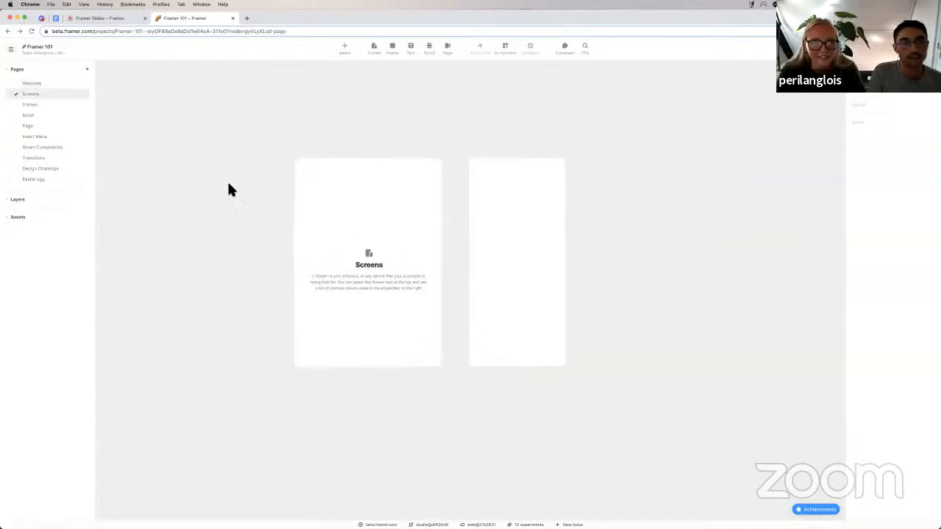
right_click(229, 189)
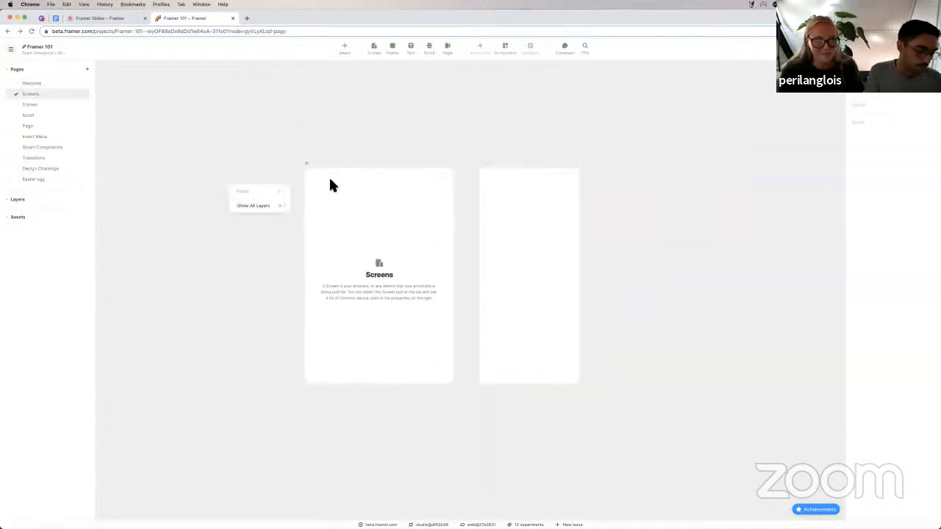
scroll(332, 135, up, 5)
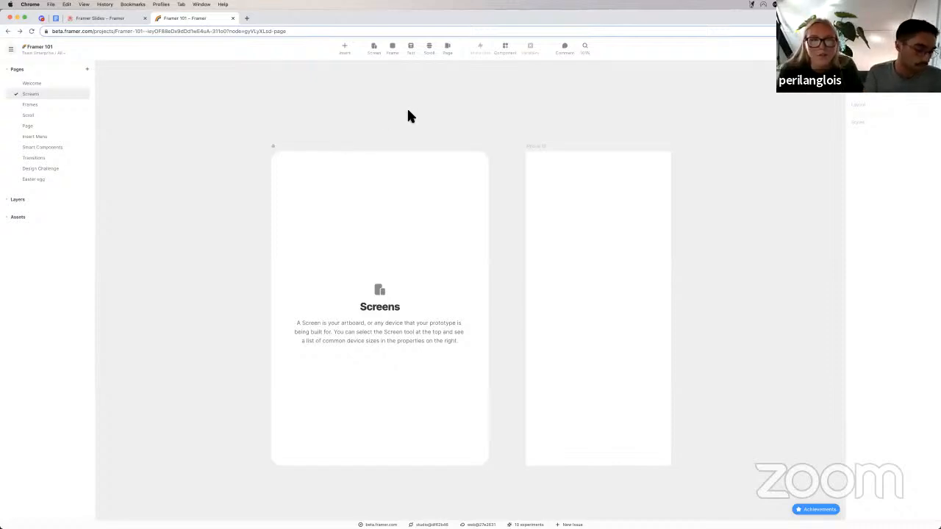
Activate the Screen tool and expand the Desktop and Tablet groups to look over the device size presets.
click(375, 52)
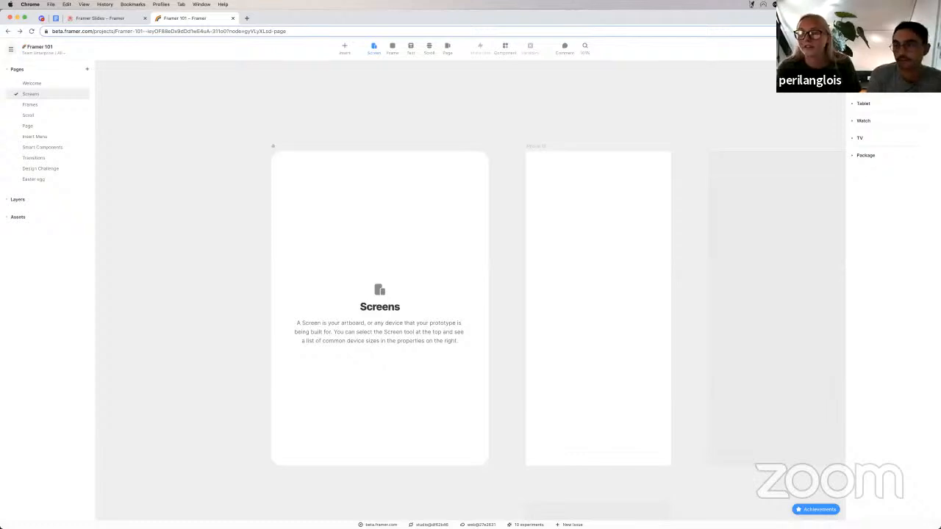
scroll(889, 257, up, 3)
click(888, 248)
click(885, 368)
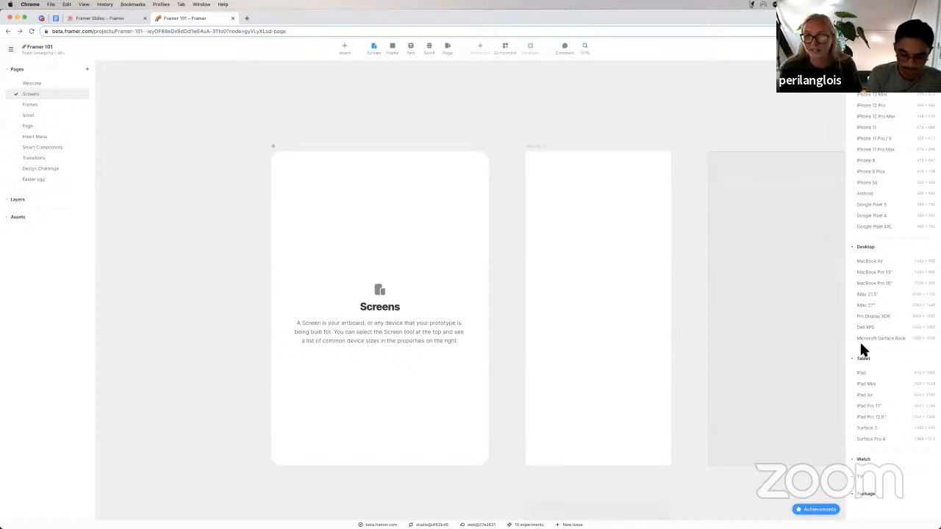
scroll(767, 185, down, 1)
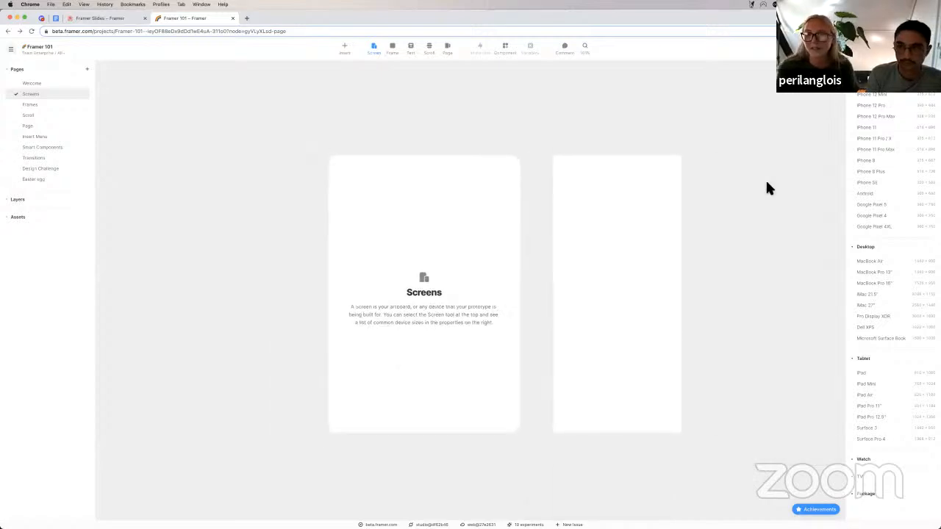
Place a new iPhone 12 screen in the suggested empty slot beside the existing blank screen.
scroll(766, 184, down, 2)
scroll(766, 184, right, 2)
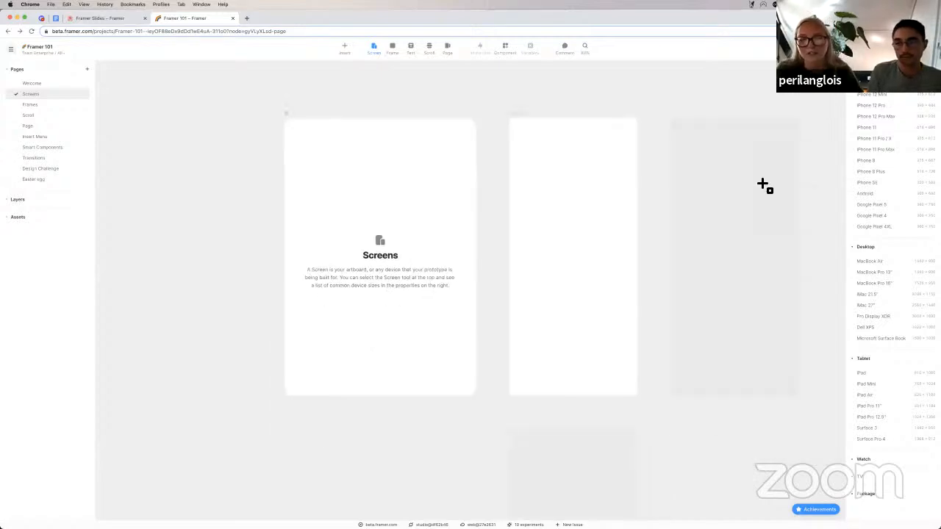
scroll(765, 186, down, 1)
scroll(766, 185, right, 1)
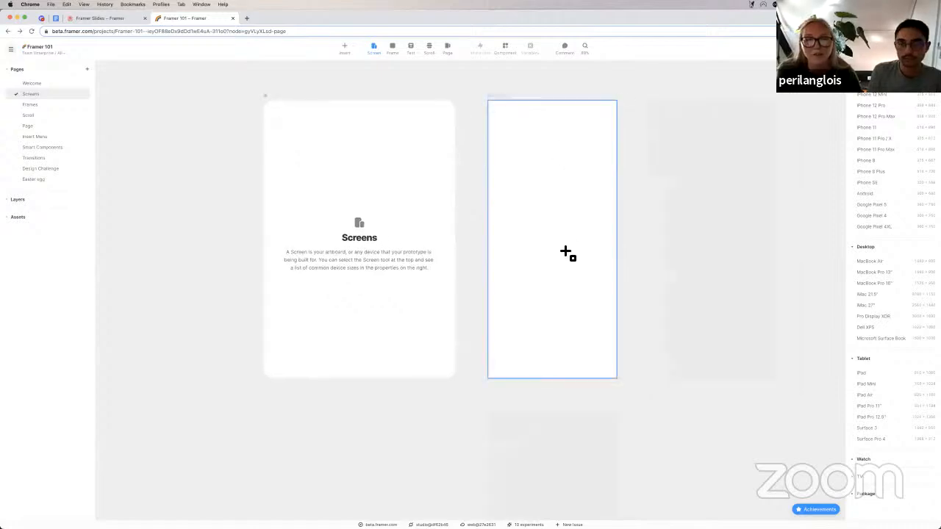
scroll(567, 254, down, 1)
scroll(567, 255, right, 1)
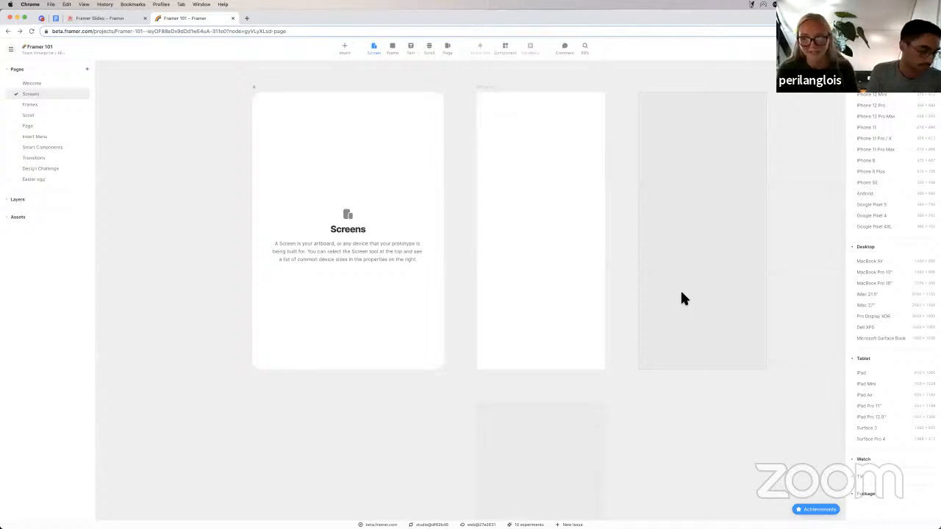
click(696, 273)
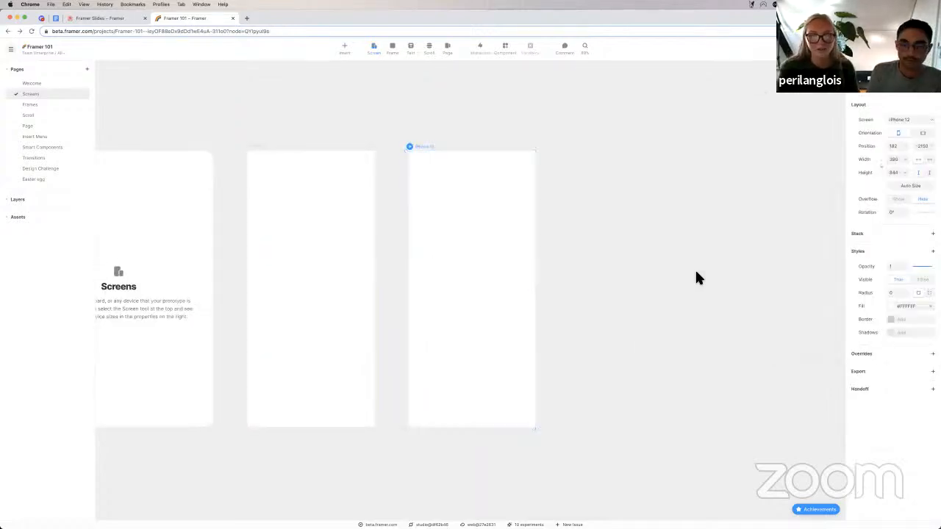
Add another iPhone 12 screen in the suggested slot at the end of the row.
scroll(696, 273, left, 2)
scroll(696, 273, down, 1)
key(s)
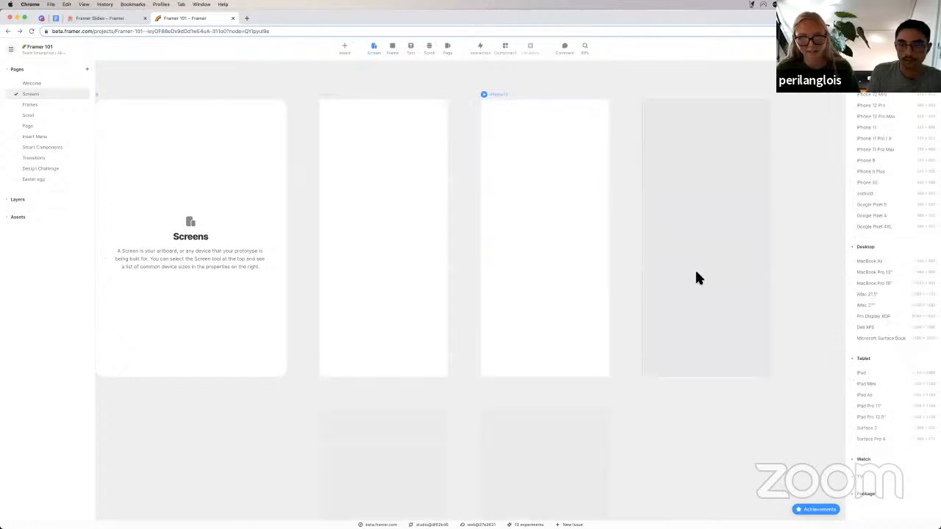
click(696, 272)
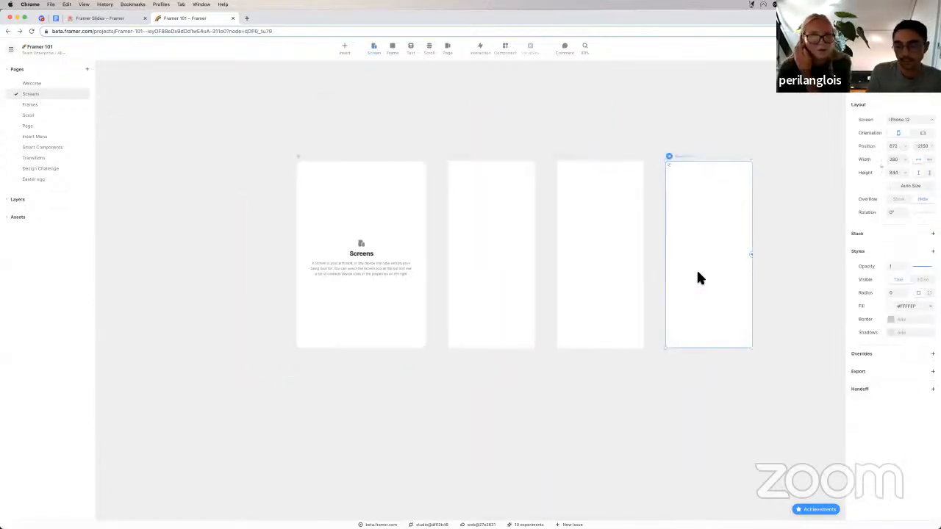
scroll(696, 273, up, 1)
scroll(697, 272, right, 1)
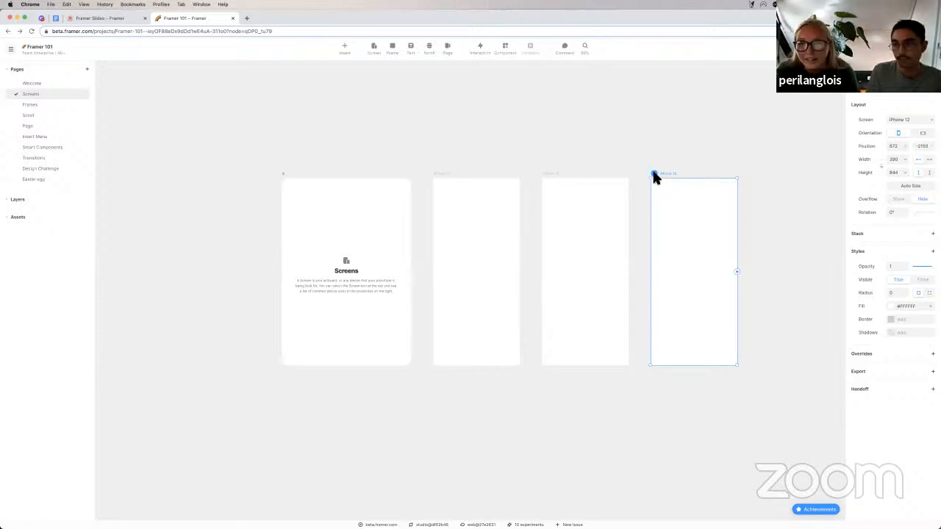
Preview the last iPhone 12 screen in the row and give its realistic device frame the red finish.
click(653, 175)
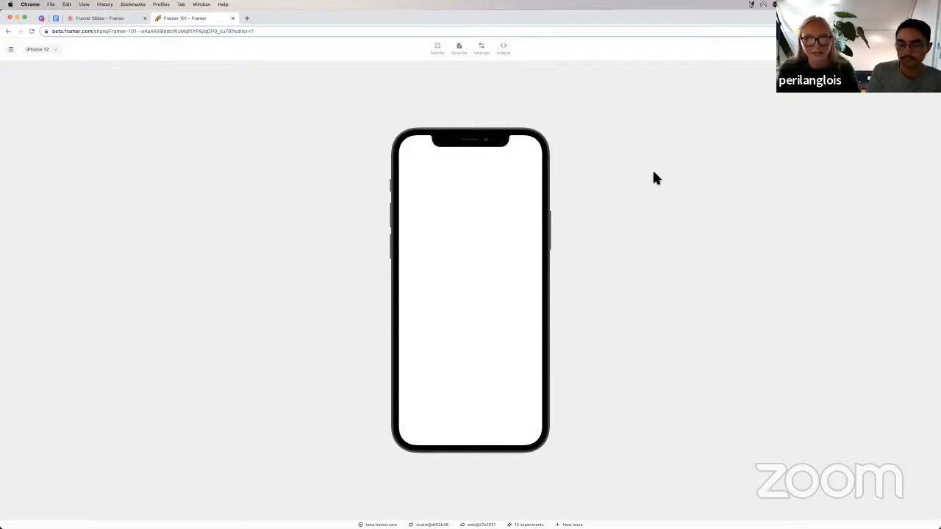
click(460, 49)
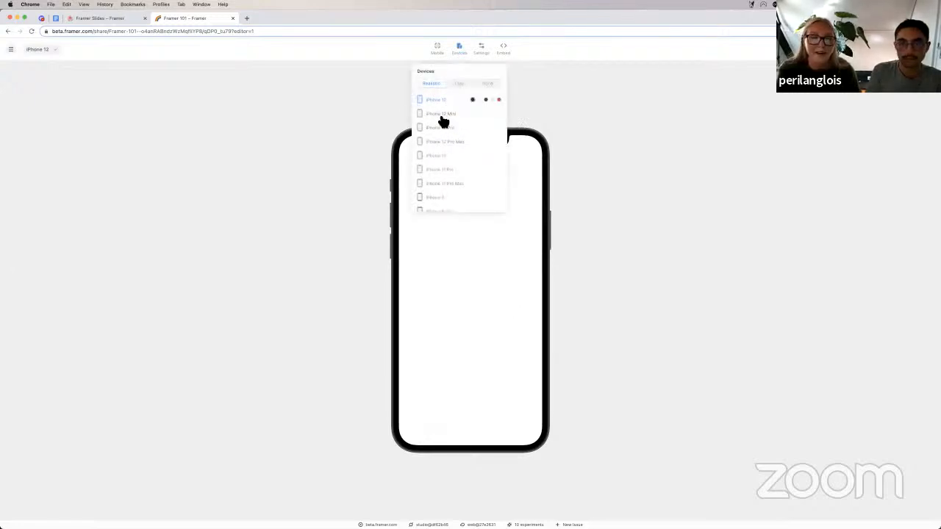
click(486, 101)
click(499, 100)
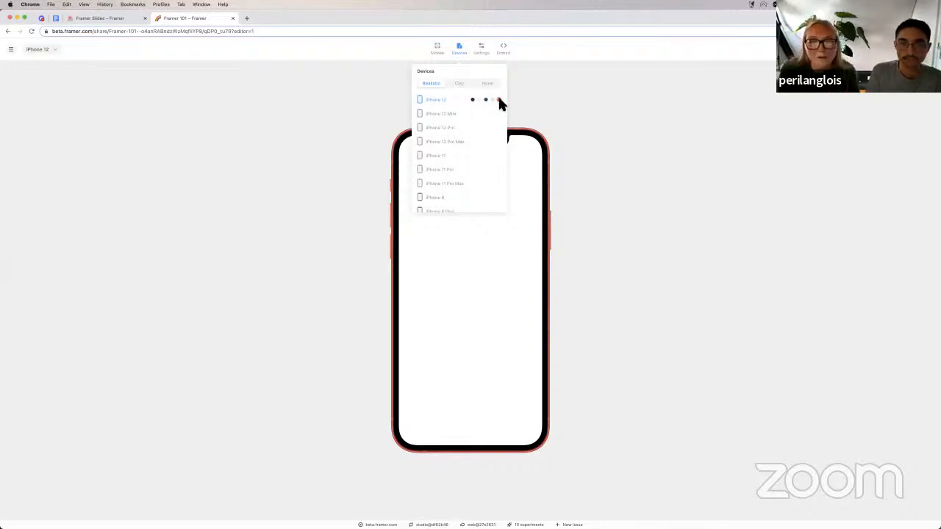
Compare the Clay and None device styles, settle on a Realistic iPhone 12 Pro in blue, and close the preview.
click(468, 89)
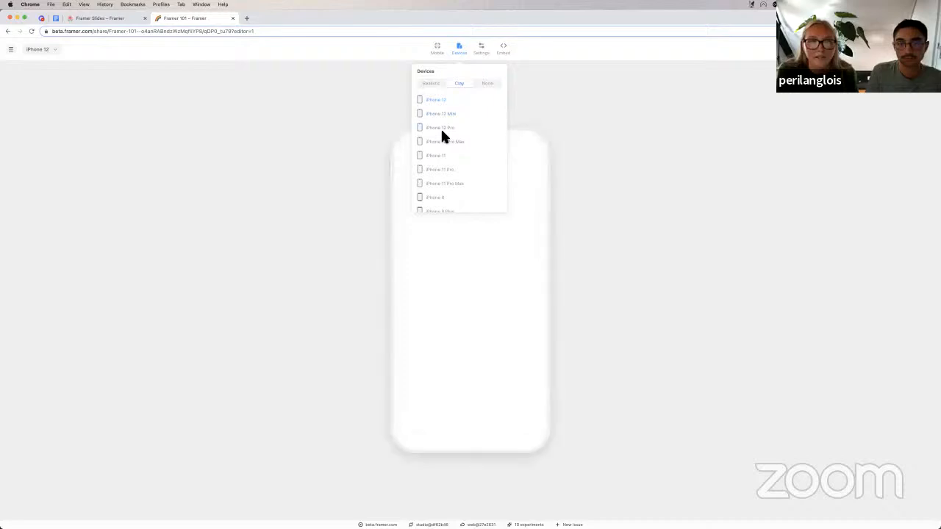
click(486, 82)
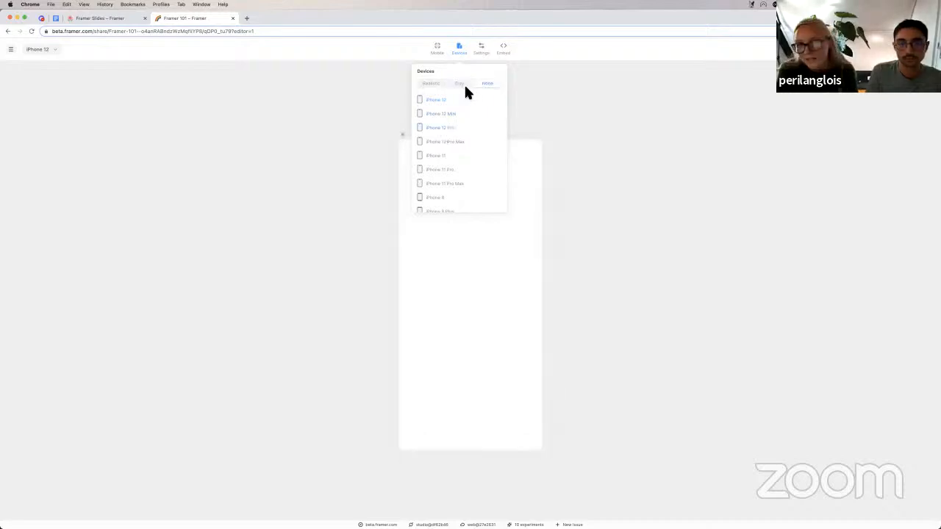
click(437, 87)
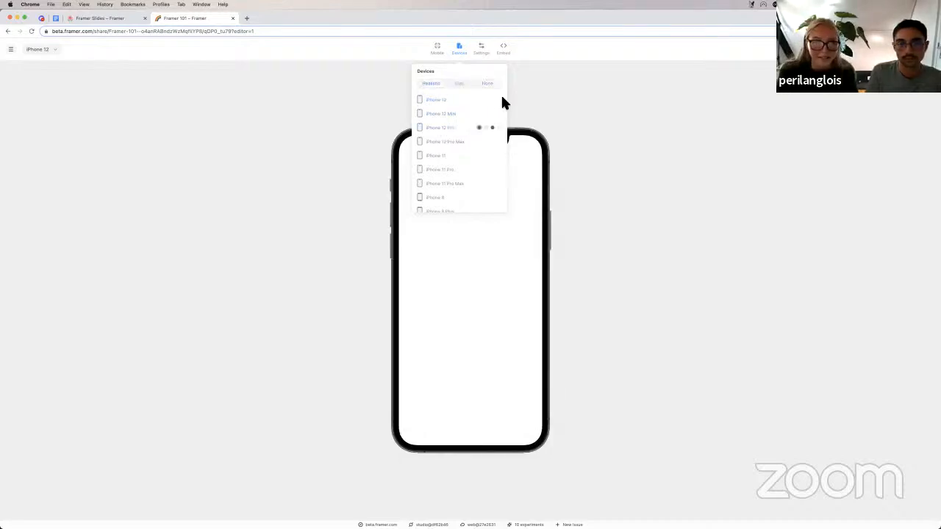
click(493, 127)
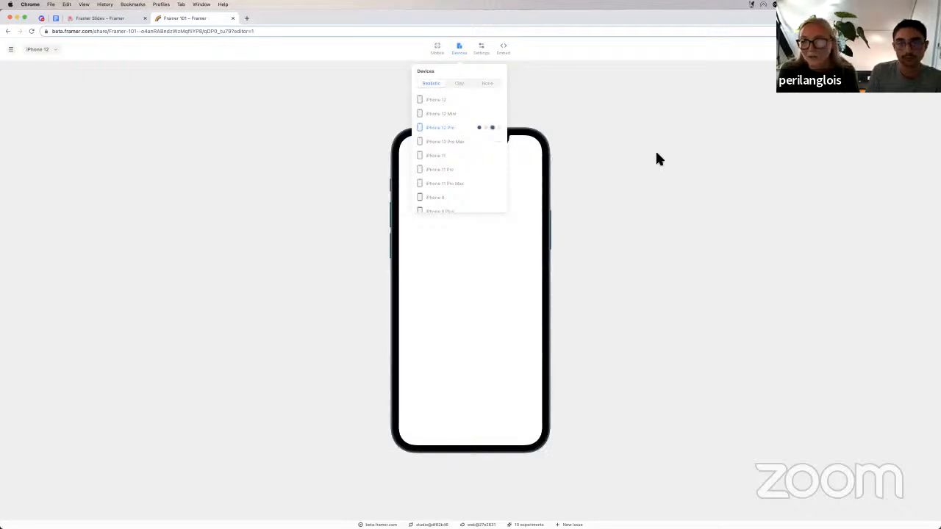
click(699, 119)
key(super+[)
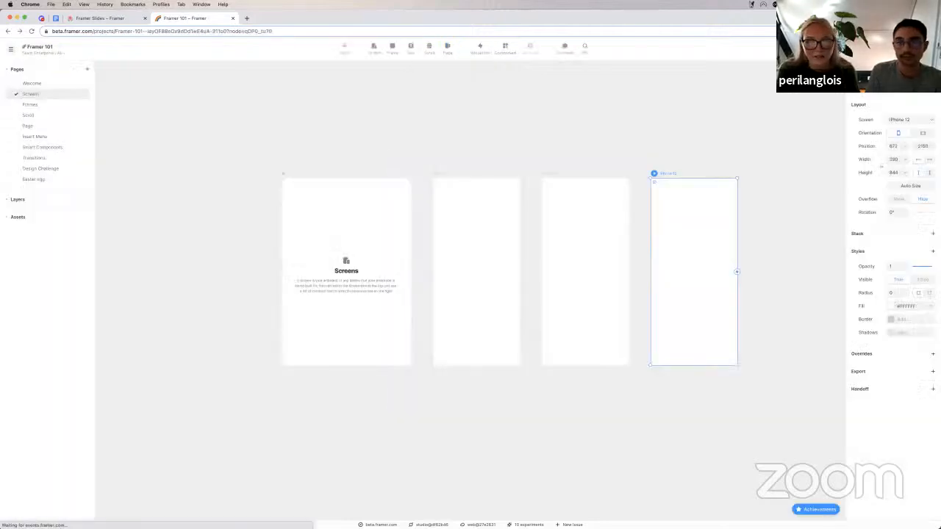
Preview the blank screen next to the Screens card and display the QR code for opening it on mobile.
scroll(586, 138, right, 1)
scroll(586, 142, right, 1)
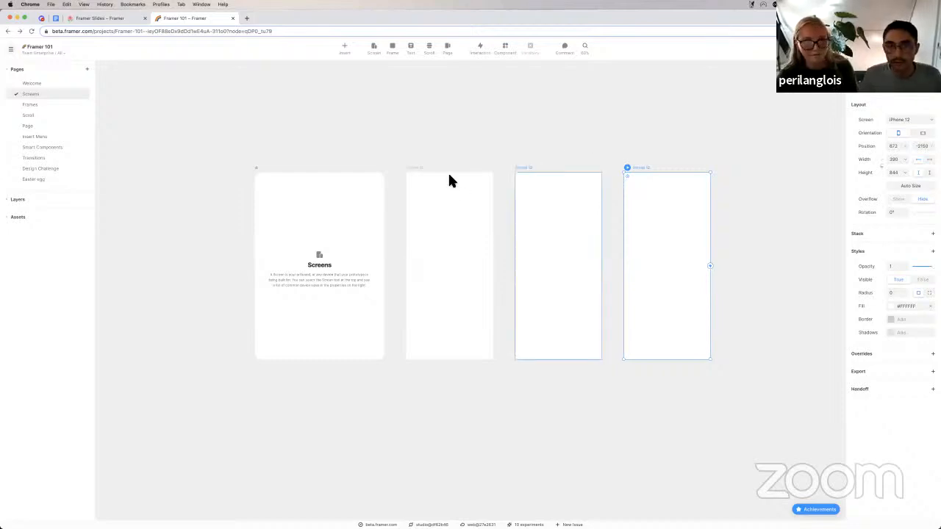
click(410, 169)
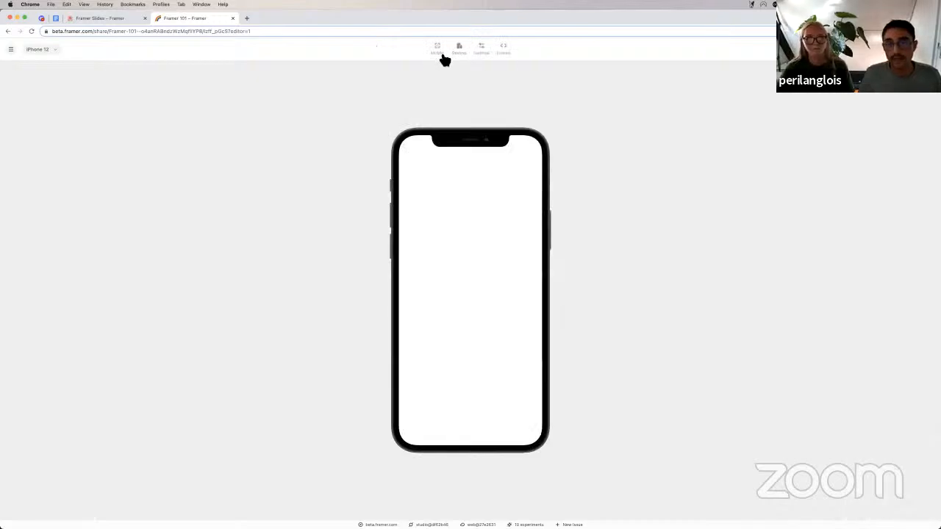
click(441, 52)
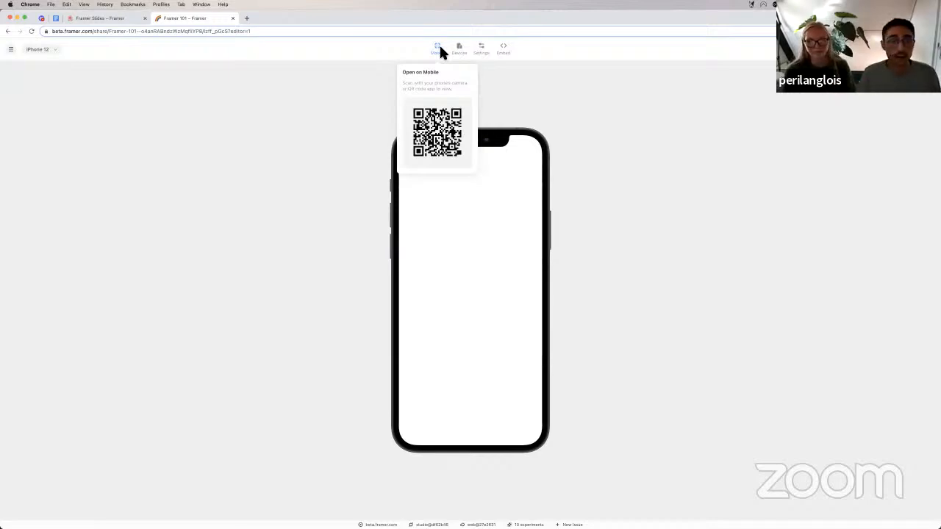
Inspect the preview's settings, including the background color options, leaving the values as they are.
click(482, 52)
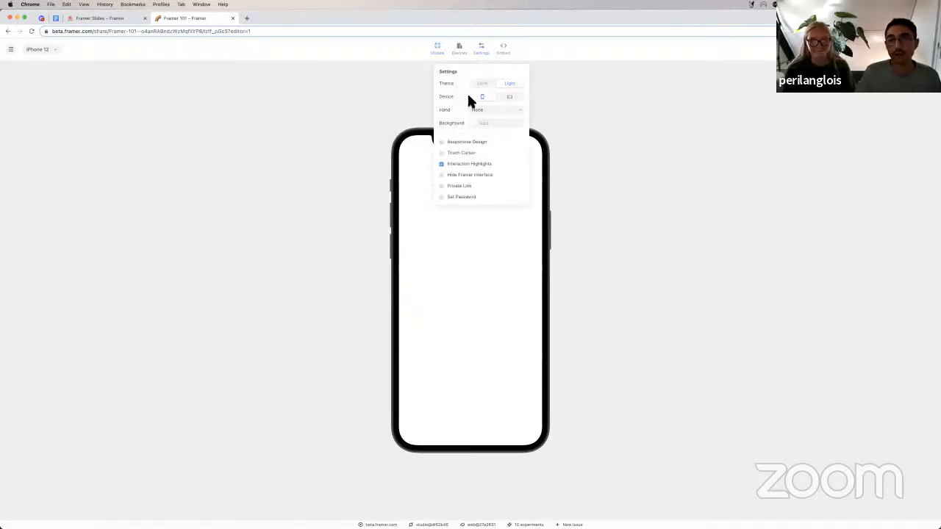
click(491, 126)
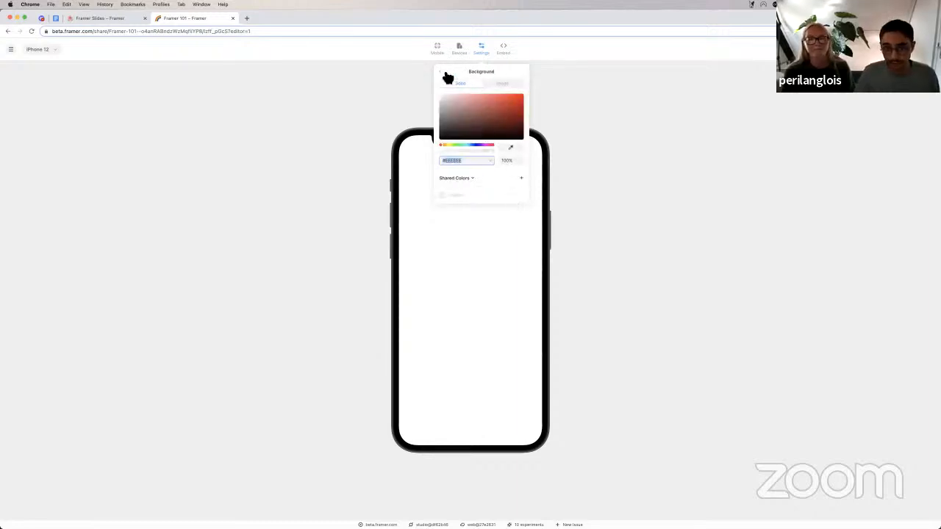
click(446, 77)
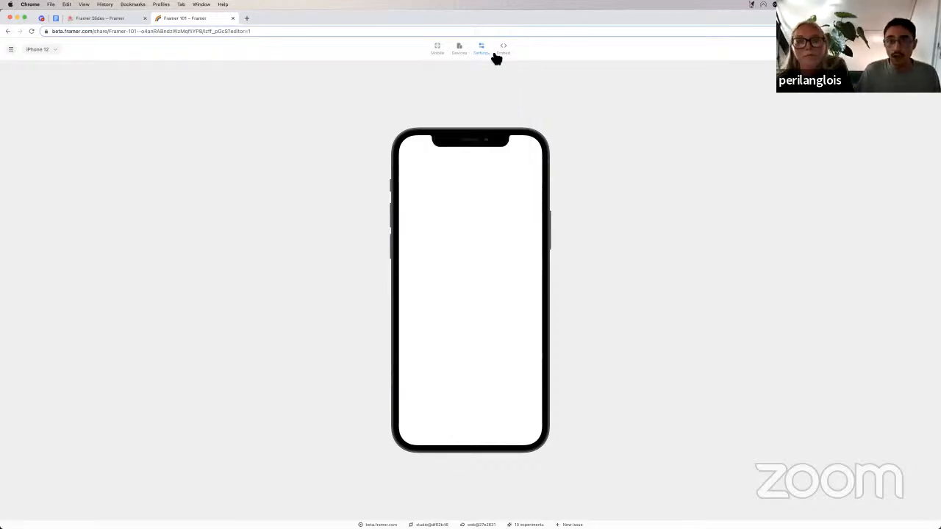
Inspect the prototype's embed link and embed code, selecting the code text, and close the embed options.
mouse_move(505, 48)
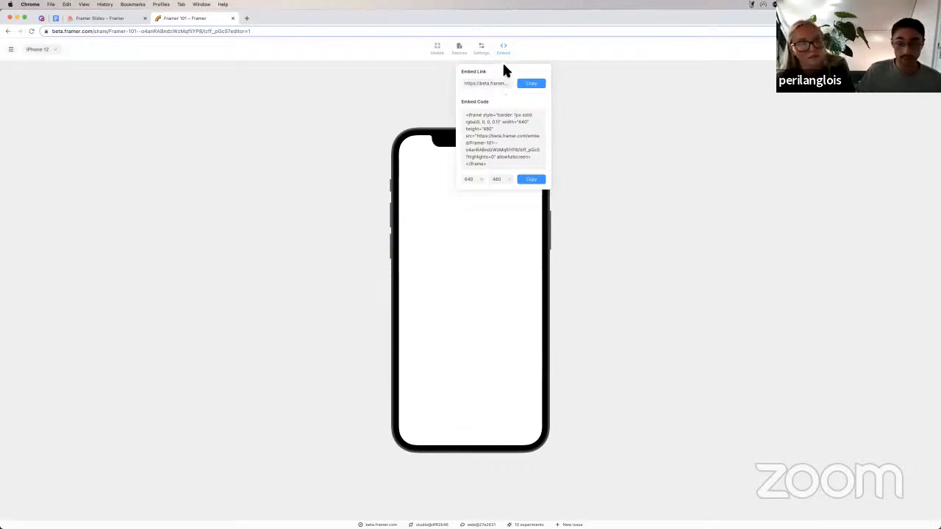
click(510, 162)
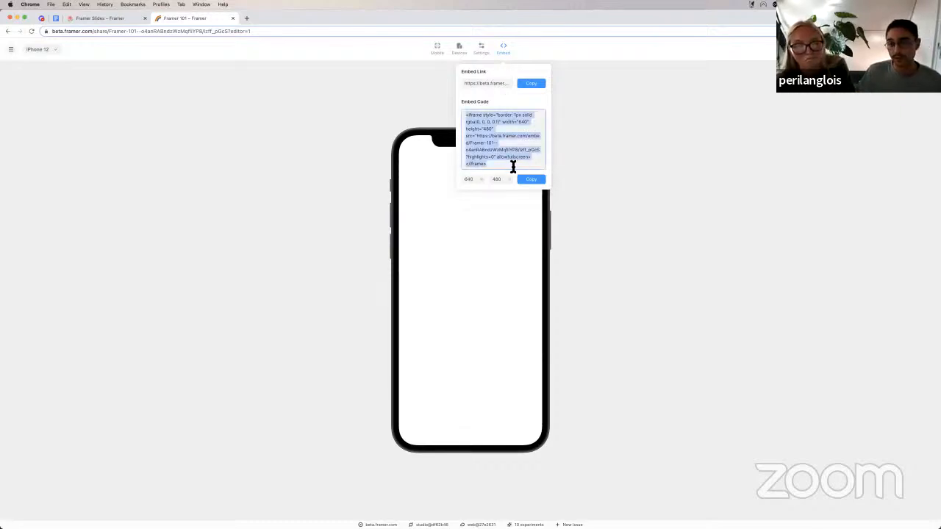
click(513, 166)
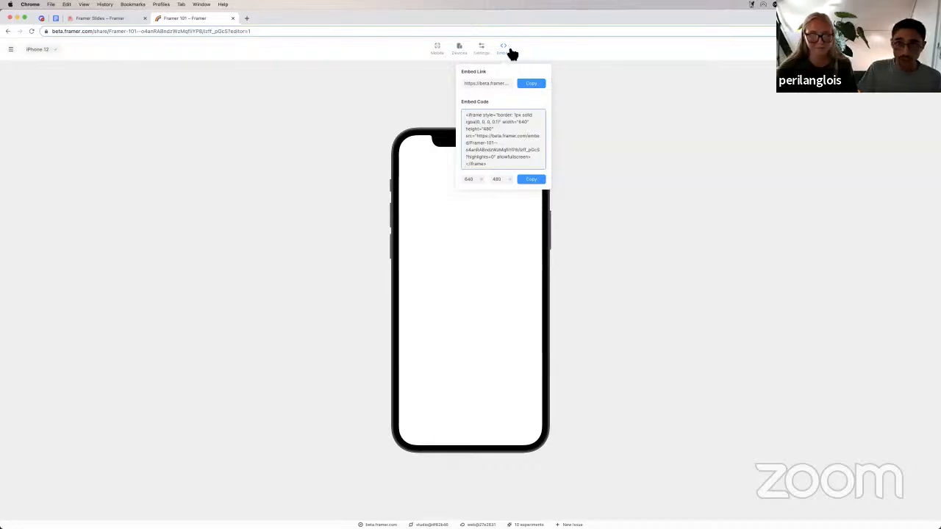
click(511, 50)
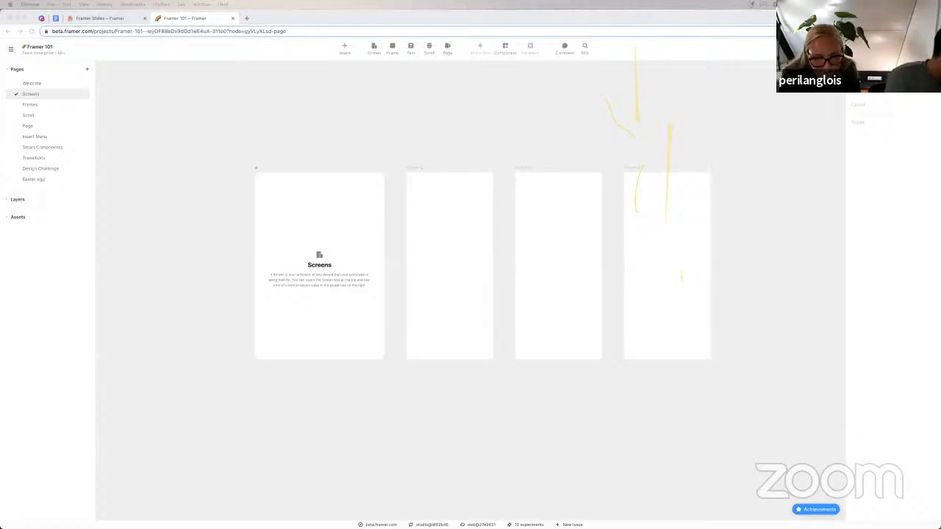
click(670, 153)
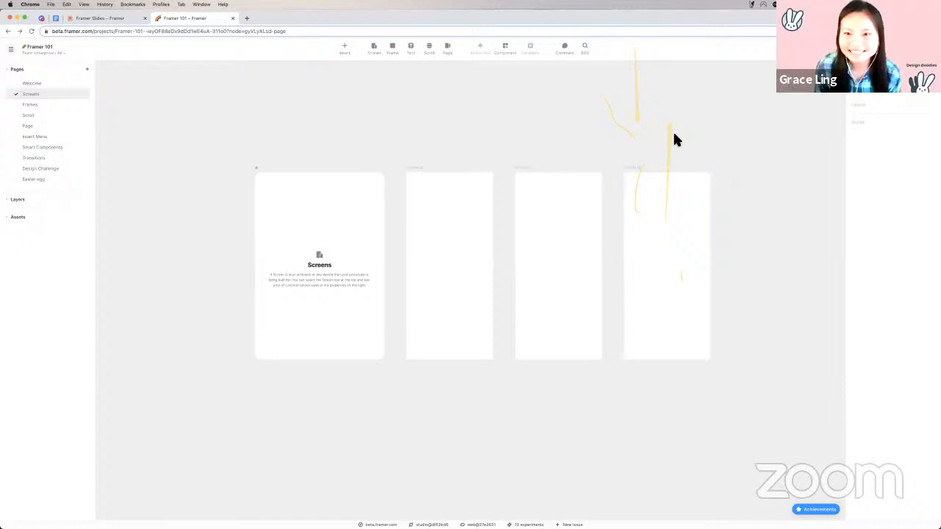
scroll(674, 133, left, 1)
scroll(674, 134, right, 2)
scroll(674, 133, down, 1)
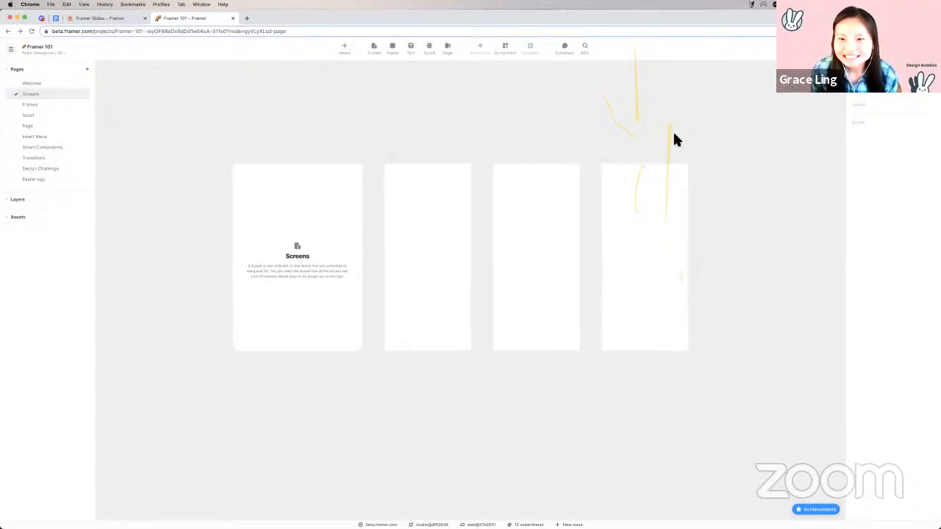
scroll(675, 139, right, 2)
scroll(676, 139, down, 3)
scroll(676, 140, left, 1)
scroll(676, 140, down, 1)
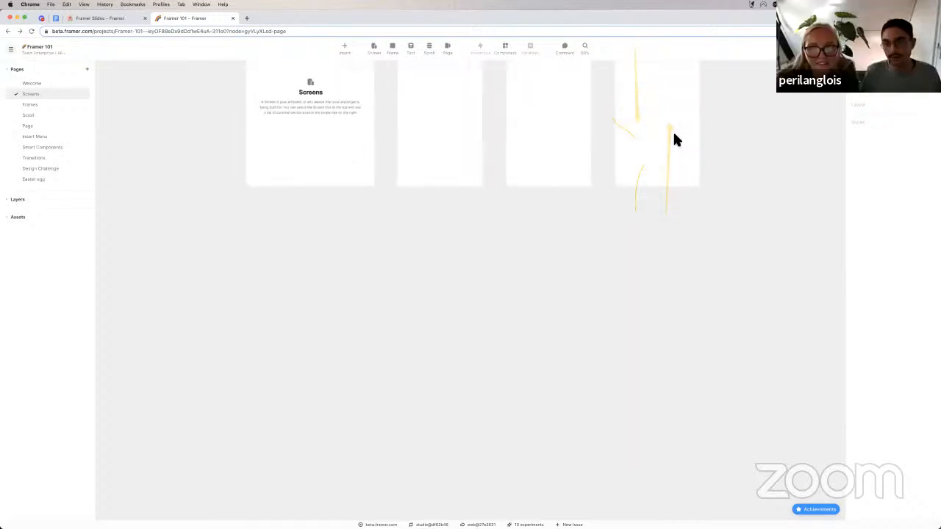
scroll(676, 139, up, 4)
scroll(676, 140, down, 1)
scroll(676, 140, right, 1)
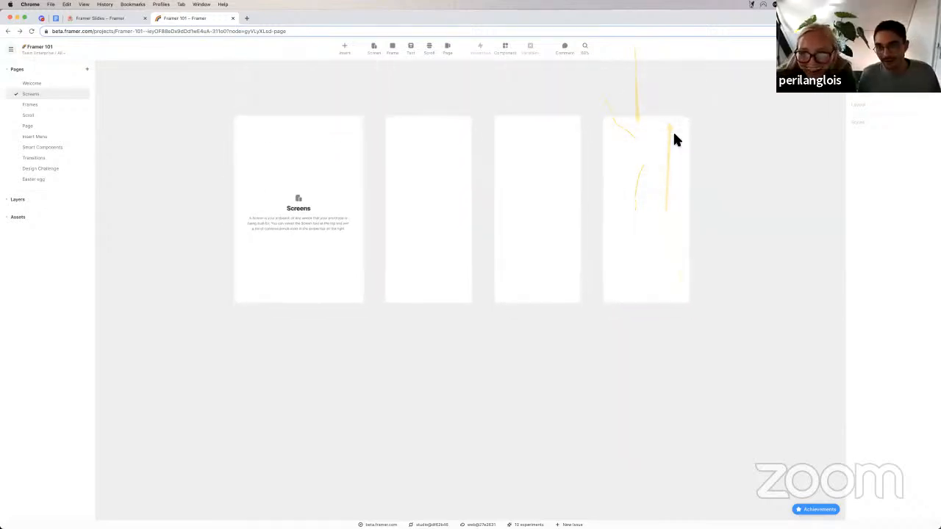
scroll(677, 140, up, 3)
scroll(677, 140, down, 1)
scroll(676, 139, left, 1)
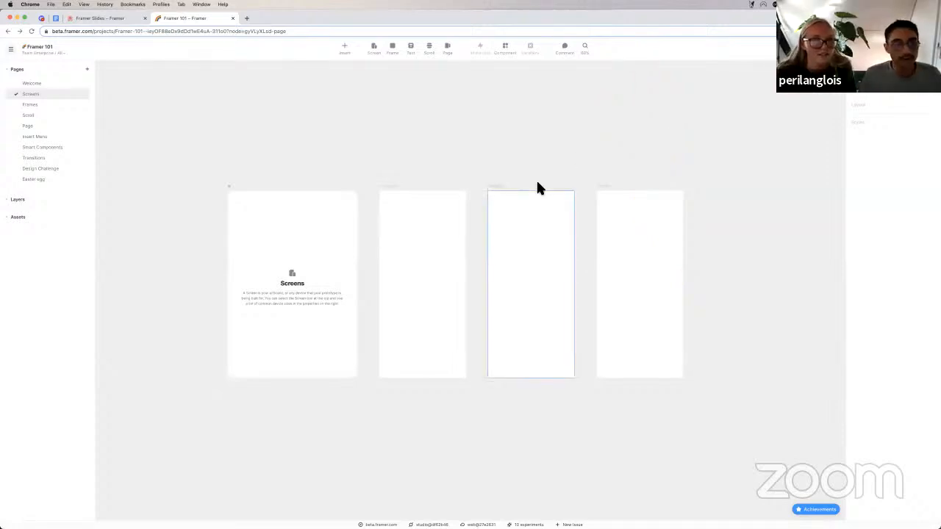
scroll(392, 133, right, 1)
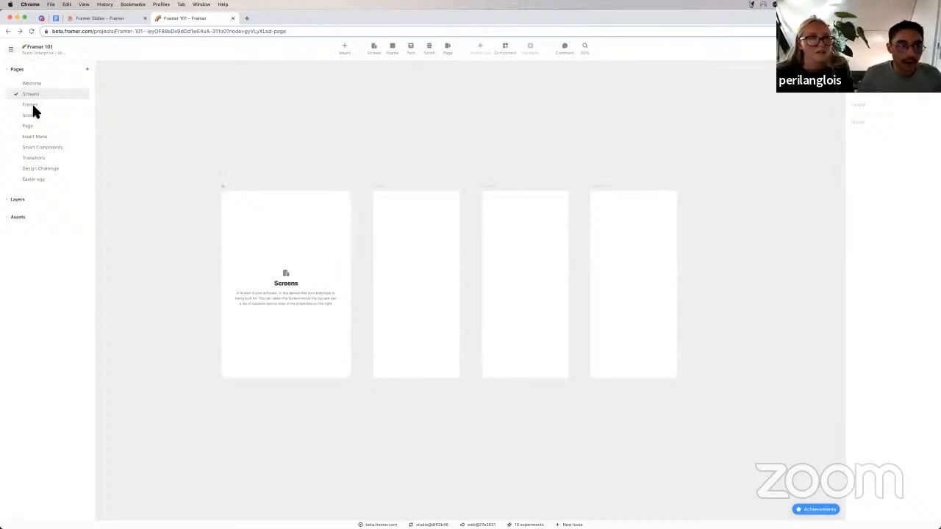
Open the Frames page and examine its introduction card, the sample phone screen and the small grey square above the heading.
click(34, 73)
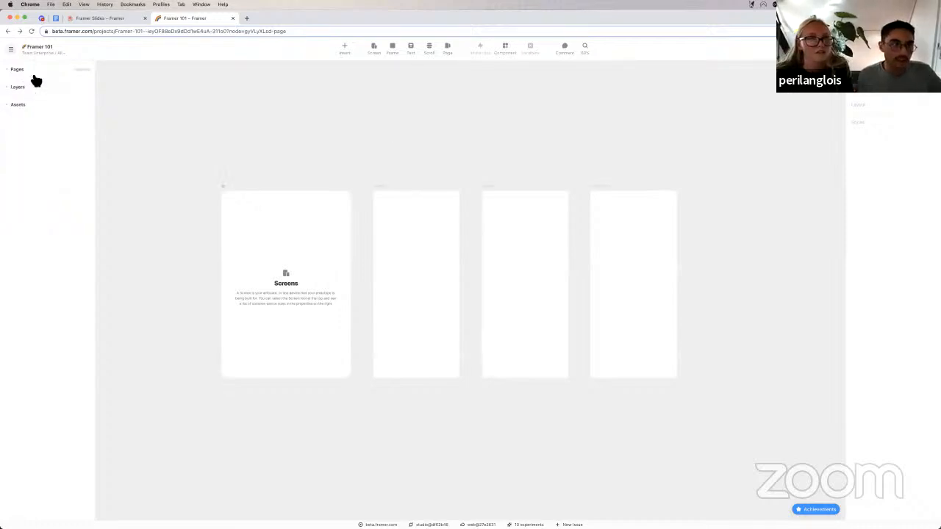
click(34, 74)
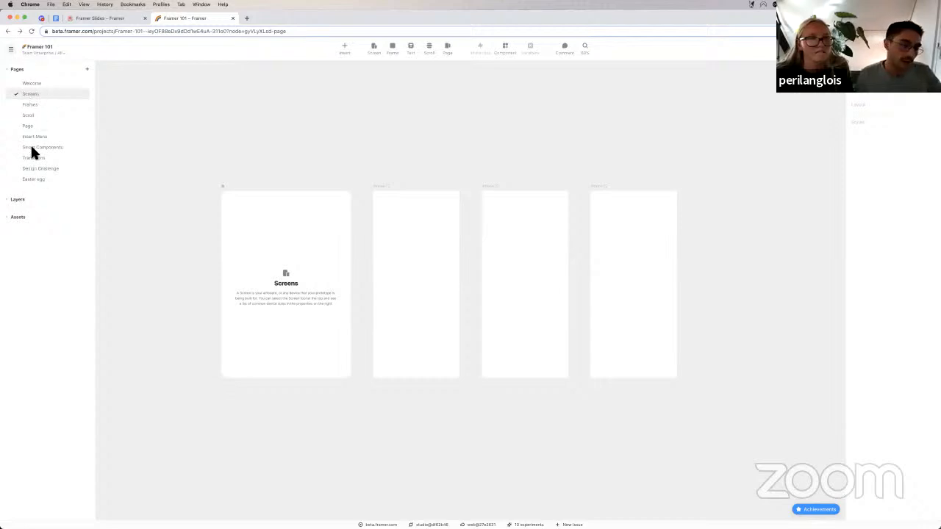
click(30, 105)
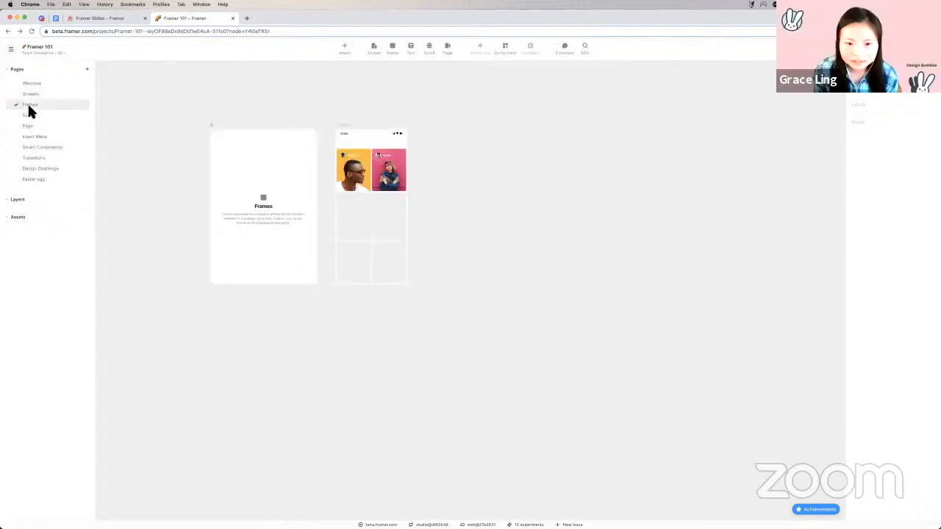
scroll(235, 233, left, 2)
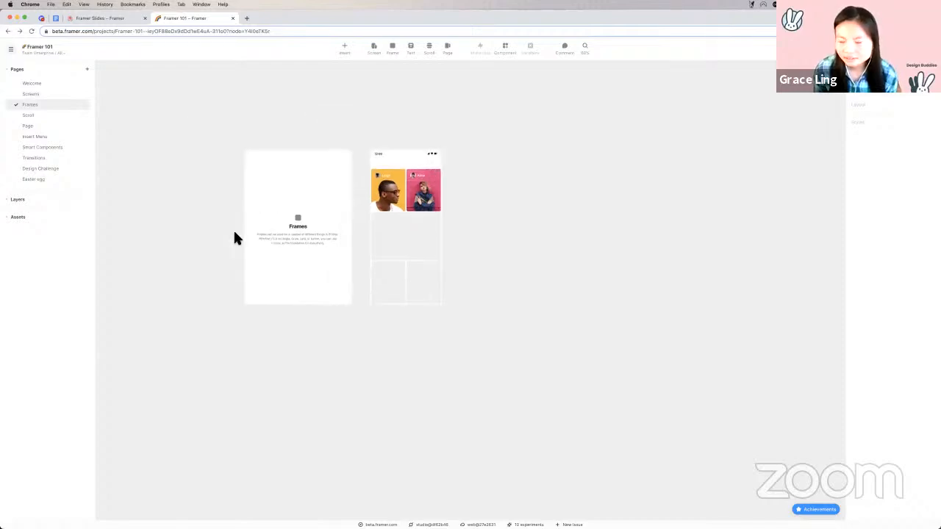
scroll(234, 234, up, 5)
scroll(235, 233, up, 3)
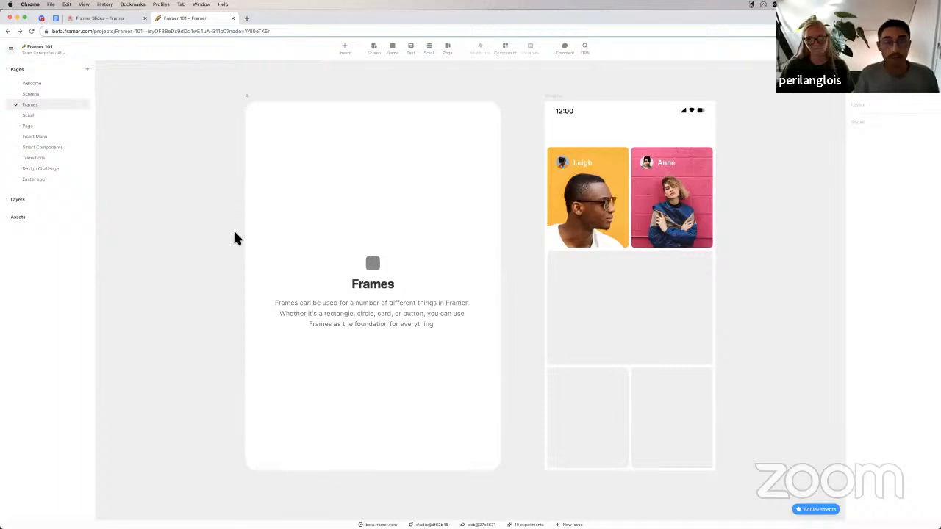
scroll(235, 237, down, 2)
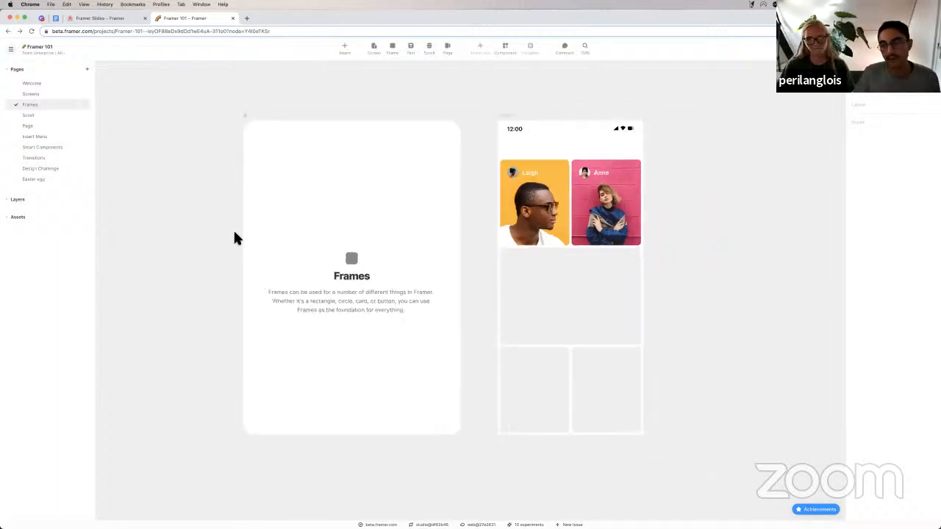
scroll(235, 237, left, 2)
scroll(235, 237, down, 2)
scroll(235, 238, right, 1)
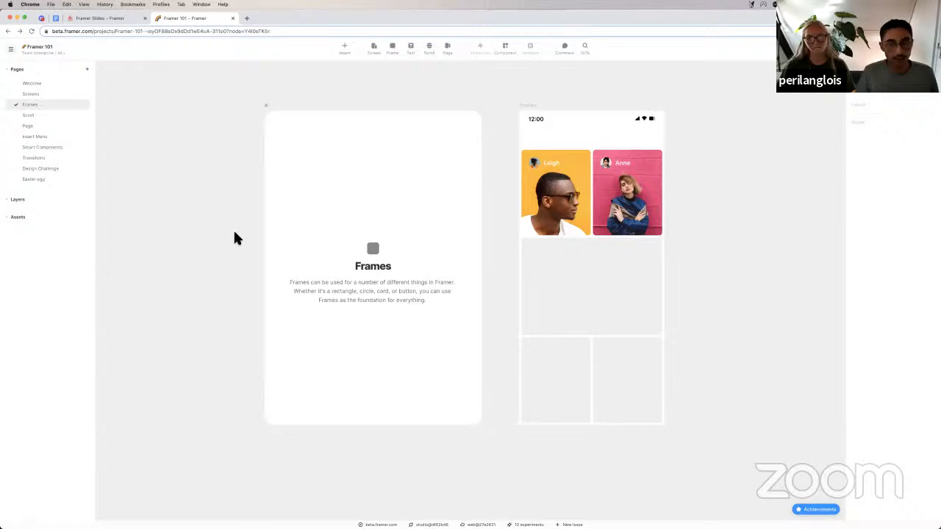
click(373, 250)
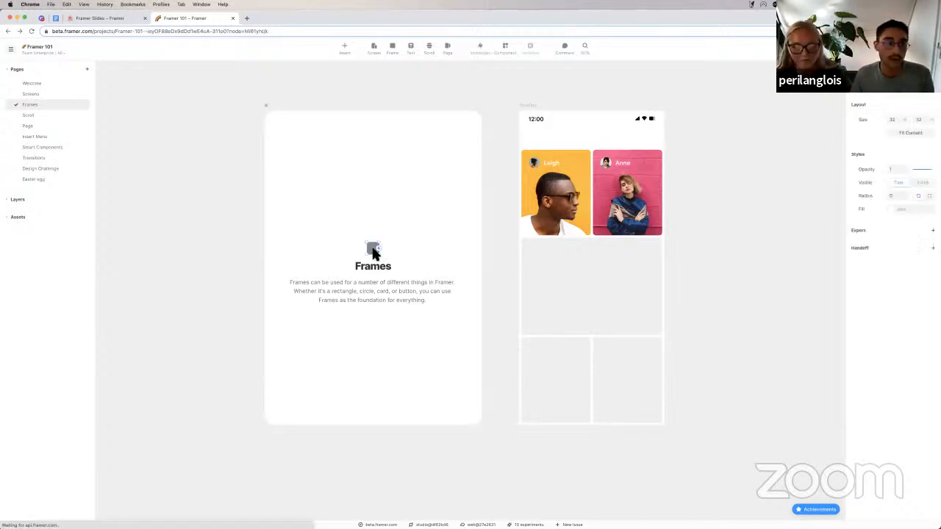
Draw a frame about 289 × 313 on the empty canvas beside the sample phone screen.
click(394, 49)
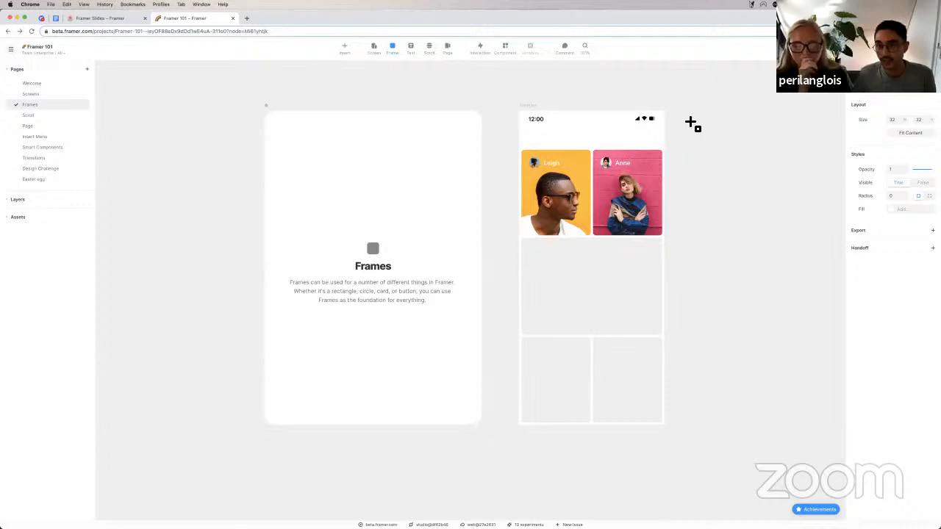
drag(692, 116, 791, 228)
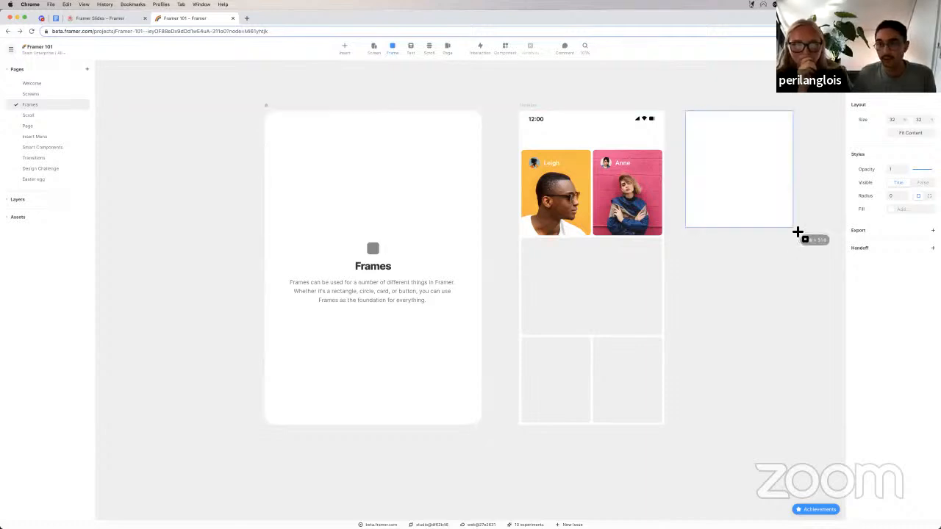
scroll(798, 232, right, 5)
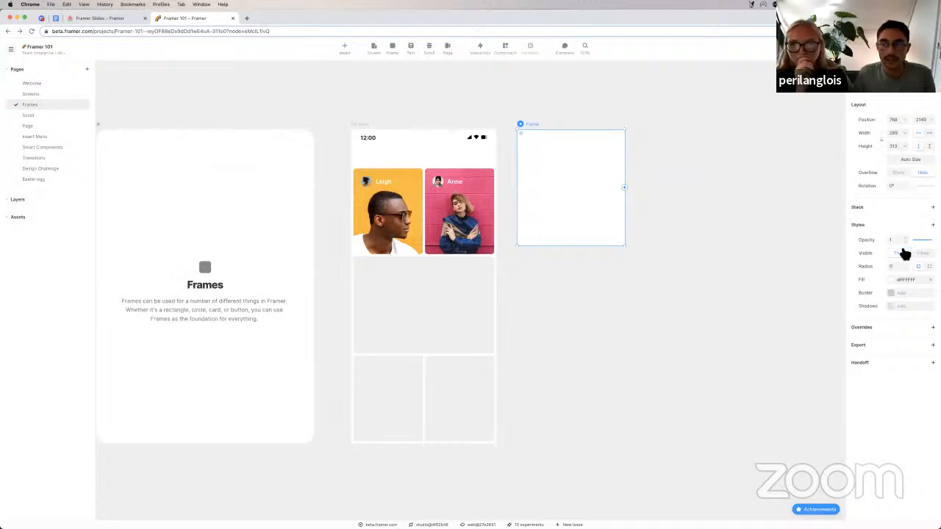
Try a corner radius of 254 on the frame, shrinking it to about 281 × 274, and return the radius to 0.
drag(908, 267, 907, 168)
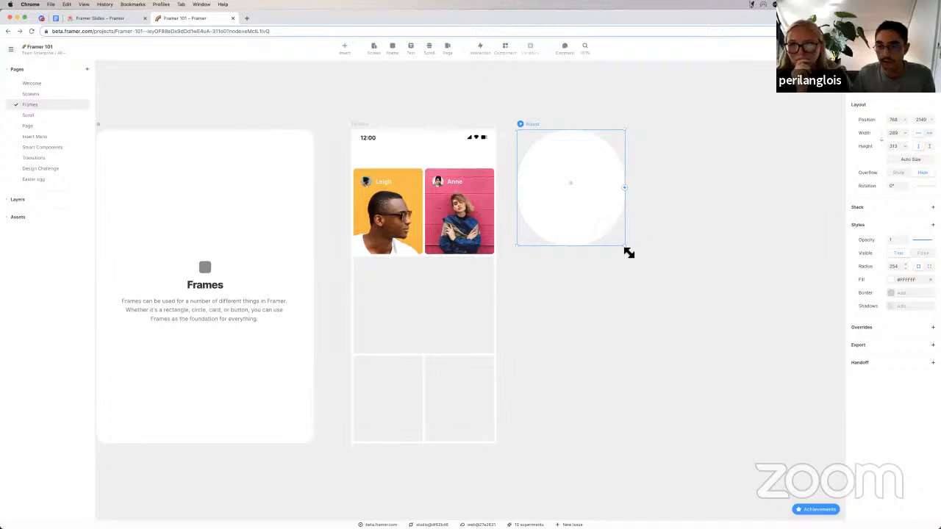
mouse_move(627, 249)
mouse_down()
mouse_move(634, 228)
mouse_move(624, 233)
mouse_up()
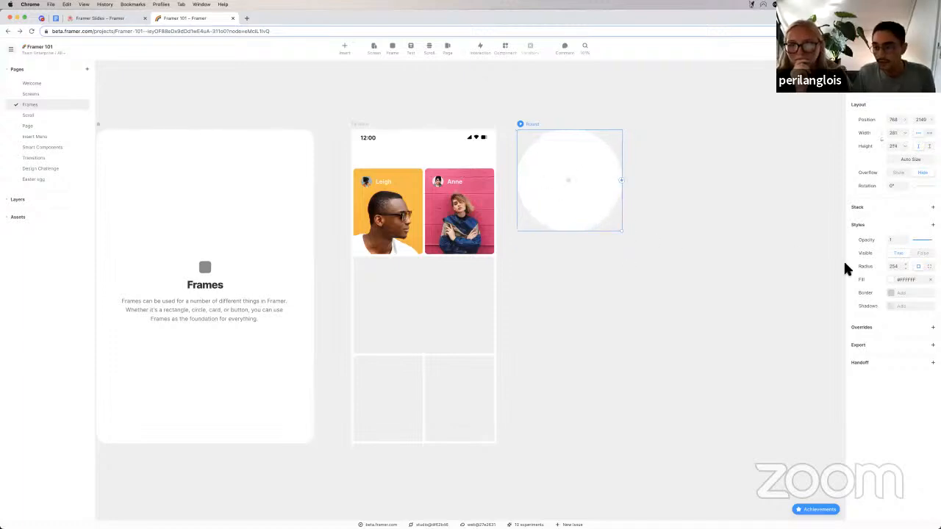
drag(568, 179, 518, 132)
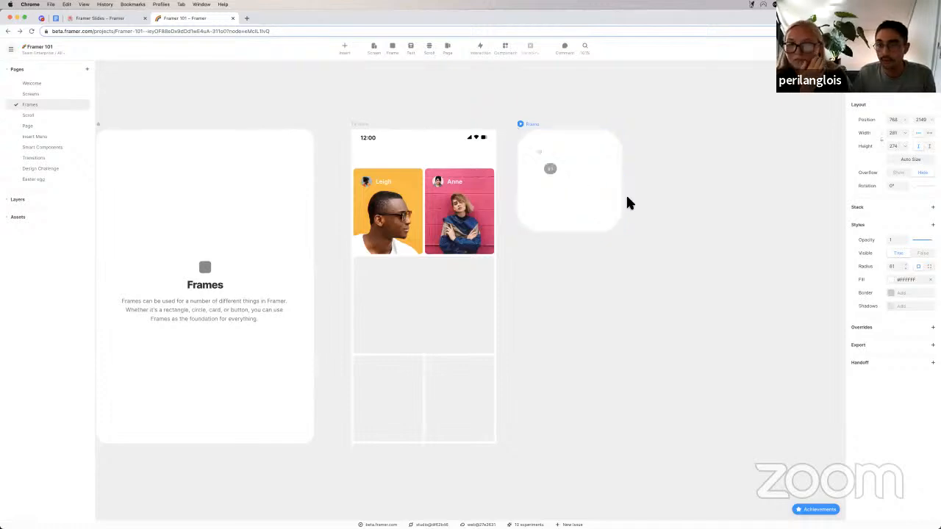
Review the additional style effects without adding any, and enlarge the frame to about 292 × 313.
click(933, 224)
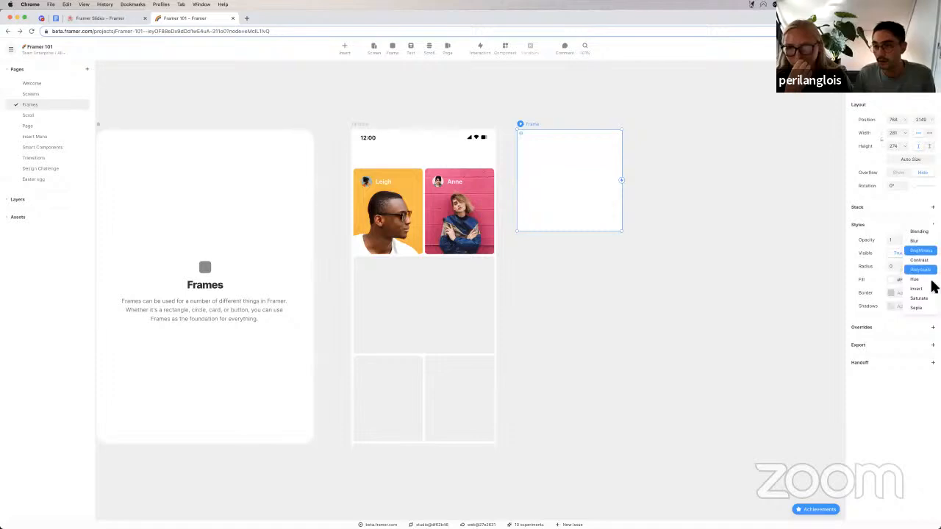
click(869, 229)
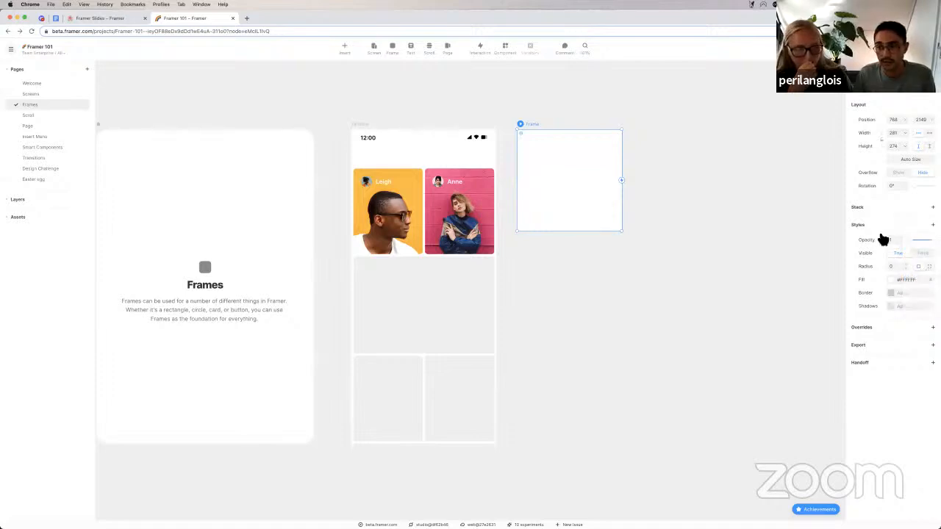
drag(595, 193, 592, 188)
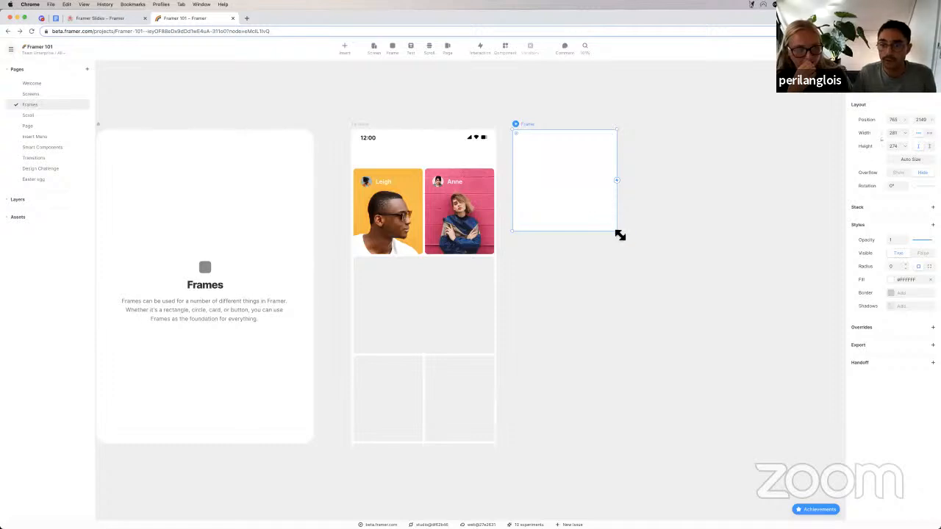
drag(618, 231, 622, 246)
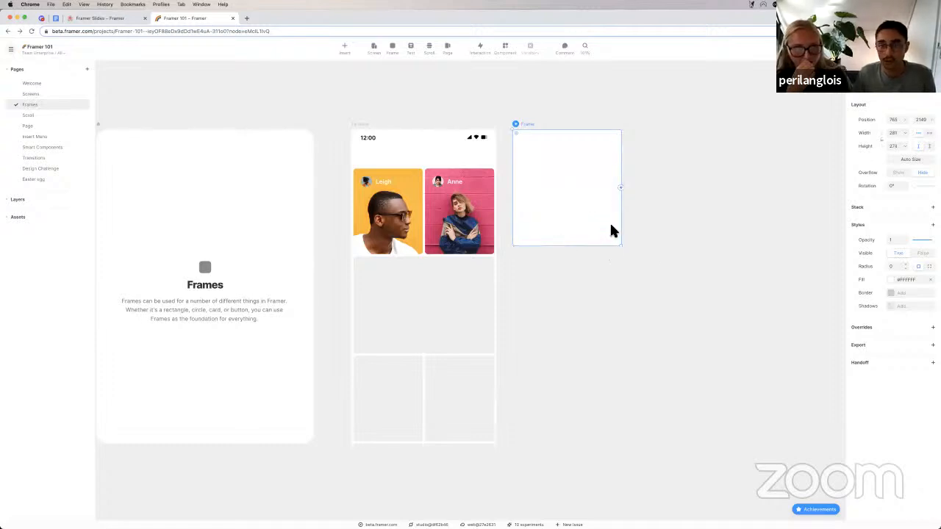
Try linear and radial gradient fills on the frame and settle on an image fill.
click(906, 284)
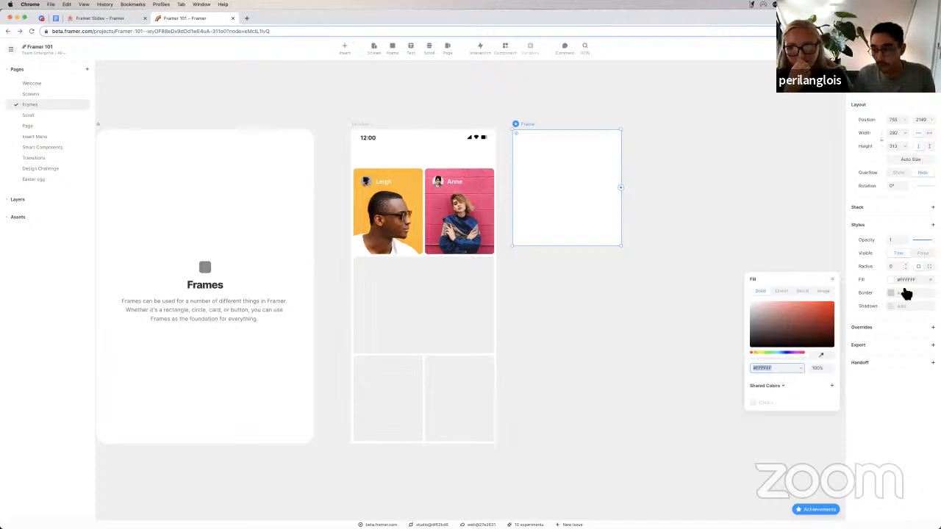
drag(787, 286, 680, 131)
click(675, 138)
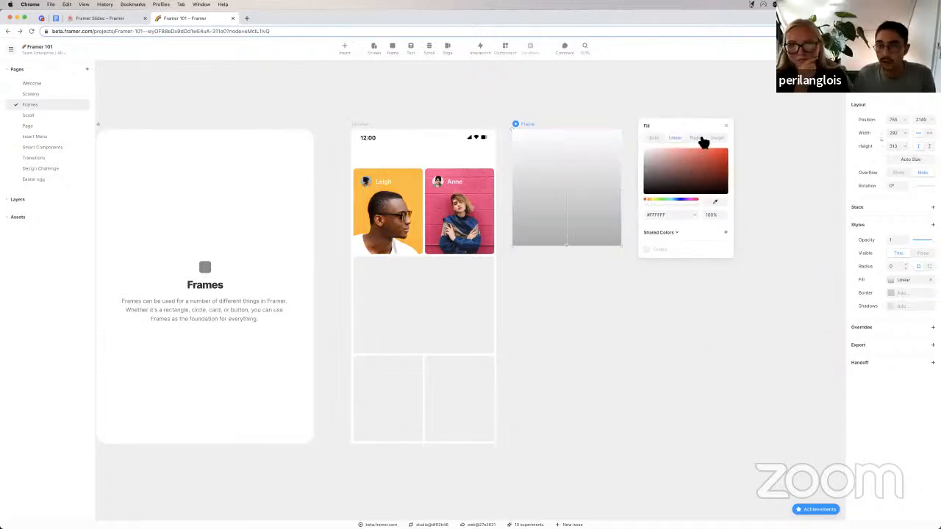
click(697, 138)
click(717, 139)
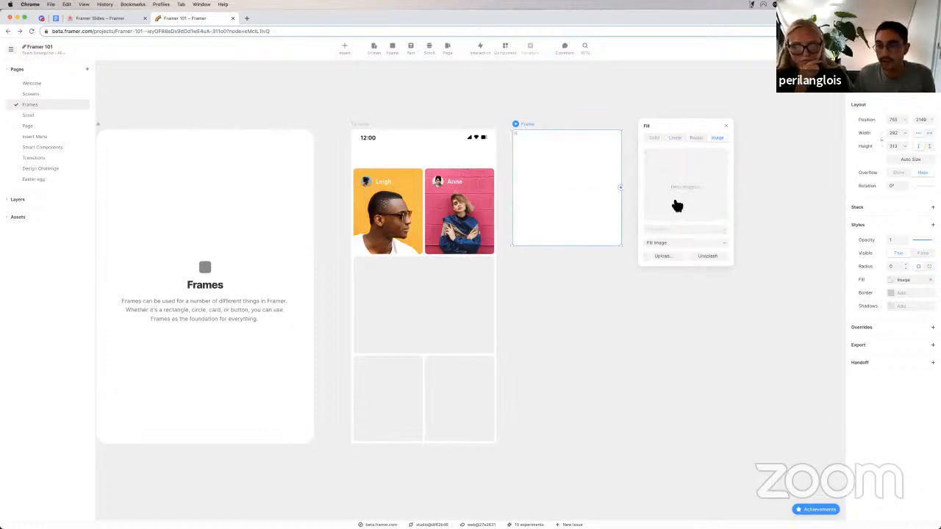
Search Unsplash for "avatar", fill the frame with the portrait of the man in a dark shirt, and close the photo picker.
click(710, 256)
text(axi)
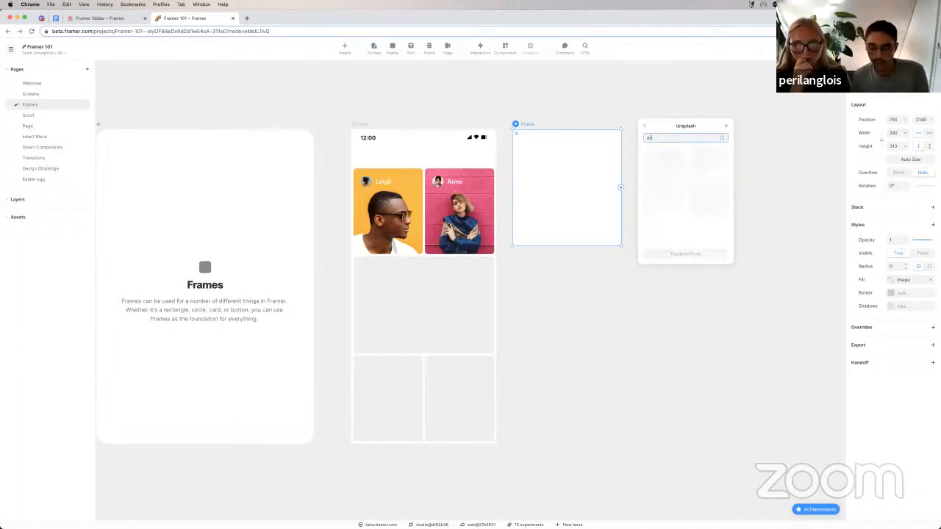
text(tar)
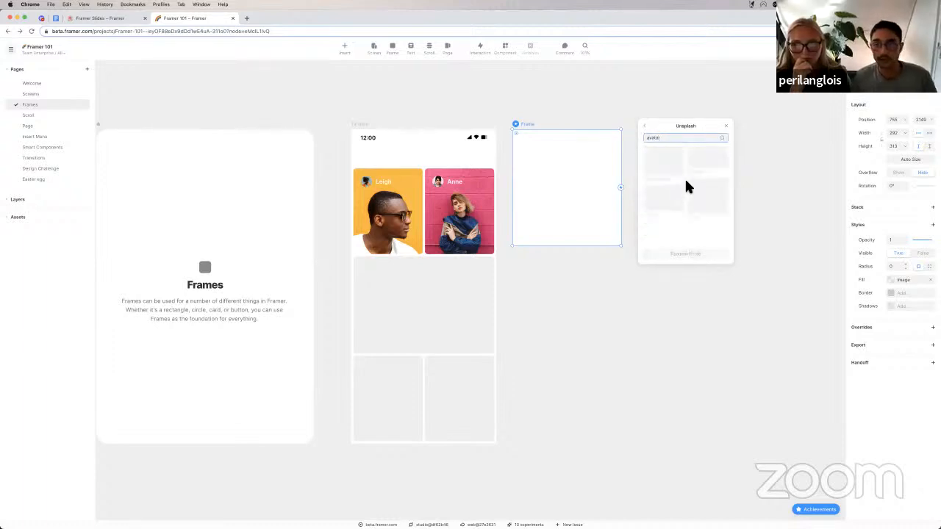
click(682, 171)
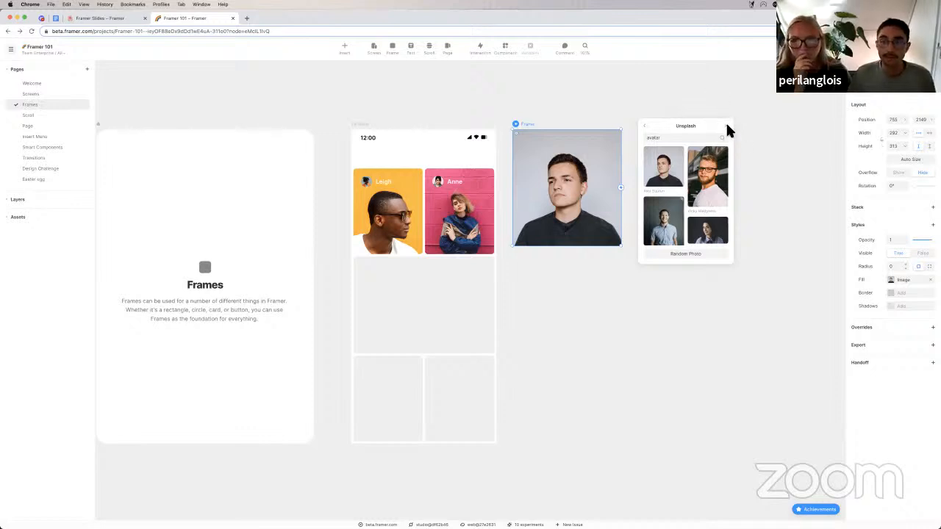
click(730, 126)
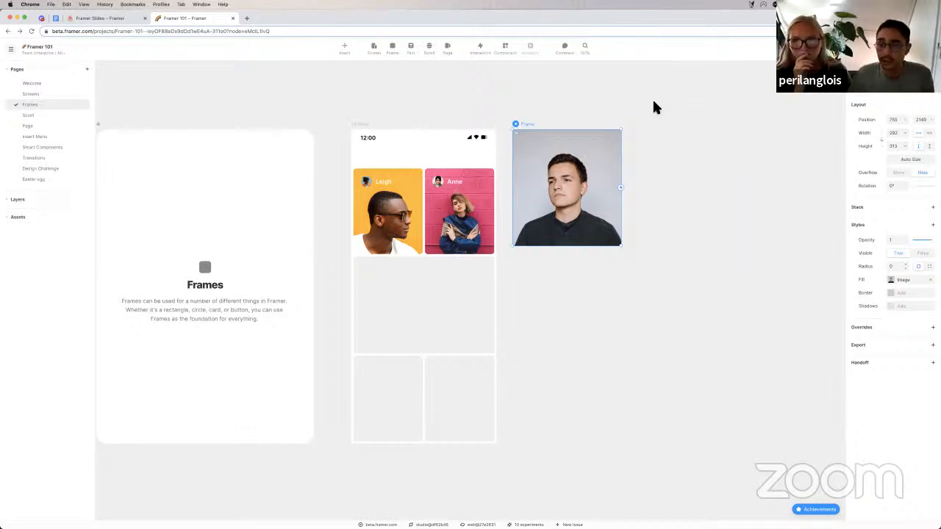
Shift the portrait frame slightly and delete it from the canvas.
drag(552, 140, 541, 157)
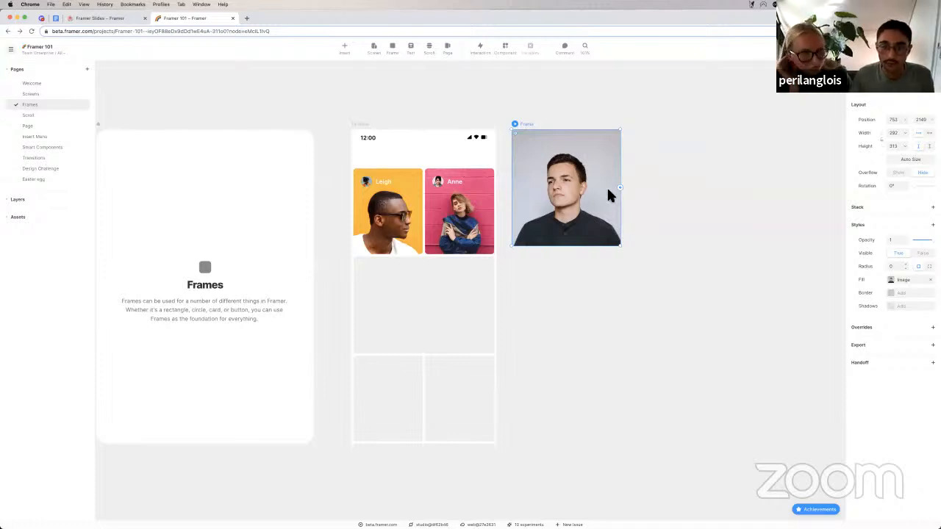
key(Delete)
Draw a 378 × 261 frame over the wide placeholder in the sample phone screen and round its corners to a radius of 7.
key(f)
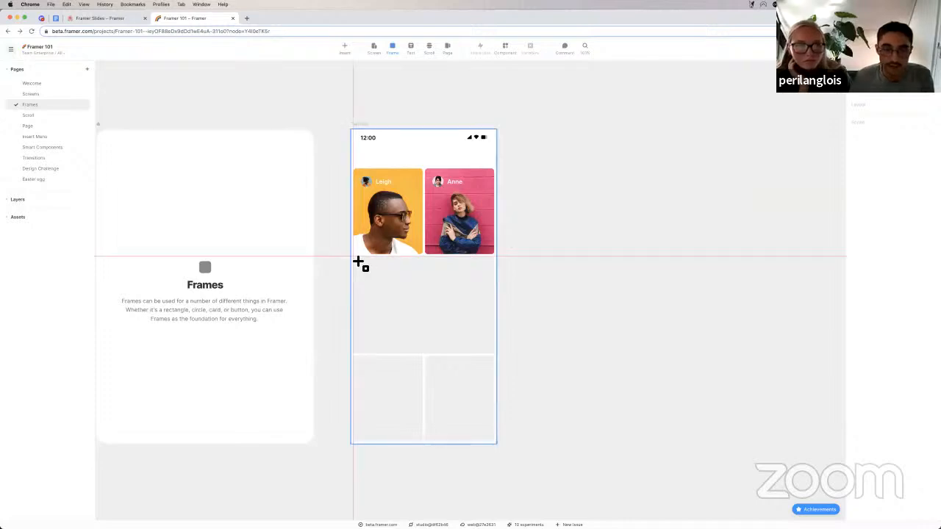
drag(357, 261, 481, 356)
drag(358, 261, 359, 262)
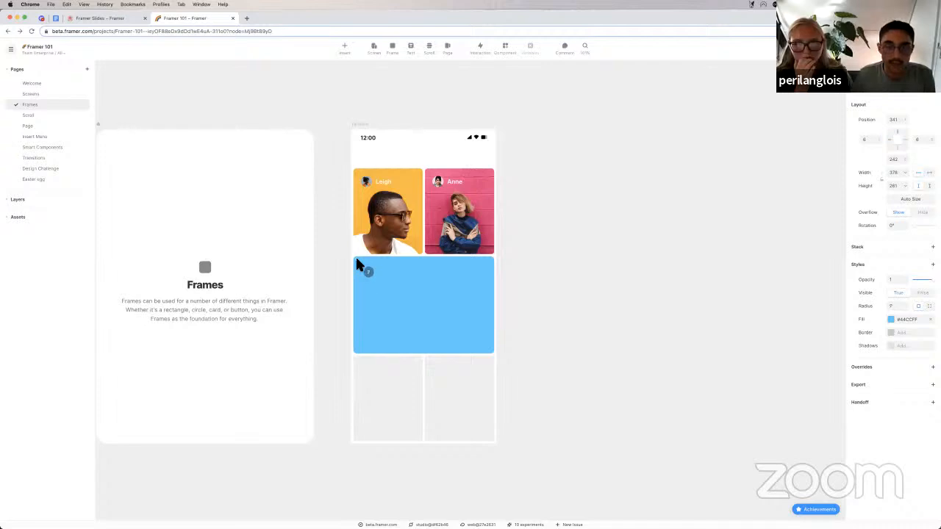
drag(357, 262, 356, 262)
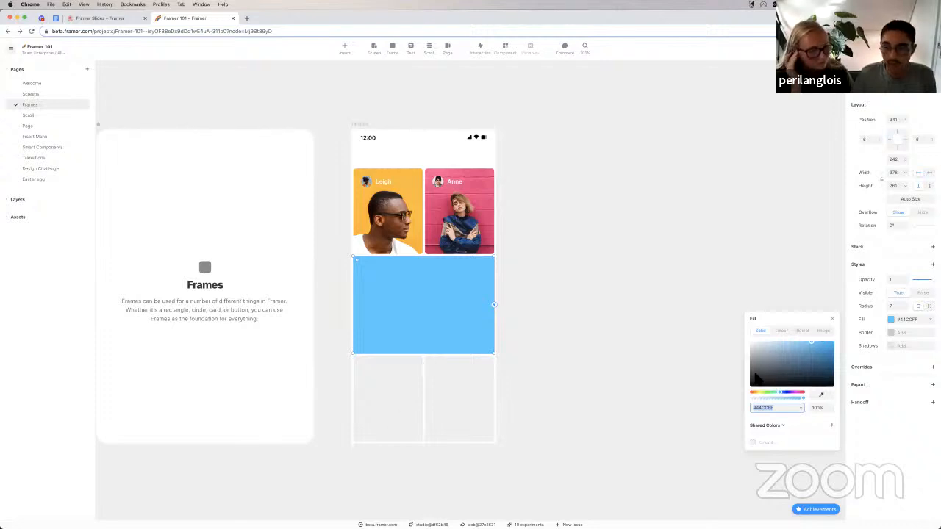
Fill the wide frame with the Unsplash photo of a desk with a laptop and monitor.
click(824, 331)
click(812, 450)
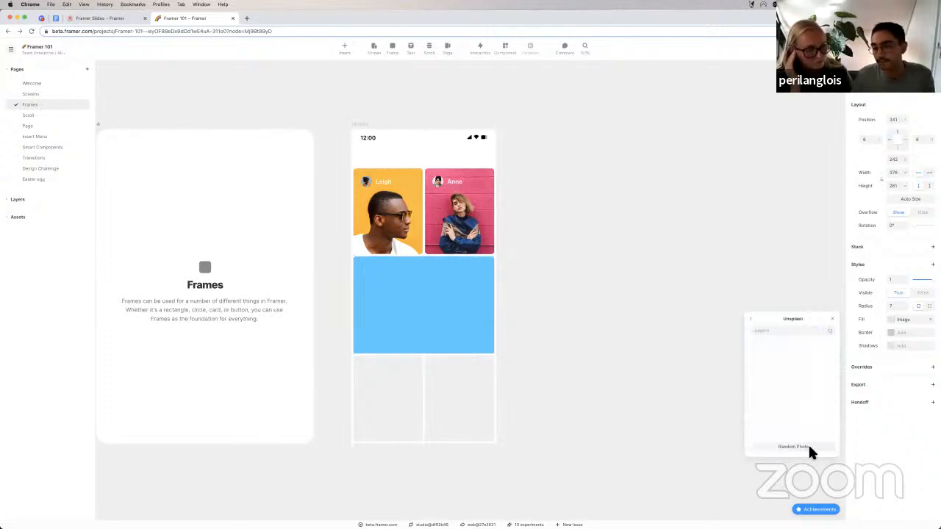
click(785, 368)
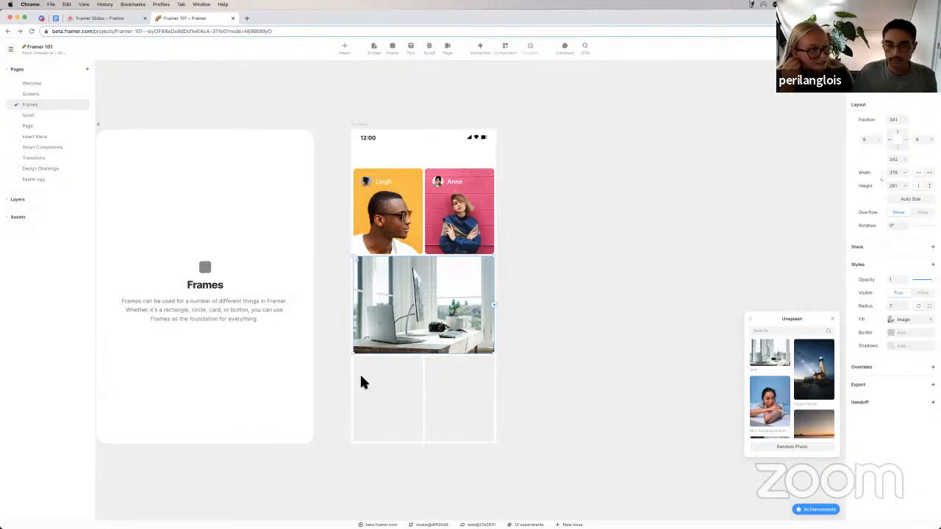
Draw a 181 × 230 frame over the lower-left placeholder and fill it with the Unsplash photo of the woman resting on her arms.
key(f)
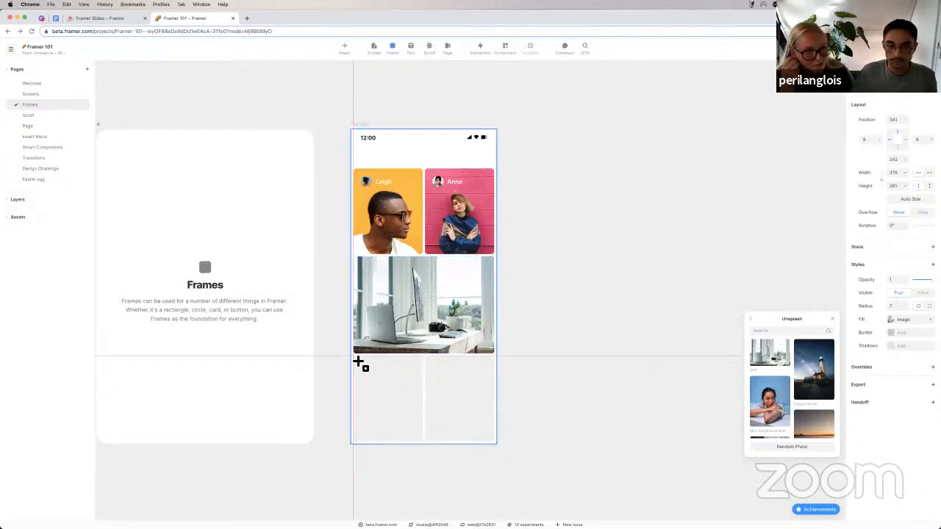
drag(356, 358, 424, 445)
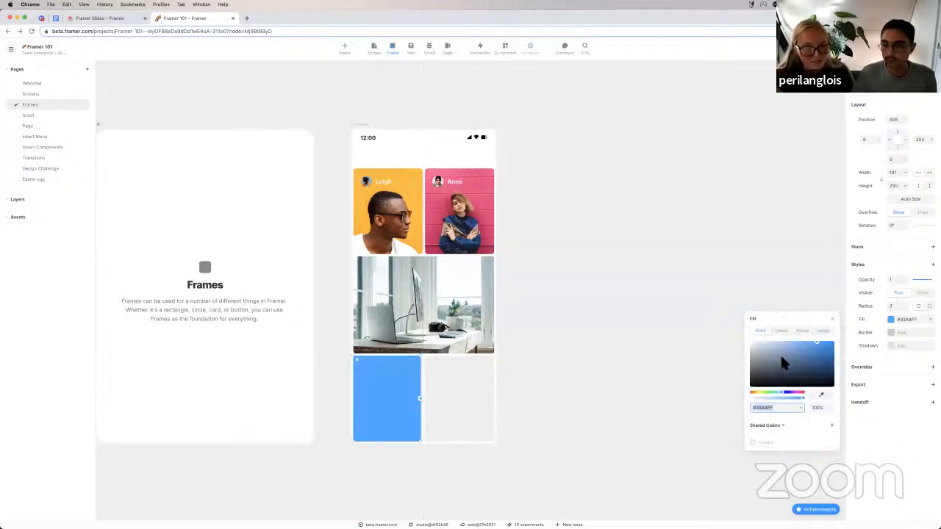
click(823, 330)
click(816, 450)
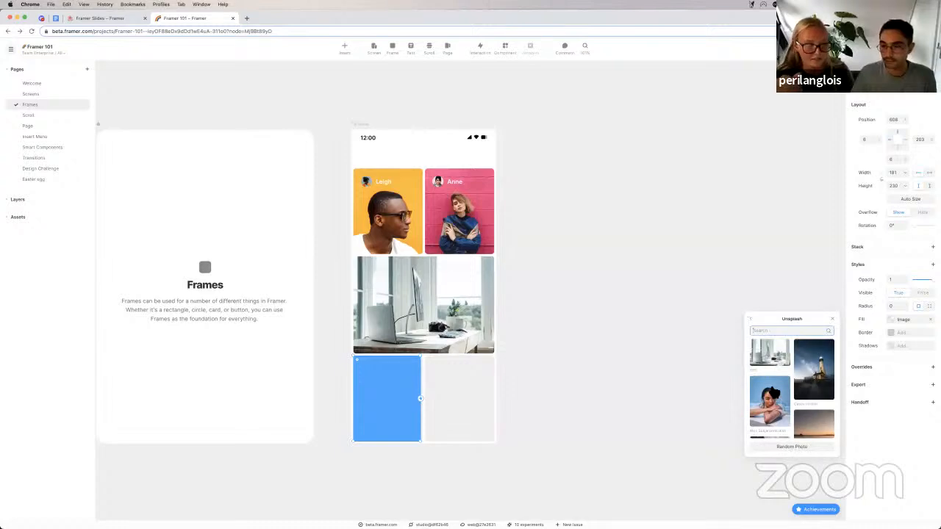
click(434, 284)
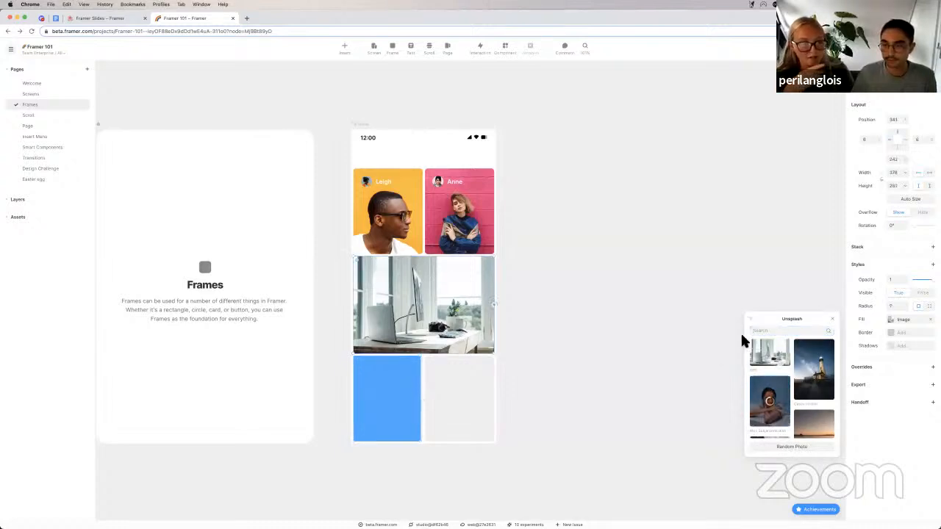
click(394, 384)
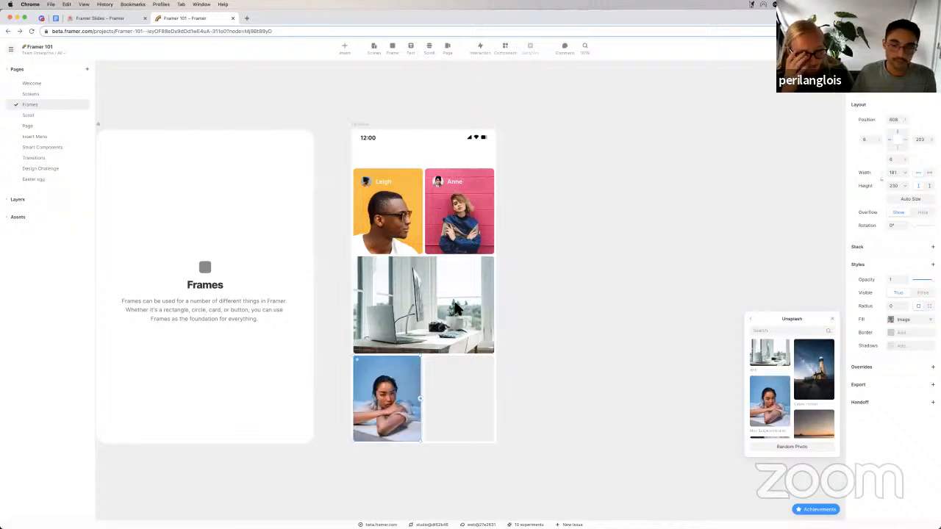
Search Unsplash for "avatar" and refill the wide frame with the portrait of the dark-haired woman against a dark background.
click(763, 332)
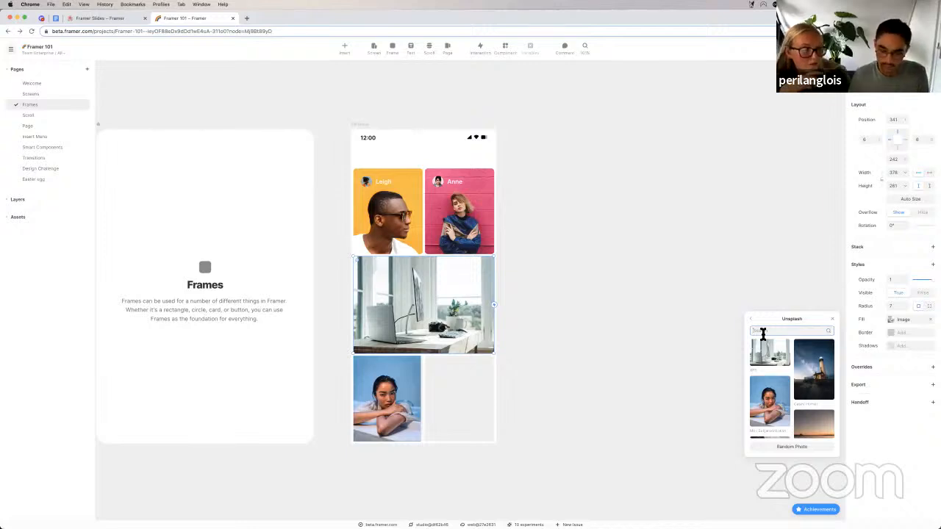
text(avatar)
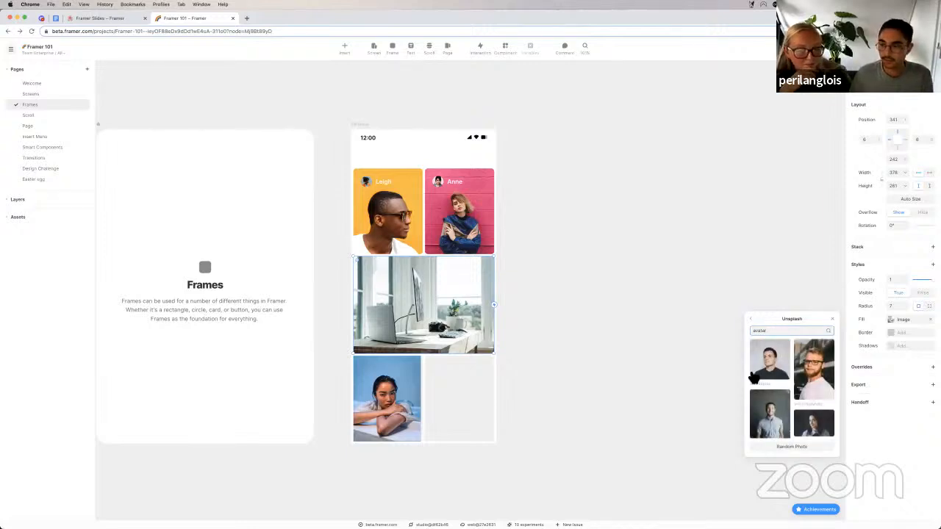
click(814, 423)
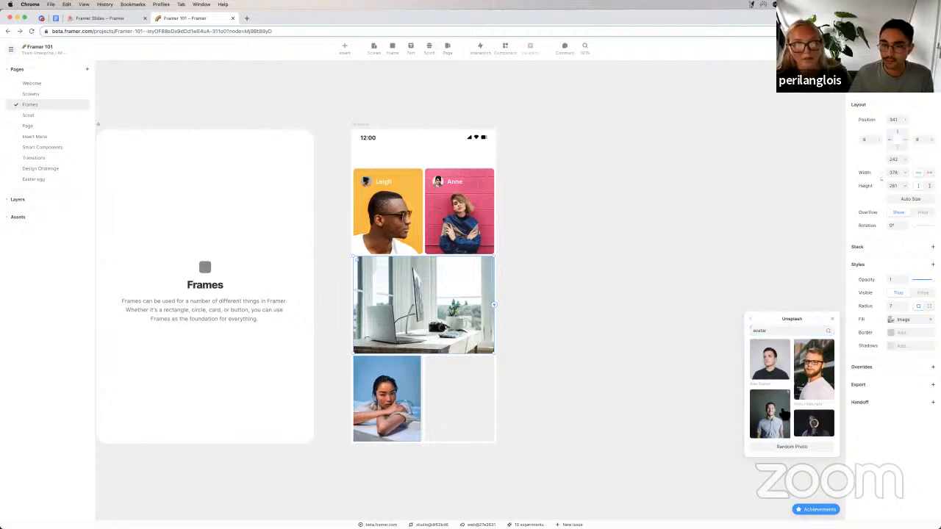
Widen the lower-left photo frame to 186 to match its placeholder and slightly round its corners.
click(403, 368)
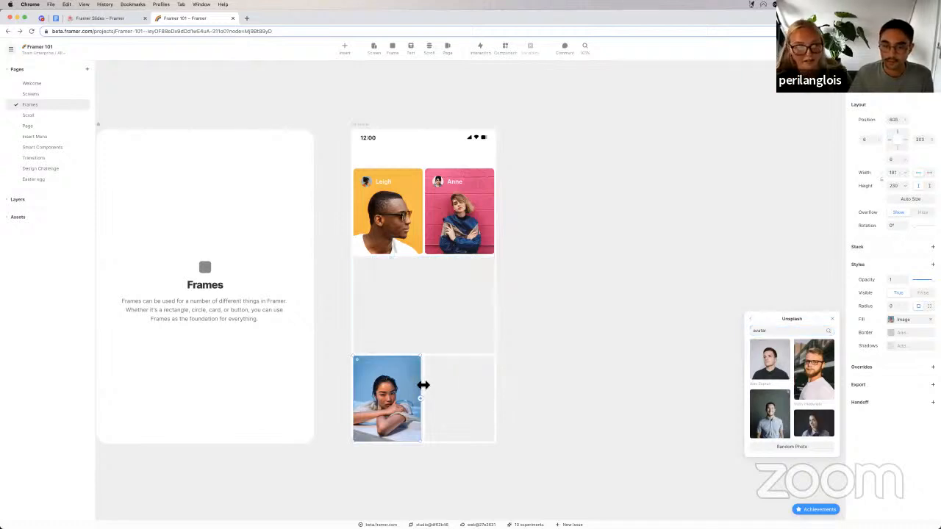
drag(423, 384, 425, 385)
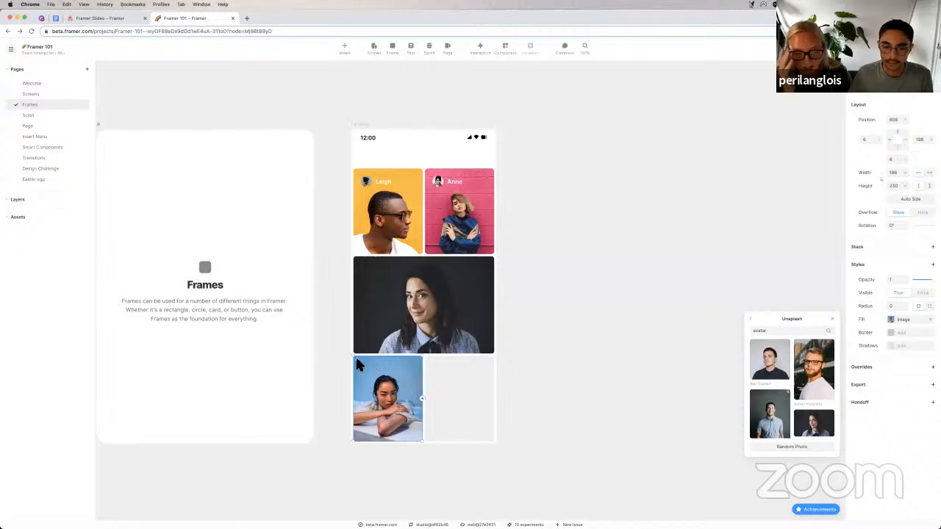
drag(359, 362, 354, 357)
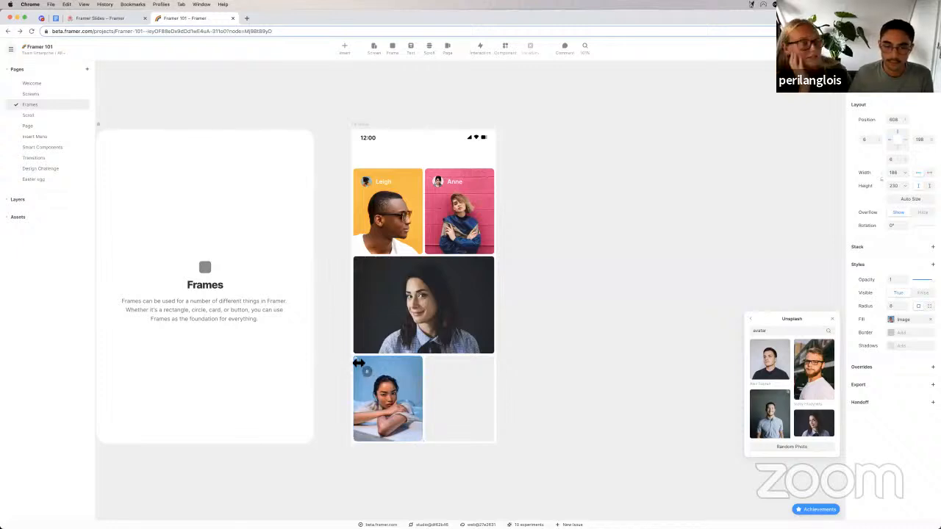
Draw a 186 × 230 frame over the lower-right placeholder and search Unsplash for "avatar" for its image fill.
key(f)
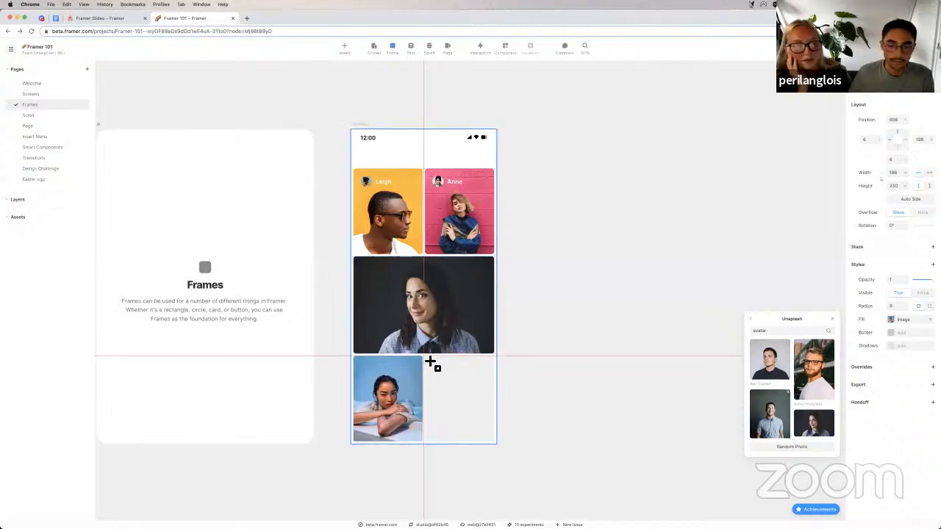
drag(431, 363, 500, 446)
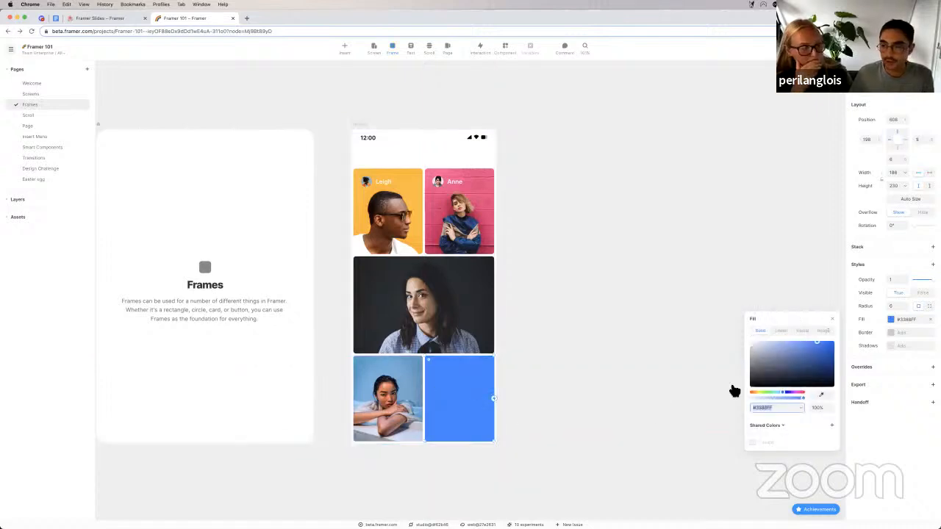
click(824, 332)
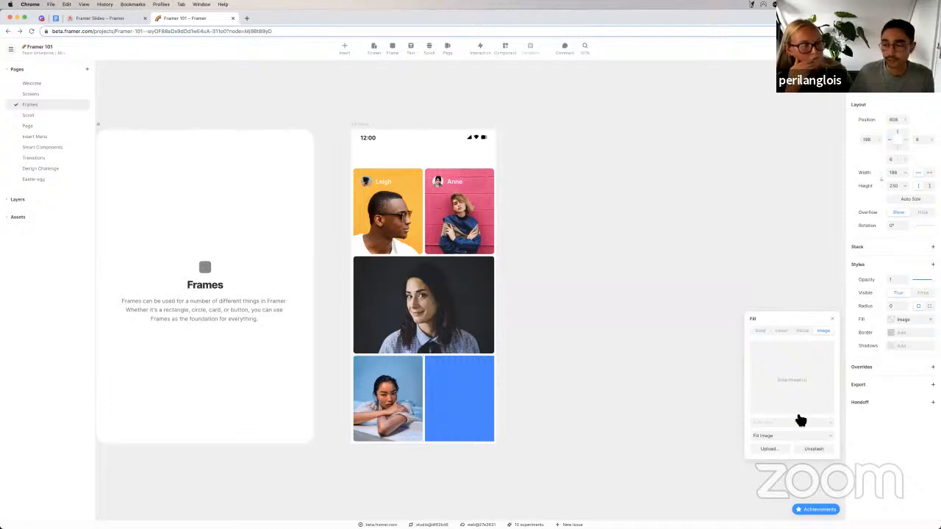
click(814, 450)
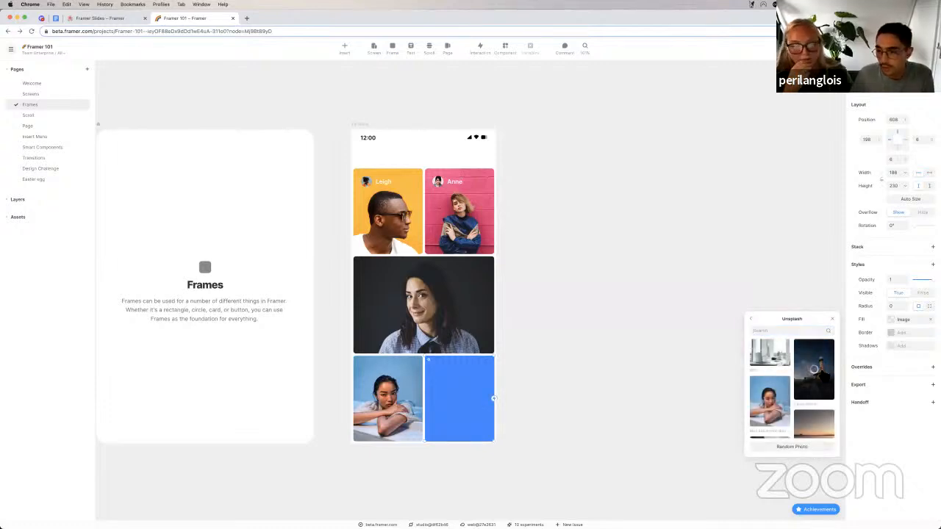
click(790, 331)
text(avatar)
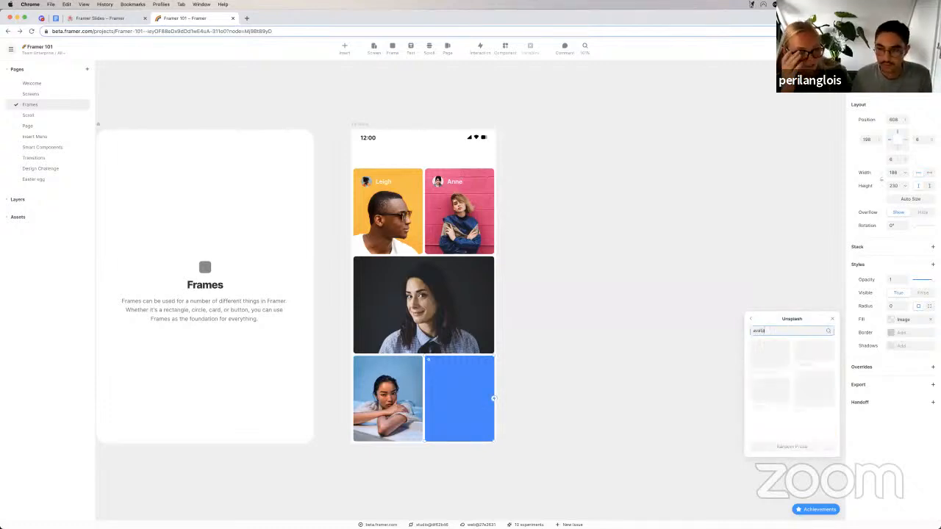
Reopen the Unsplash picker from the image fill, search for "avatar", and fill the lower-right frame with the smiling woman in a red sweater.
click(753, 321)
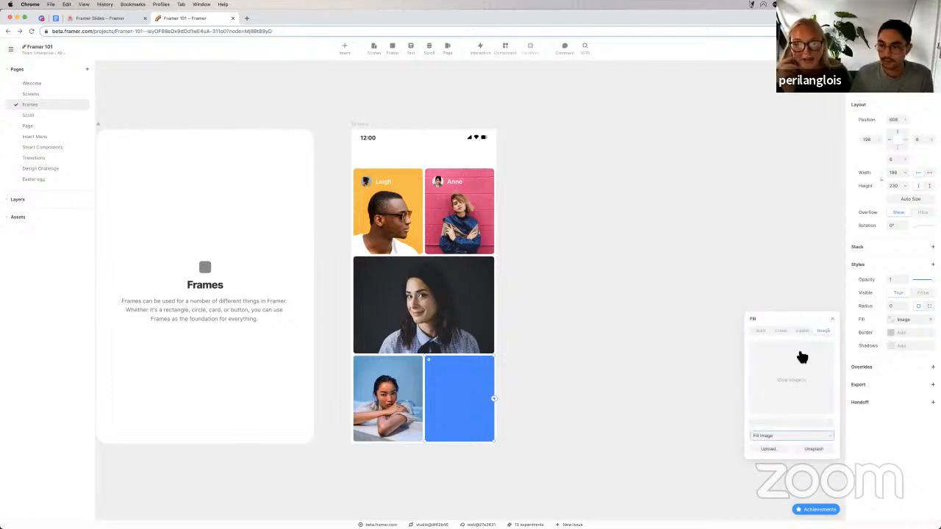
click(760, 332)
click(825, 332)
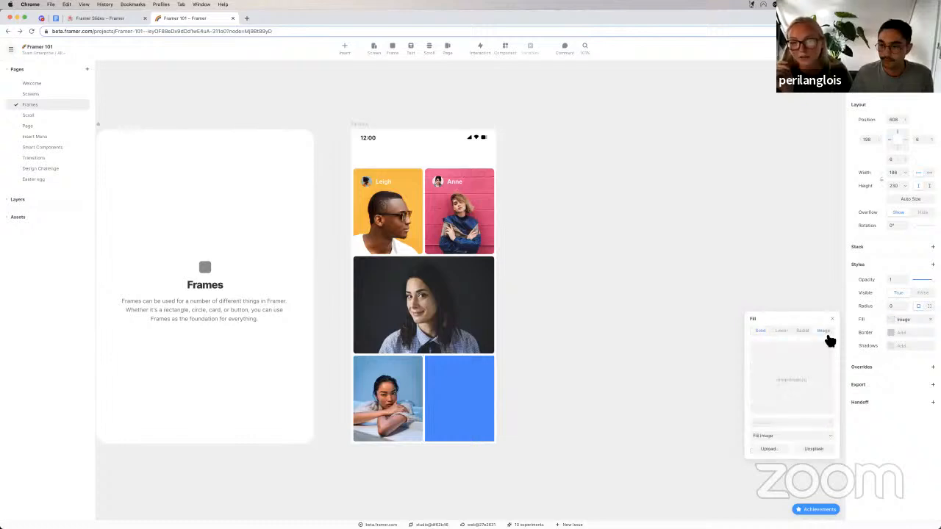
click(821, 451)
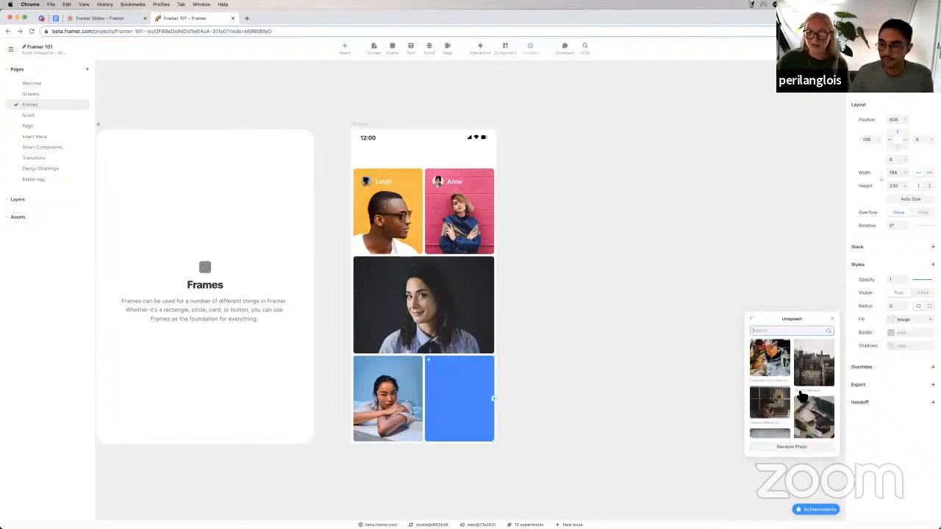
text(wat)
text(ar)
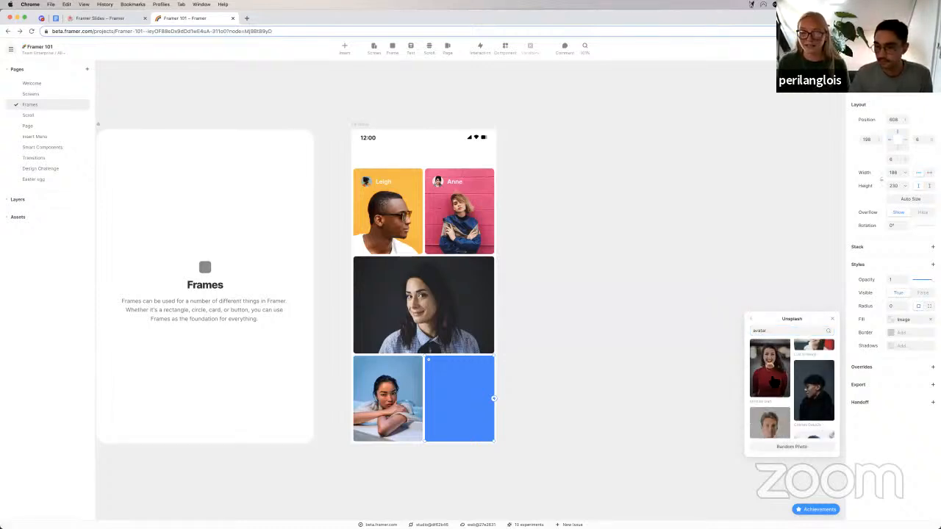
click(770, 382)
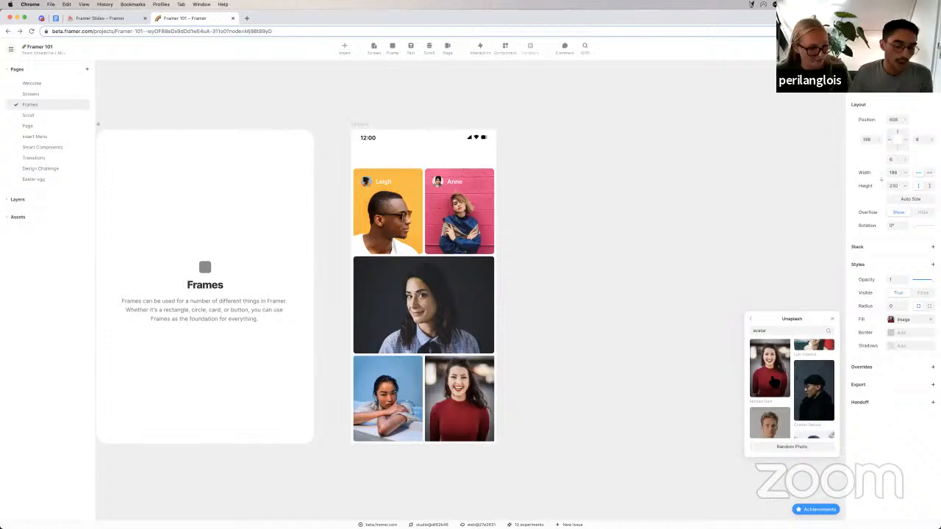
Switch the lower-right frame's fill back to solid #3388FF.
click(751, 321)
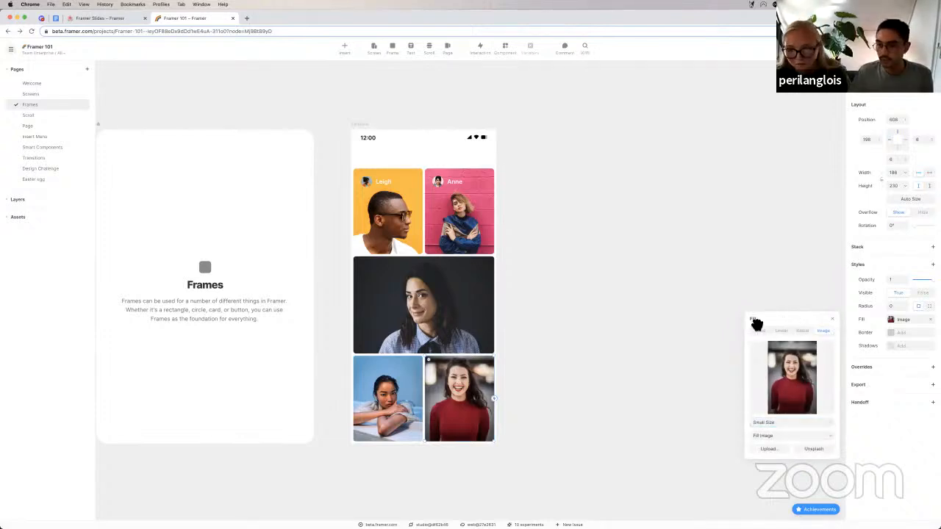
click(761, 331)
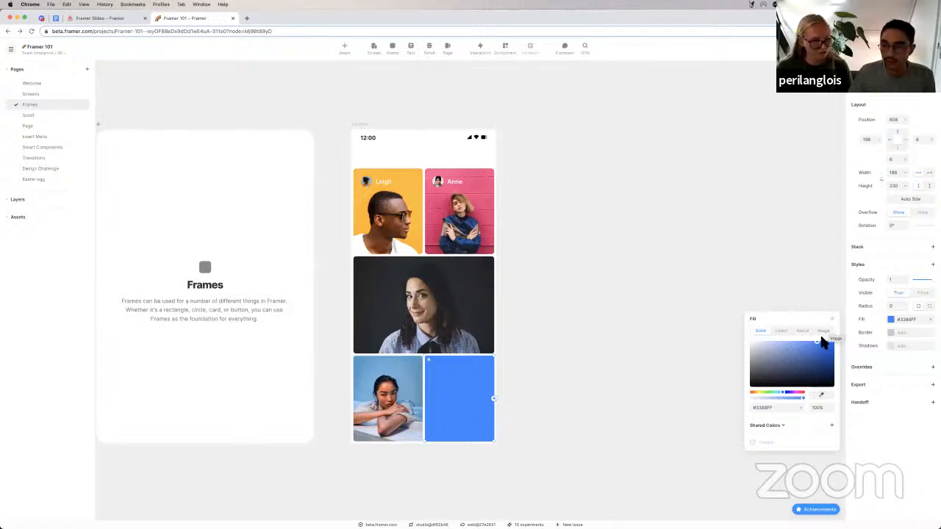
scroll(165, 151, left, 3)
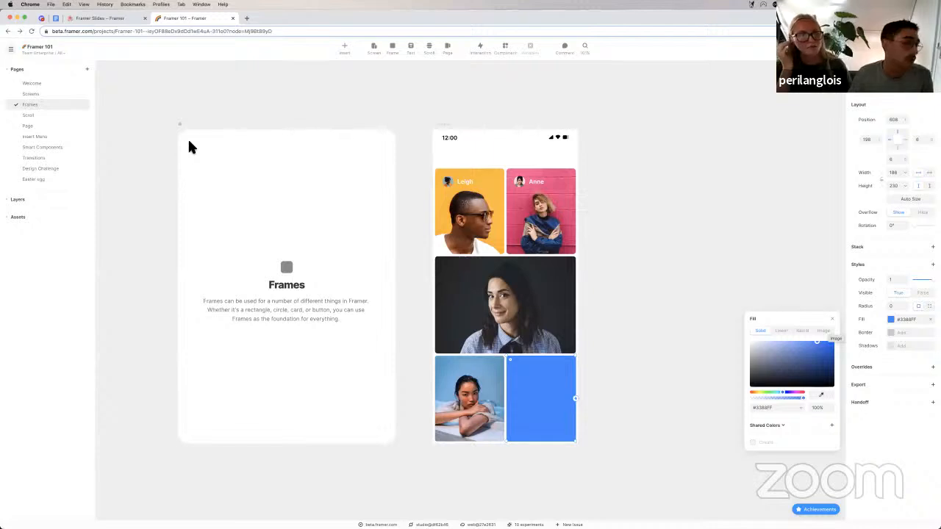
click(151, 110)
click(10, 50)
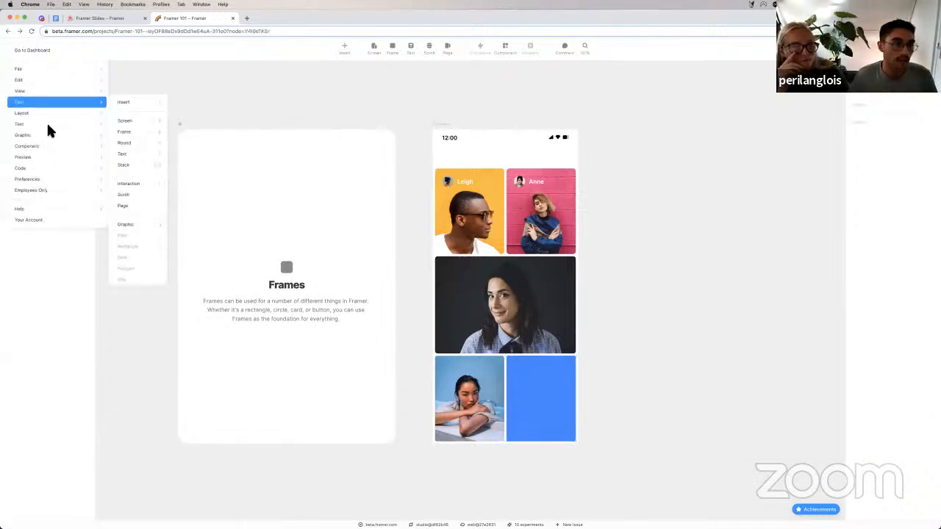
mouse_move(56, 170)
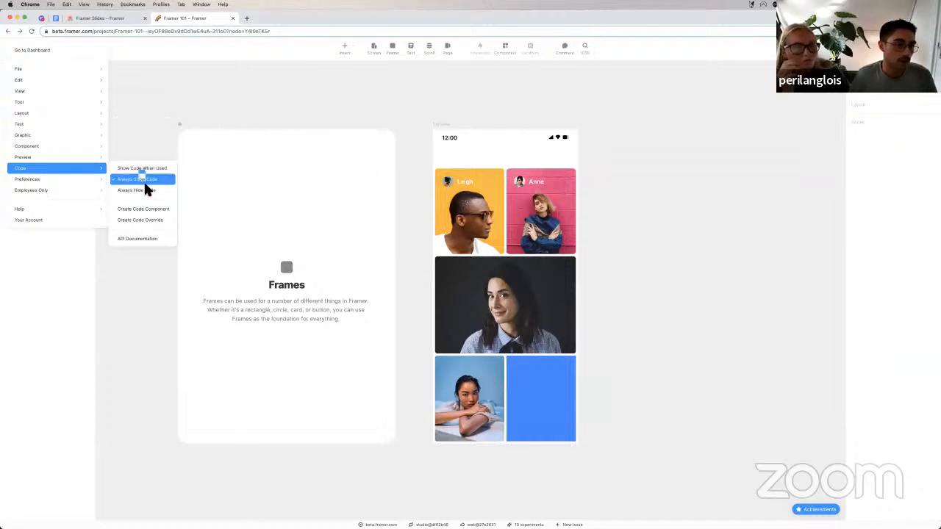
click(155, 149)
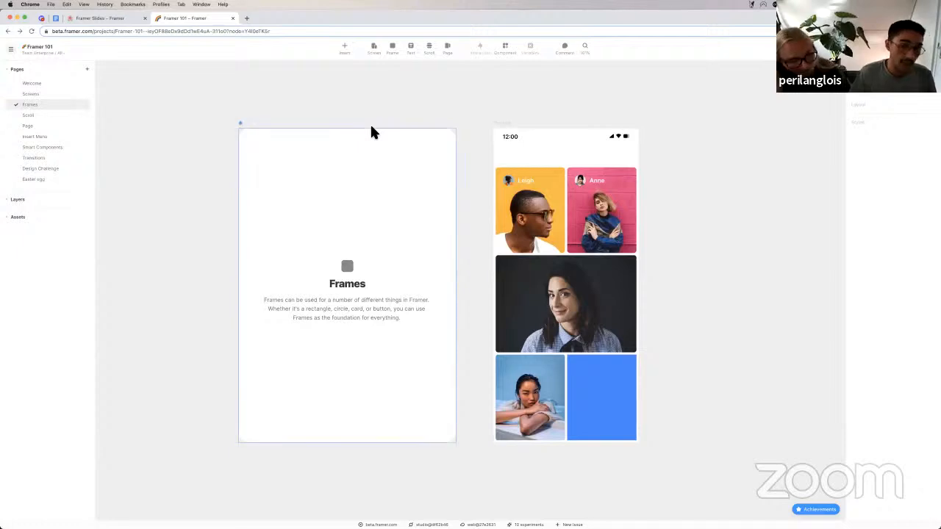
scroll(425, 136, up, 3)
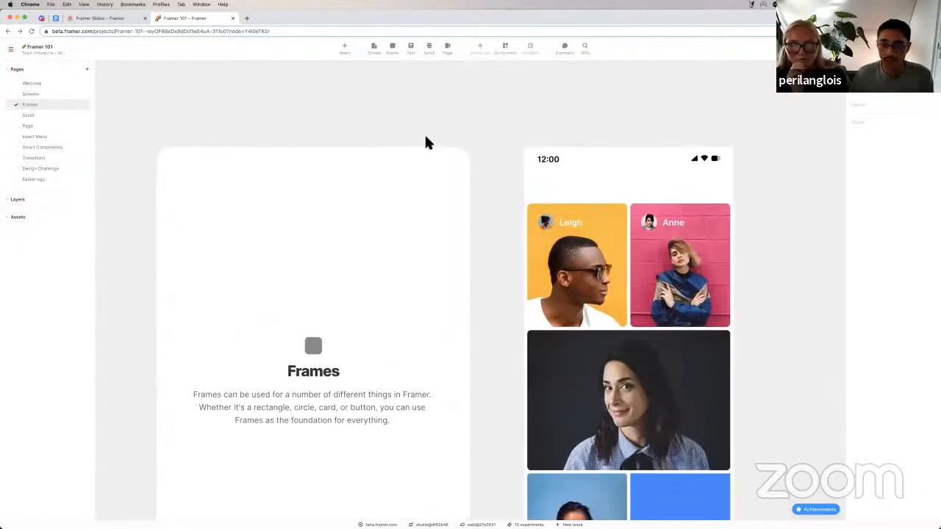
scroll(425, 136, down, 3)
scroll(425, 136, down, 1)
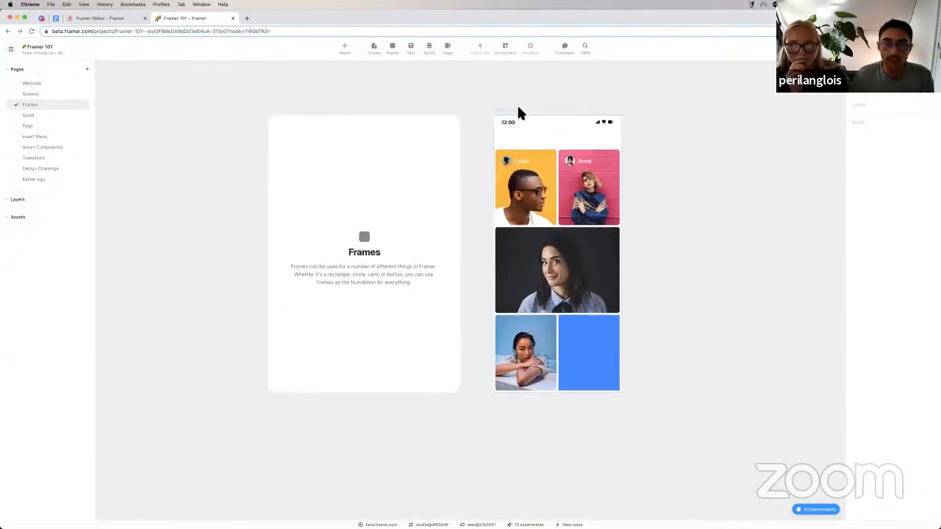
click(515, 112)
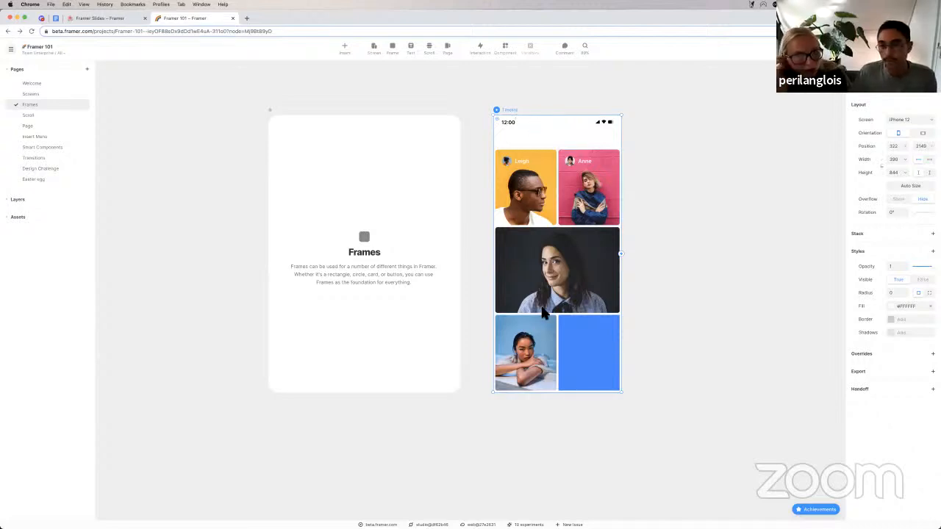
scroll(559, 266, up, 2)
scroll(559, 266, up, 3)
scroll(559, 267, down, 3)
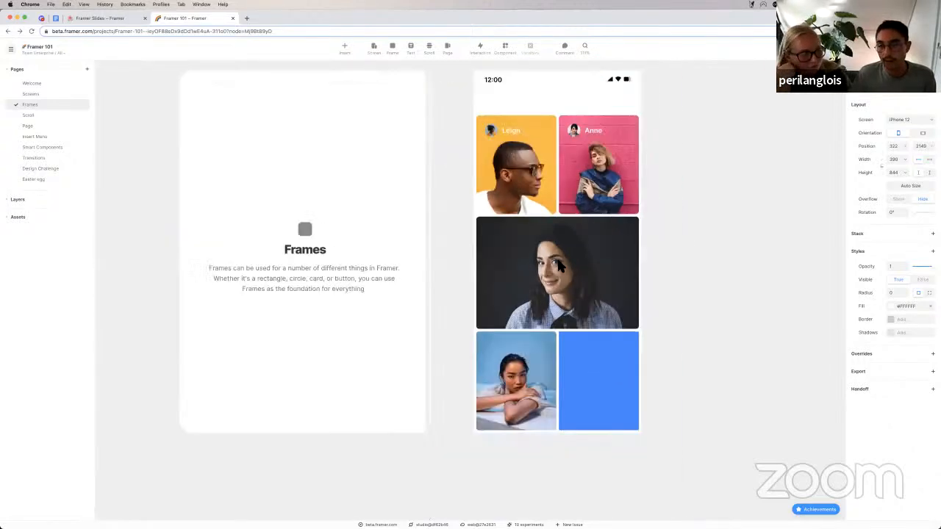
scroll(559, 266, left, 1)
scroll(559, 266, right, 1)
scroll(559, 266, right, 2)
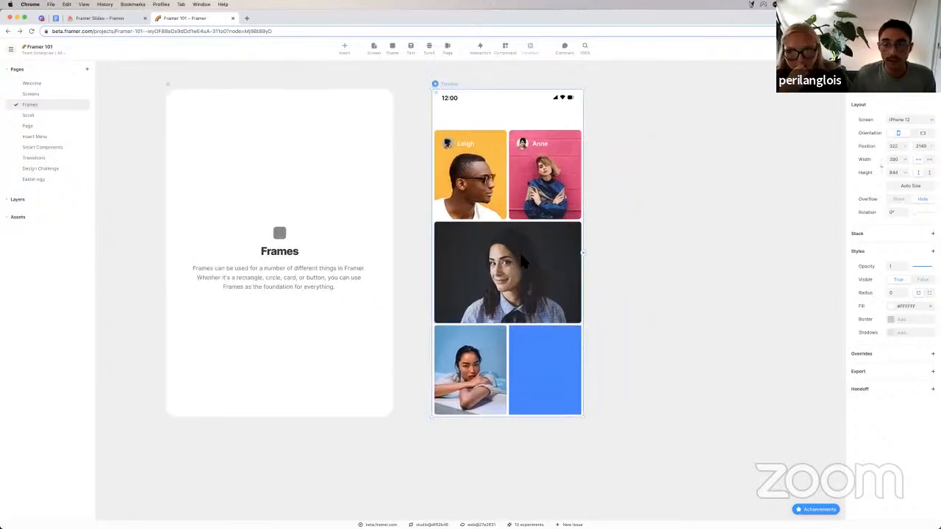
Delete the solid blue frame from the lower-right placeholder of the sample phone screen.
click(533, 339)
key(BackSpace)
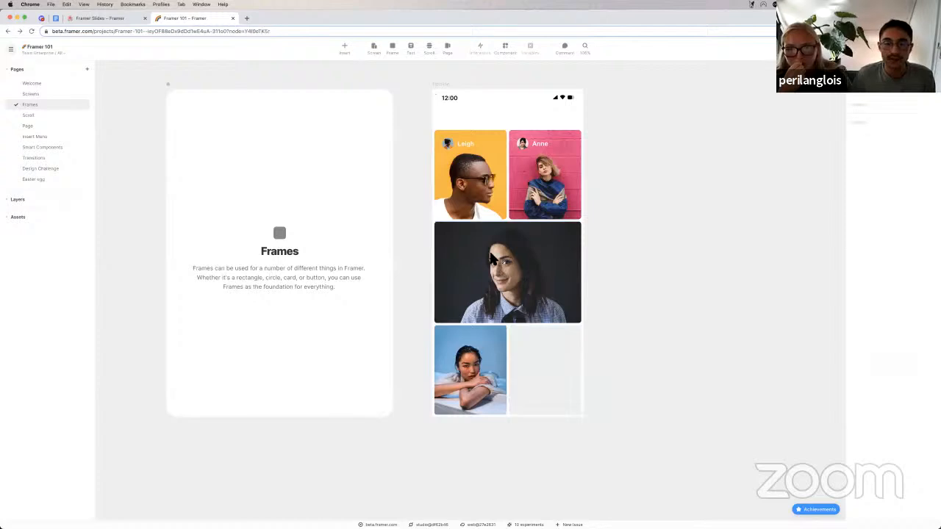
scroll(491, 258, left, 2)
scroll(491, 257, up, 1)
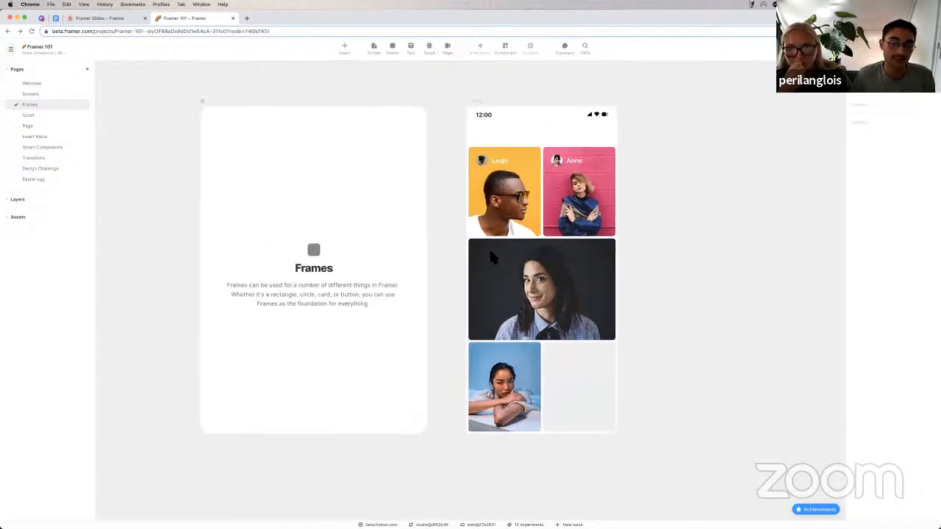
scroll(489, 252, up, 3)
scroll(488, 253, down, 3)
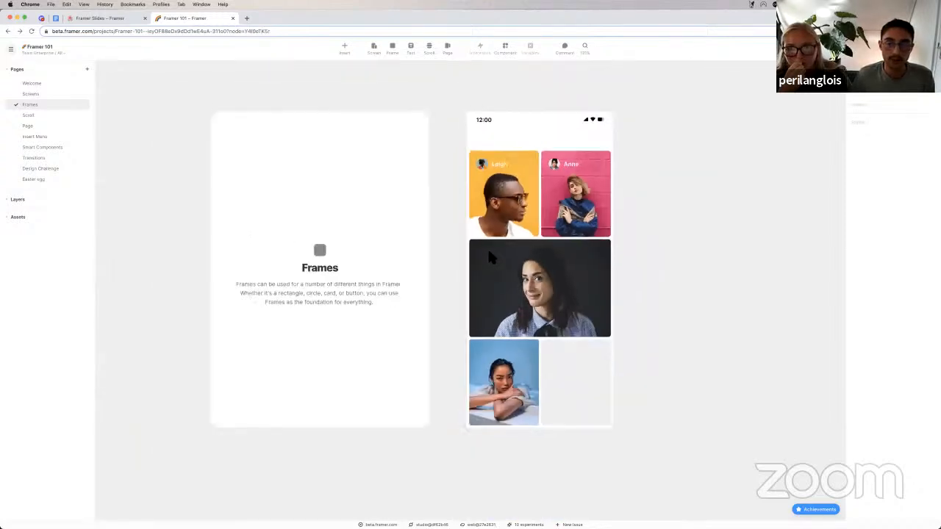
scroll(489, 254, right, 3)
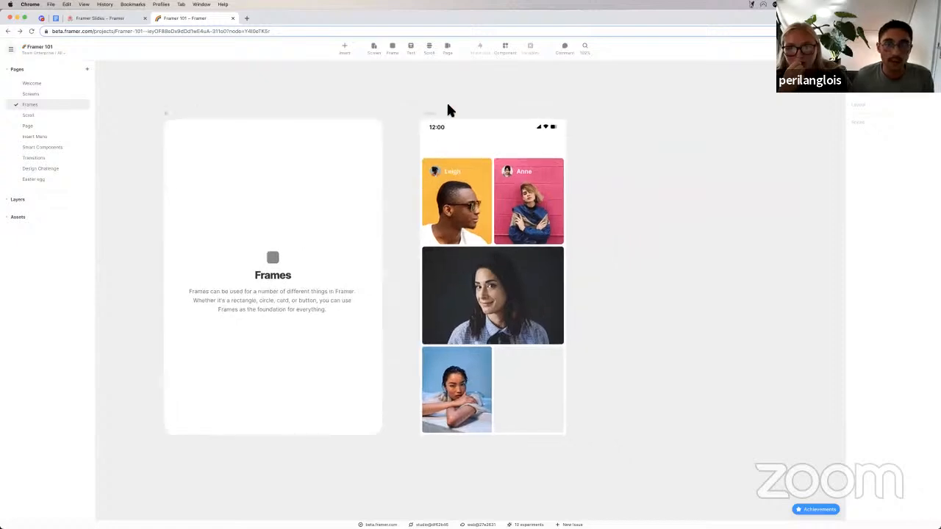
click(413, 53)
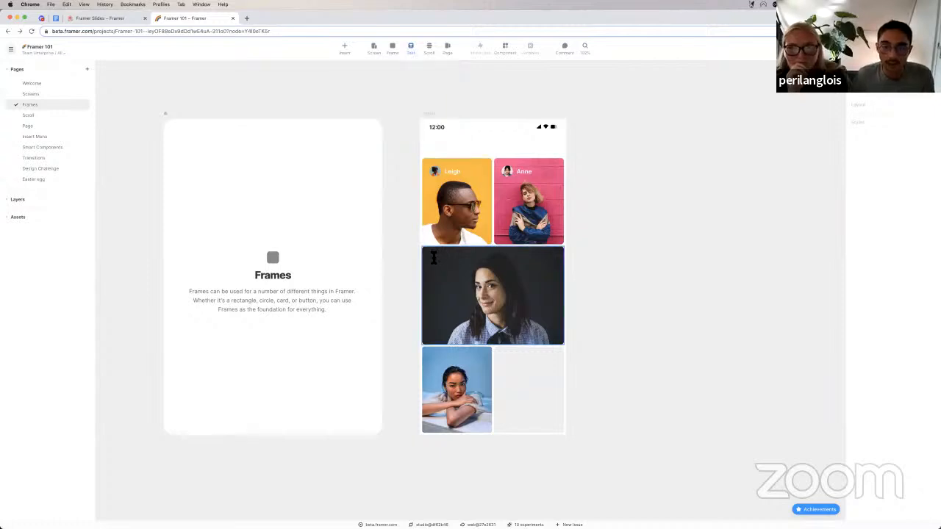
click(434, 259)
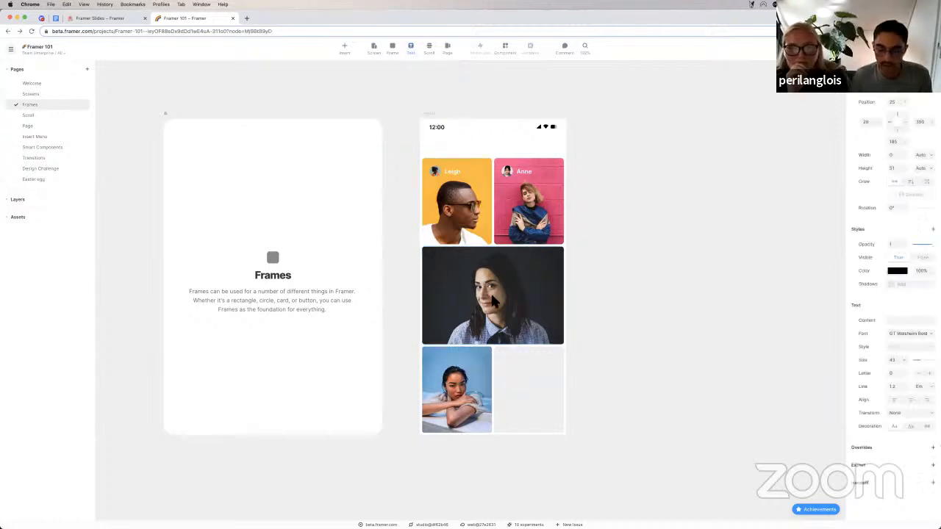
key(p)
key(r)
key(i)
key(Escape)
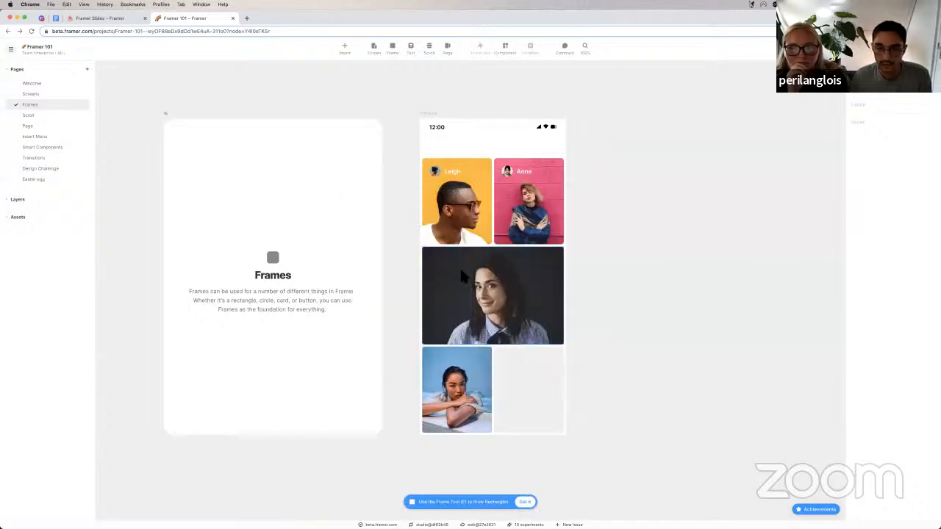
Add a text layer with the woman's first name over the upper-left area of the large dark portrait.
key(t)
click(436, 261)
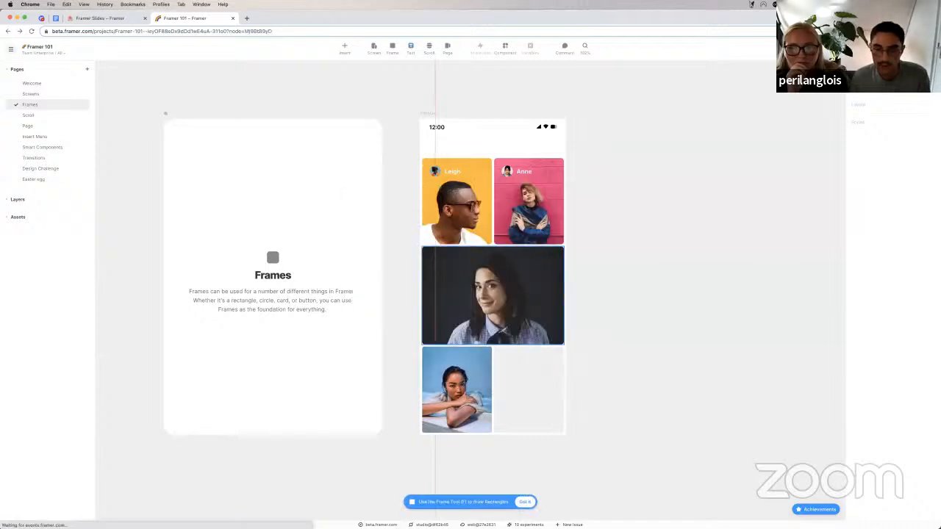
text(Peri)
key(Escape)
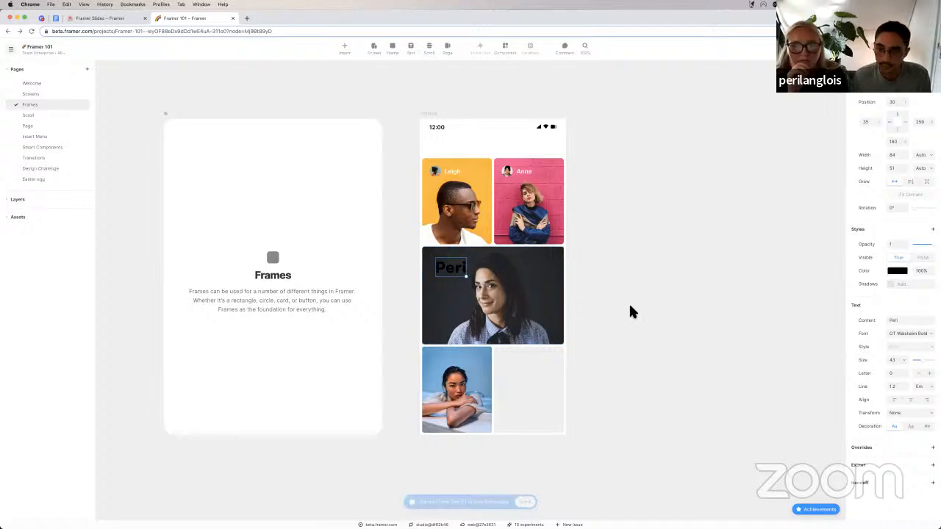
Color the large portrait's name label white (#FFFFFF), scale it down to size 31 and place it near the portrait's upper-left corner.
click(897, 272)
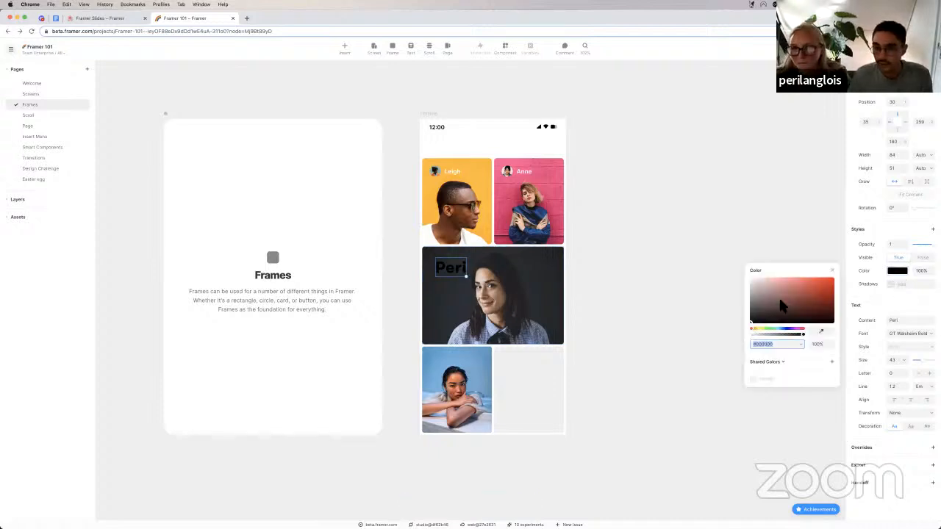
drag(782, 307, 750, 278)
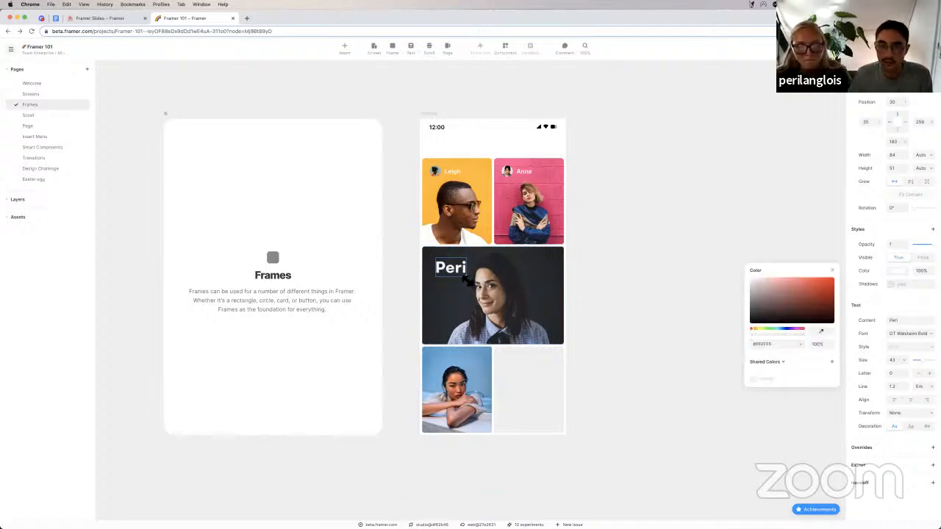
drag(467, 278, 447, 267)
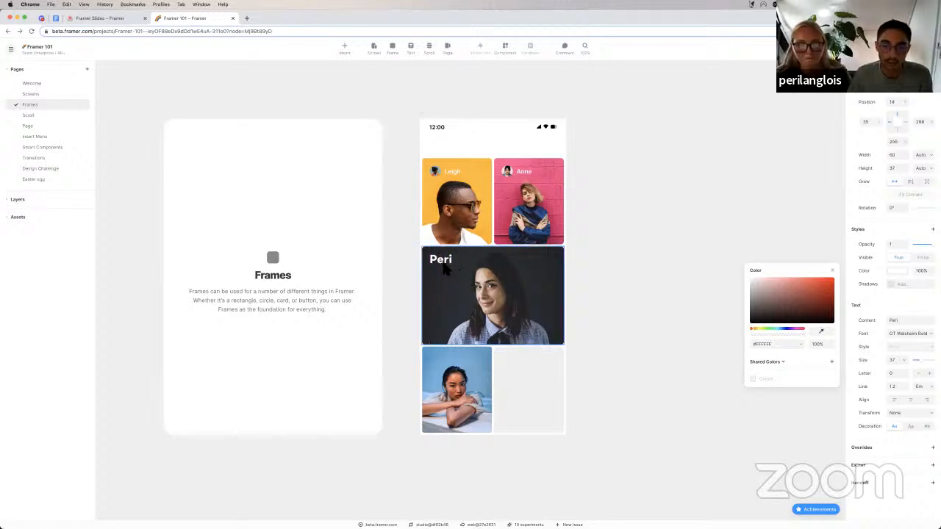
Look through the Google and Custom font lists available for the name label, leaving its font as it is.
click(916, 336)
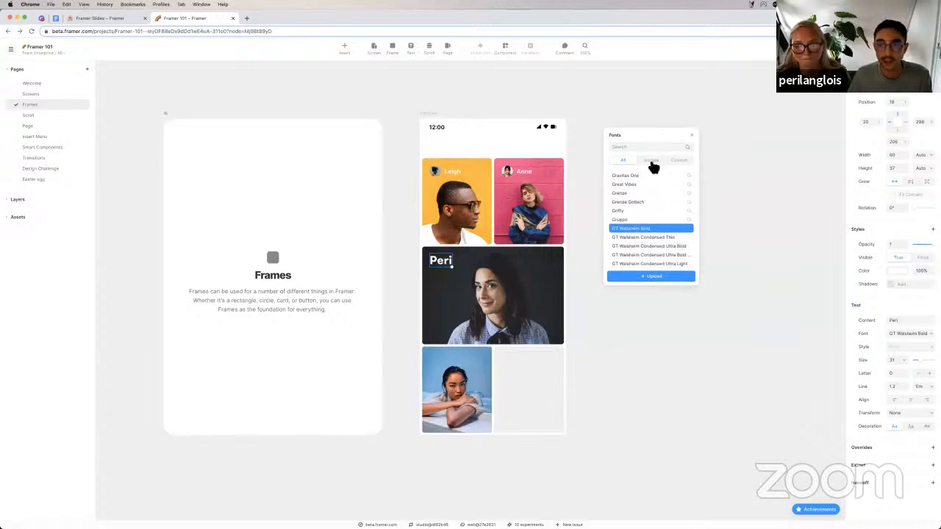
click(652, 164)
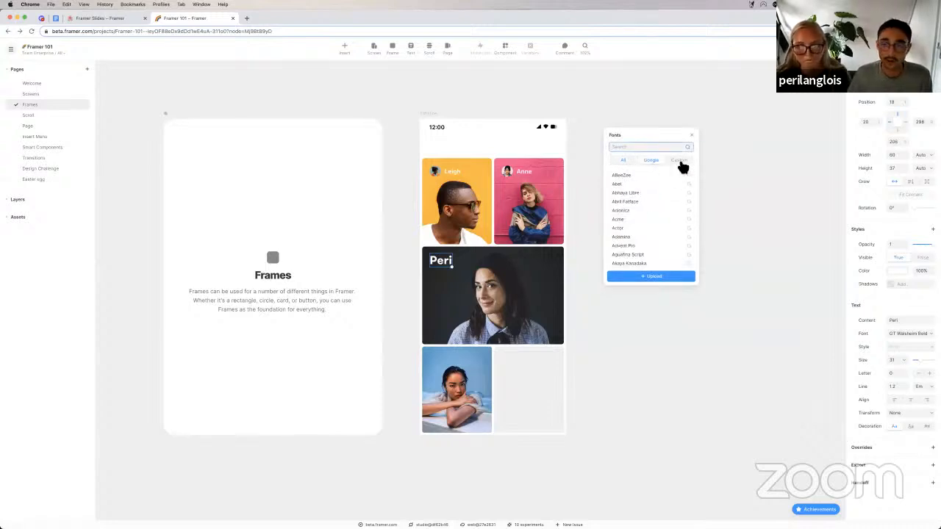
click(680, 162)
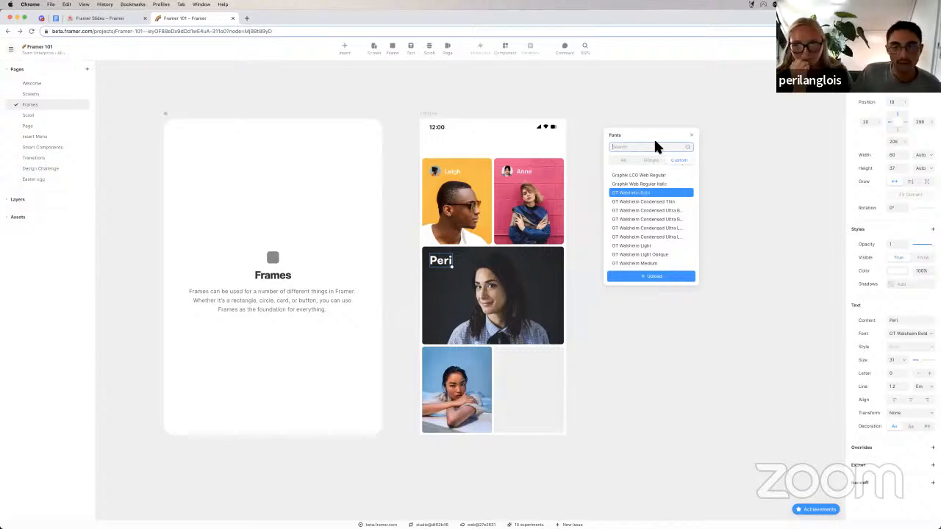
click(653, 161)
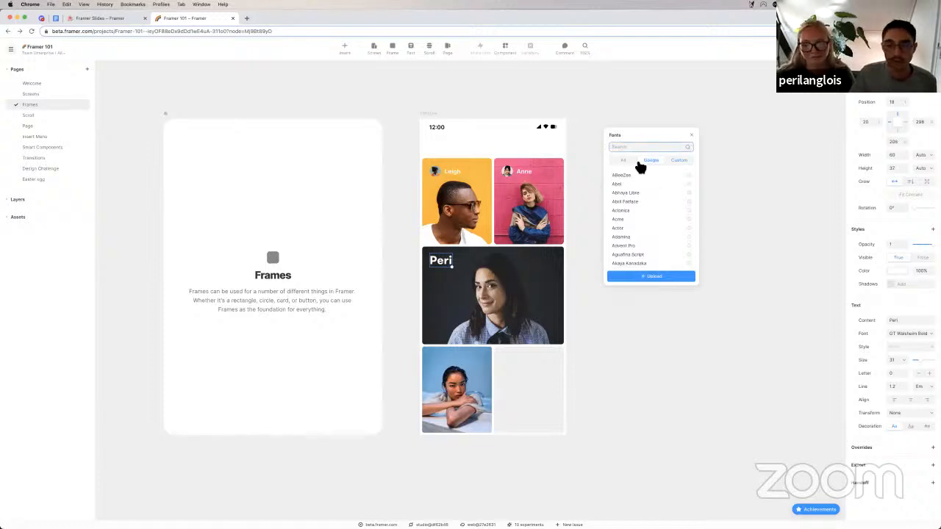
click(690, 136)
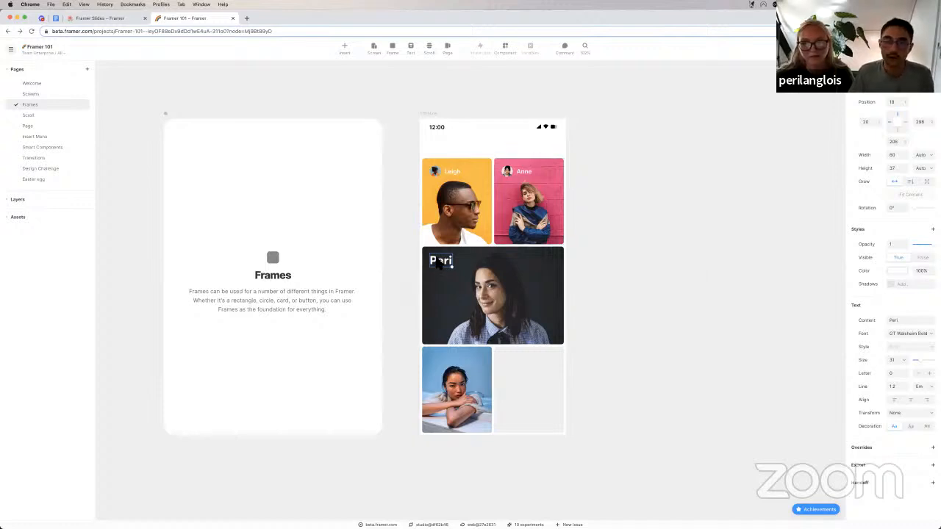
Duplicate the name label onto the blue lower-left portrait, replace its text with that woman's first name and scale it down.
drag(443, 264, 439, 361)
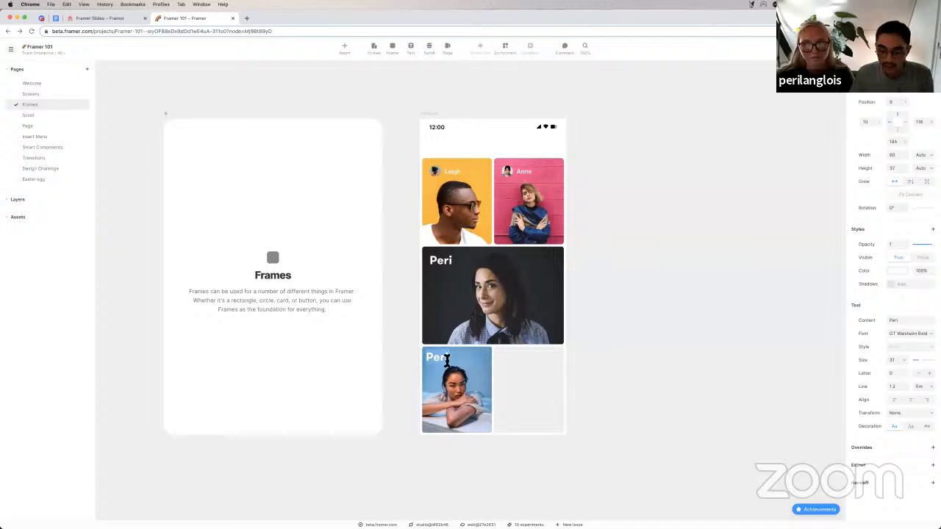
text(Addison)
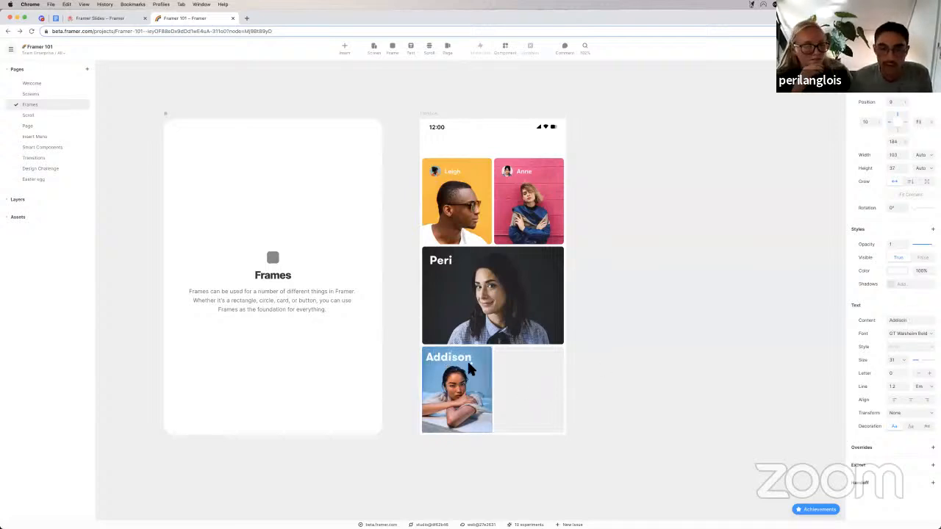
scroll(468, 366, up, 5)
drag(450, 353, 425, 348)
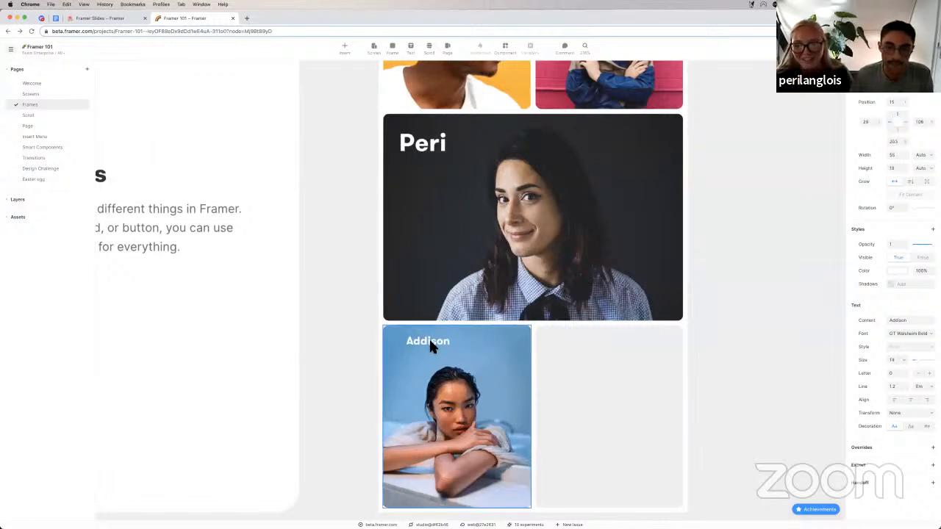
Scale the large dark portrait's name label down to size 14 and position it near the portrait's upper-left corner.
click(424, 147)
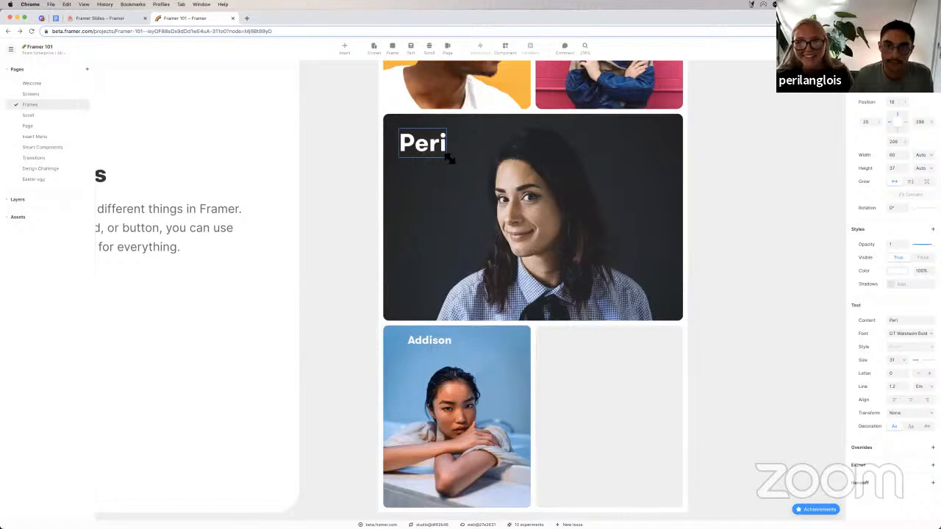
drag(447, 156, 441, 138)
scroll(614, 243, down, 4)
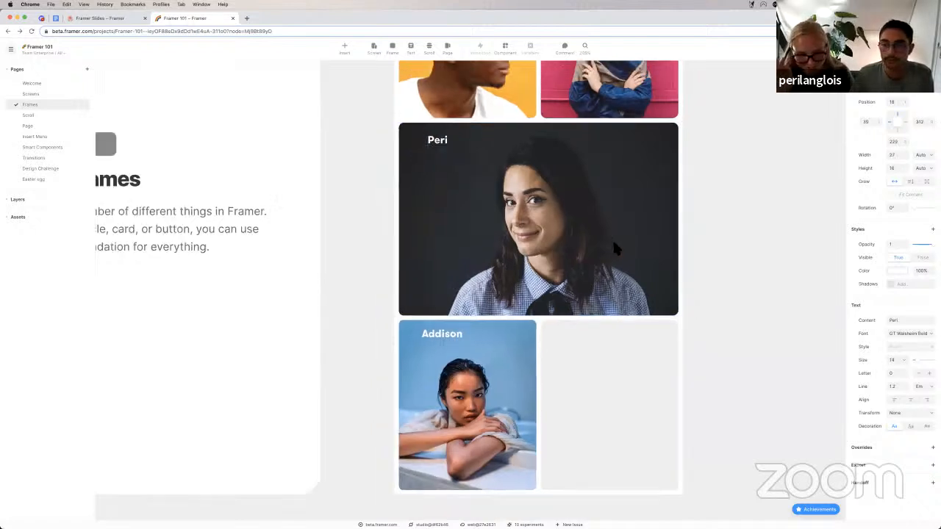
scroll(614, 243, down, 2)
scroll(614, 242, up, 2)
scroll(616, 250, up, 1)
scroll(616, 250, left, 2)
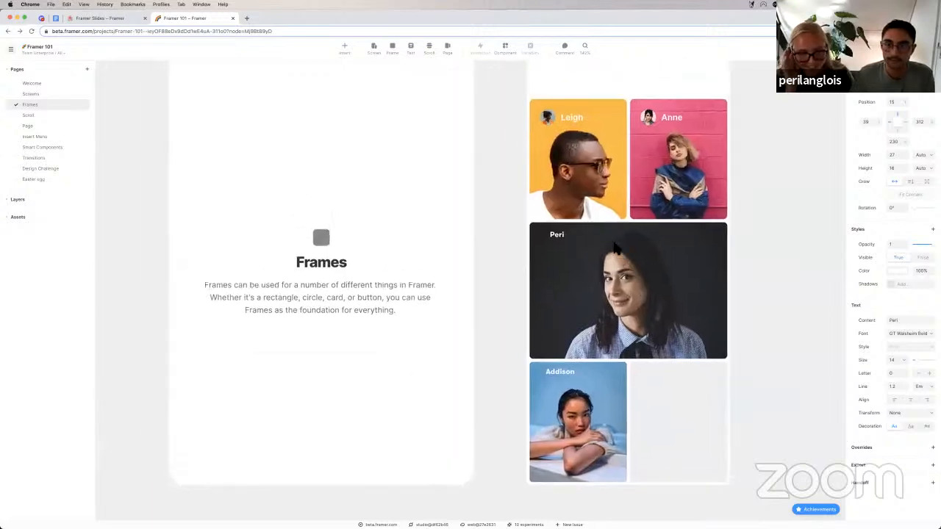
scroll(617, 250, right, 5)
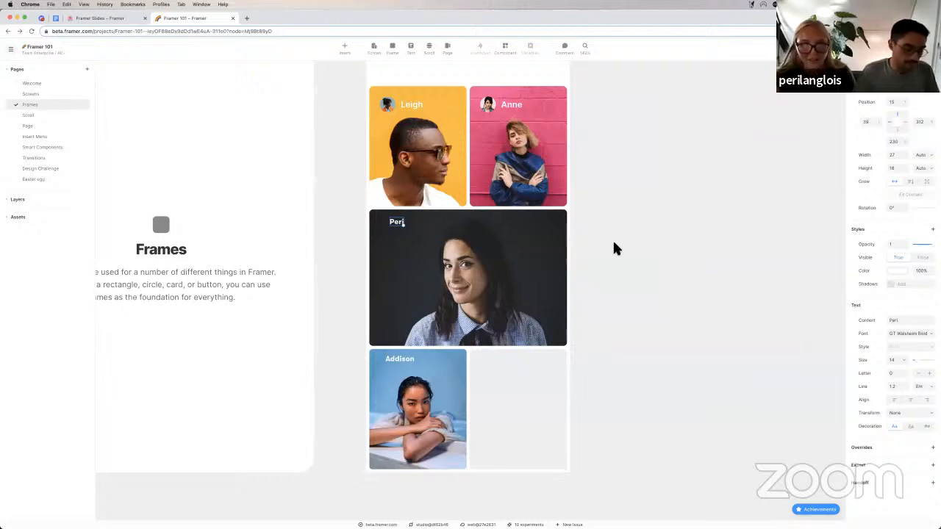
click(339, 190)
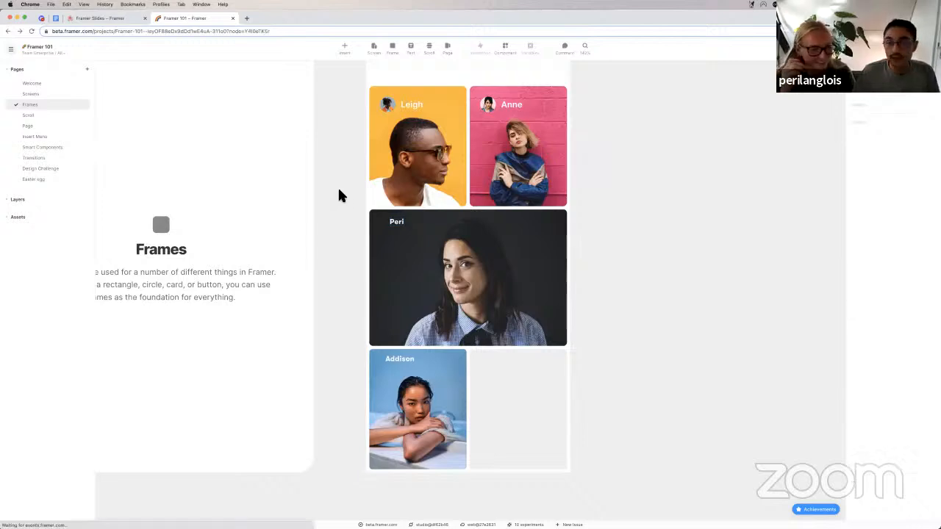
scroll(339, 190, left, 1)
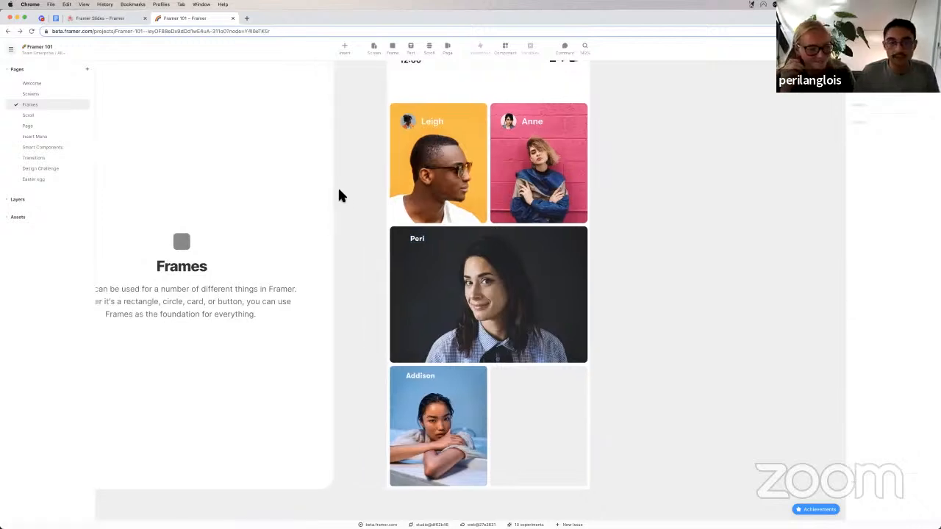
click(11, 50)
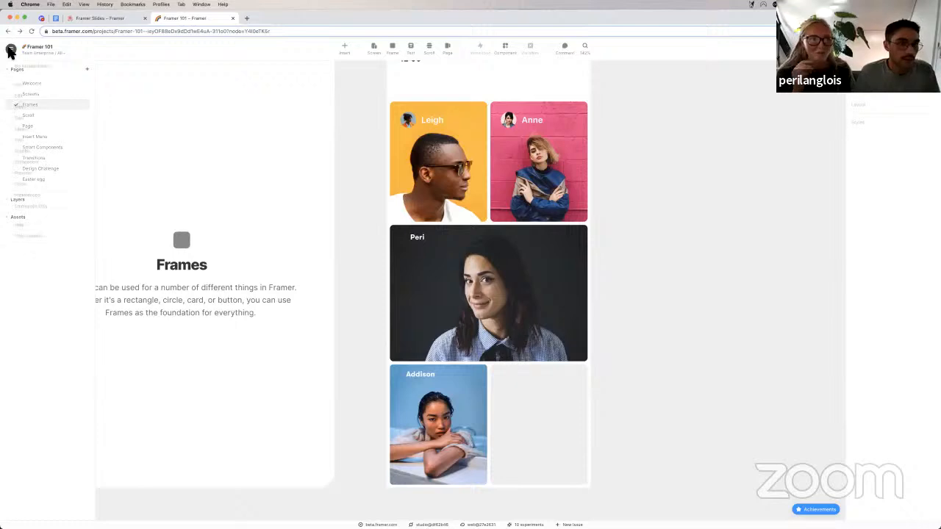
mouse_move(45, 225)
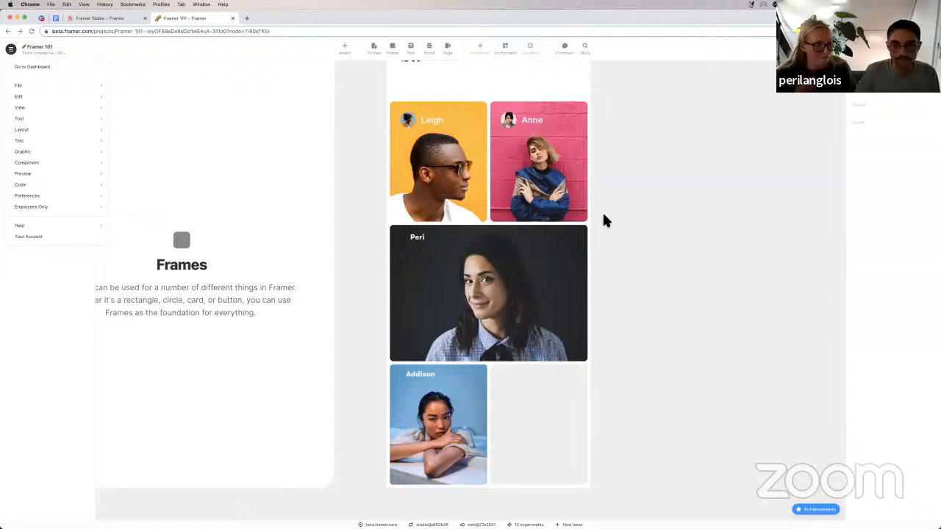
click(630, 211)
scroll(631, 210, down, 3)
scroll(630, 210, up, 5)
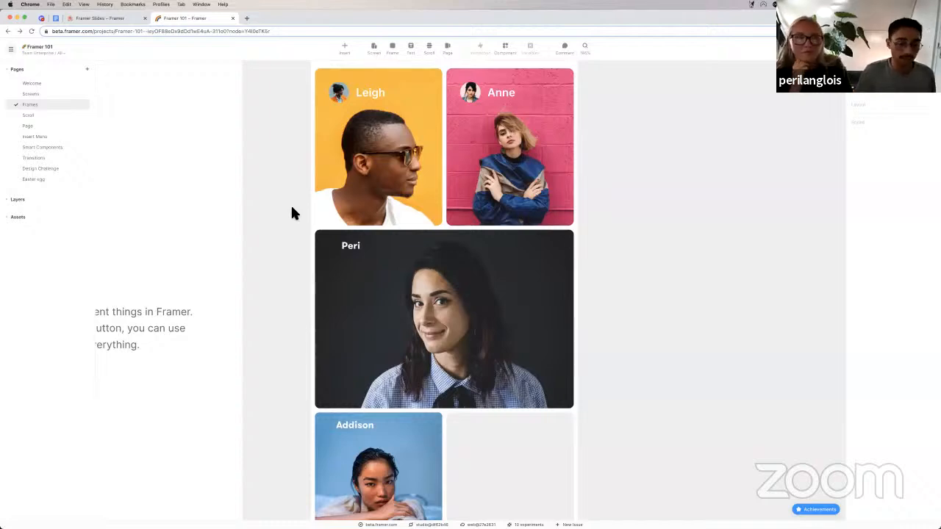
Insert a Custom graphic, the 100 × 100 star, and place it on the empty canvas beside the phone screen.
click(347, 51)
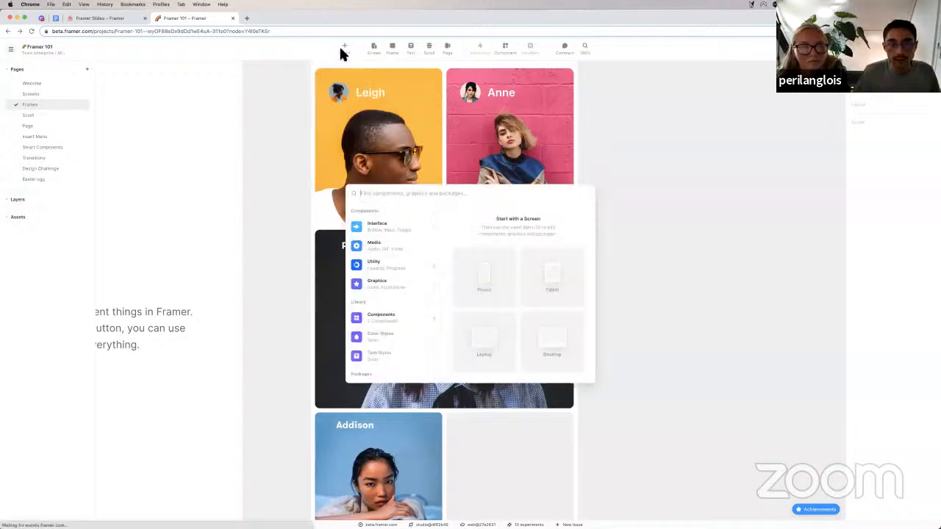
click(397, 287)
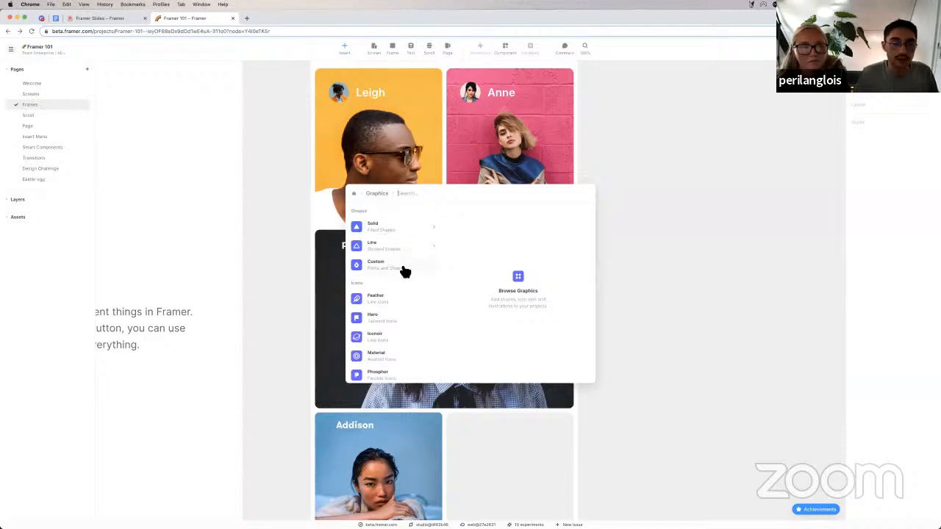
click(401, 270)
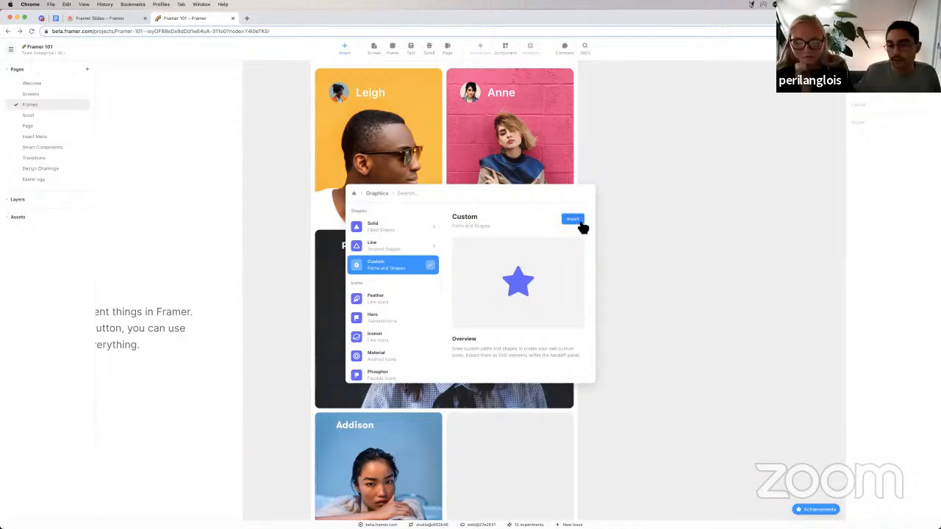
drag(504, 252, 471, 277)
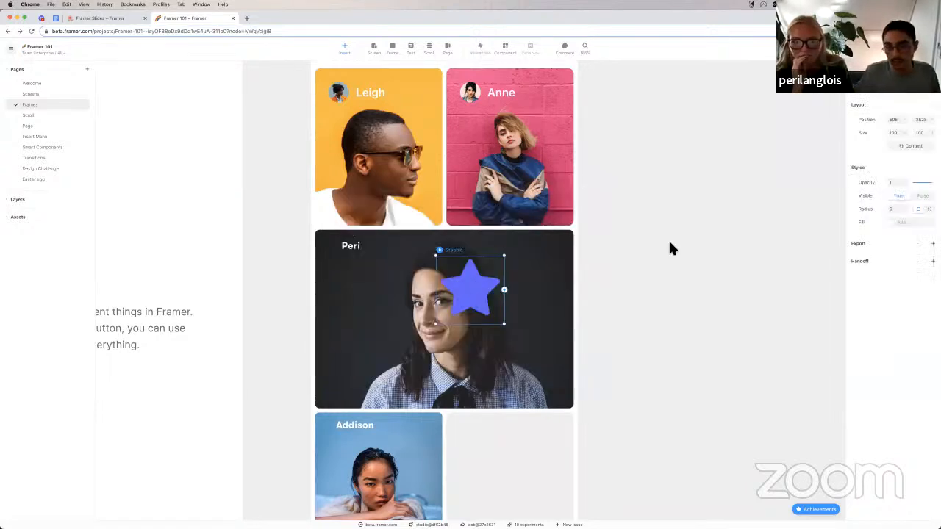
drag(670, 248, 649, 246)
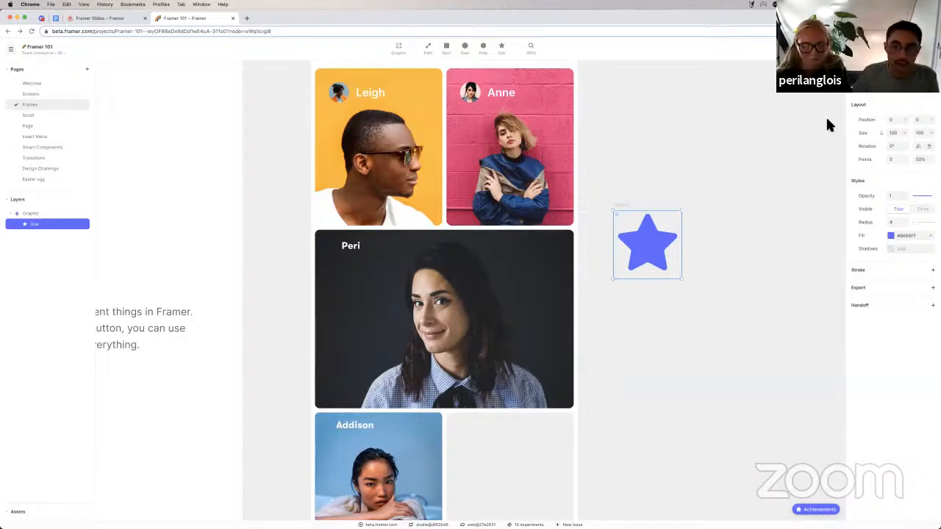
Edit the star's path by pulling its upper-right inner point toward the centre, to about 47.5, 54.
double_click(649, 245)
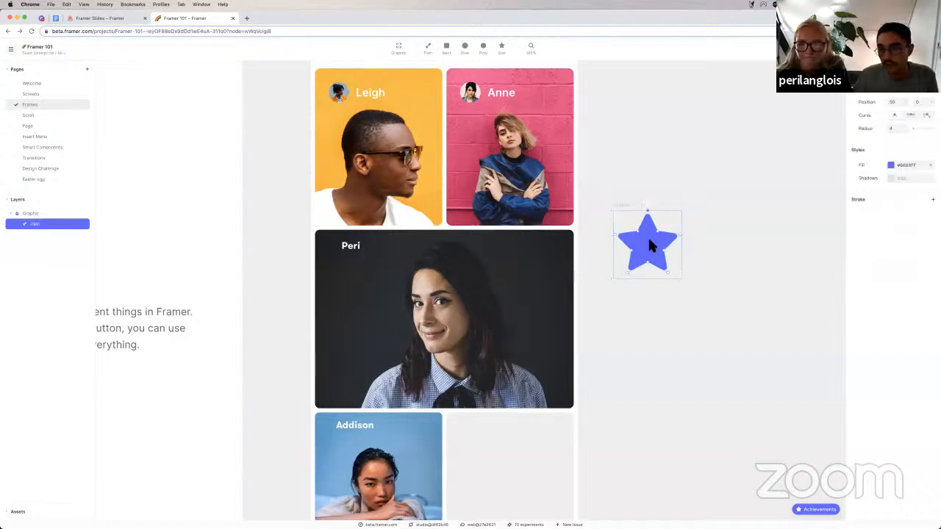
scroll(649, 240, up, 5)
drag(683, 205, 628, 269)
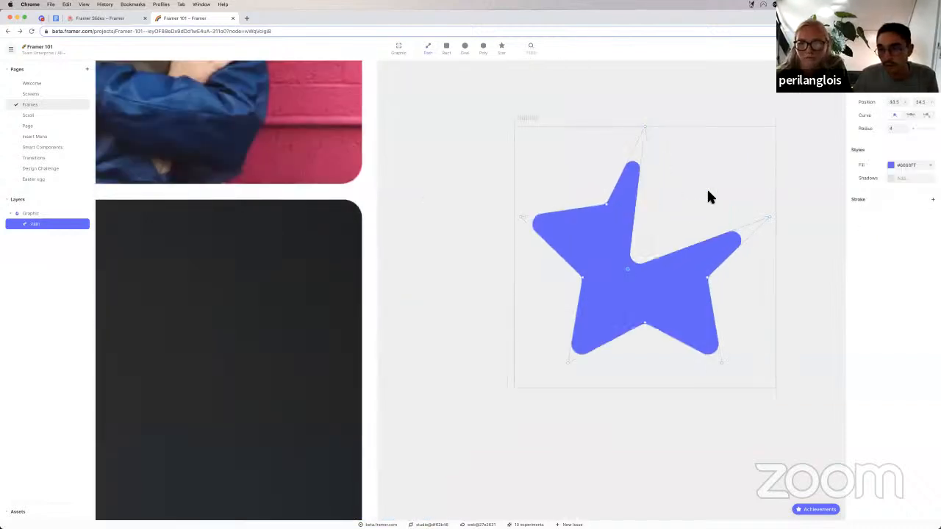
drag(707, 190, 635, 266)
scroll(635, 267, down, 1)
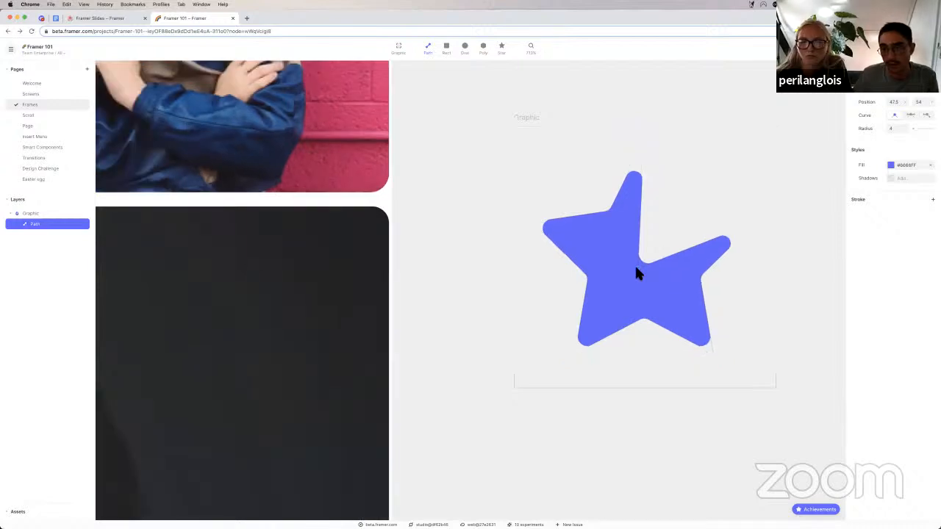
scroll(634, 264, down, 5)
click(610, 204)
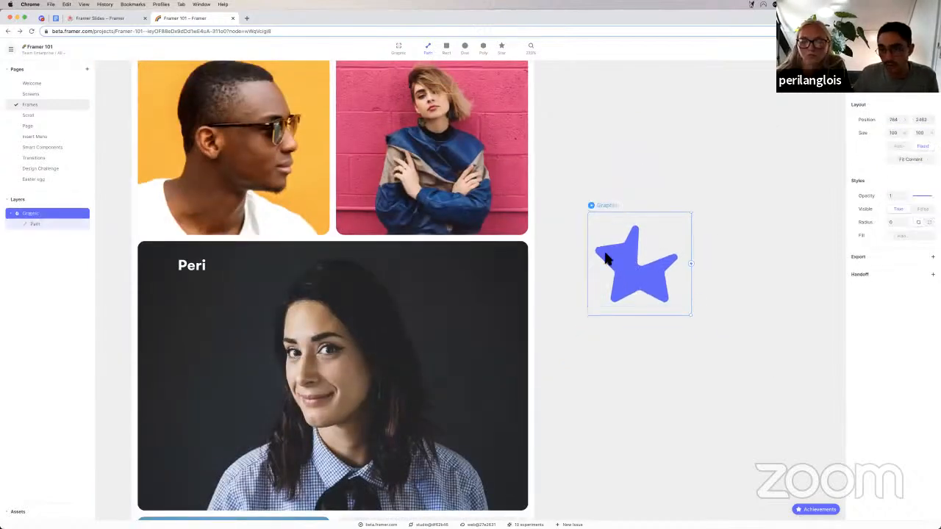
Delete the edited star graphic beside the phone screen and return to the regular layout tools.
scroll(647, 246, down, 8)
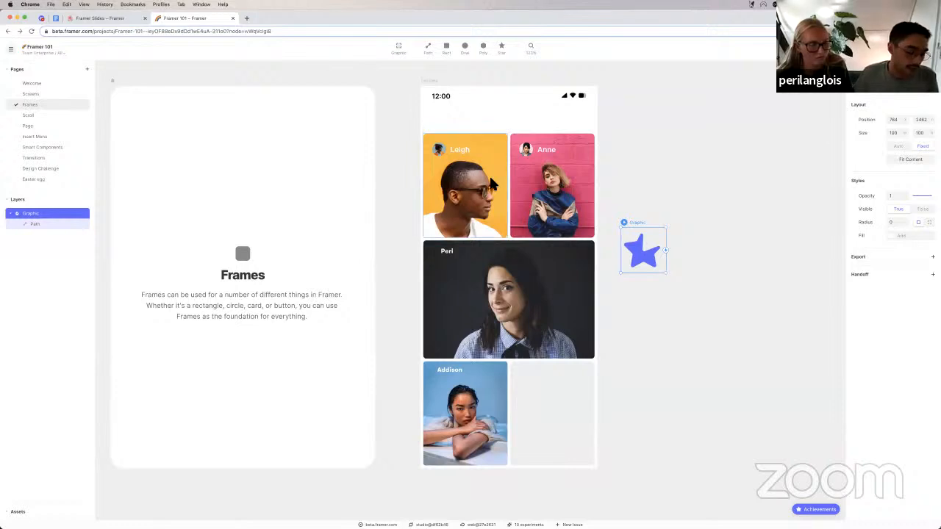
key(BackSpace)
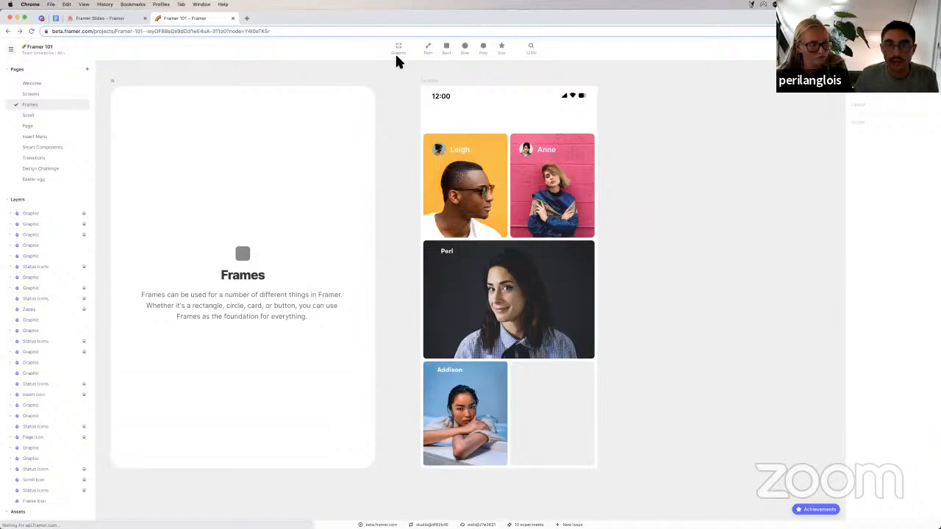
click(380, 73)
click(347, 50)
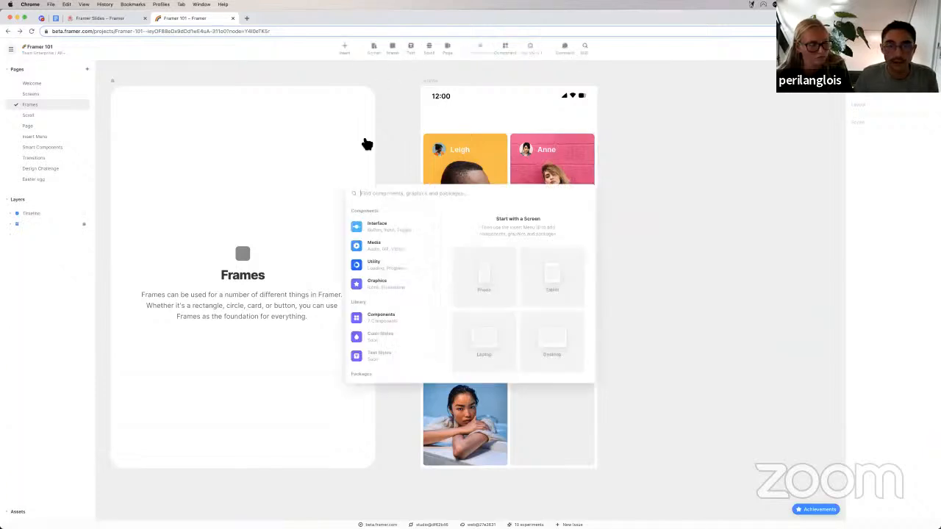
click(650, 195)
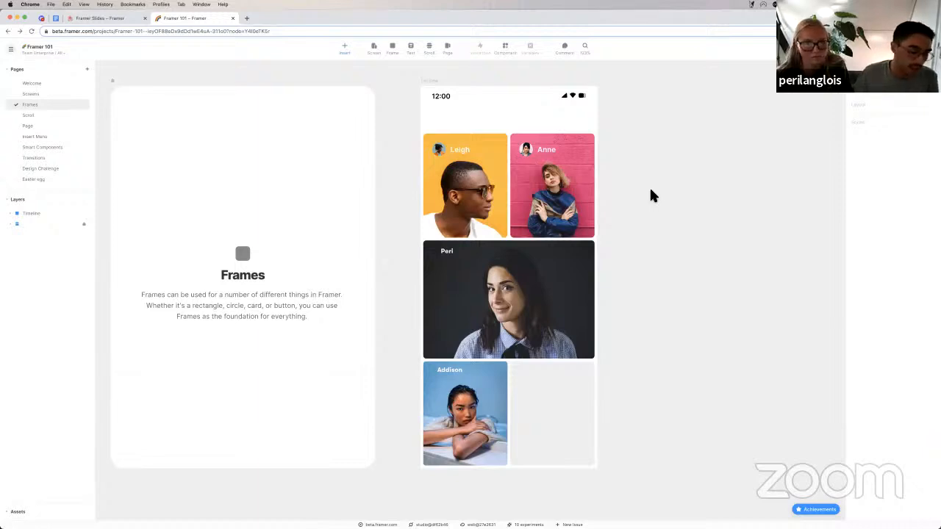
key(r)
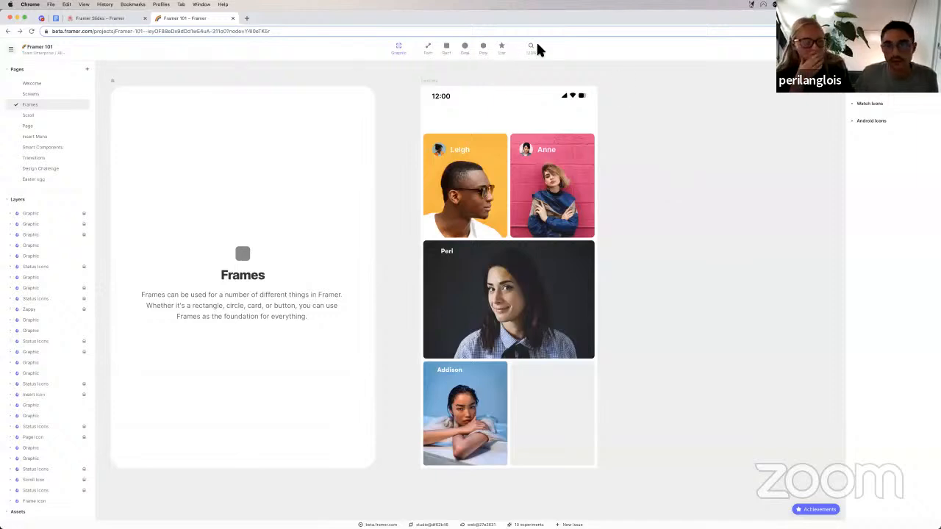
click(641, 111)
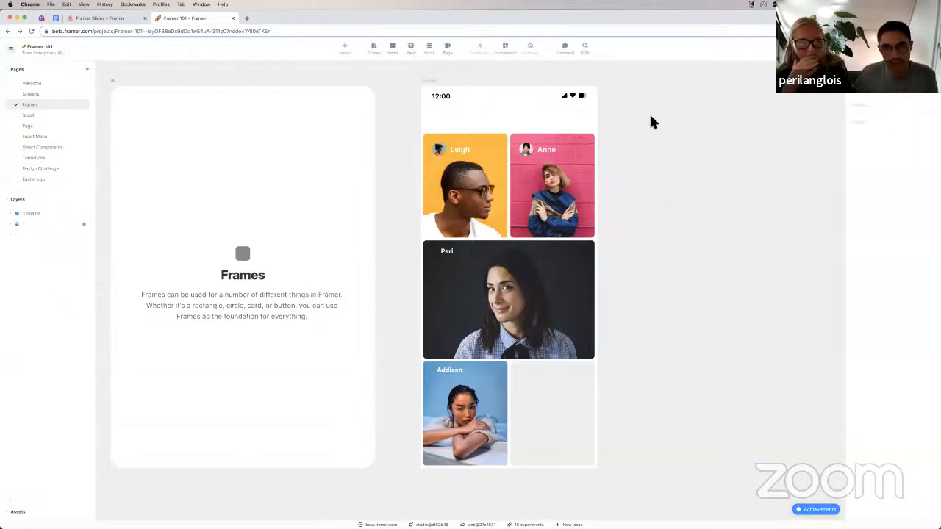
scroll(650, 116, right, 1)
scroll(650, 121, left, 4)
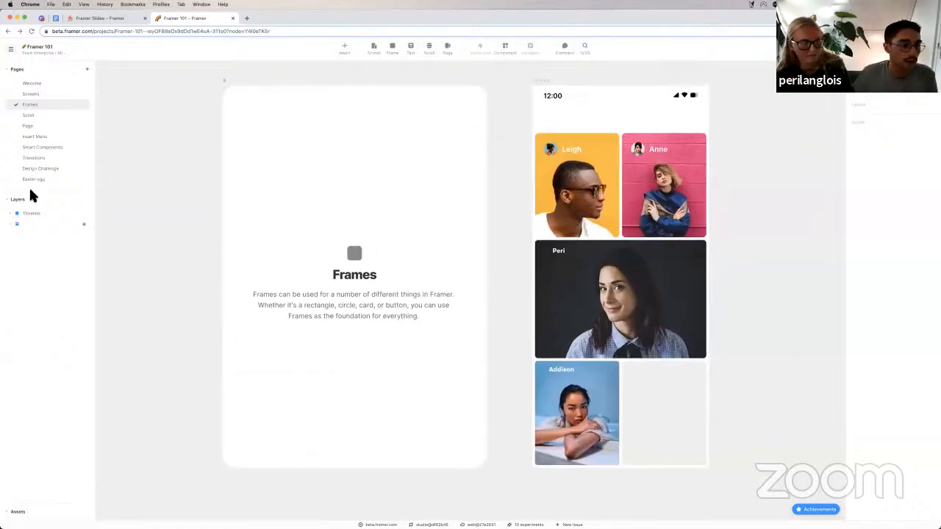
scroll(262, 179, right, 1)
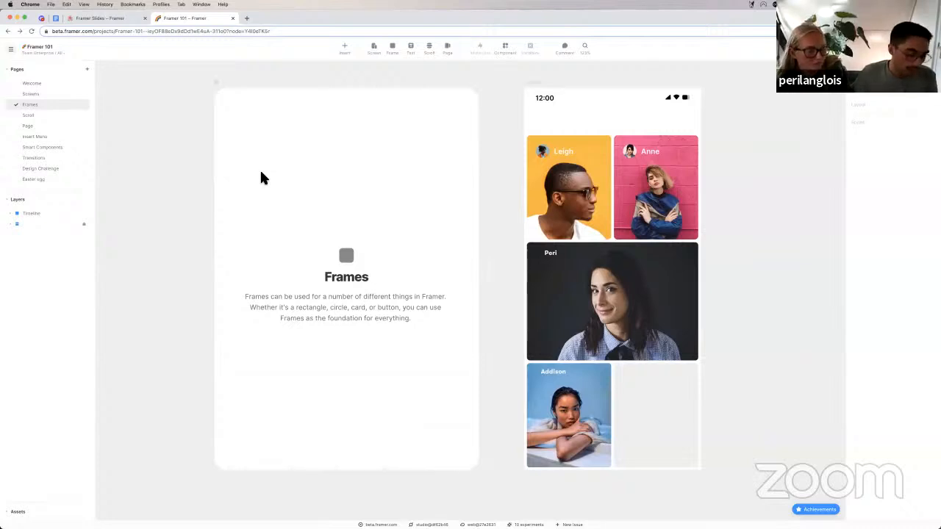
scroll(262, 178, right, 2)
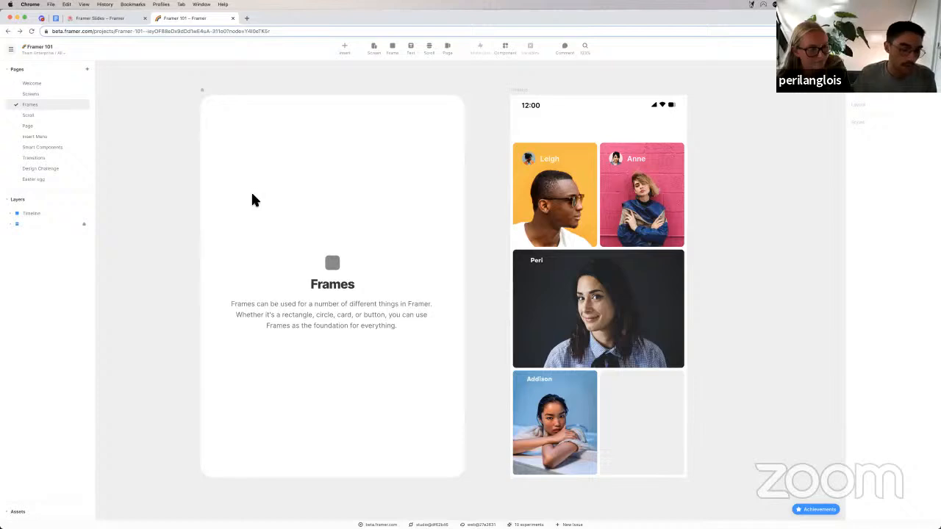
click(555, 210)
scroll(555, 209, left, 2)
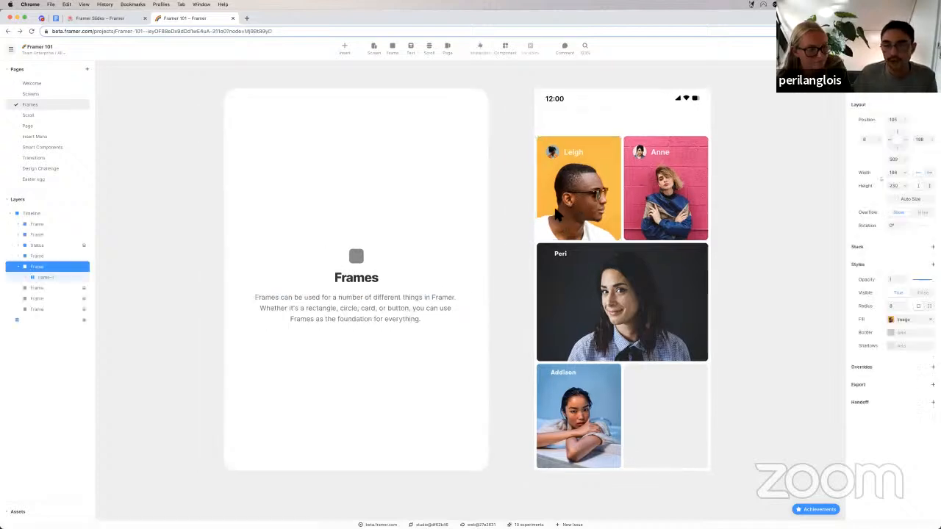
scroll(555, 209, right, 5)
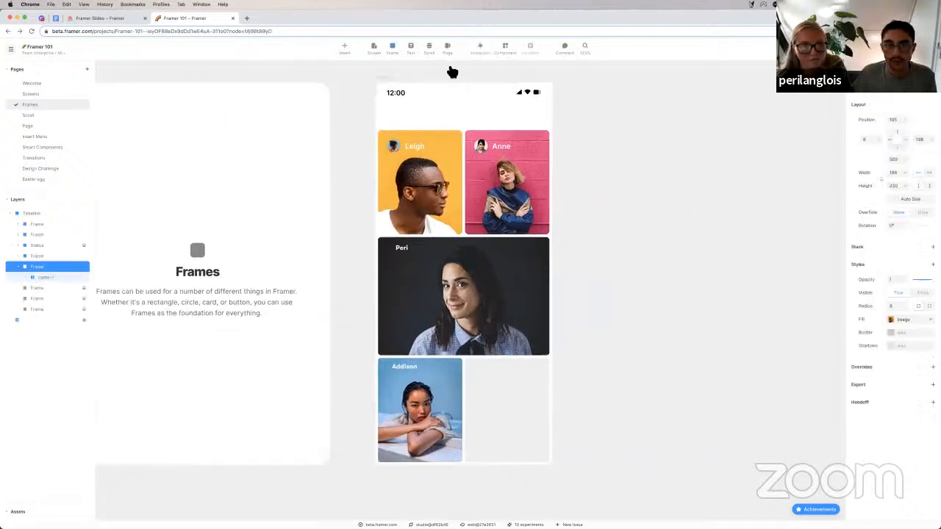
Draw a 276 × 331 frame beside the phone screen, try solid and image fills including Unsplash, and remove its fill.
click(393, 46)
drag(576, 130, 704, 285)
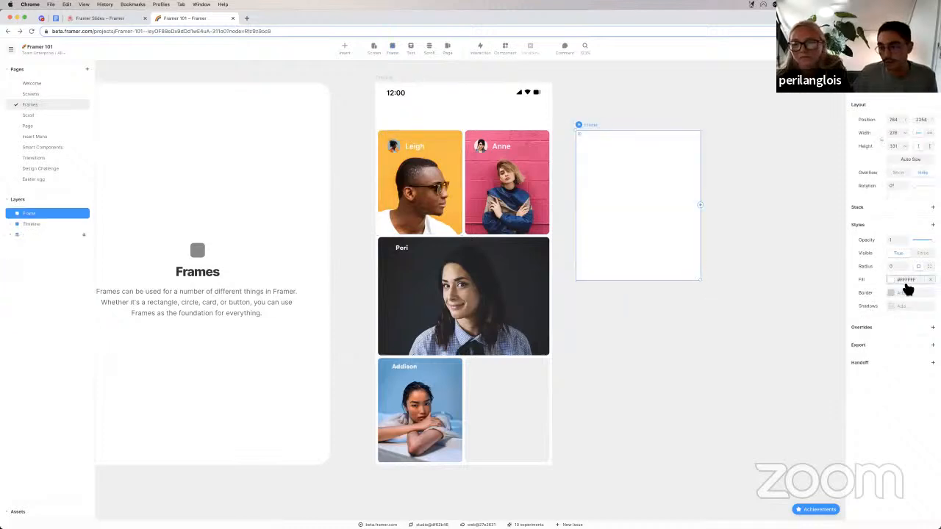
click(907, 284)
click(836, 289)
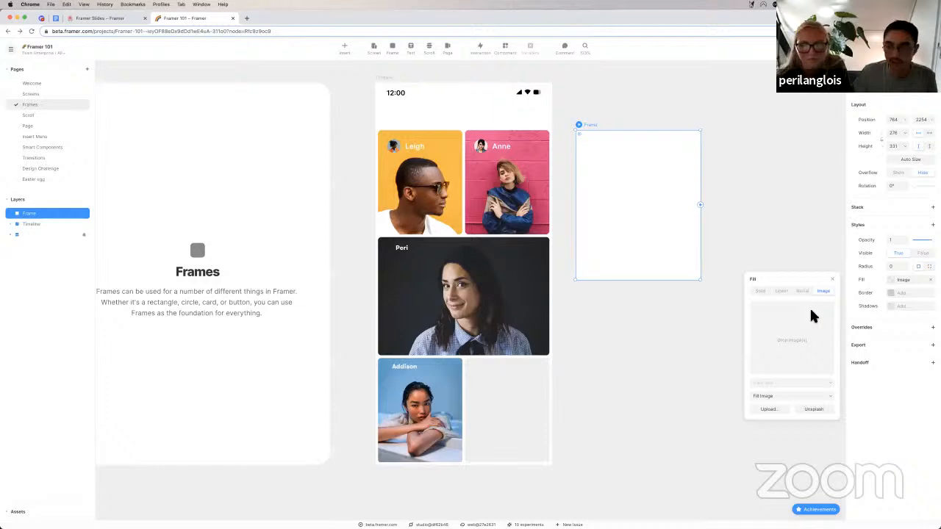
click(760, 291)
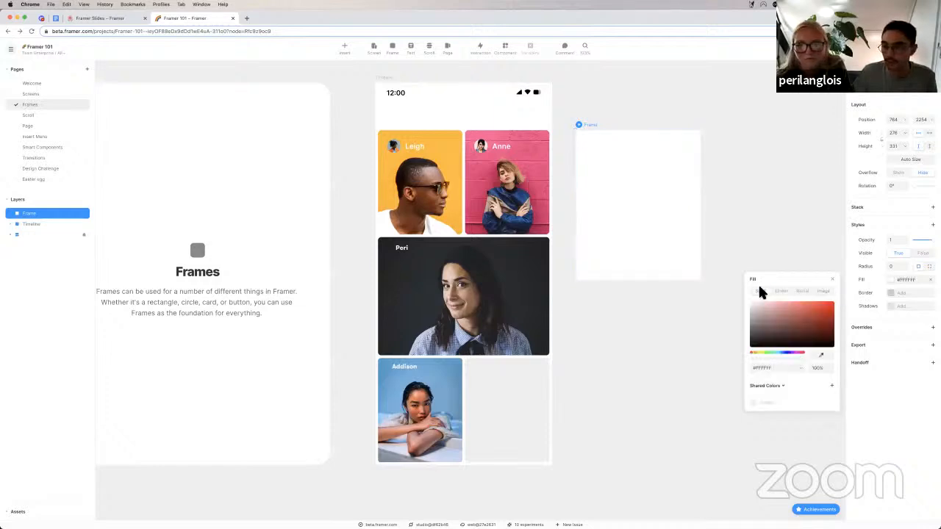
click(824, 291)
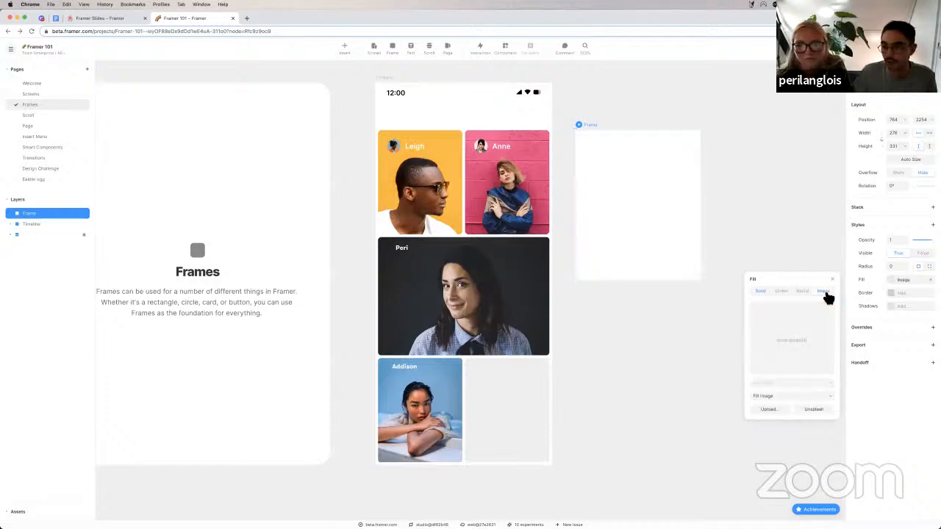
click(817, 410)
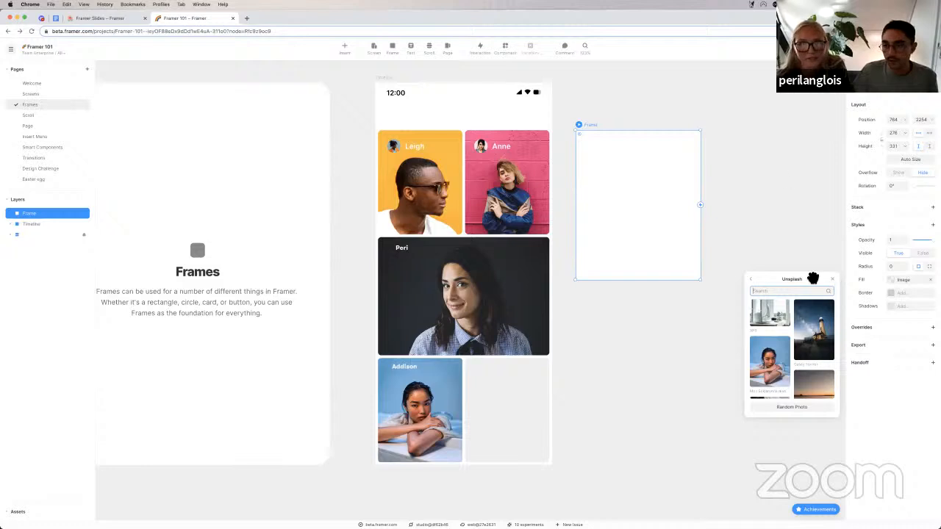
click(846, 283)
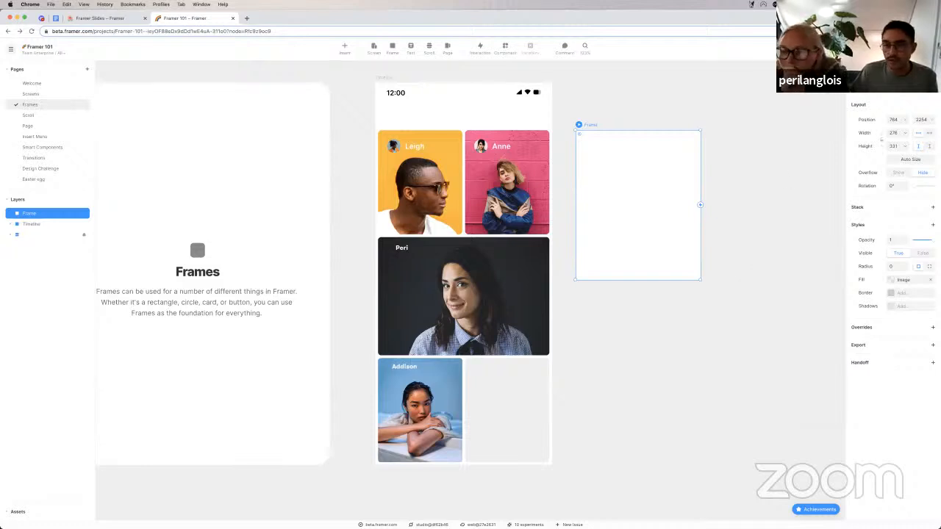
click(930, 279)
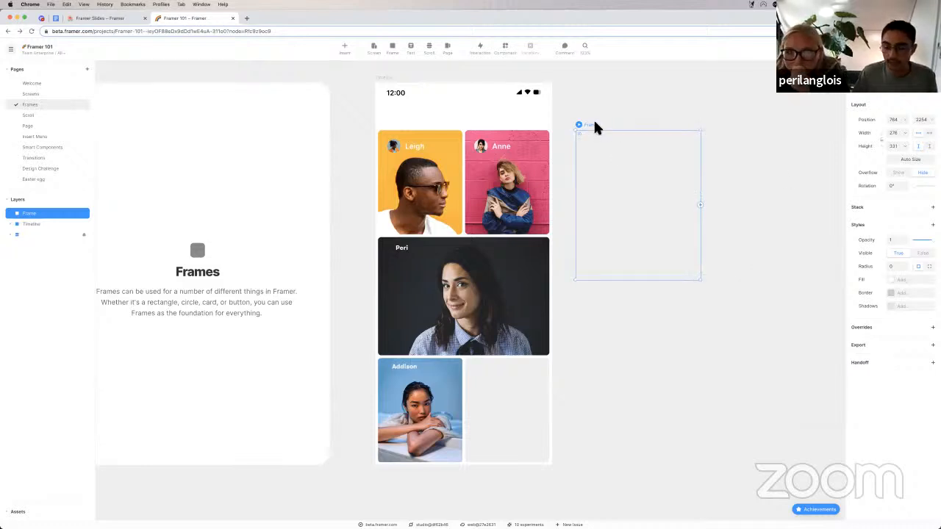
Replace the unfilled frame with a new white frame of about 264 × 302 and collapse the list of pages.
key(f)
key(Delete)
drag(586, 110, 710, 251)
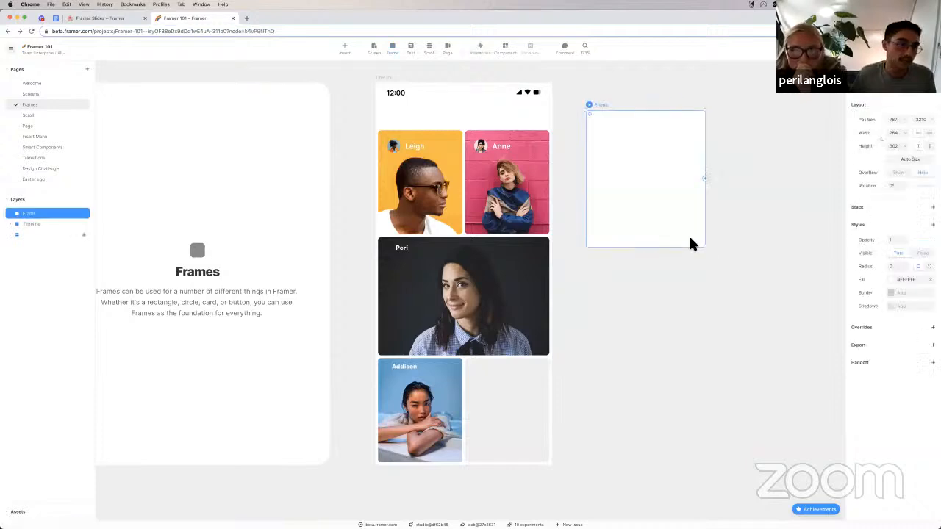
click(31, 71)
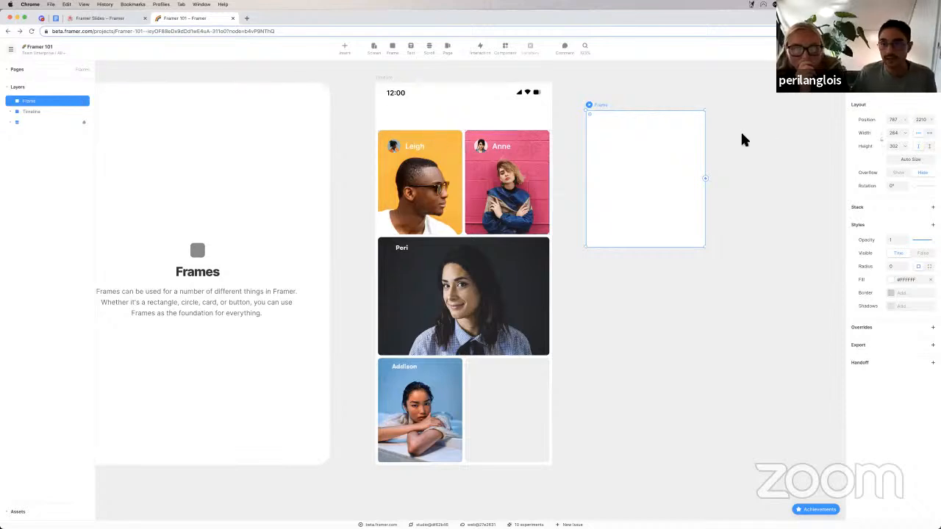
Draw a small frame of about 97 × 104 beside the white frame and give it a solid red fill.
key(f)
drag(732, 114, 777, 160)
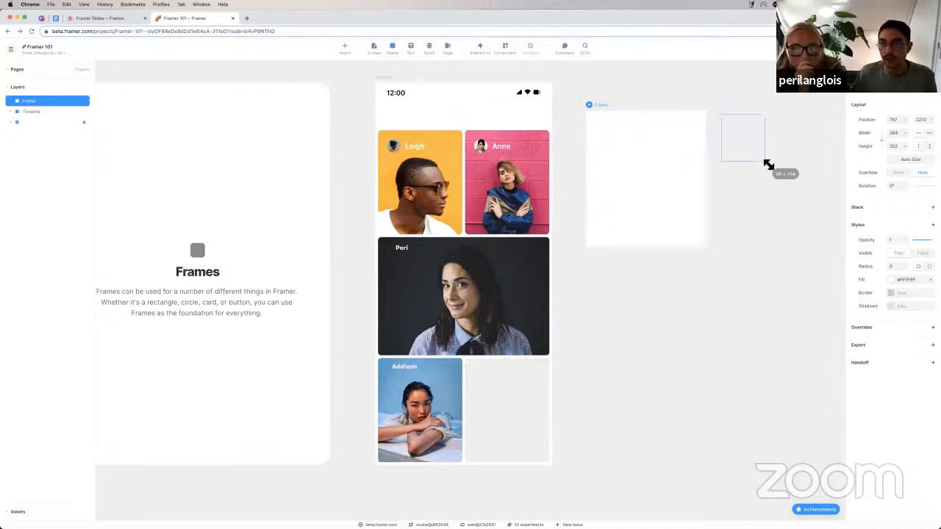
click(895, 280)
drag(782, 330, 852, 295)
click(741, 197)
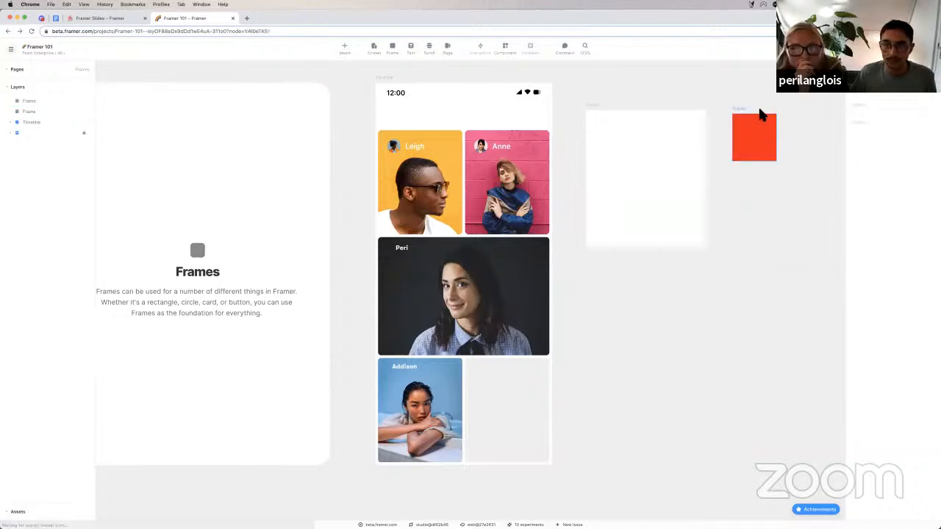
Move the small red frame into the middle of the white frame so that it nests as its child.
click(750, 125)
drag(739, 125, 730, 125)
drag(668, 161, 638, 166)
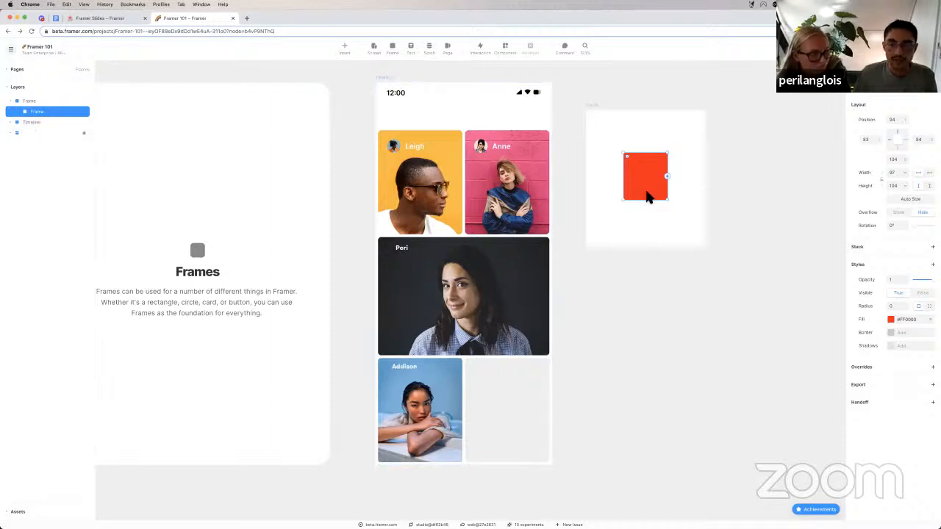
Nest the large dark portrait's frame, with its name label, inside the locked placeholder frame behind it in the layer tree.
click(422, 181)
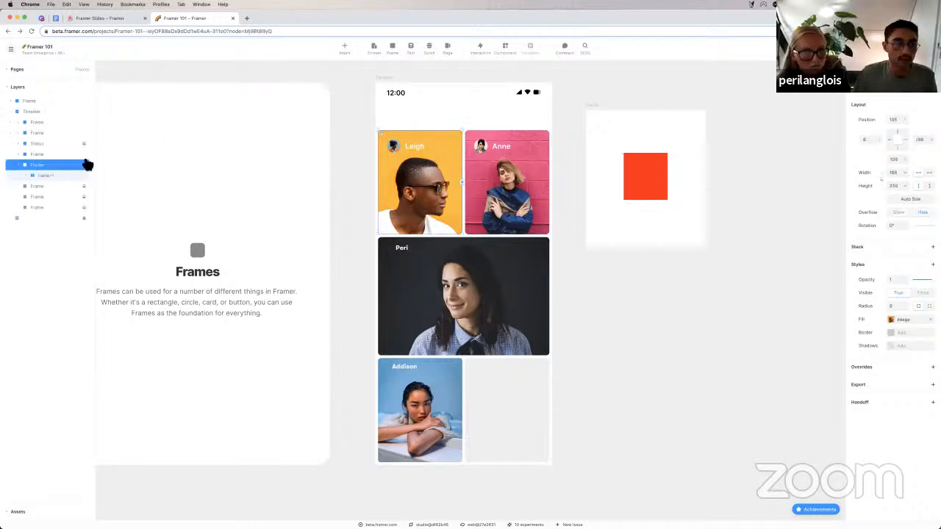
click(408, 283)
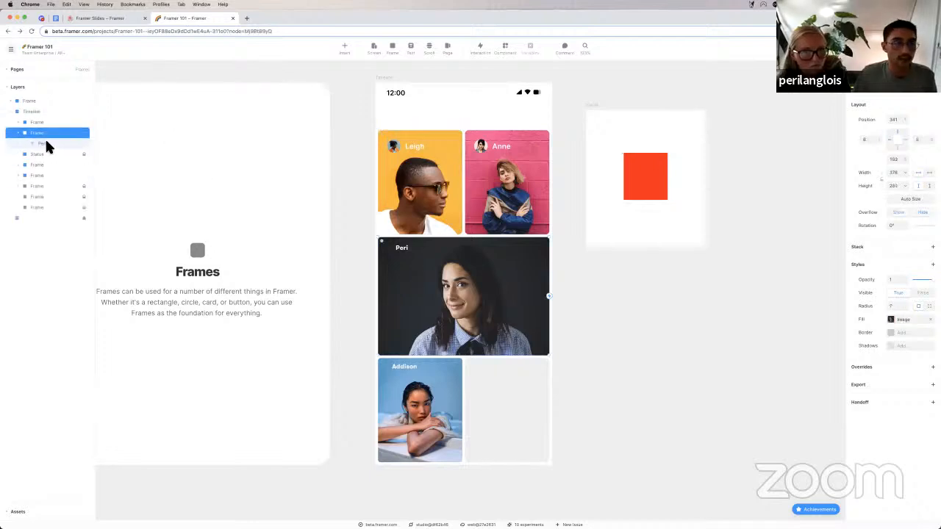
click(48, 190)
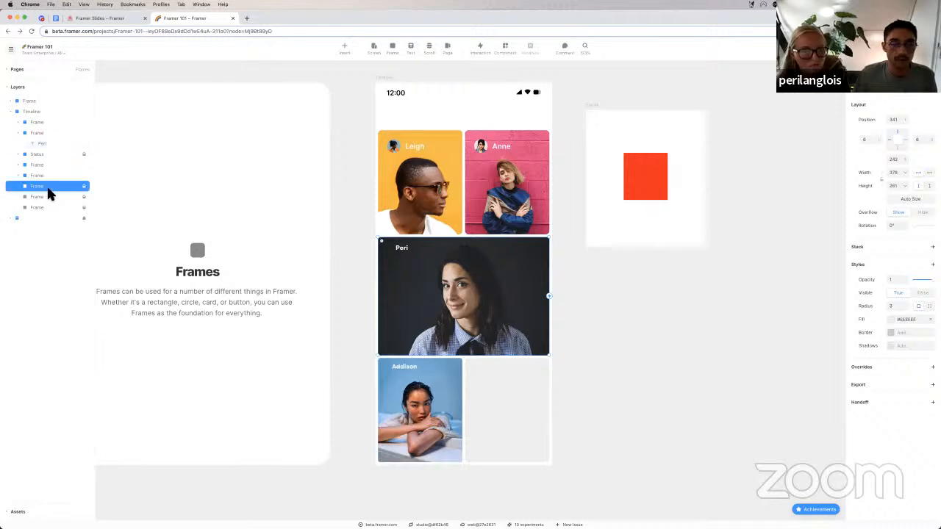
drag(33, 131, 41, 184)
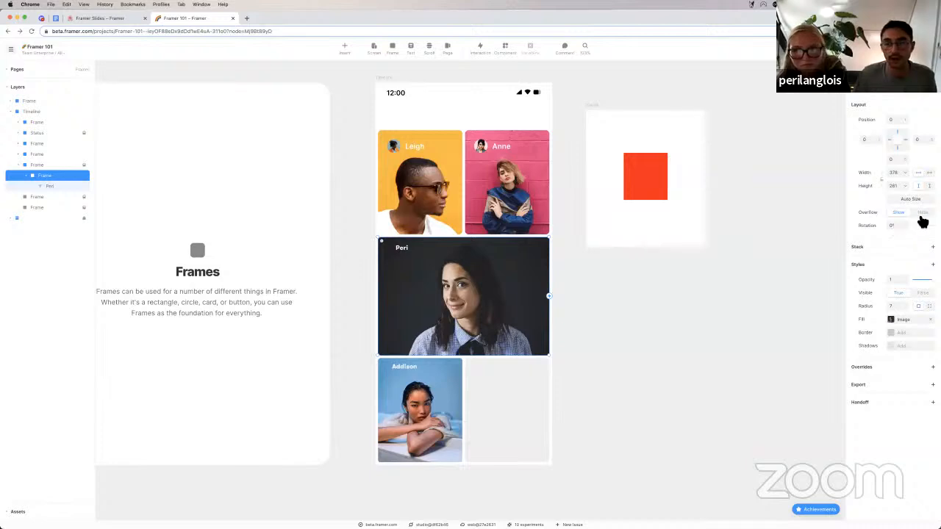
Delete the white frame together with its nested red square from the canvas.
click(628, 300)
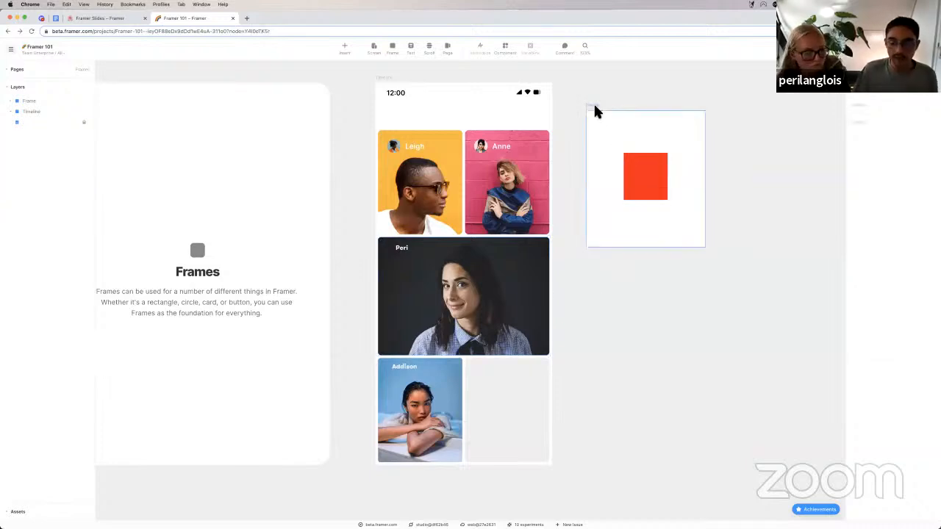
click(594, 105)
key(BackSpace)
scroll(594, 106, right, 2)
scroll(595, 106, left, 5)
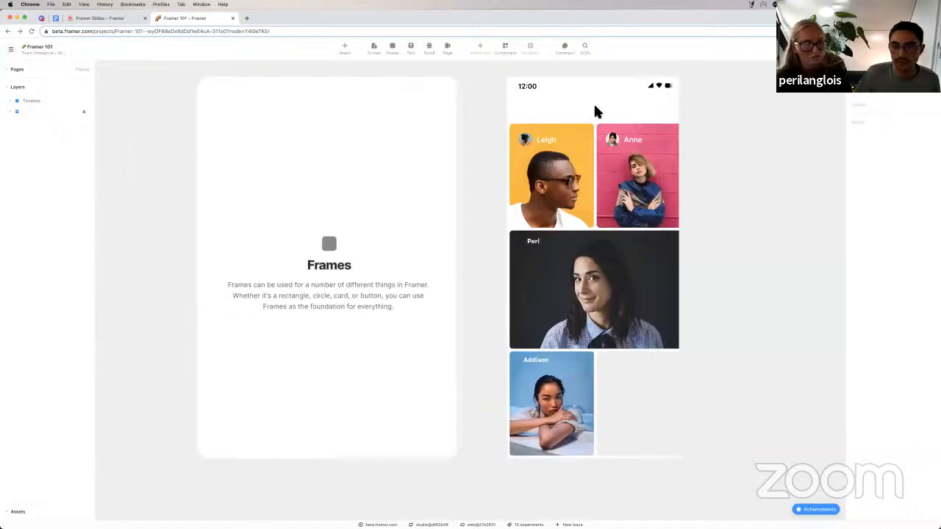
scroll(595, 111, up, 2)
scroll(596, 110, left, 2)
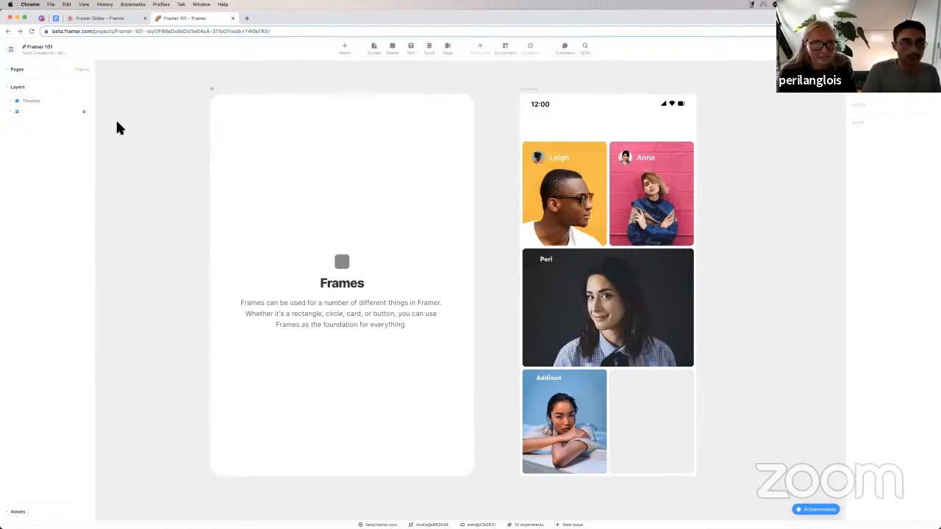
Expand the list of pages, open the Scroll page and view its explanation card, phone screen and Photos content.
click(17, 70)
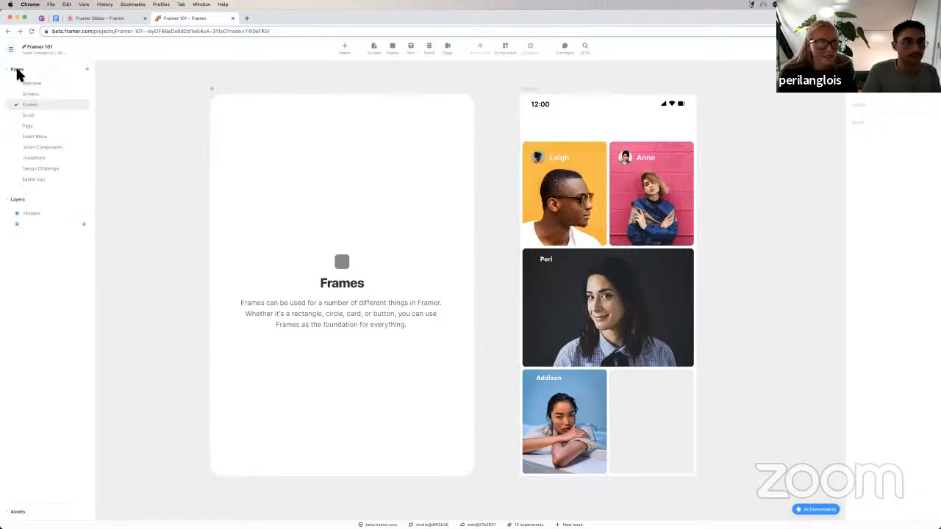
click(34, 115)
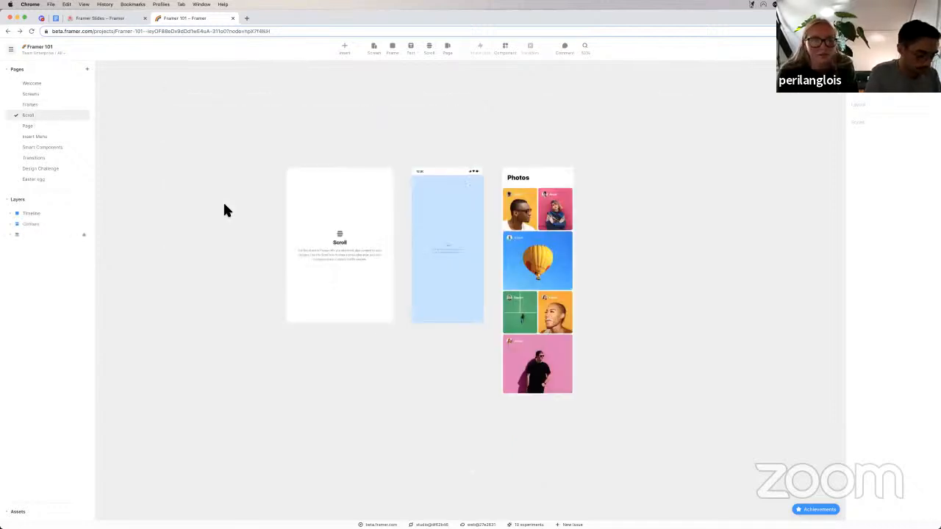
scroll(349, 243, up, 3)
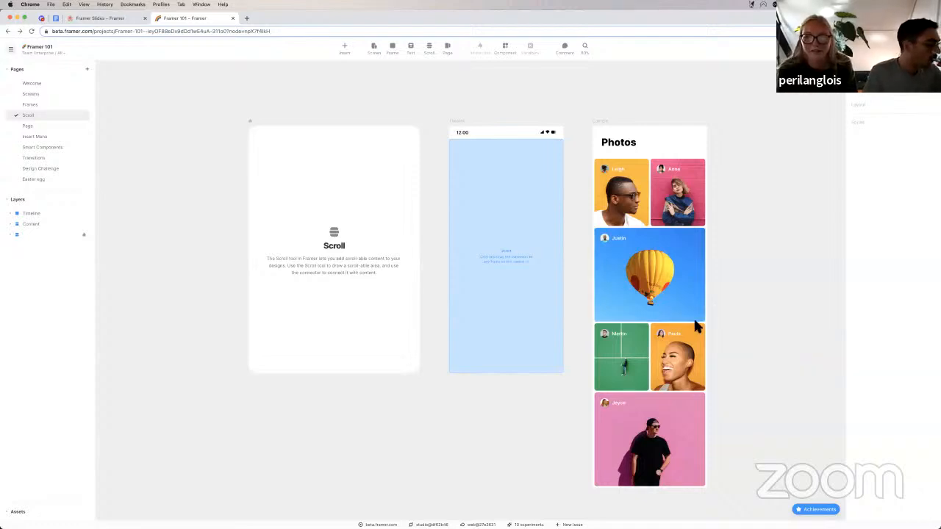
scroll(693, 317, down, 3)
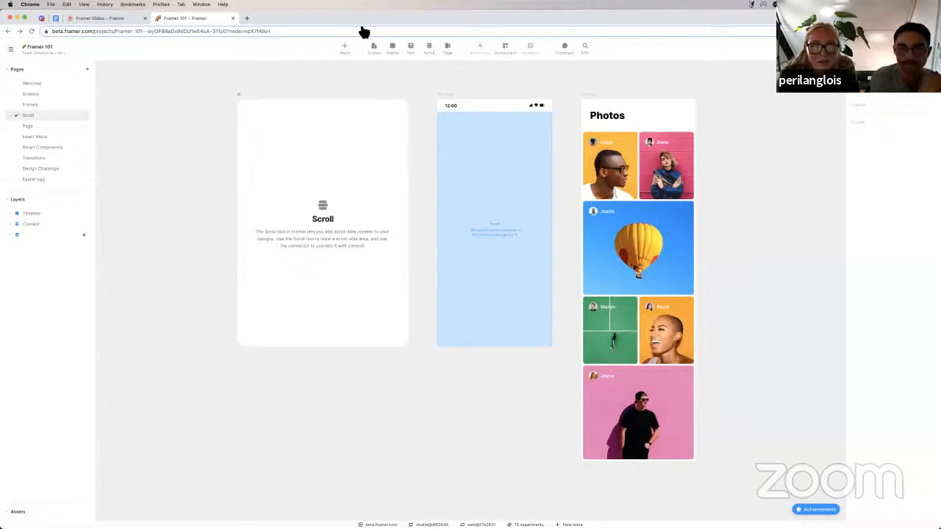
Draw a scroll area about 312 by 368 on the empty canvas below the explanation card, and delete it again.
click(432, 53)
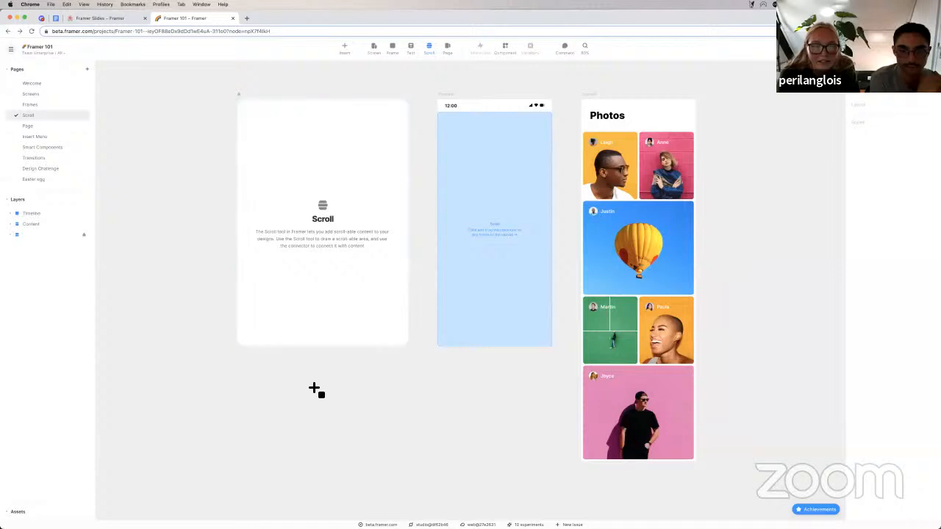
drag(310, 383, 401, 491)
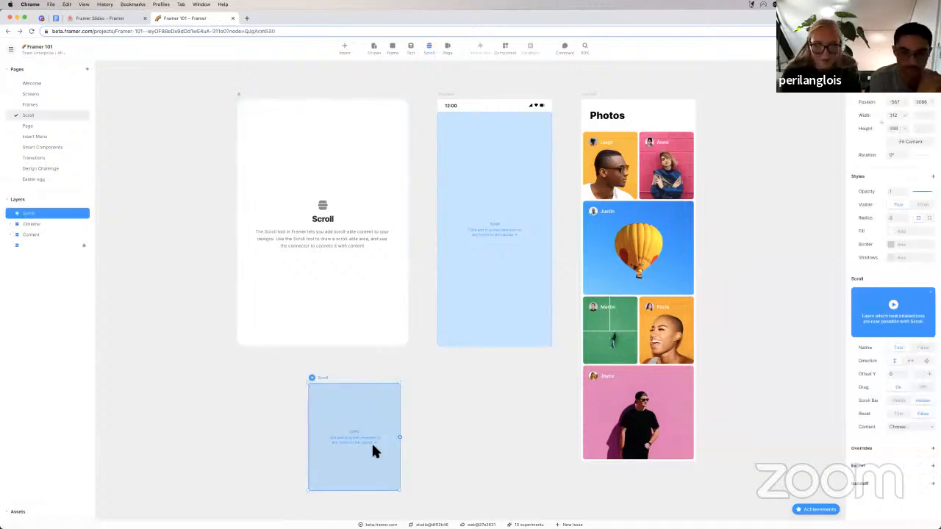
scroll(371, 449, down, 2)
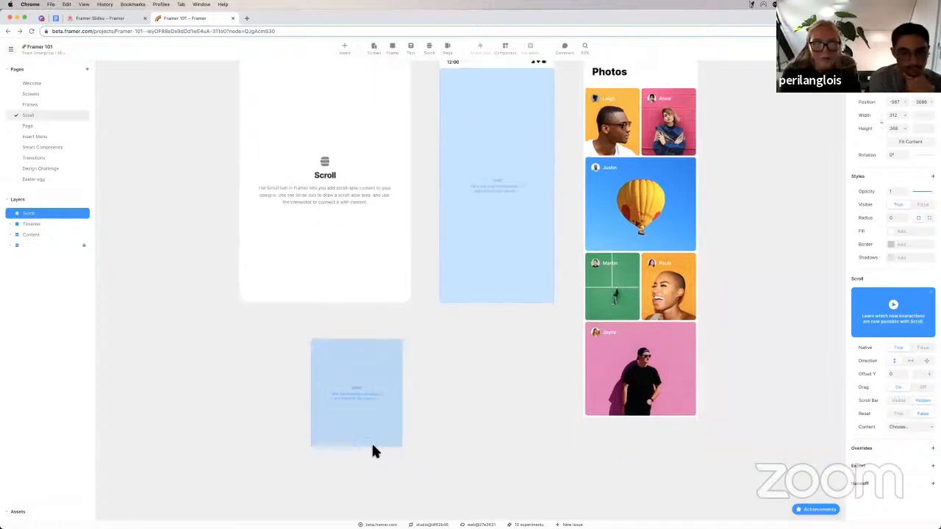
click(372, 446)
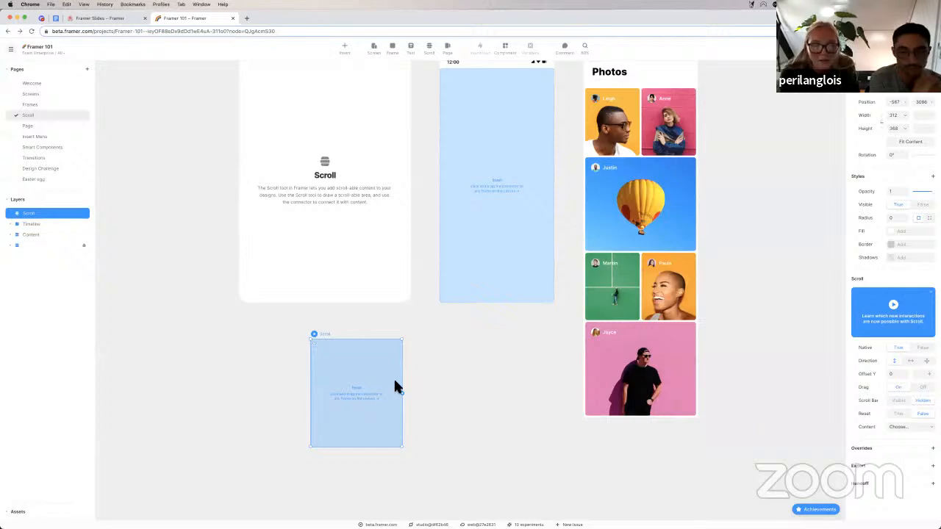
key(BackSpace)
scroll(395, 388, up, 2)
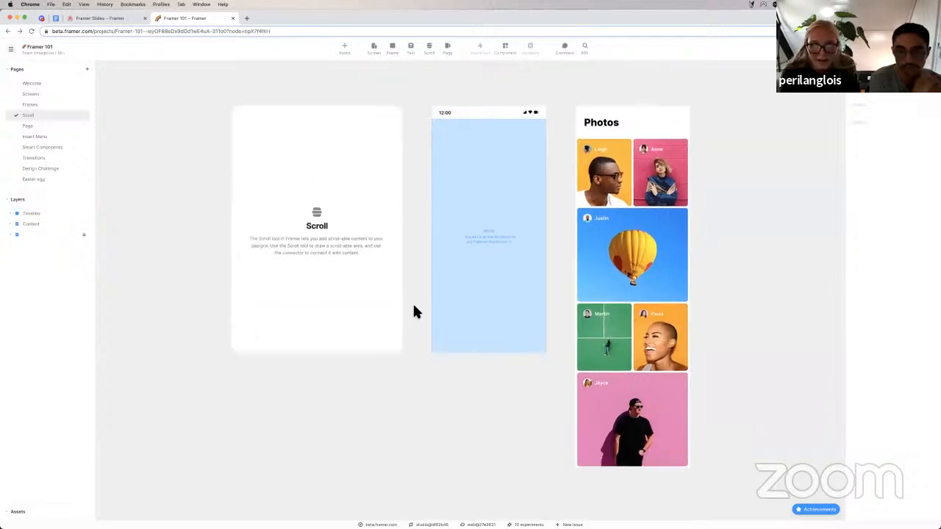
Connect the scroll area inside the phone screen to the tall Photos content frame.
click(484, 212)
scroll(484, 212, right, 2)
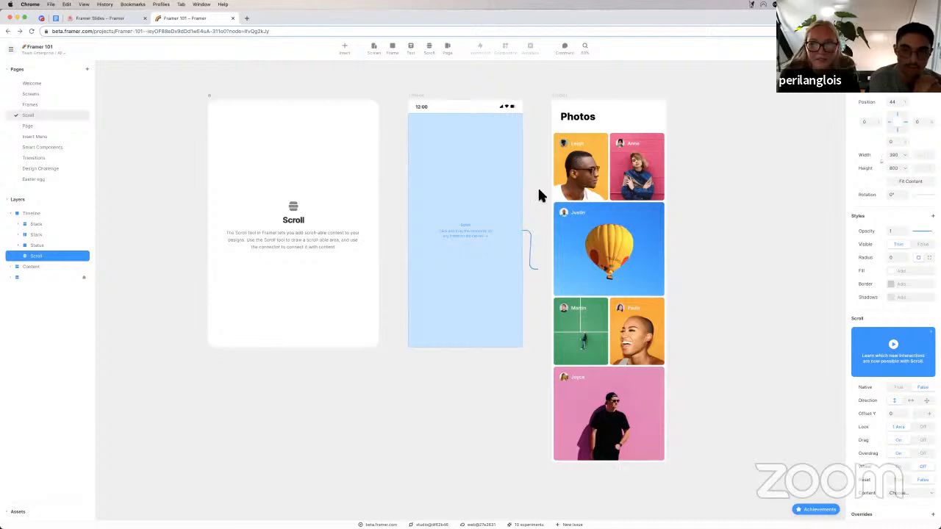
drag(539, 219, 568, 189)
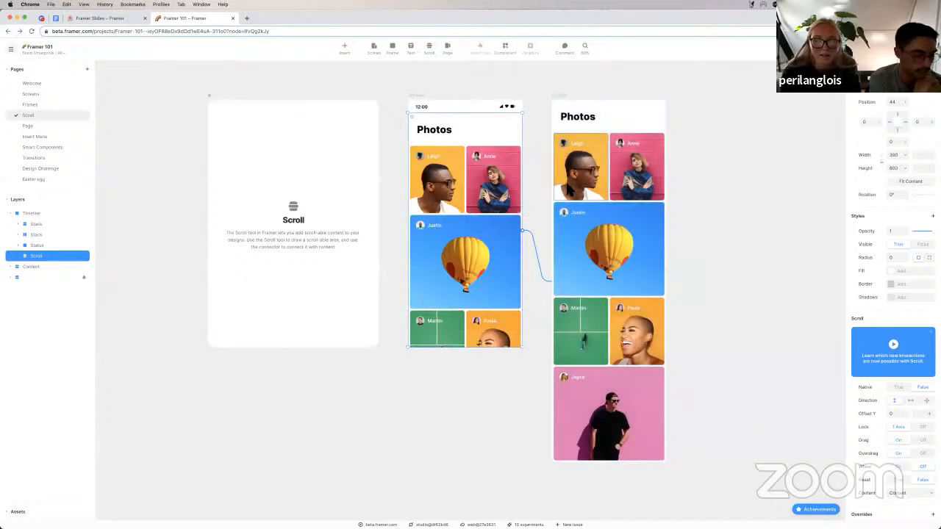
Preview the phone screen, scroll the photo feed up and down past both ends, and return to the canvas.
click(419, 95)
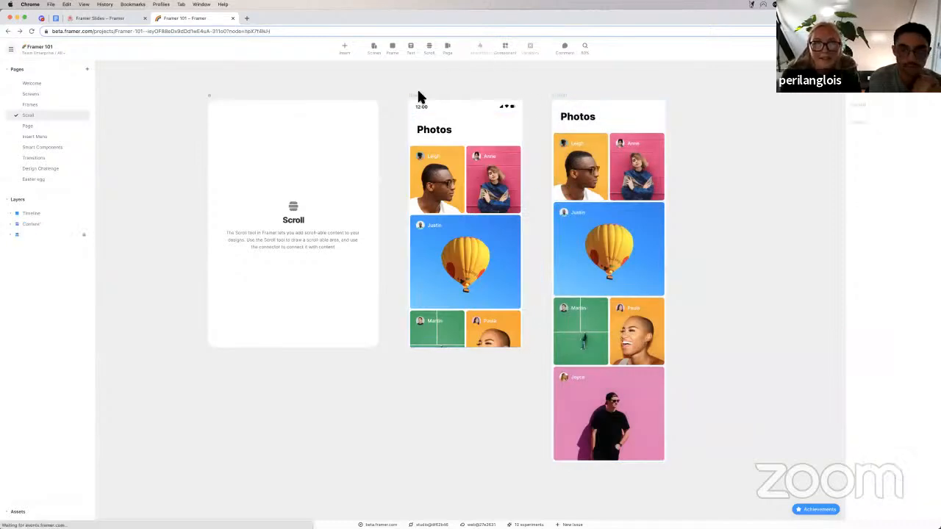
click(415, 95)
click(412, 95)
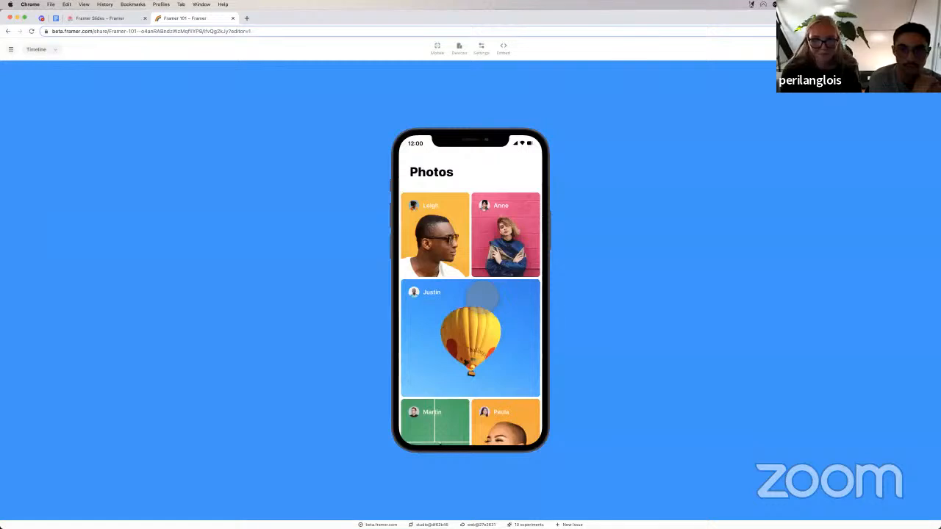
drag(482, 296, 505, 462)
mouse_move(505, 365)
mouse_down()
mouse_move(492, 218)
mouse_move(490, 359)
mouse_up()
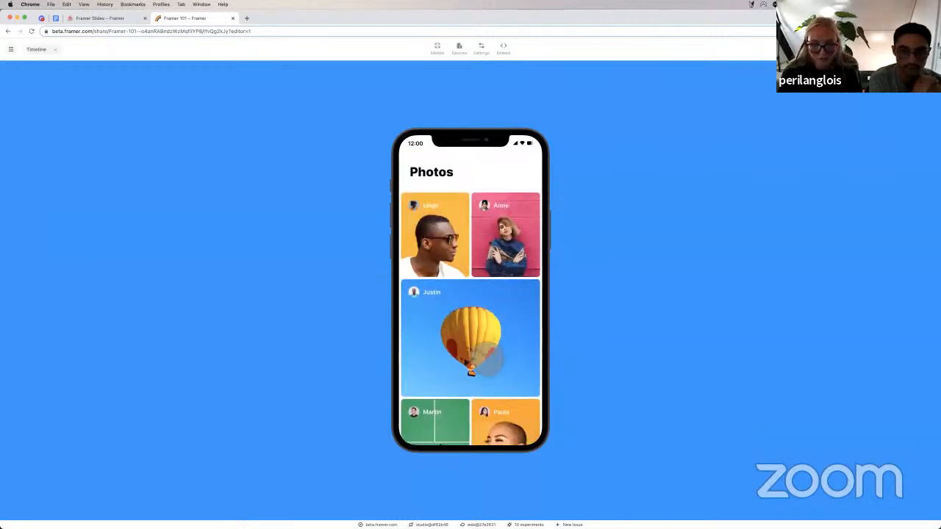
drag(494, 392, 502, 147)
drag(497, 268, 488, 240)
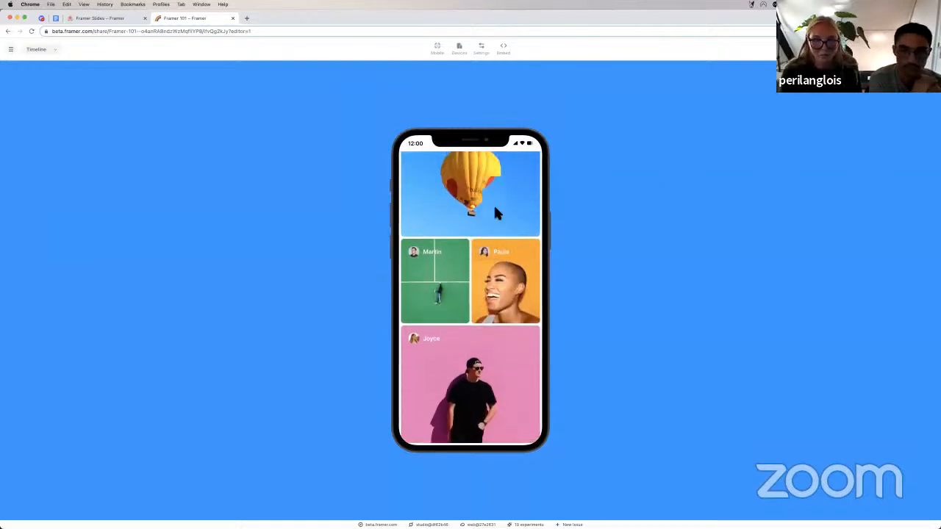
drag(495, 209, 483, 240)
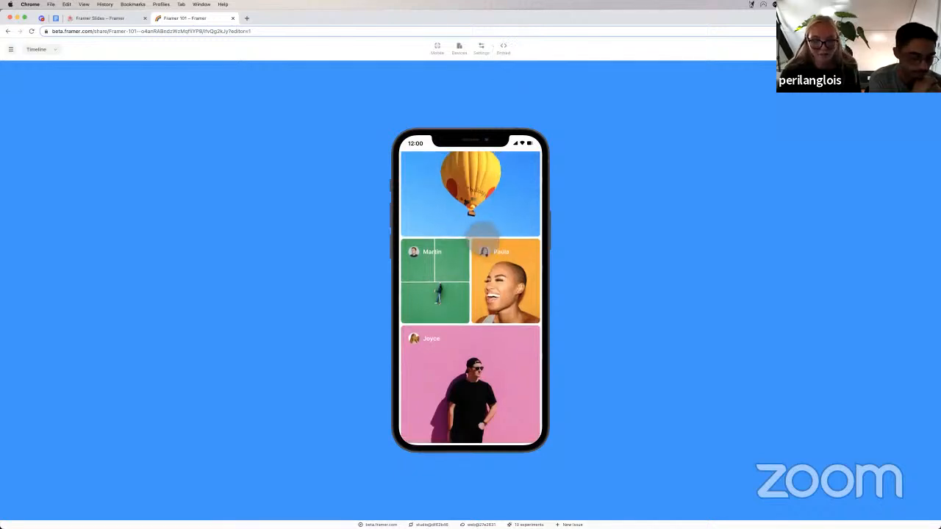
drag(483, 316, 506, 91)
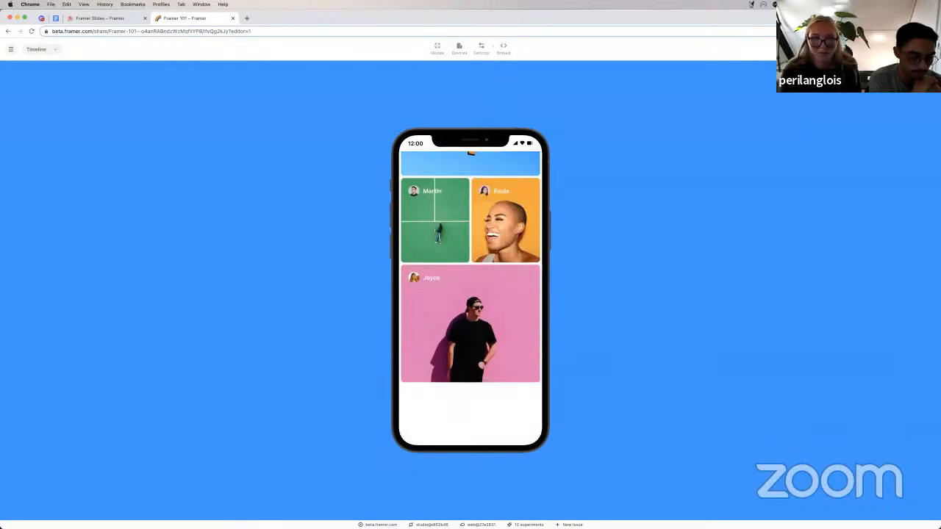
key(Escape)
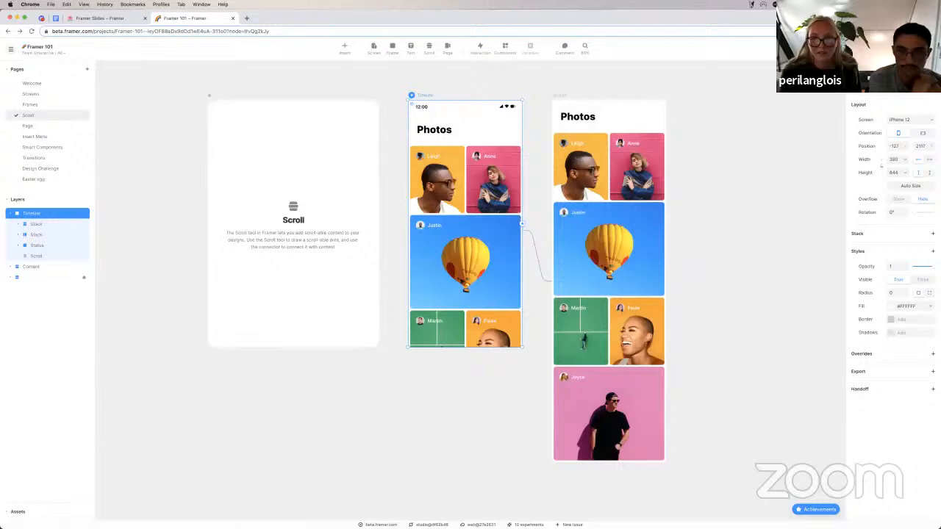
key(Escape)
Examine the phone scroll area's settings and its available content options, leaving the linked content as it is.
scroll(681, 206, down, 3)
scroll(625, 191, right, 2)
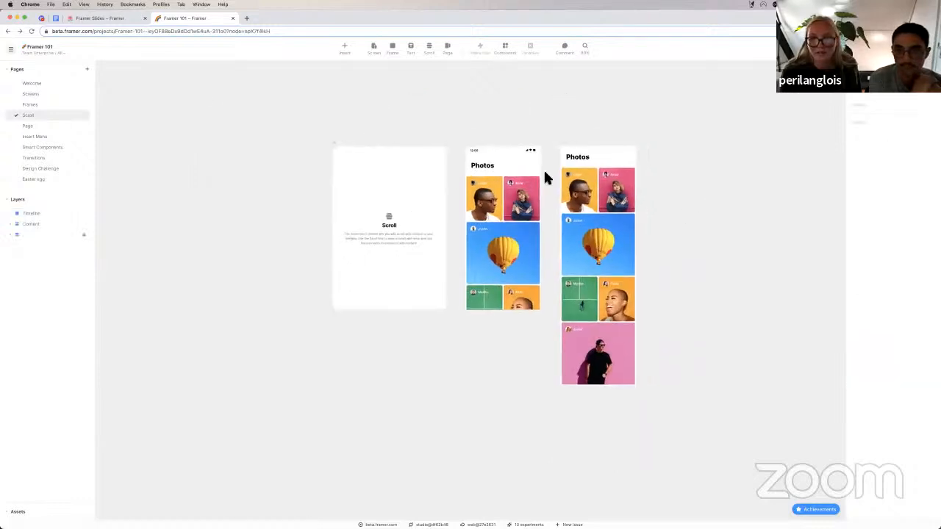
click(489, 171)
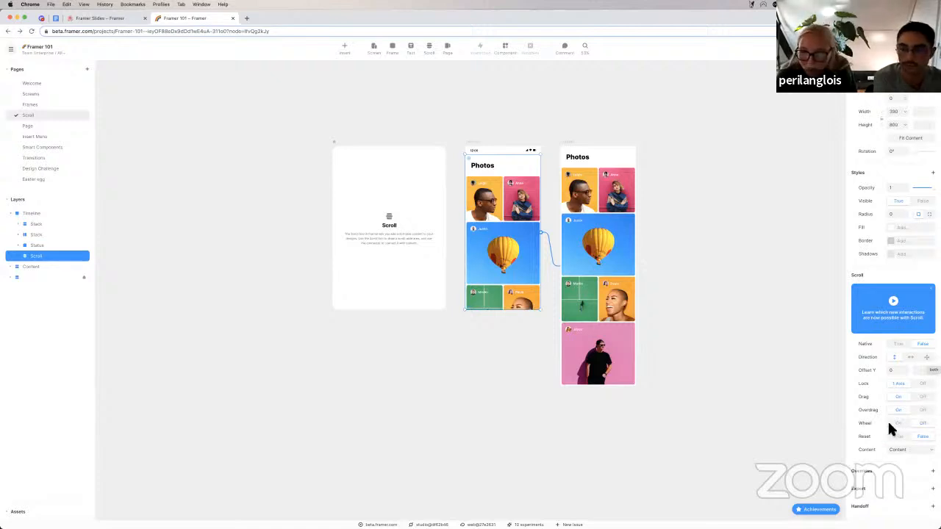
click(900, 450)
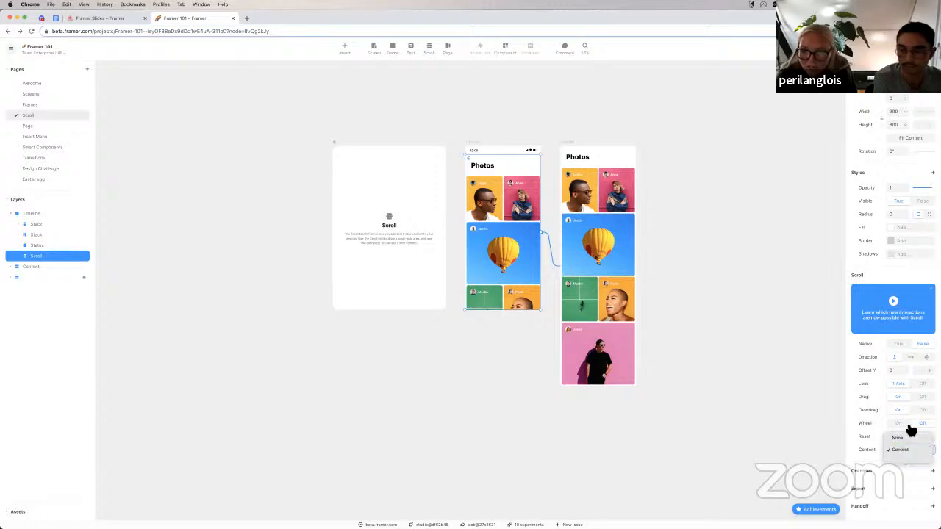
click(868, 447)
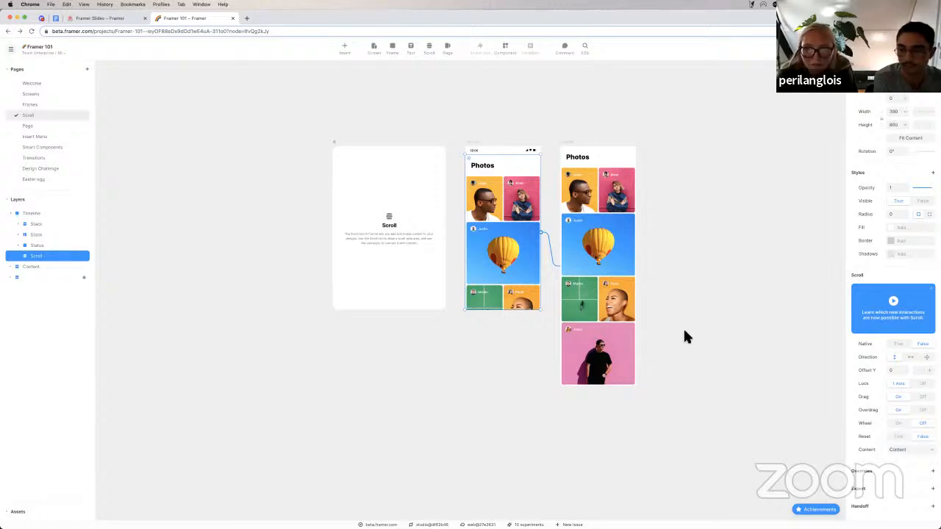
click(684, 328)
Inspect the phone screen, its status bar and its scroll area in turn, and review the scroll area's direction, drag and wheel settings.
scroll(485, 162, right, 2)
click(459, 152)
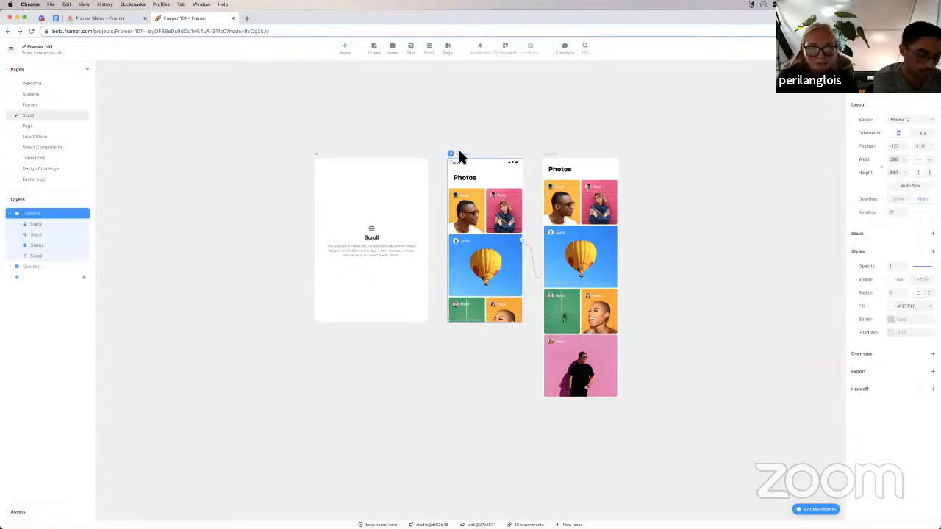
click(469, 160)
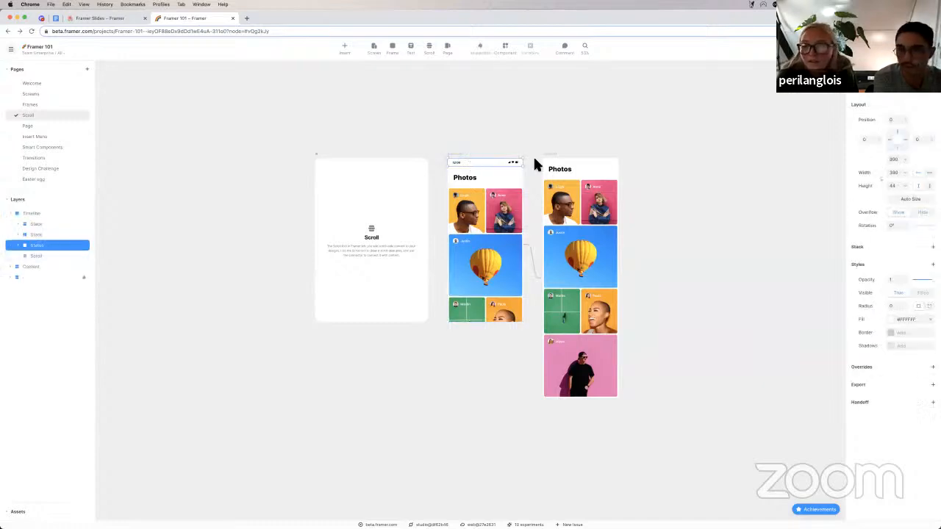
click(469, 175)
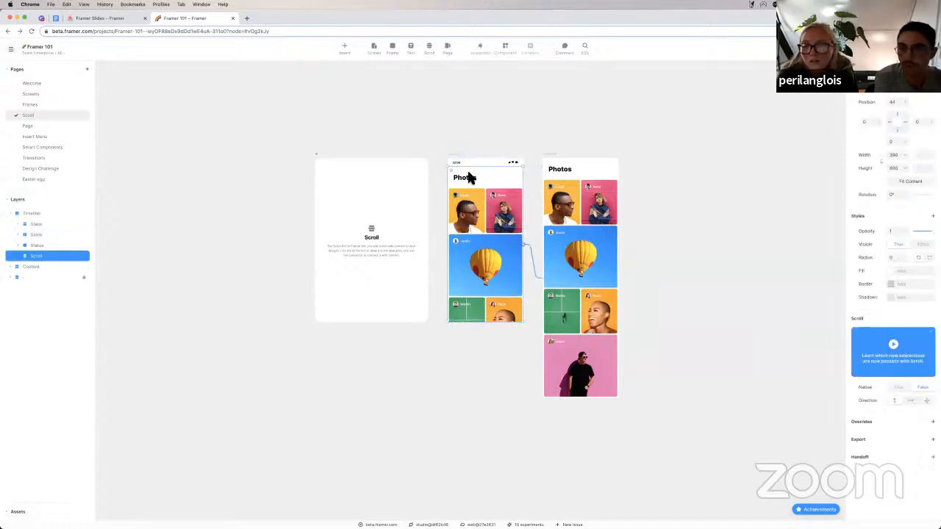
scroll(886, 297, down, 2)
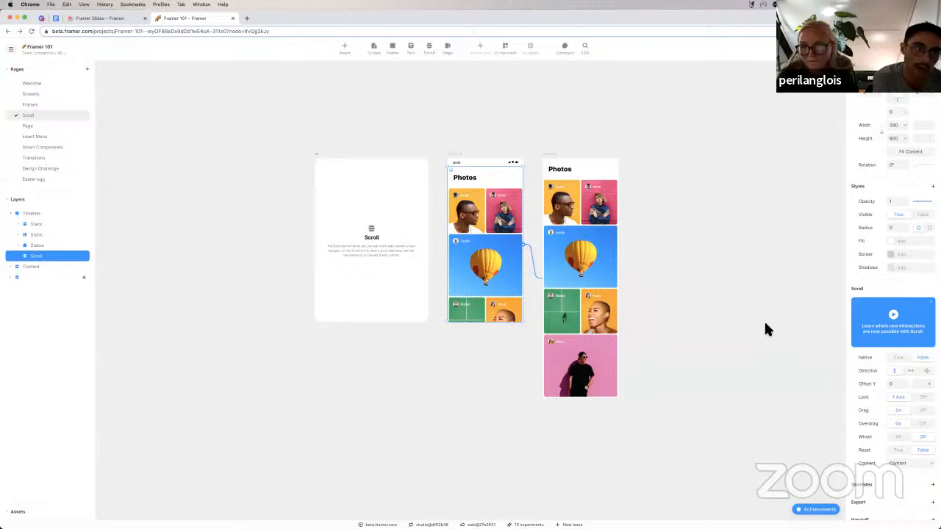
scroll(864, 191, up, 2)
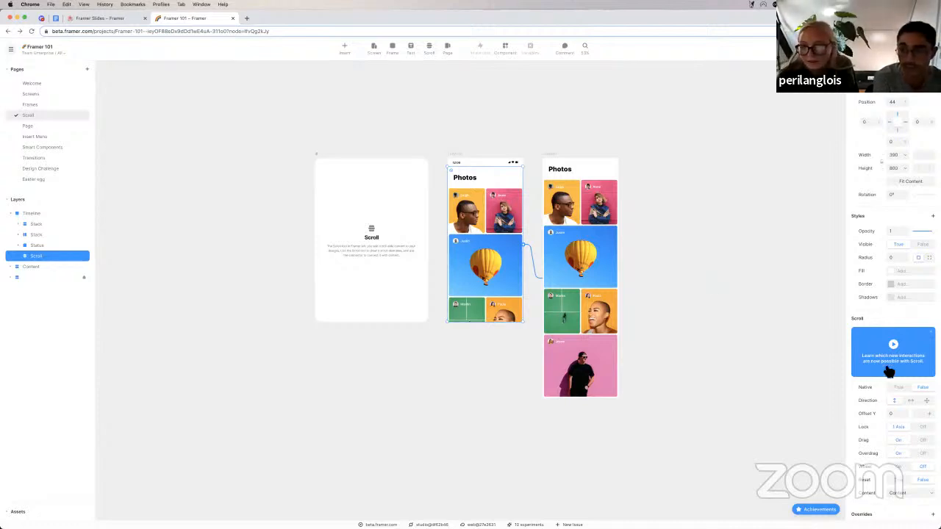
scroll(890, 370, down, 3)
scroll(890, 370, down, 2)
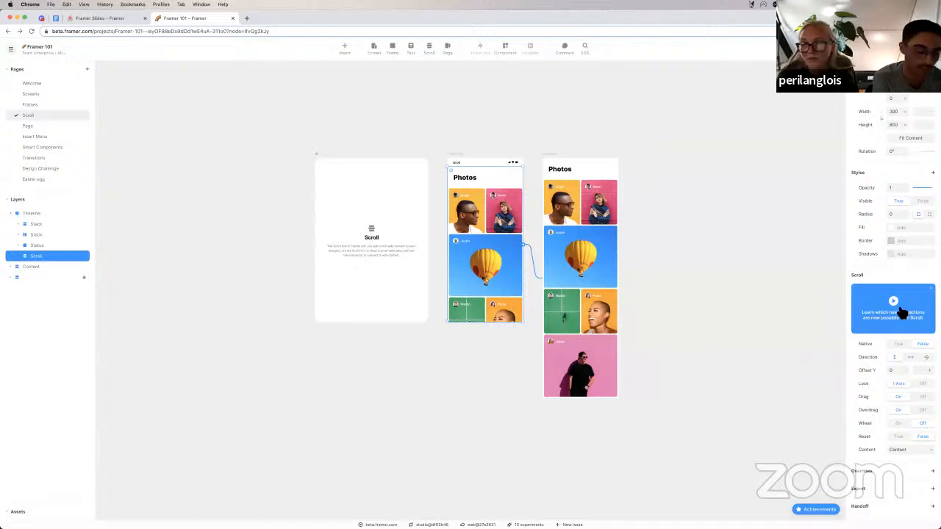
click(737, 269)
click(490, 235)
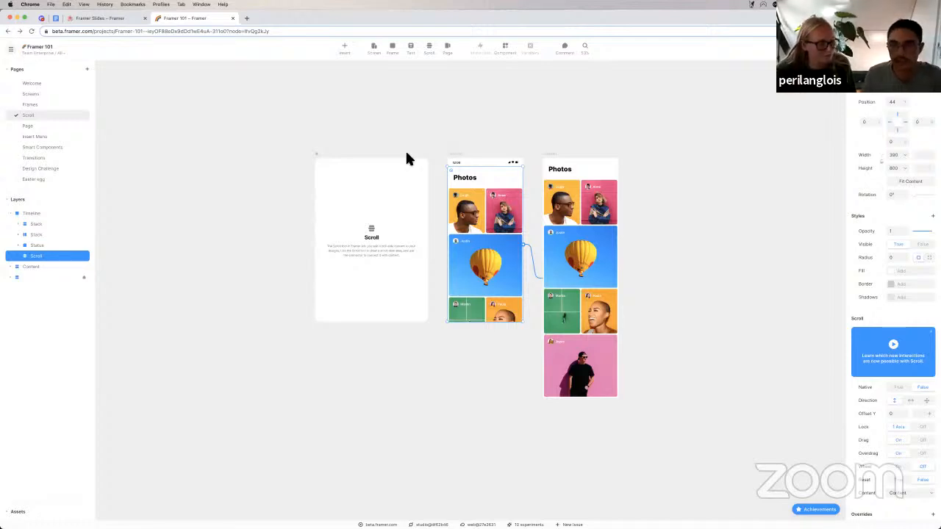
Draw a round blue frame about 66 by 70 with radius 33 over the lower-right corner of the phone screen.
scroll(494, 250, up, 5)
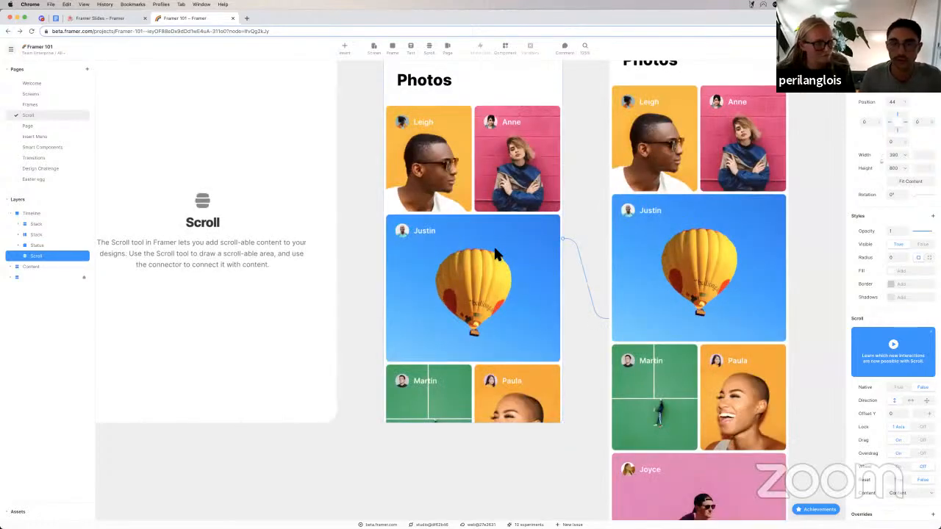
scroll(461, 227, down, 2)
scroll(459, 232, up, 4)
scroll(457, 232, down, 1)
scroll(458, 232, left, 1)
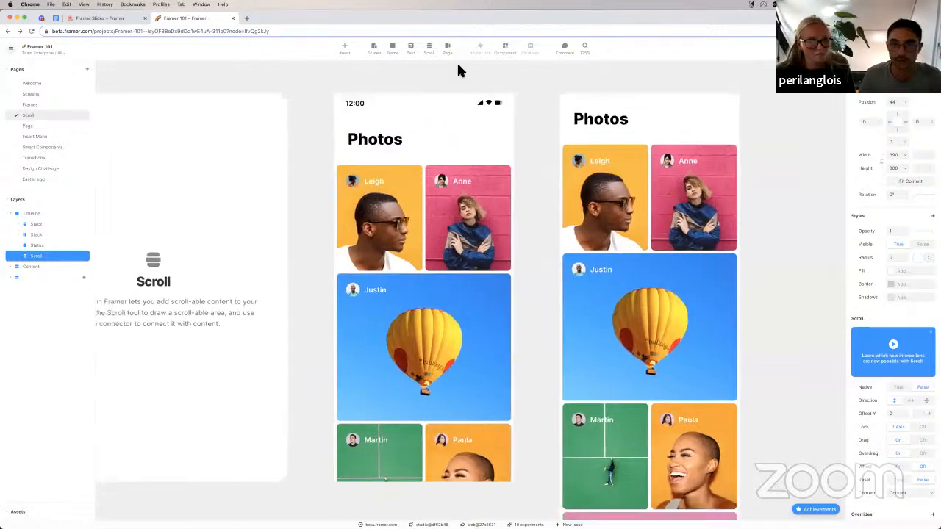
click(392, 48)
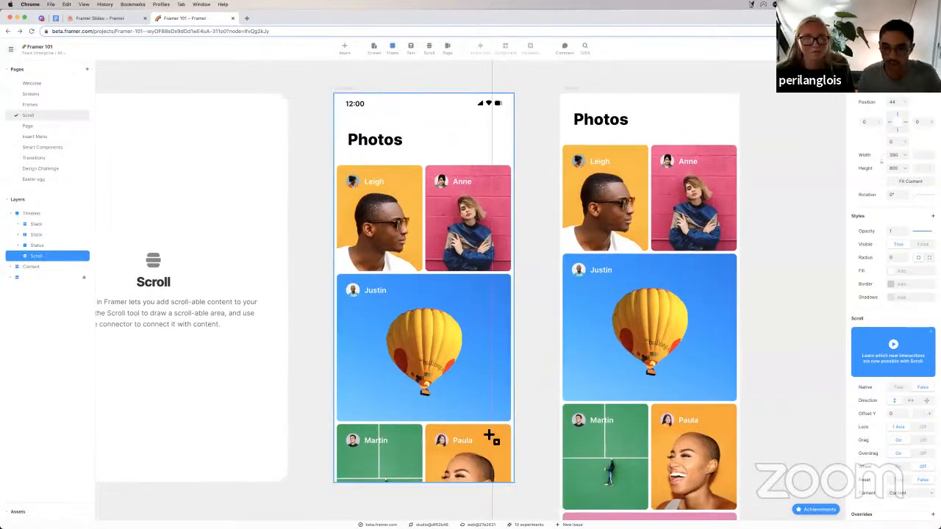
drag(476, 441, 512, 475)
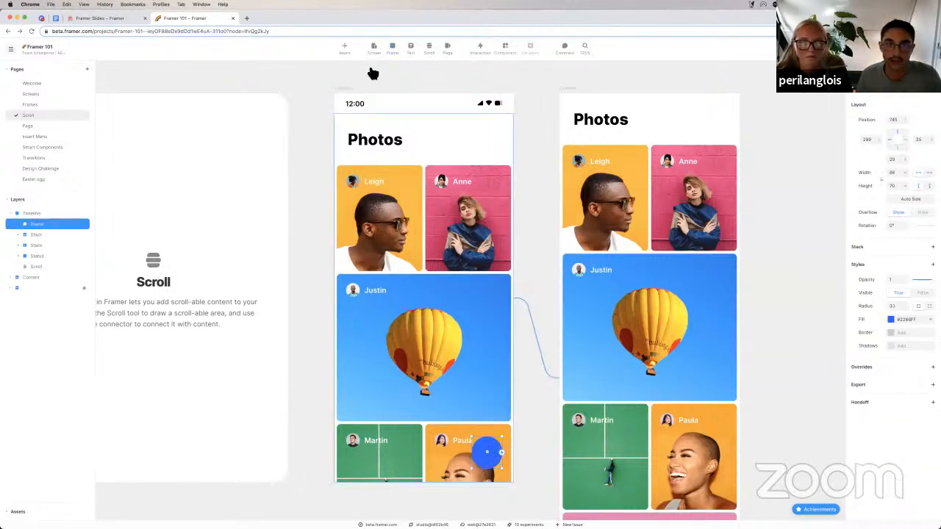
Insert the solid Plus shape into the round blue frame and shrink it to fit inside the circle.
click(346, 49)
click(389, 294)
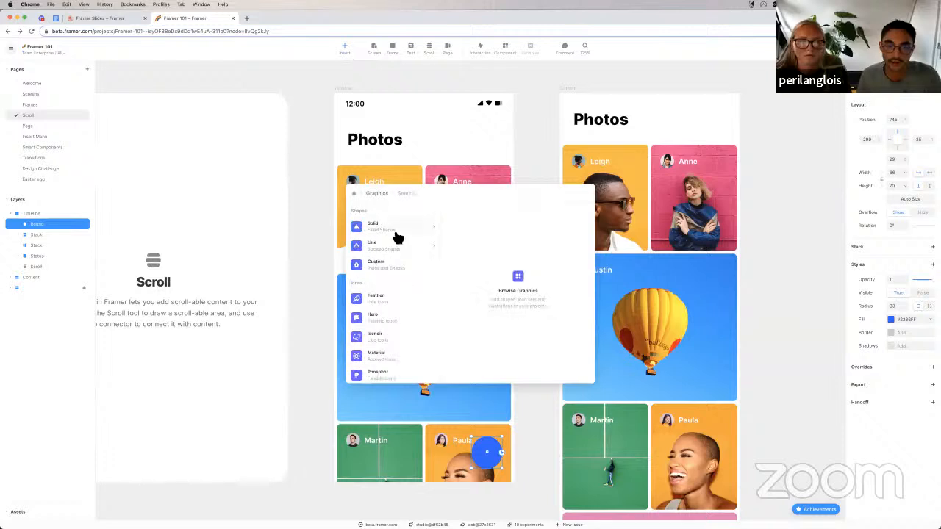
click(395, 237)
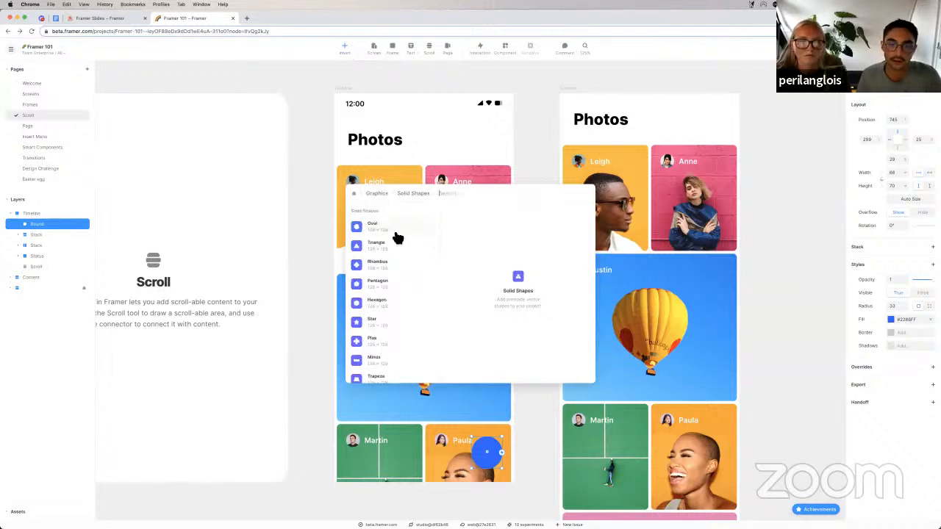
click(374, 344)
click(573, 219)
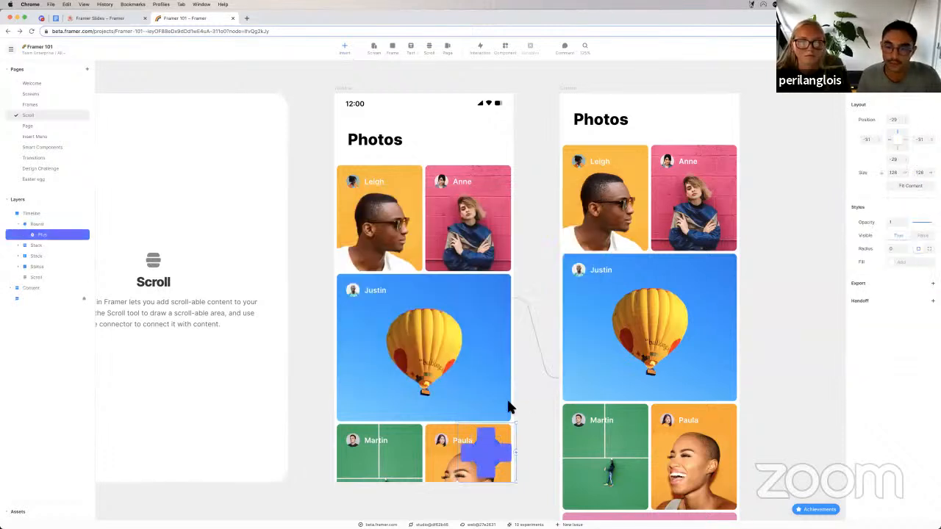
click(514, 502)
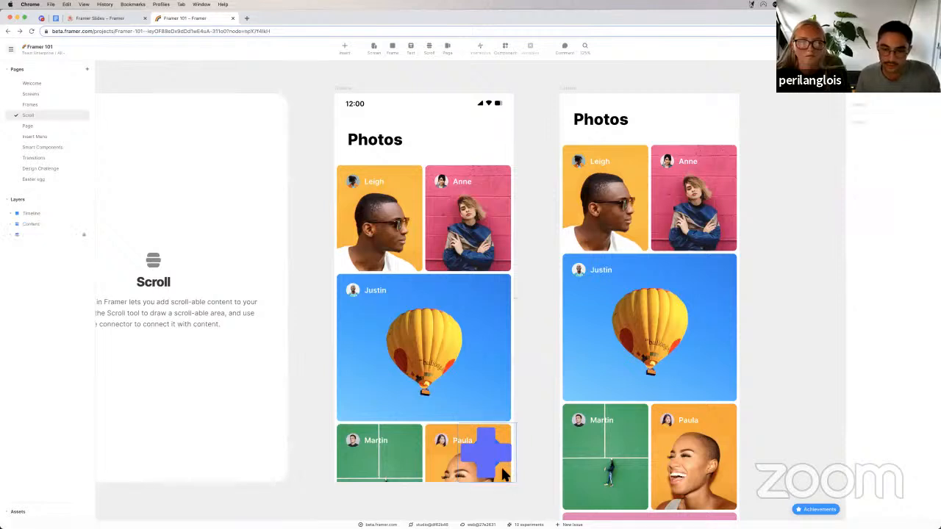
drag(506, 474, 495, 463)
Set the fill of the plus shape's path to white, #FFFFFF.
double_click(486, 455)
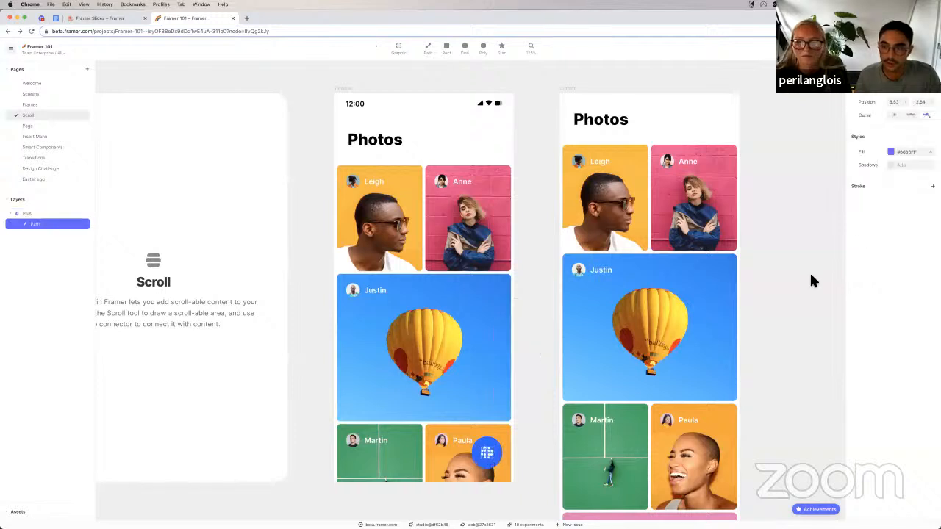
click(910, 152)
key(Escape)
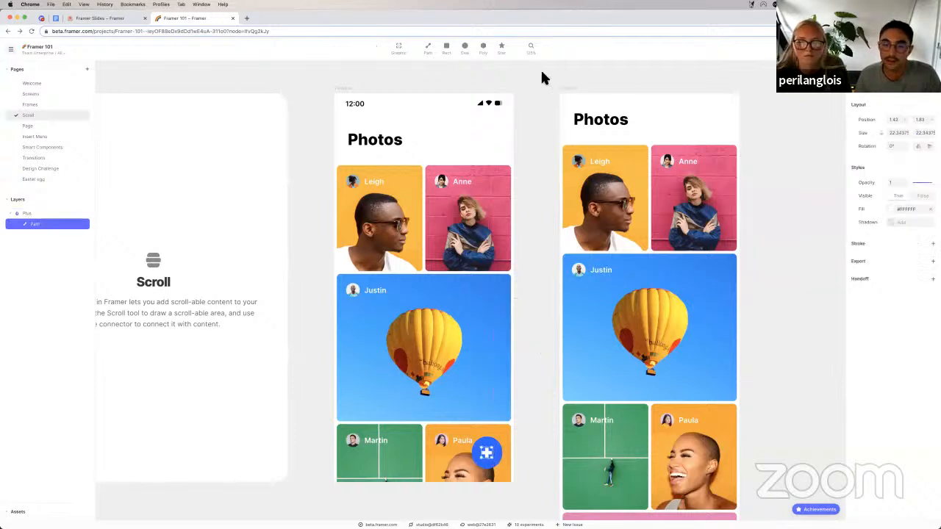
Preview the phone screen, scroll the photo feed down and up beneath the fixed plus button, and return to the canvas.
click(338, 89)
click(337, 89)
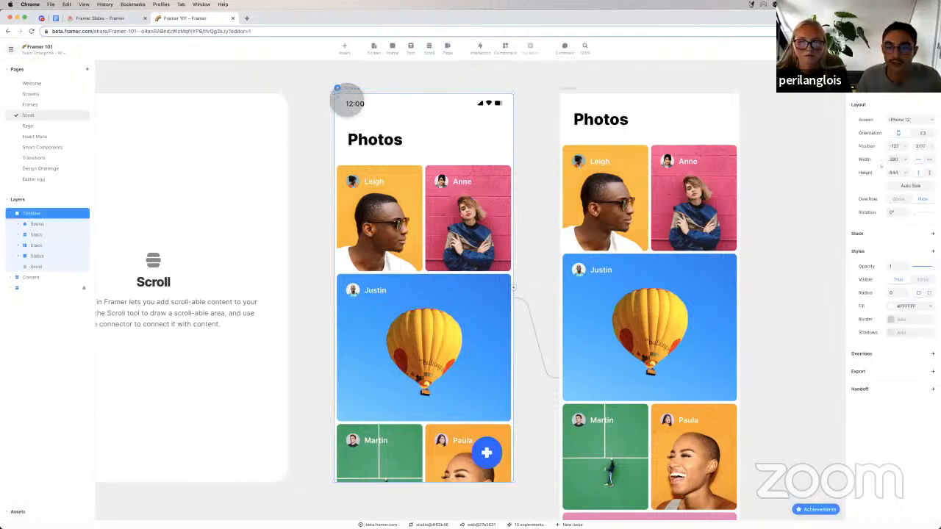
scroll(482, 334, down, 3)
scroll(477, 304, up, 2)
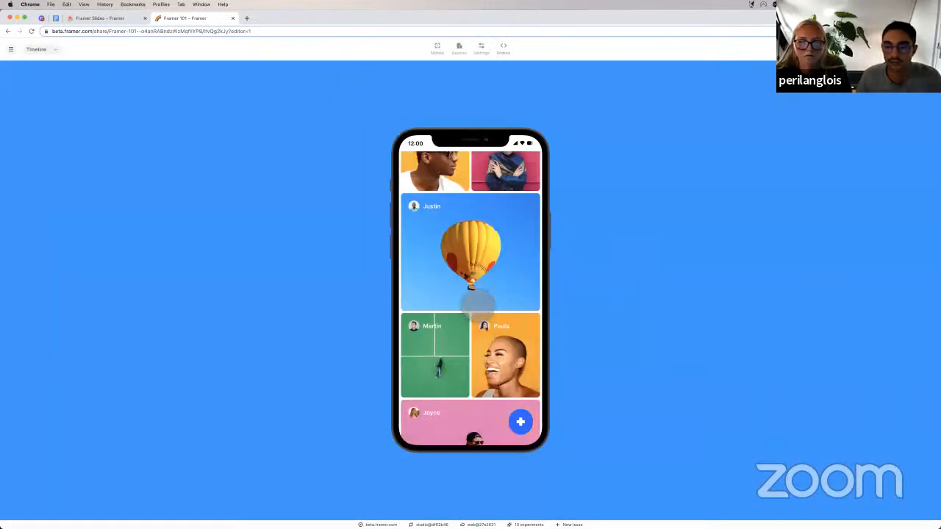
scroll(480, 294, down, 3)
scroll(482, 278, up, 3)
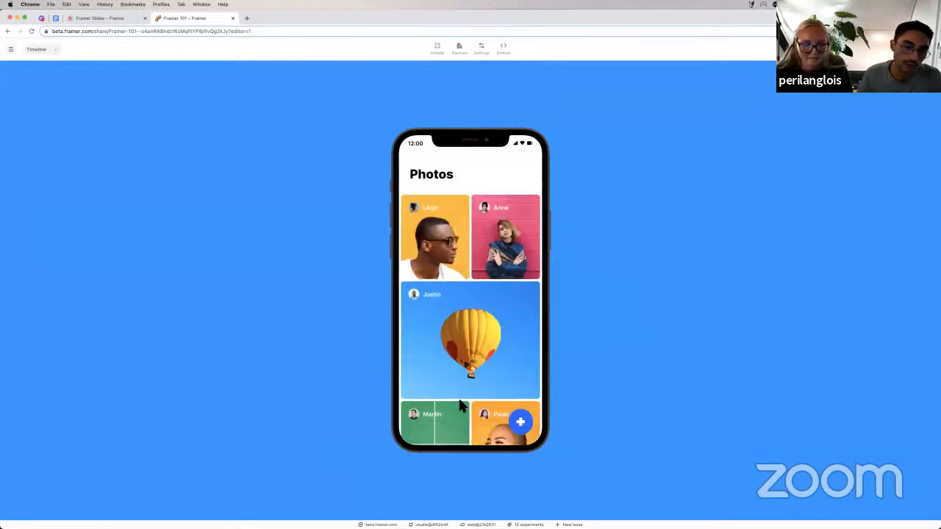
key(Escape)
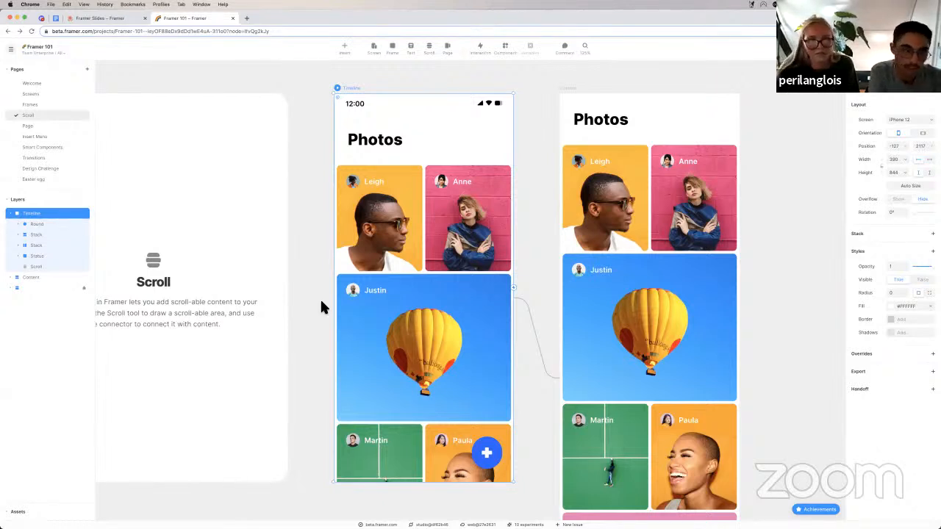
Inspect how the phone screen's scroll area connects to the content frame, and review the phone screen's own settings.
click(530, 211)
scroll(529, 210, down, 3)
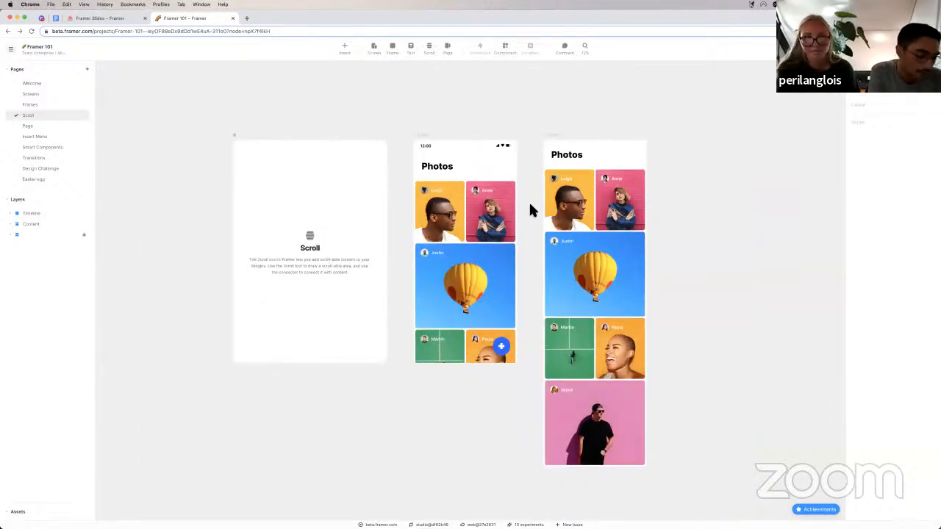
click(516, 259)
drag(517, 257, 553, 287)
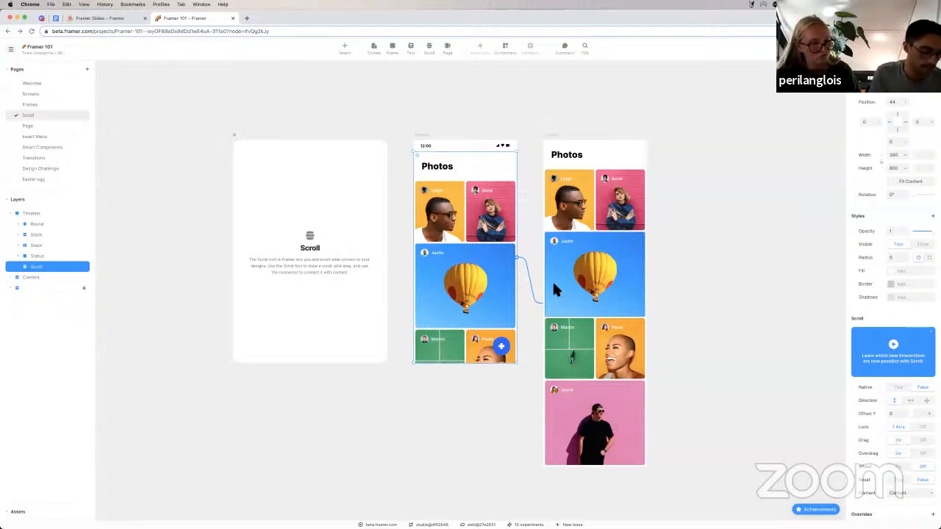
click(494, 99)
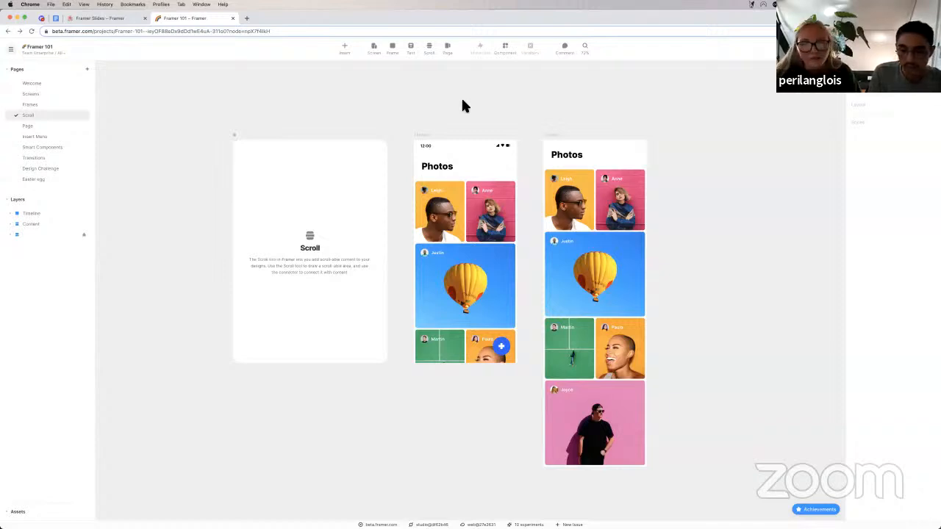
click(425, 138)
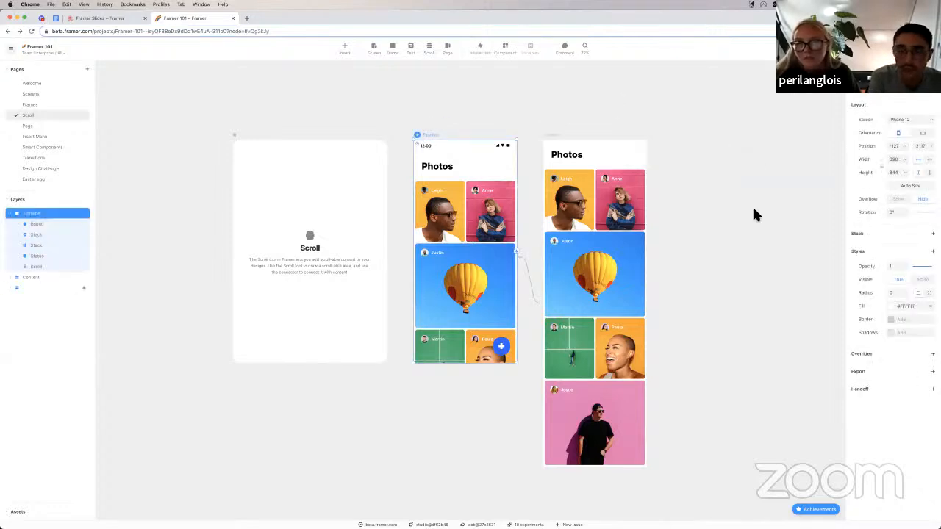
click(747, 293)
scroll(748, 292, down, 1)
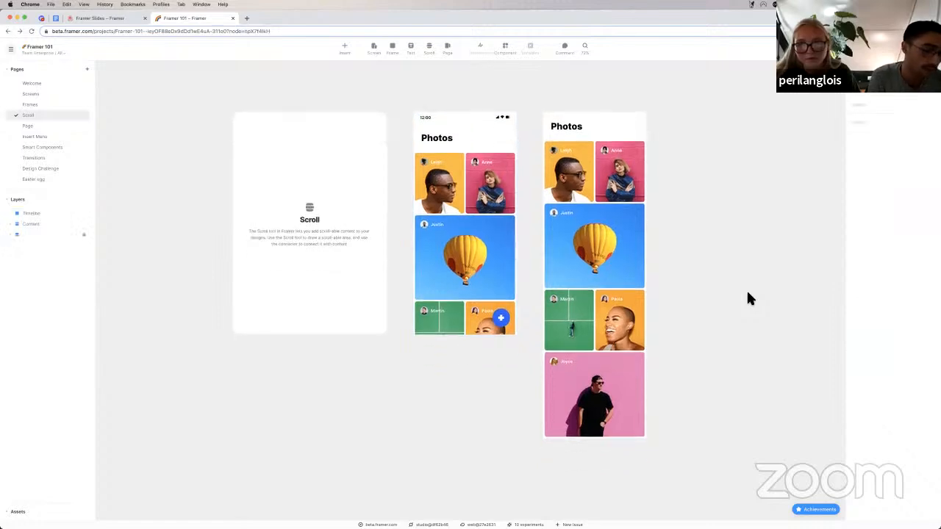
scroll(747, 293, up, 1)
scroll(748, 292, up, 1)
scroll(747, 293, right, 1)
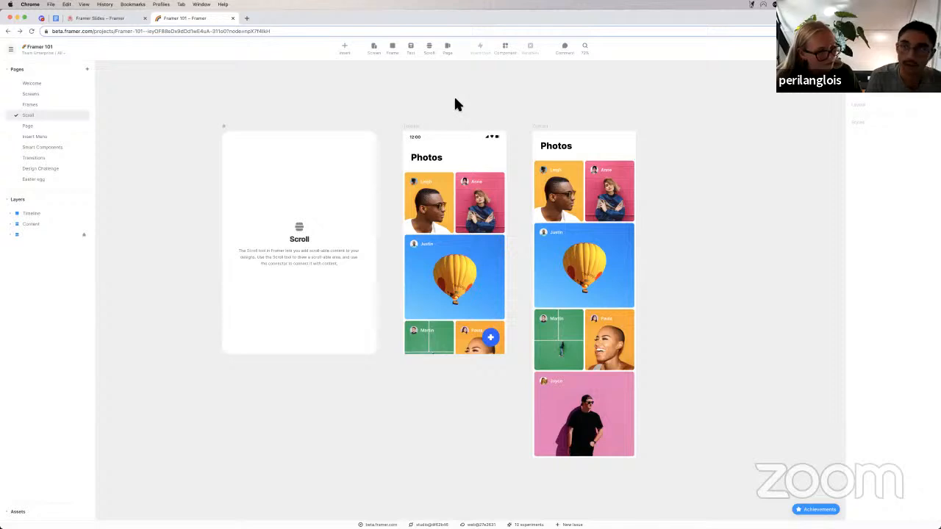
Open the Page page and examine its phone screen, content frame and four photo frames, including the content frame's empty page area.
click(34, 126)
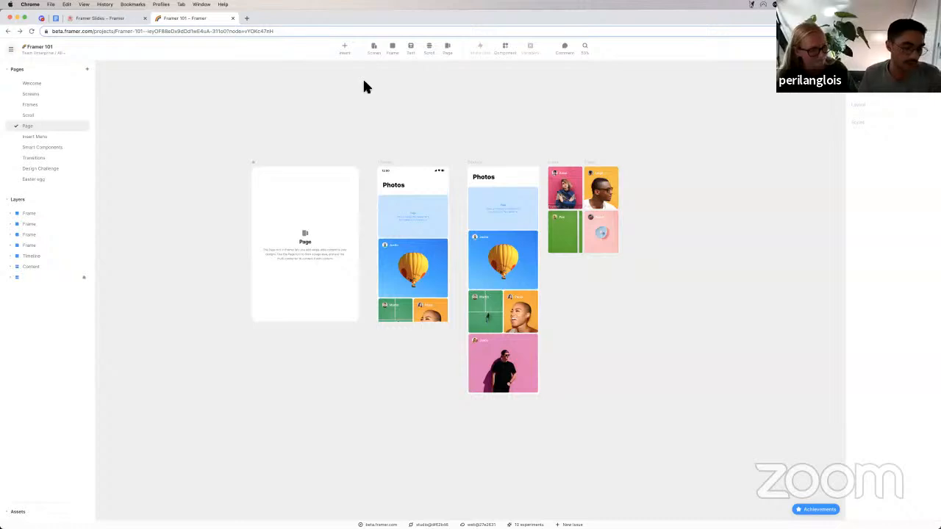
scroll(344, 171, up, 2)
scroll(343, 171, left, 1)
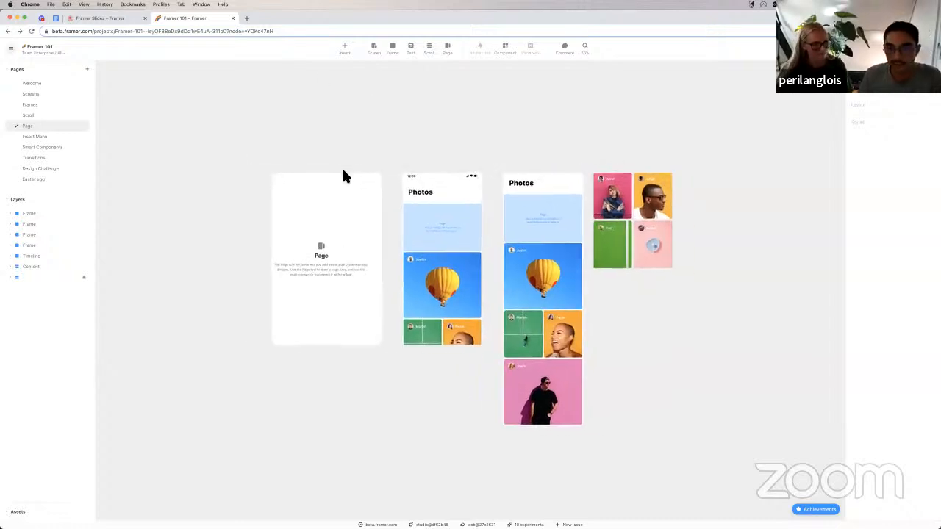
scroll(343, 171, right, 3)
scroll(344, 172, down, 1)
scroll(343, 174, up, 4)
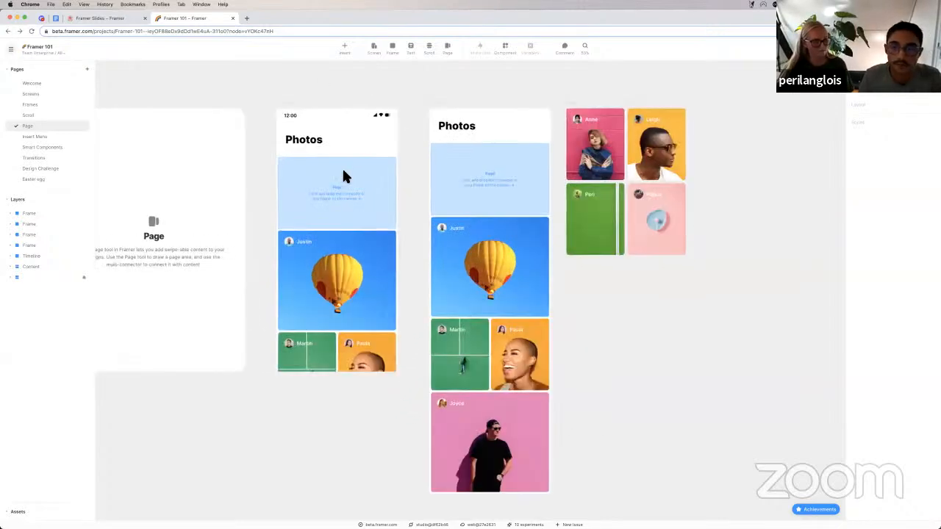
scroll(343, 177, down, 2)
scroll(344, 176, left, 2)
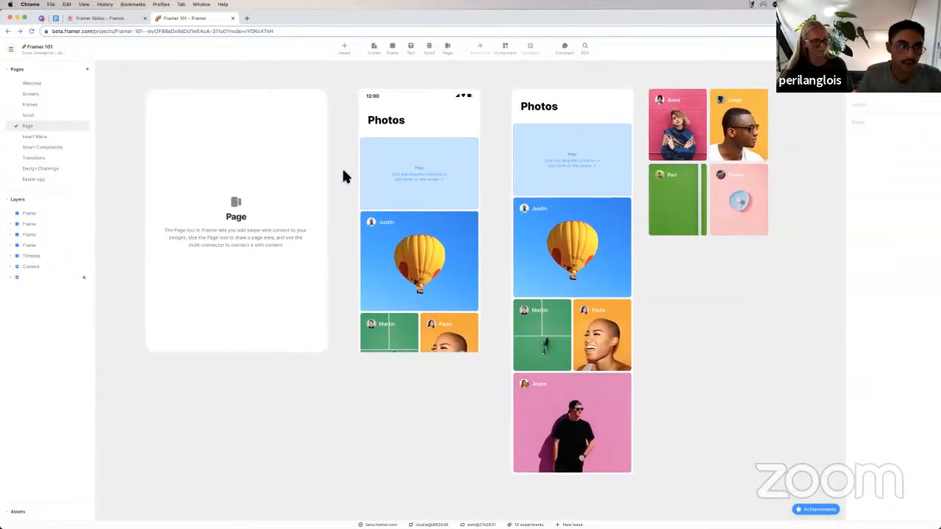
click(31, 203)
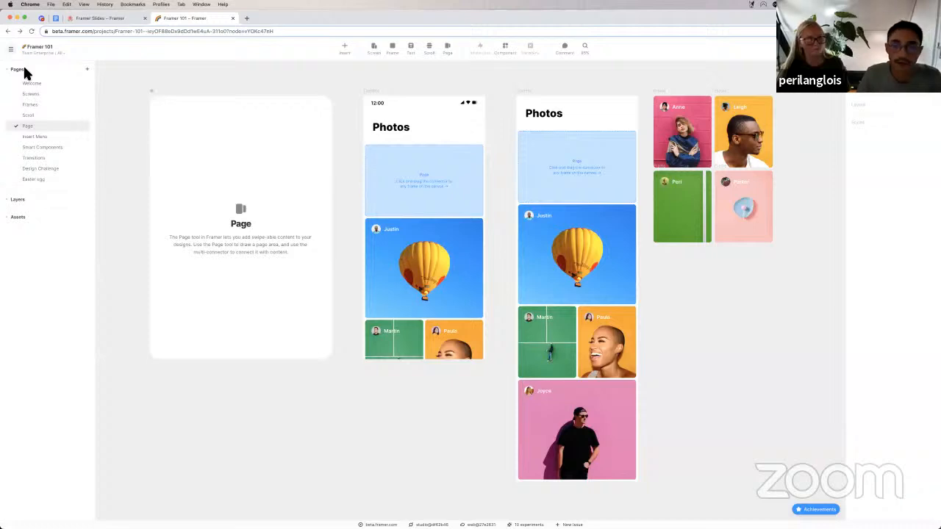
scroll(303, 177, right, 1)
scroll(304, 176, down, 1)
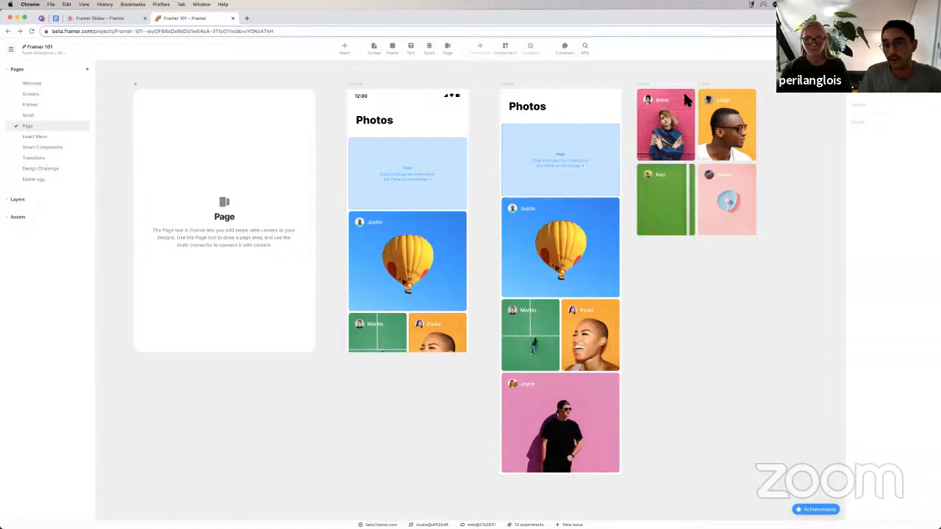
click(549, 178)
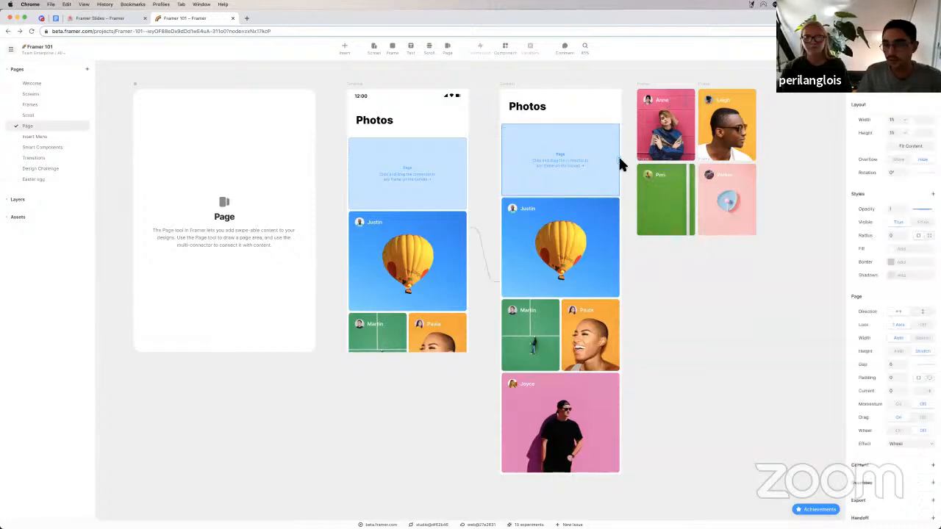
Try out the Page tool with an area about 283 by 273 below the phone screen, widen it to the screen's width, and delete it.
click(447, 52)
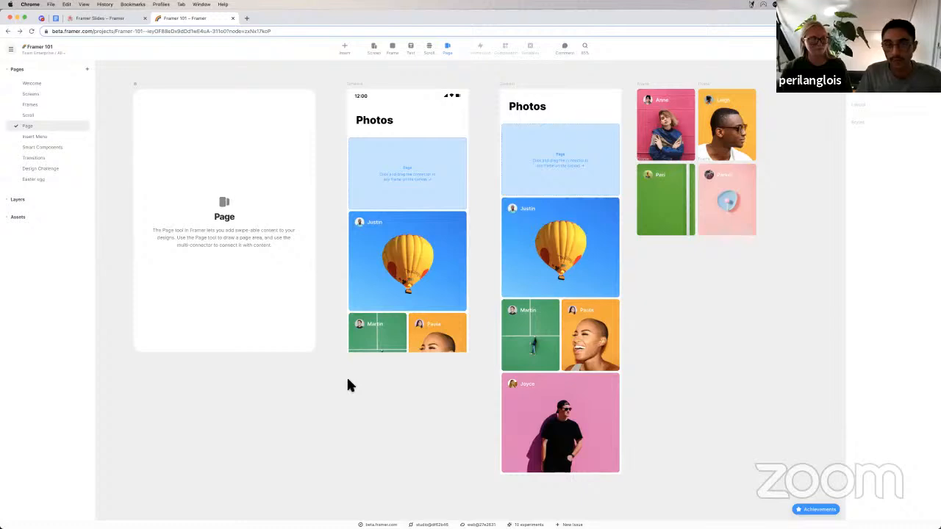
click(447, 50)
drag(365, 388, 452, 472)
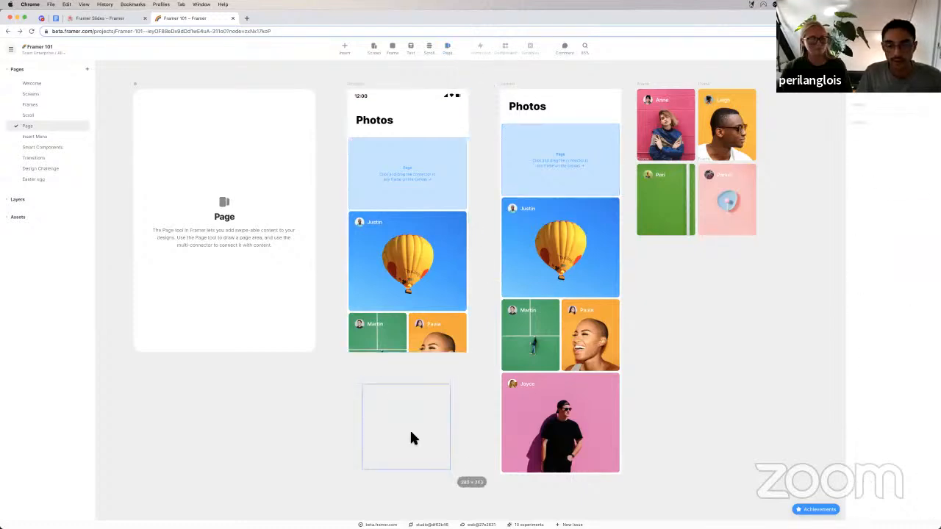
drag(412, 436, 420, 429)
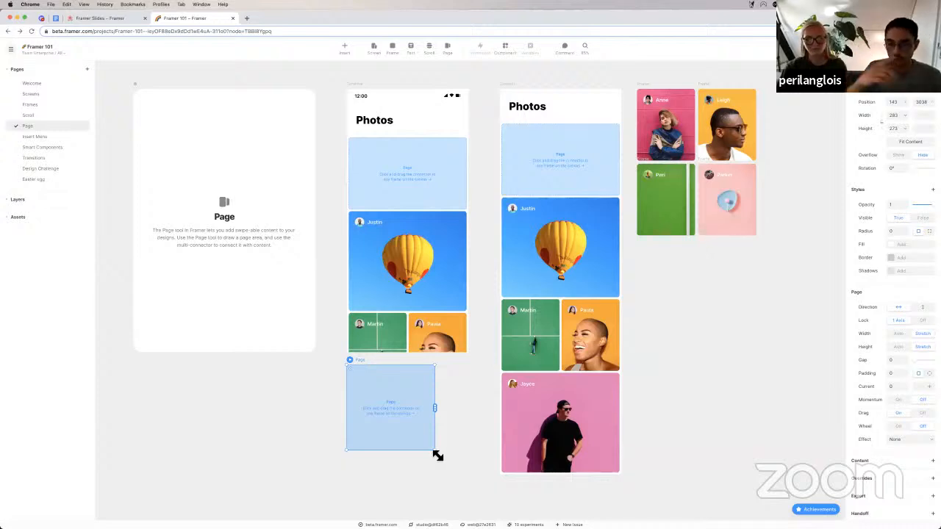
drag(437, 455, 469, 458)
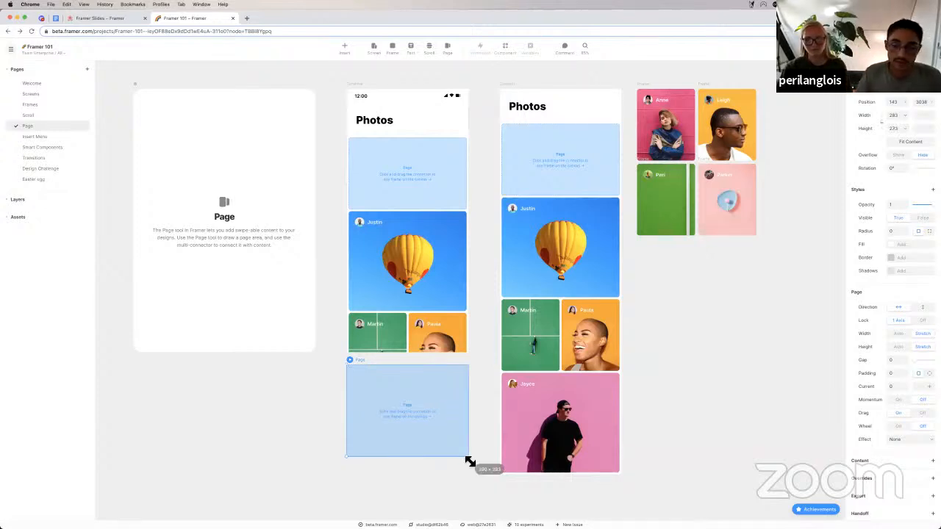
key(Delete)
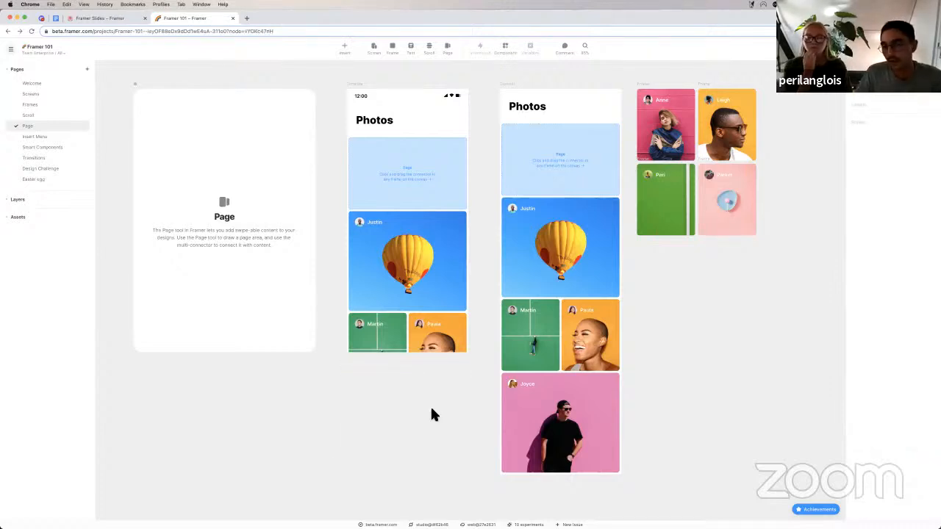
Connect the empty page area in the content frame to each of the four photo frames beside it.
scroll(432, 414, down, 2)
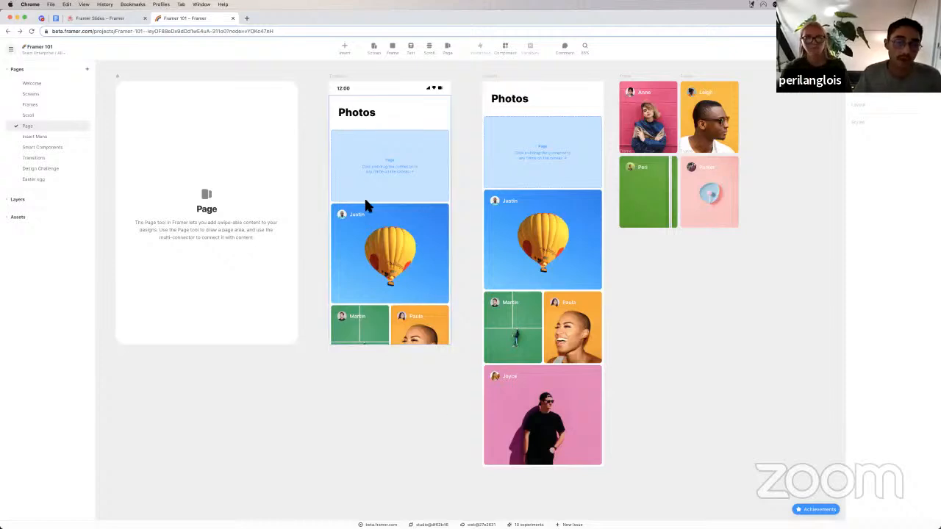
scroll(491, 250, left, 1)
scroll(491, 245, left, 1)
scroll(491, 244, right, 5)
scroll(491, 243, up, 2)
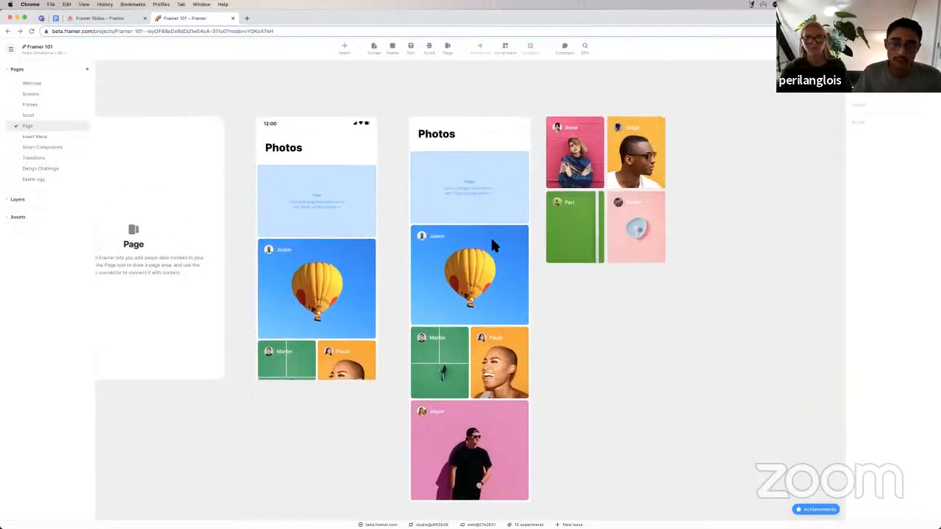
click(373, 194)
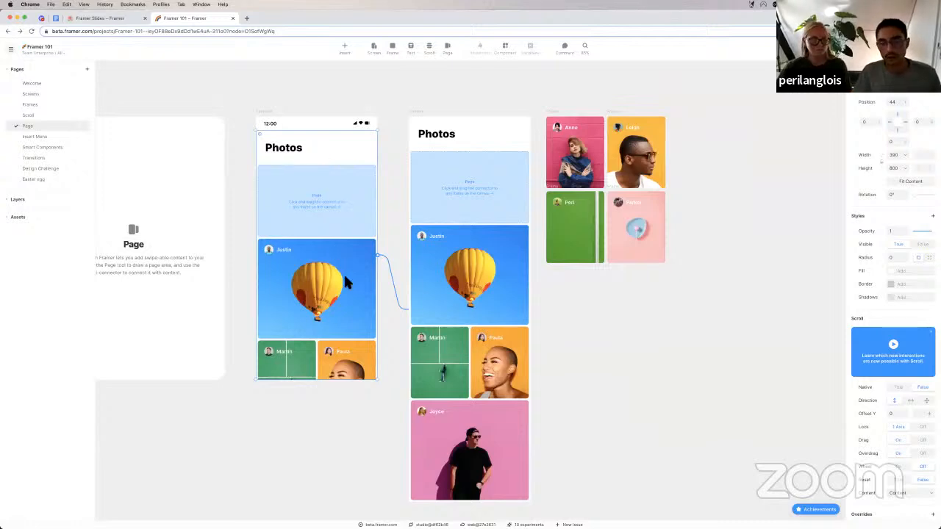
click(478, 188)
scroll(477, 188, right, 2)
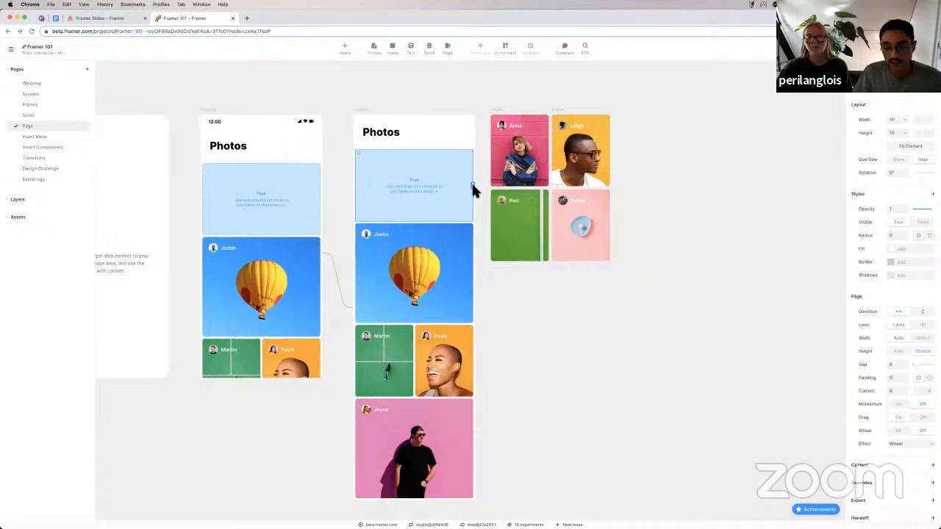
drag(473, 185, 530, 144)
drag(473, 186, 572, 170)
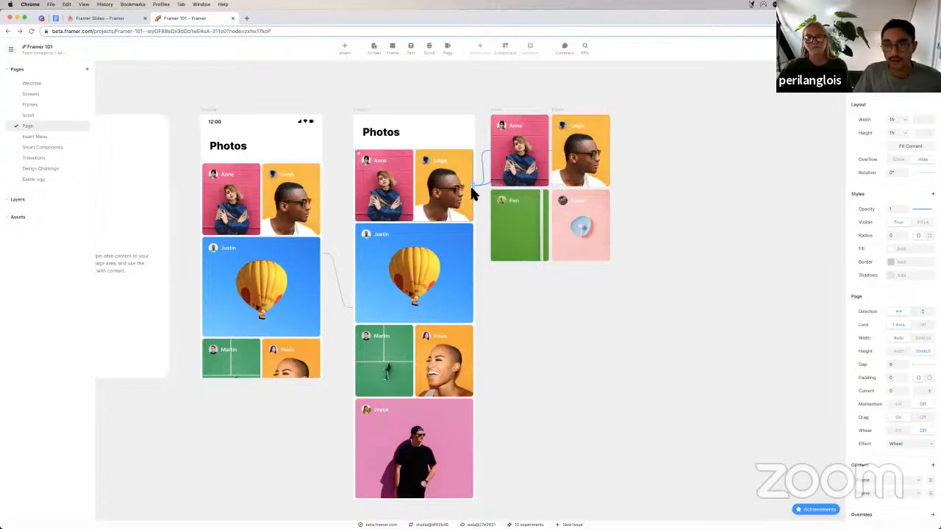
drag(473, 186, 509, 215)
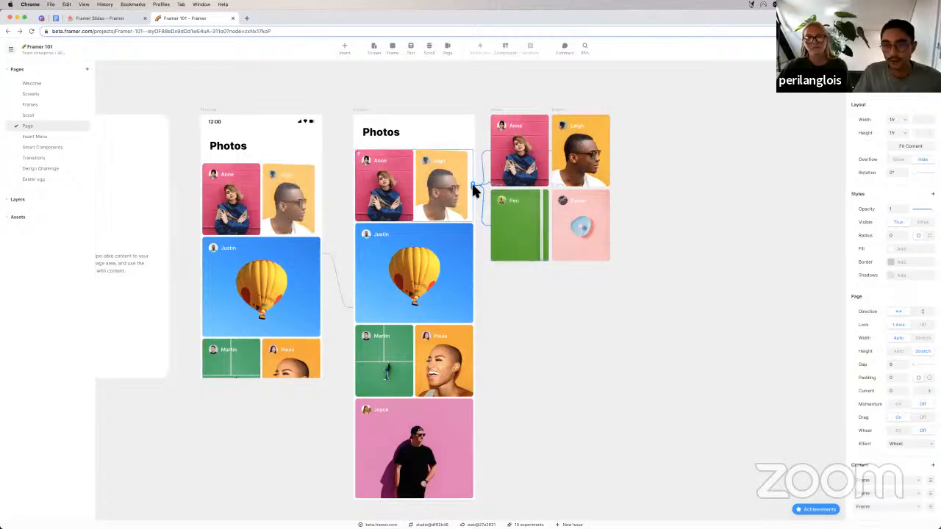
drag(473, 185, 569, 230)
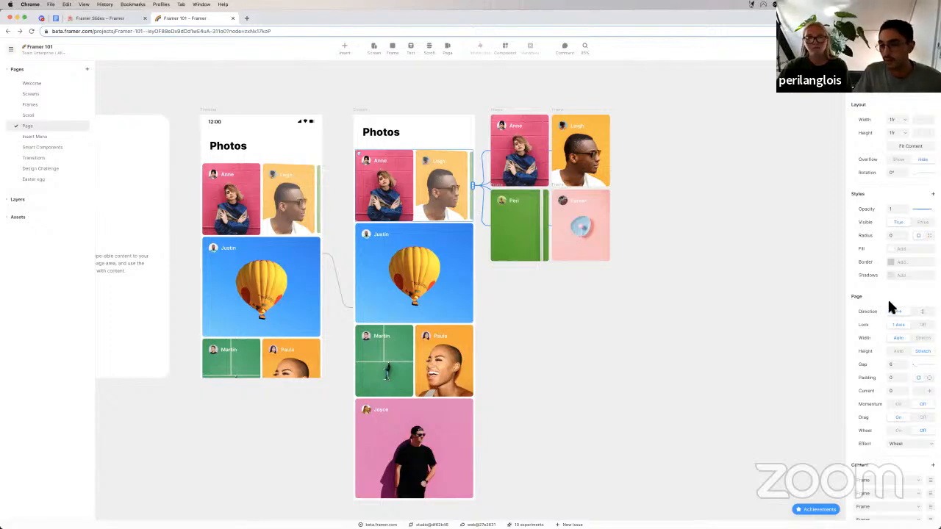
Try the page area's gap and current page settings, stepping the current page forward and resetting it to 0.
scroll(888, 298, down, 3)
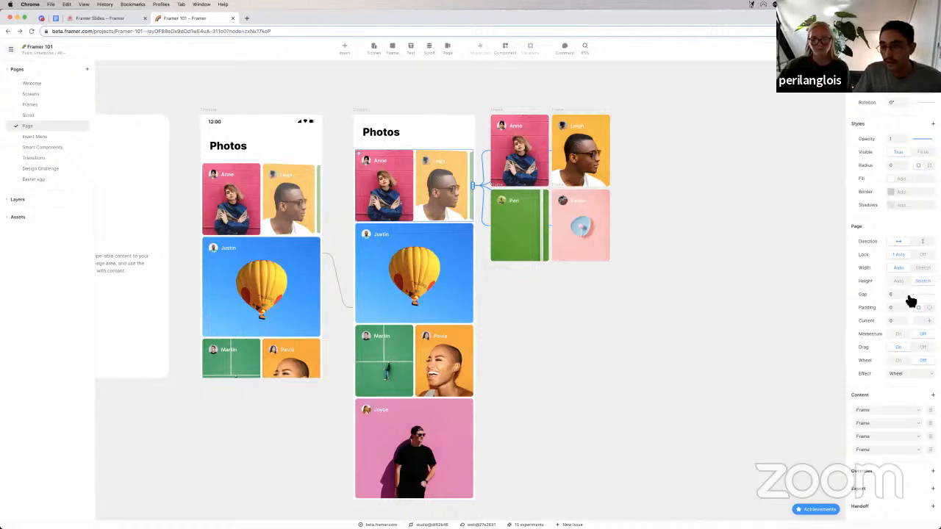
mouse_move(908, 298)
mouse_down()
mouse_move(907, 274)
mouse_move(908, 299)
mouse_up()
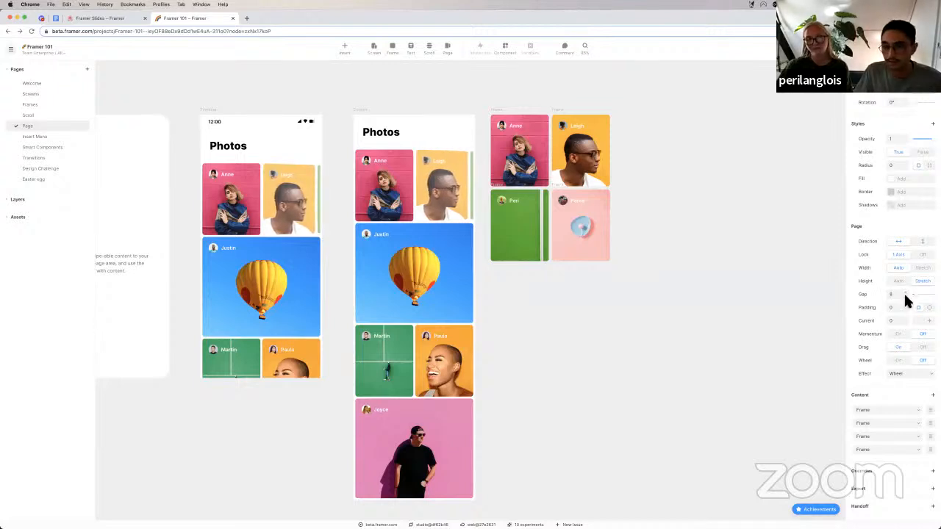
click(929, 321)
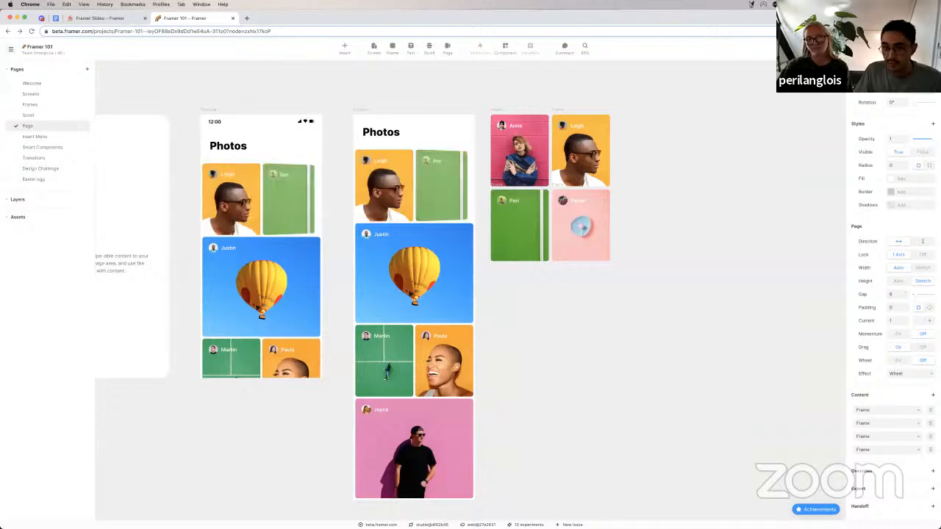
click(929, 320)
click(918, 320)
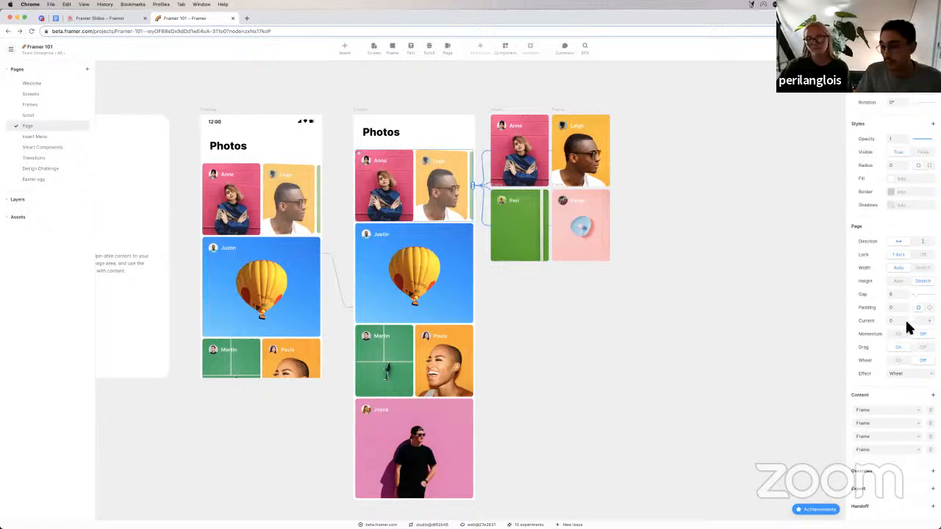
Review the page area's available effects, keep Wheel, and clear the selection.
click(906, 375)
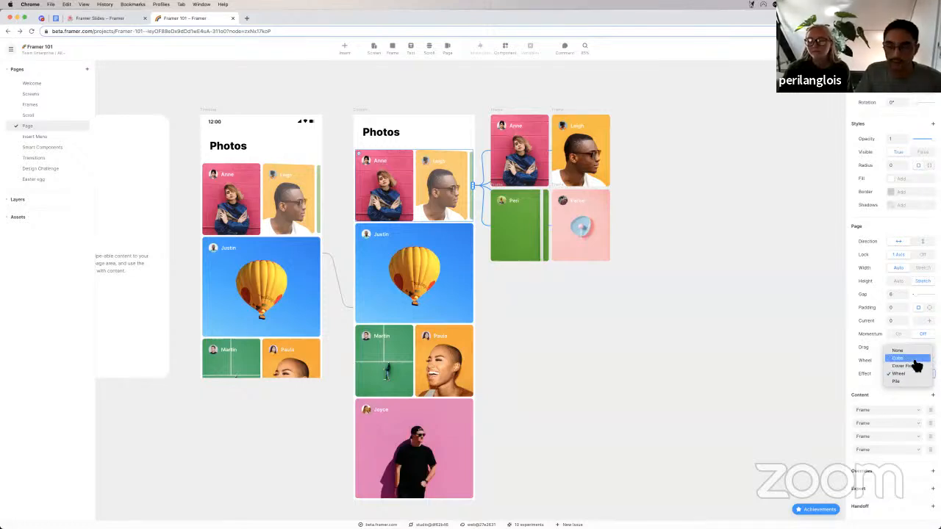
click(774, 301)
click(379, 89)
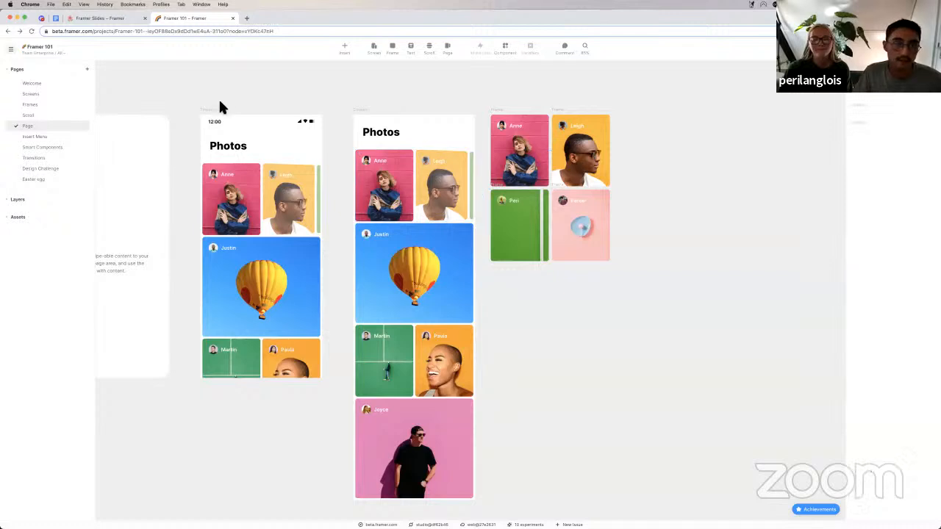
Preview the Timeline screen, swipe the photo row, scroll the photo feed down and back up, and return to the canvas.
click(206, 110)
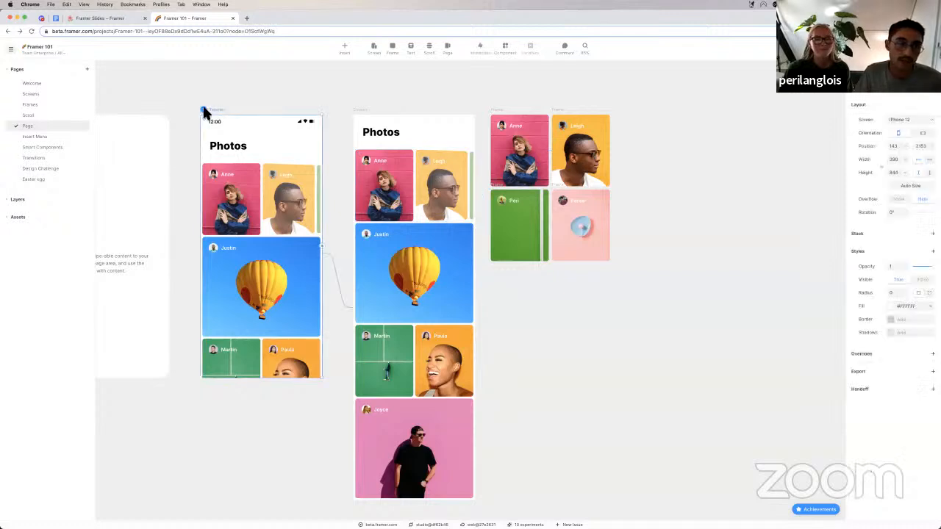
key(super+p)
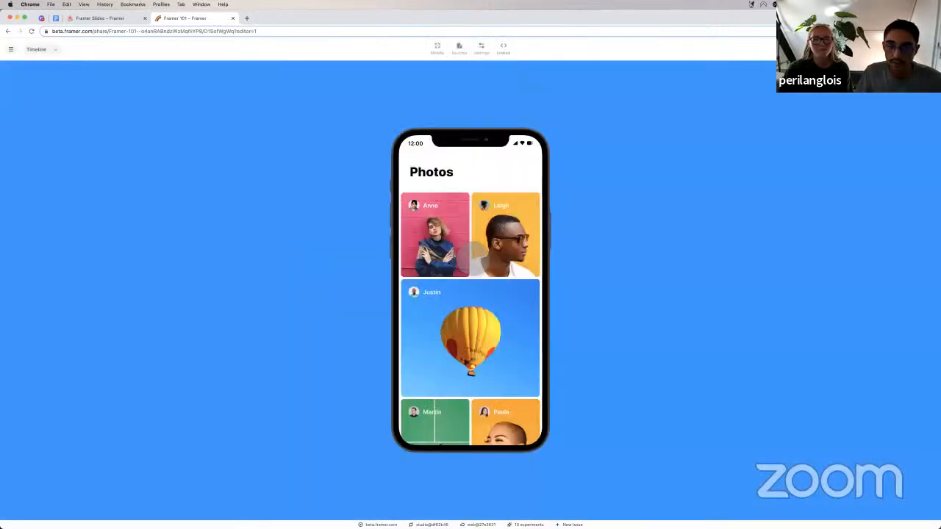
mouse_move(504, 257)
mouse_down()
mouse_move(441, 253)
mouse_move(500, 254)
mouse_up()
drag(442, 251, 472, 248)
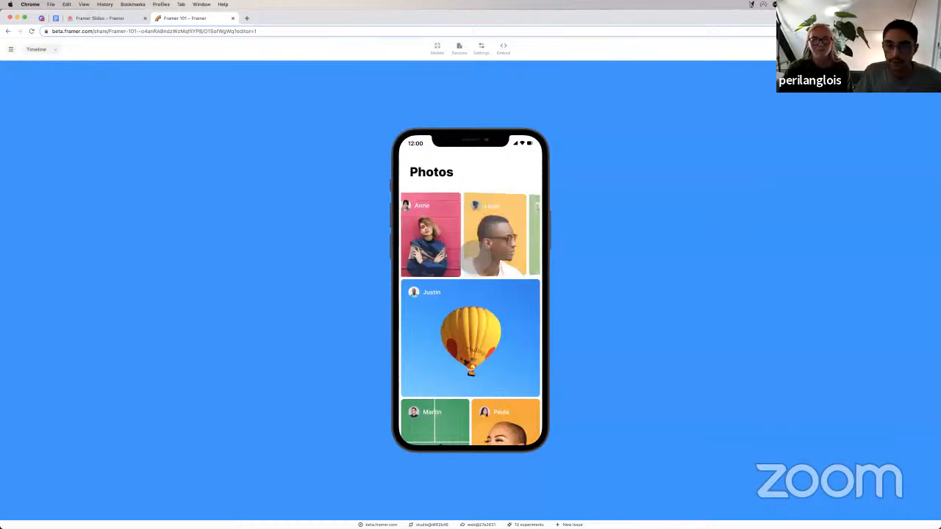
drag(481, 342, 471, 236)
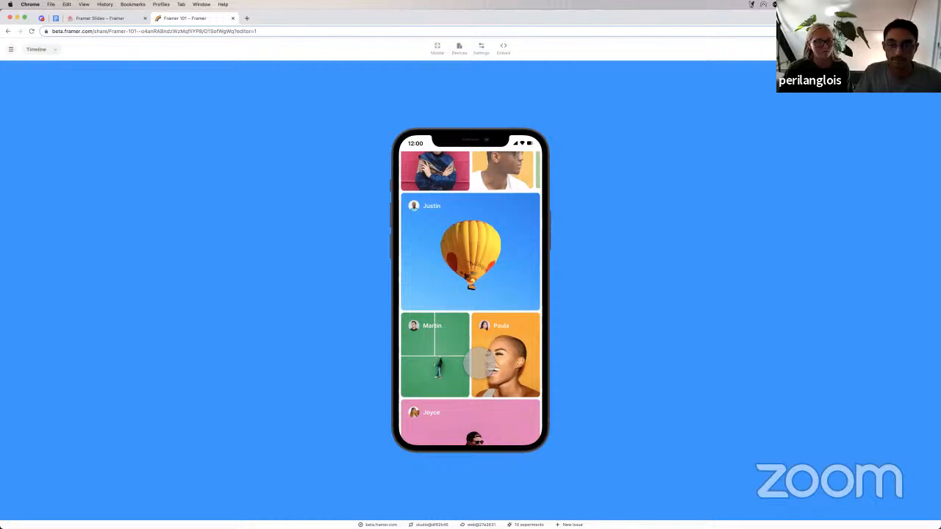
drag(480, 362, 479, 434)
drag(515, 272, 487, 272)
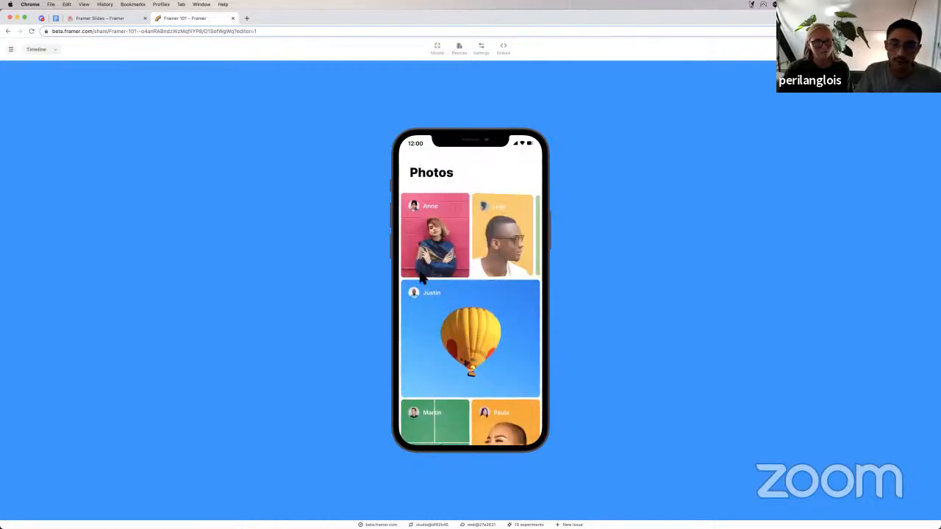
key(super+[)
Change the effect of the page area in the content frame to Cube and set its page width to Stretch.
scroll(342, 332, right, 1)
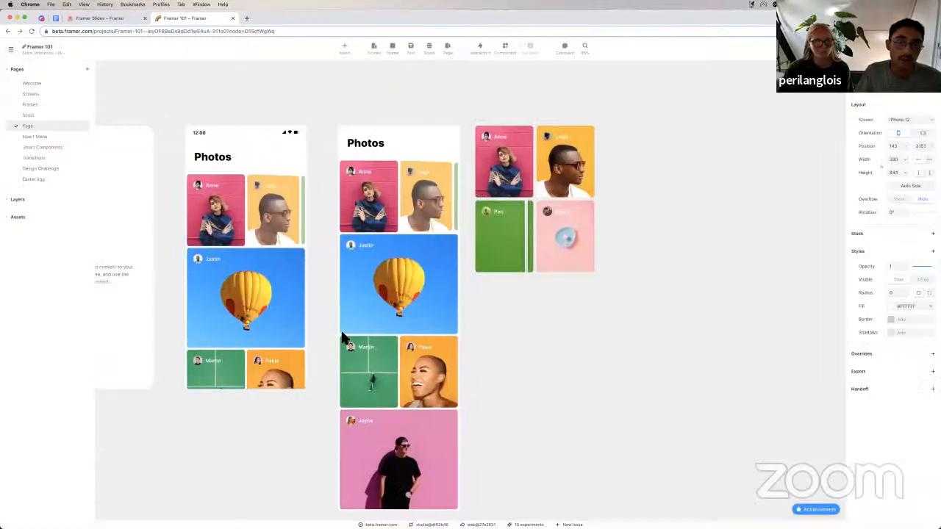
scroll(342, 334, left, 5)
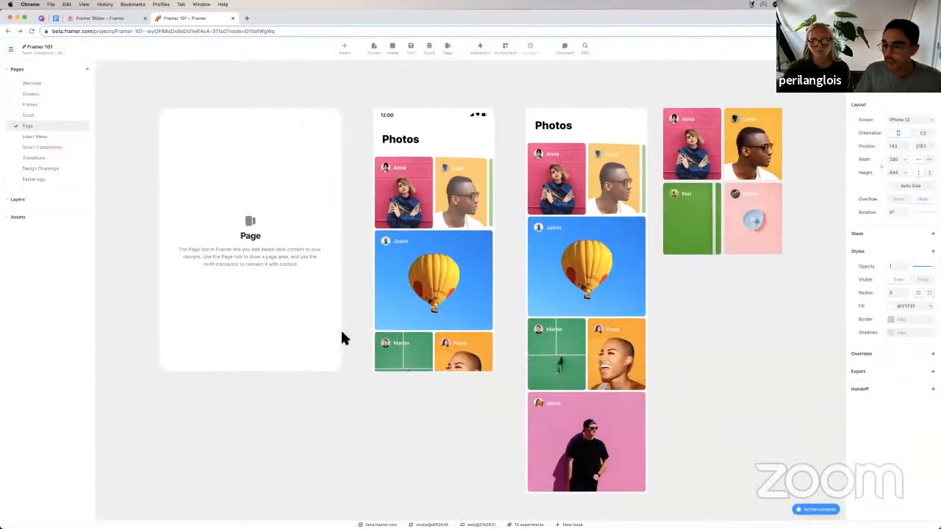
scroll(341, 336, down, 2)
scroll(342, 334, up, 1)
scroll(342, 334, right, 1)
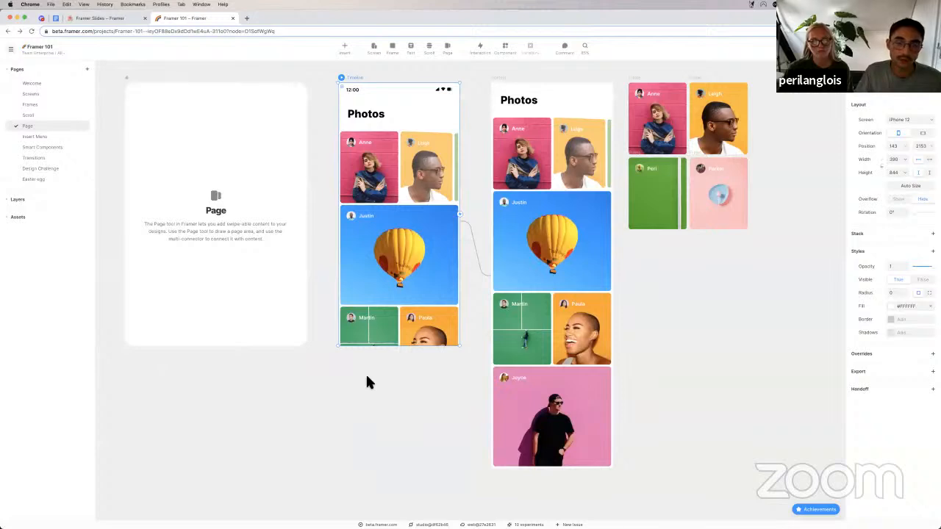
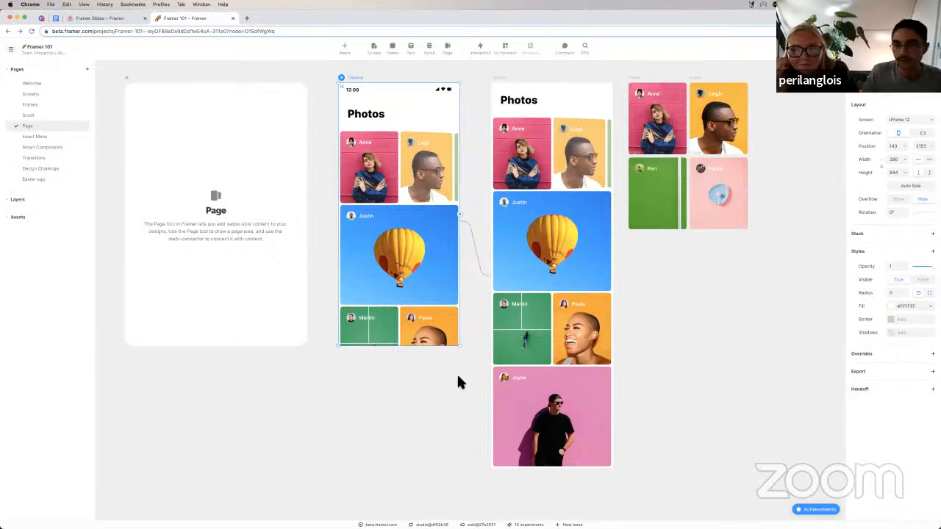
click(459, 237)
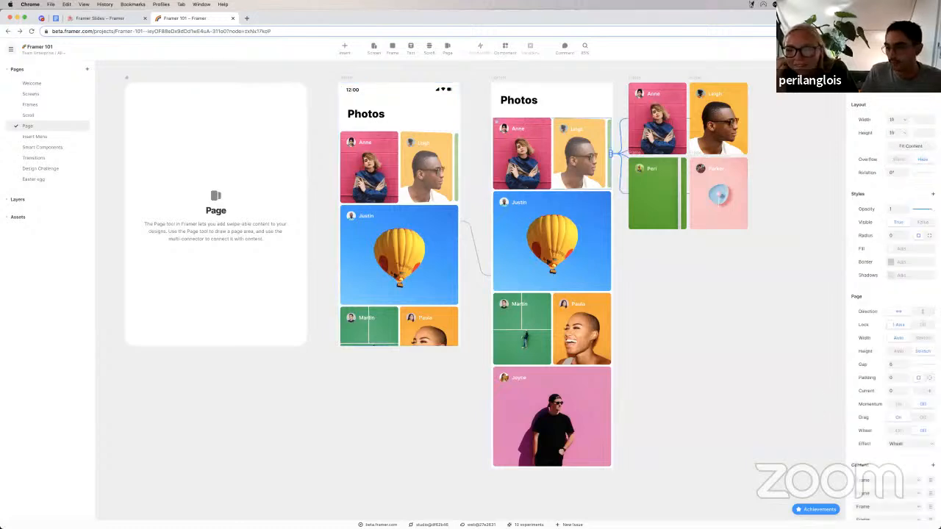
scroll(919, 414, down, 2)
click(918, 409)
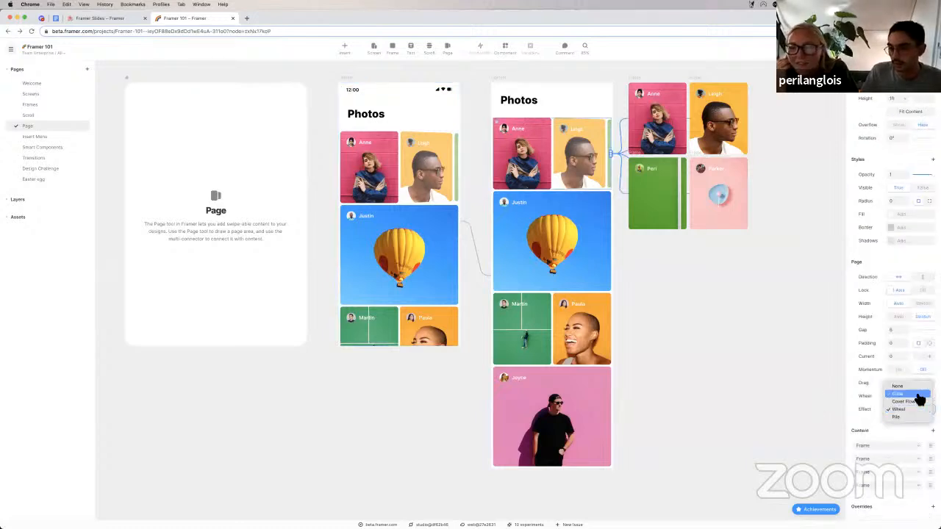
click(920, 396)
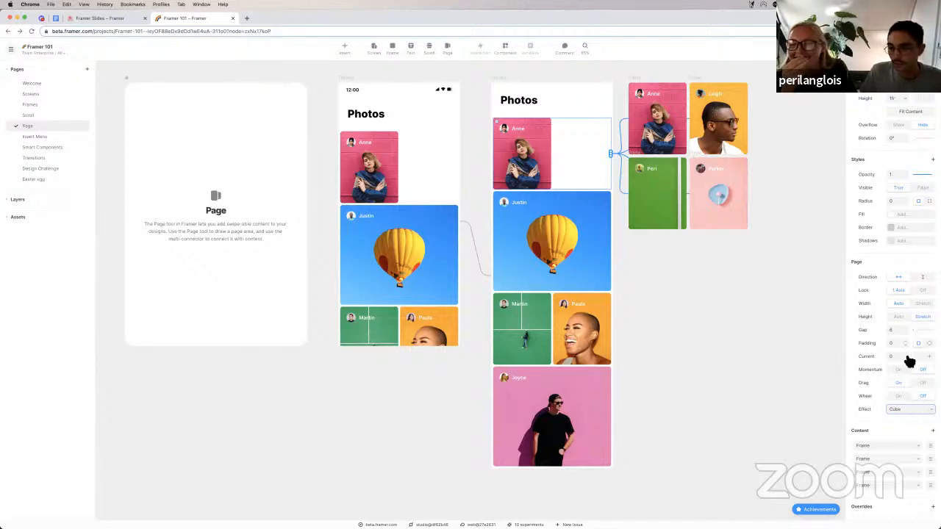
click(923, 303)
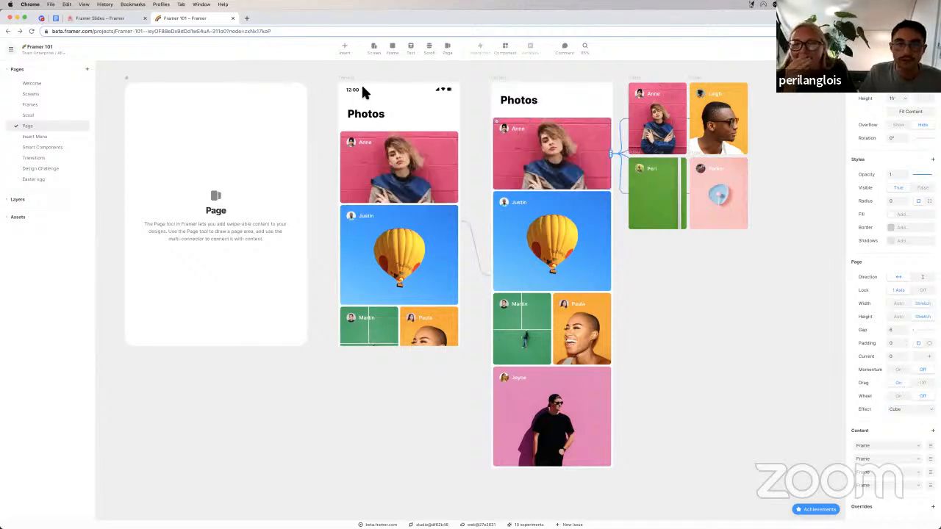
Preview the Timeline screen, swipe back and forth through the full-width photos to check the Cube effect, and exit the preview.
click(342, 74)
key(super+p)
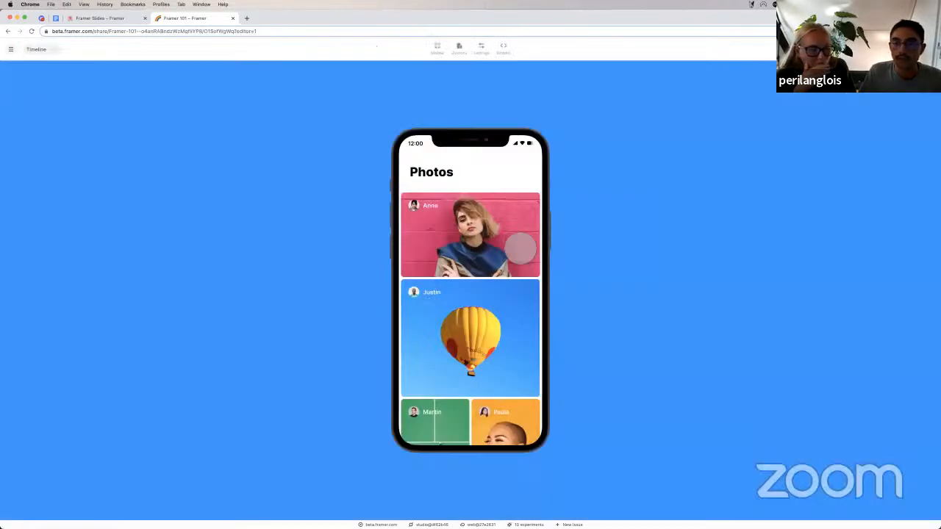
drag(483, 248, 416, 254)
drag(500, 258, 426, 258)
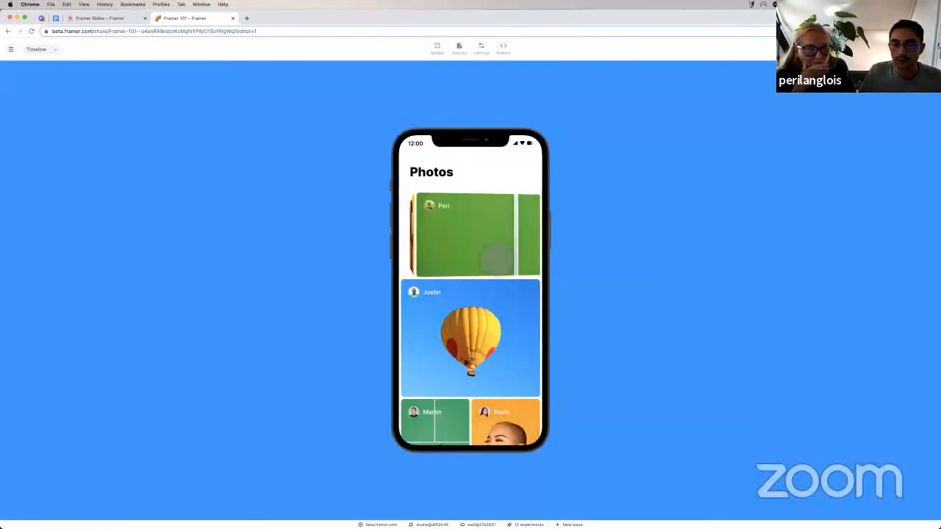
mouse_move(494, 262)
mouse_down()
mouse_move(435, 262)
mouse_move(500, 265)
mouse_up()
drag(423, 252, 521, 252)
mouse_move(456, 253)
mouse_down()
mouse_move(521, 255)
mouse_move(445, 261)
mouse_up()
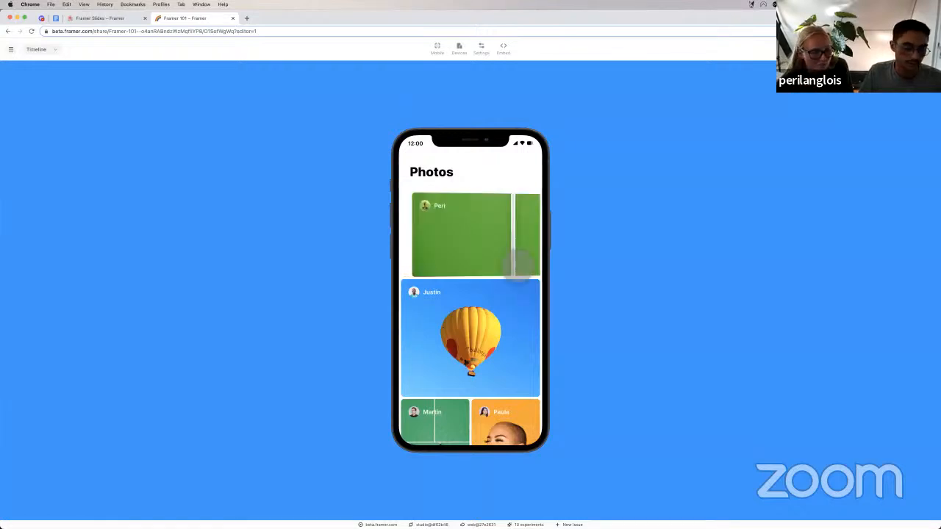
mouse_move(515, 262)
mouse_down()
mouse_move(435, 254)
mouse_move(500, 256)
mouse_up()
drag(468, 256, 508, 242)
key(Escape)
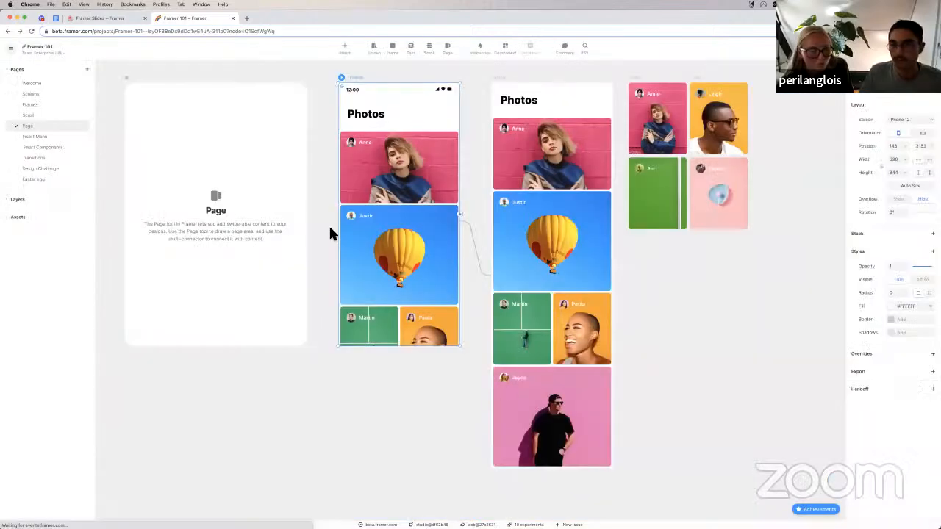
Preview the Timeline screen, show the QR code for opening the prototype on a mobile device, and leave the preview.
click(577, 161)
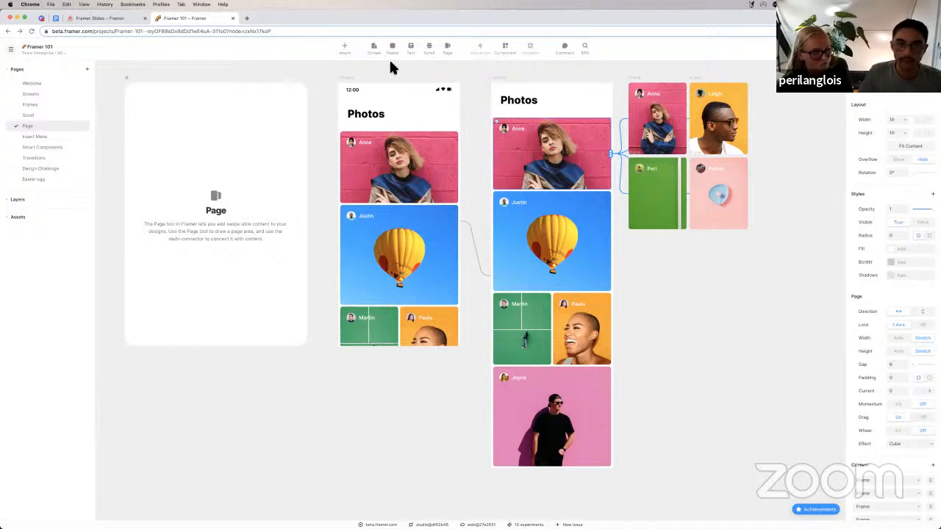
click(341, 77)
key(super+p)
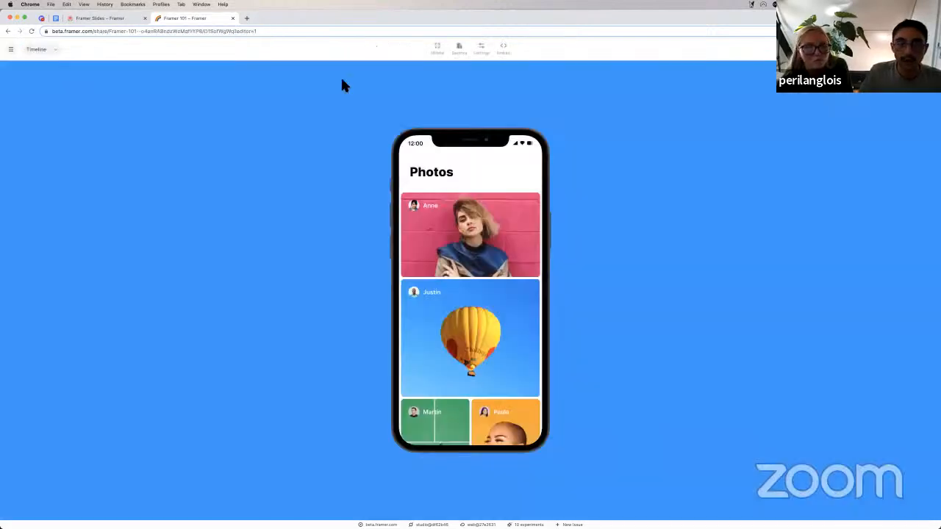
click(437, 47)
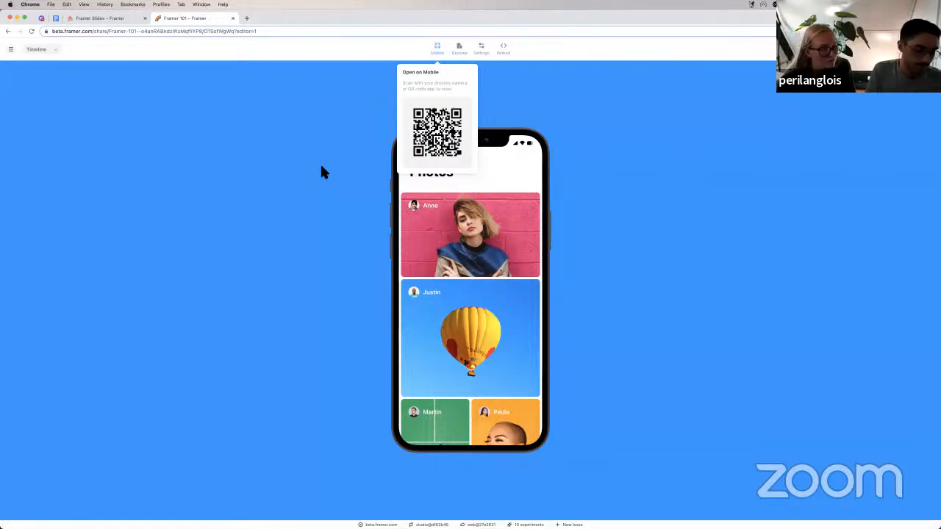
key(Escape)
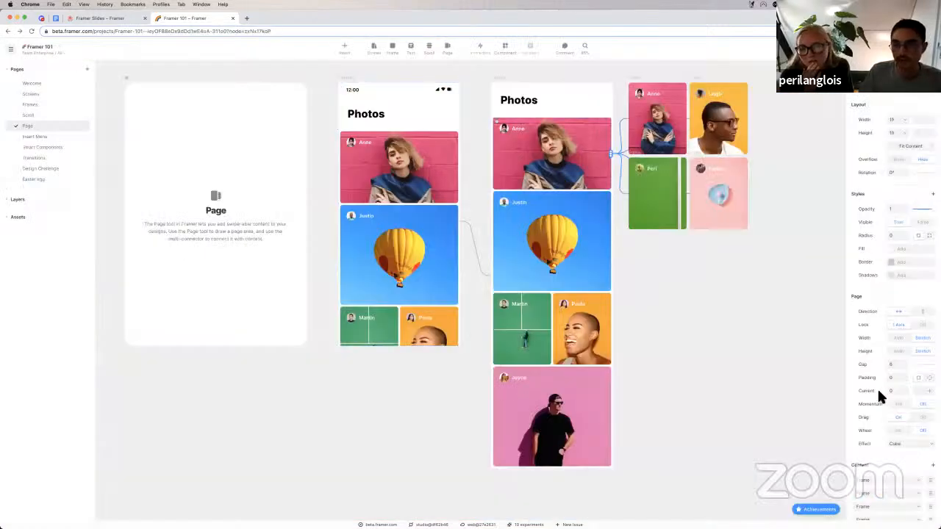
Reopen the Timeline preview, look over the user testing platforms offered for the prototype, and return to the canvas.
scroll(879, 393, down, 1)
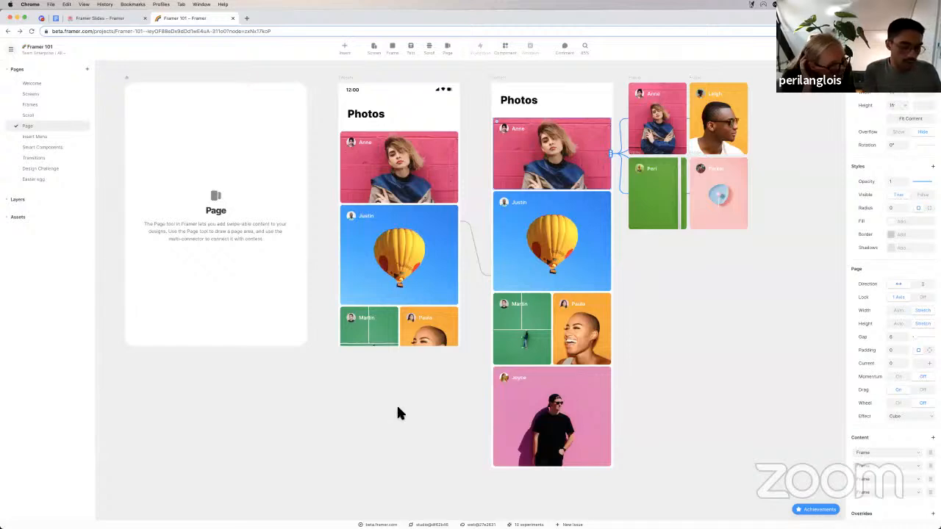
click(359, 79)
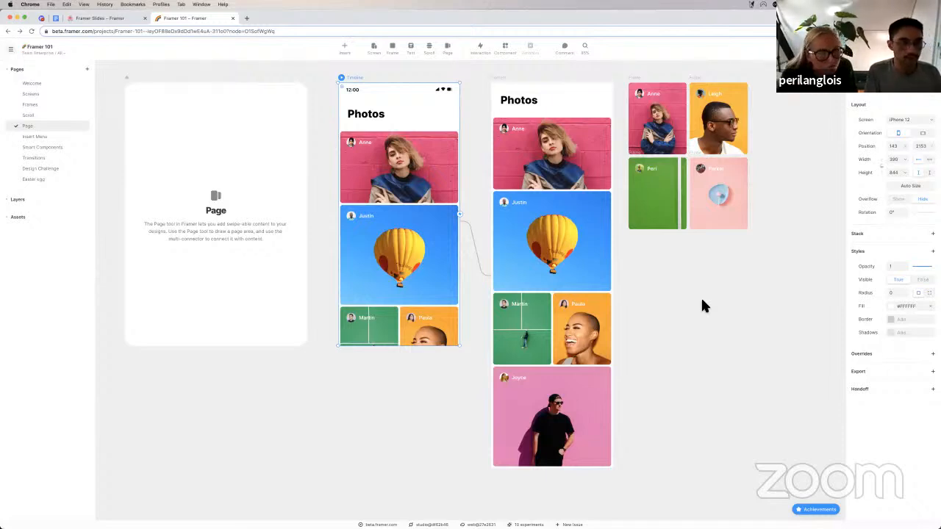
scroll(648, 383, up, 1)
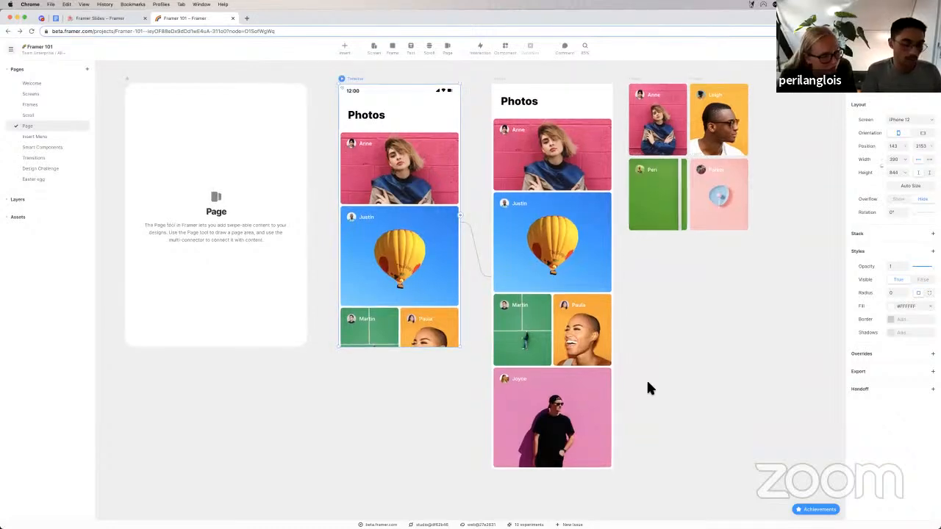
click(342, 78)
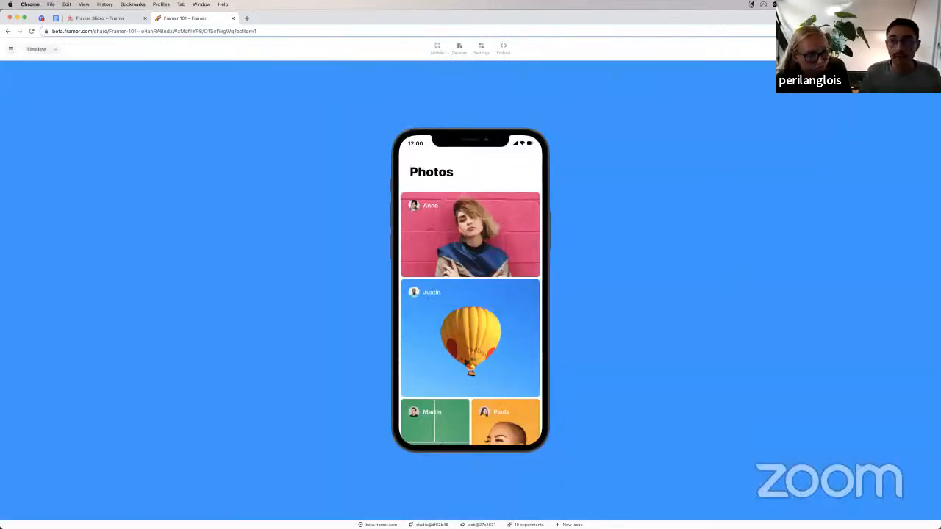
click(824, 50)
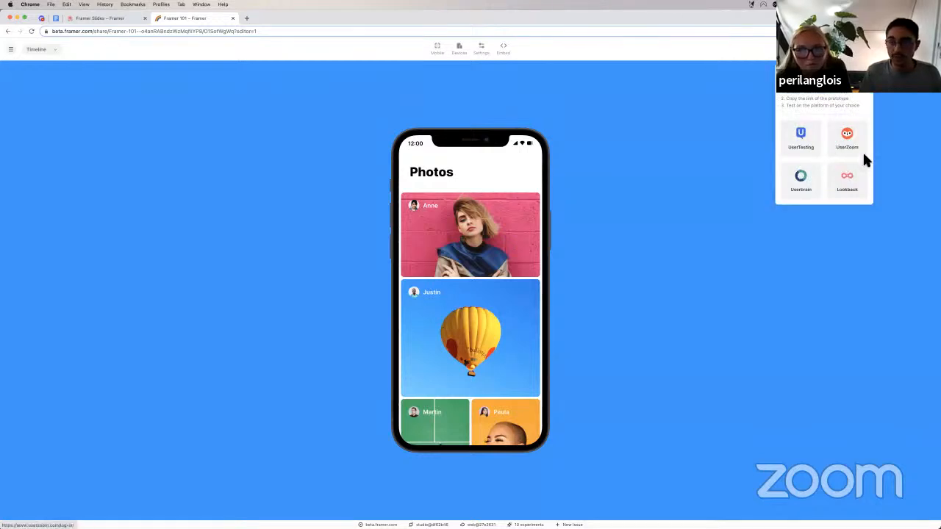
click(677, 187)
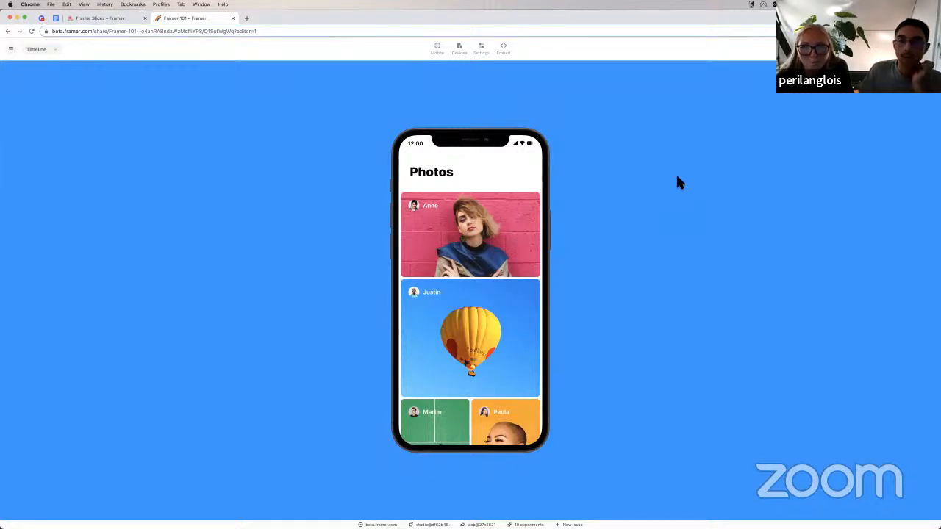
key(Escape)
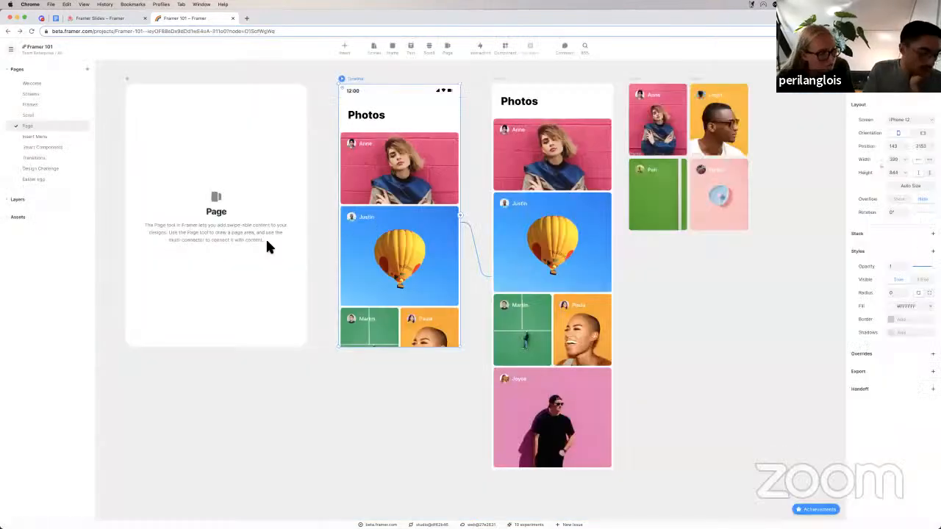
On the Insert Menu page, insert an Input interface component over the grey placeholder bar below the phone screen's Photos title.
click(62, 138)
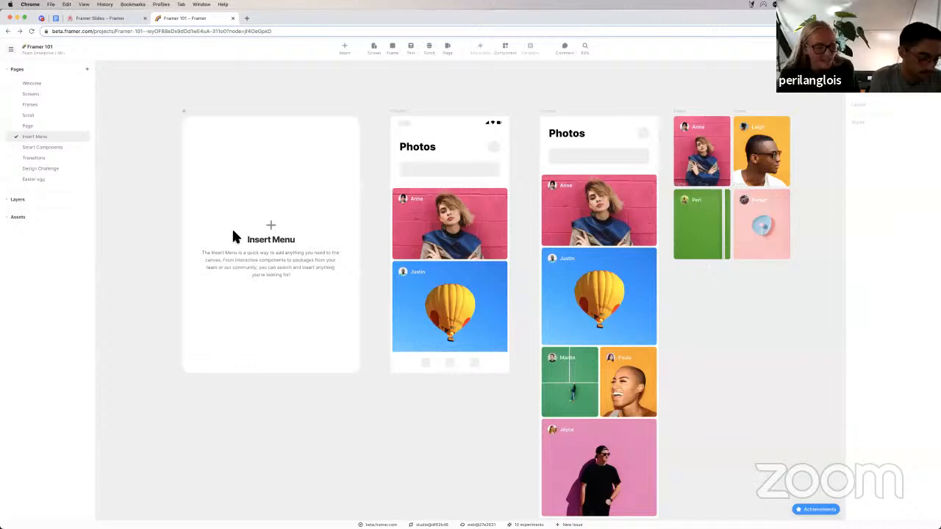
click(343, 48)
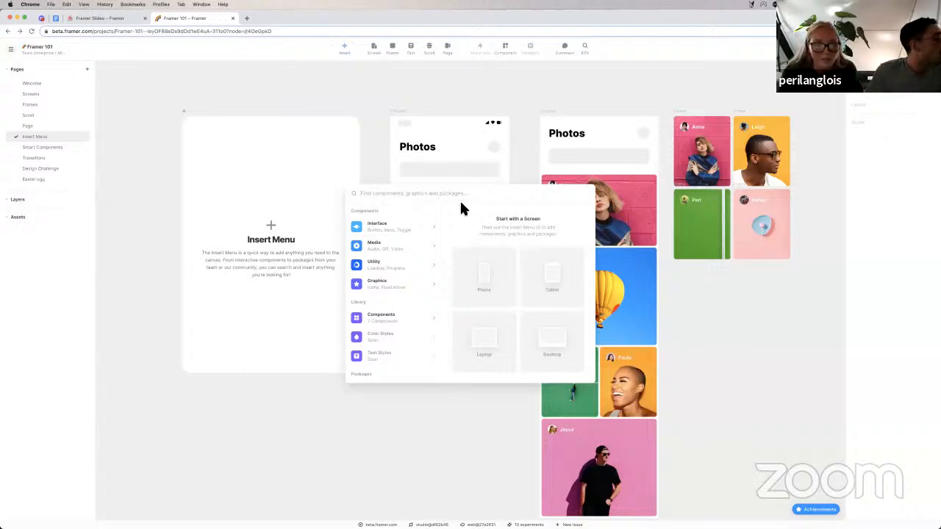
click(411, 233)
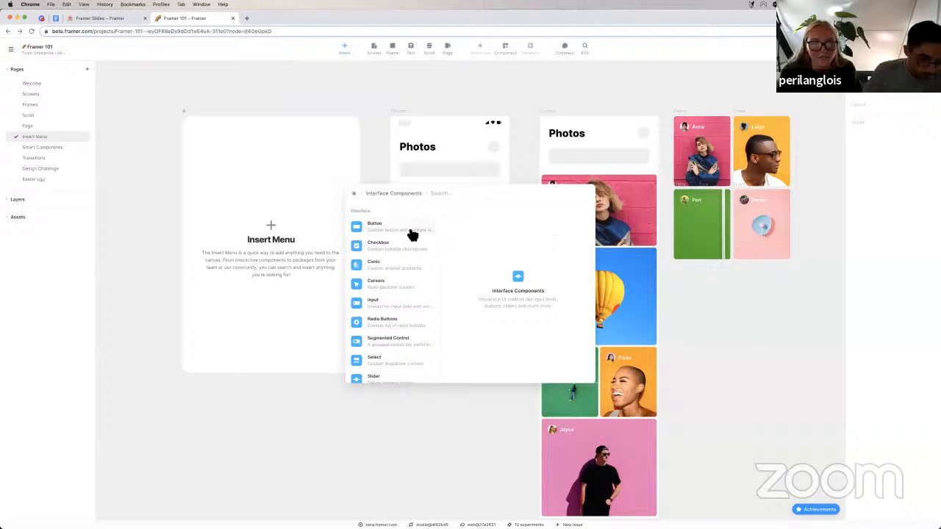
scroll(414, 268, down, 1)
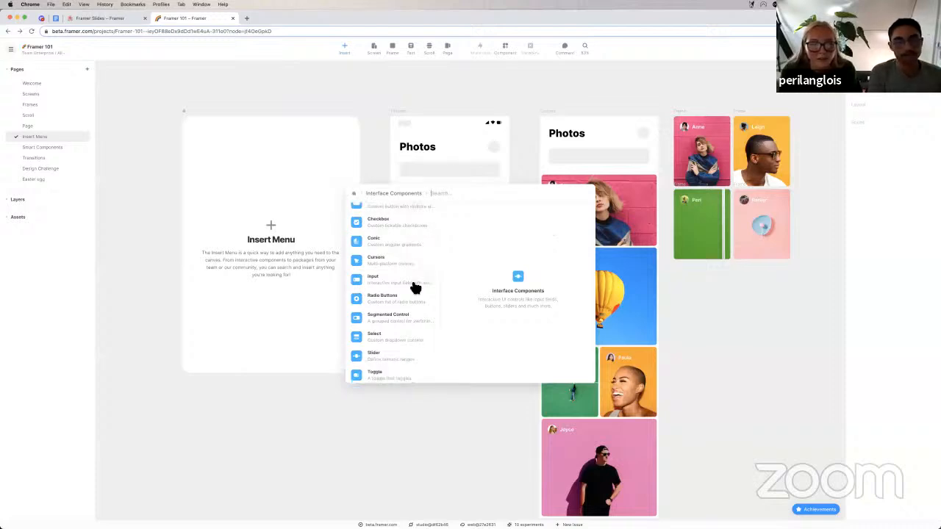
click(414, 287)
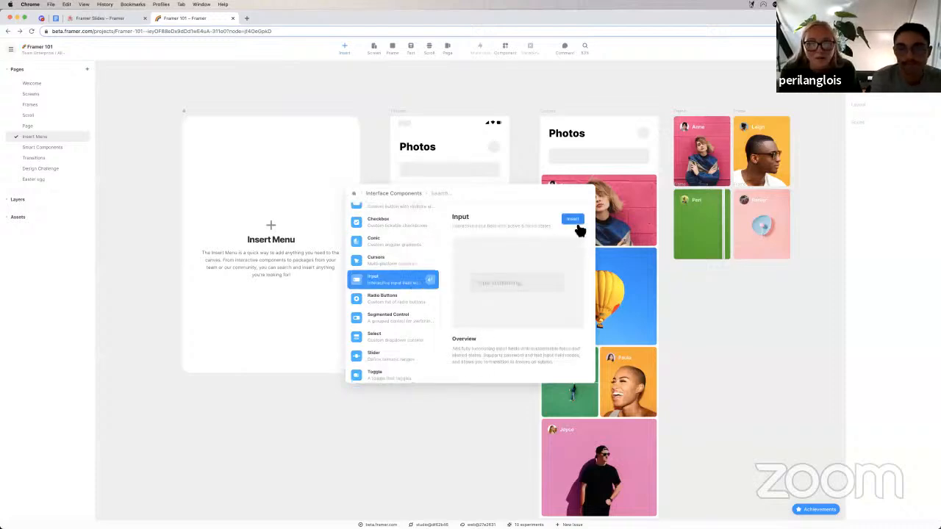
click(576, 222)
drag(470, 286, 504, 179)
Preview the Timeline screen, try out the new input field with a short sample entry, clear it, and exit the preview.
click(396, 111)
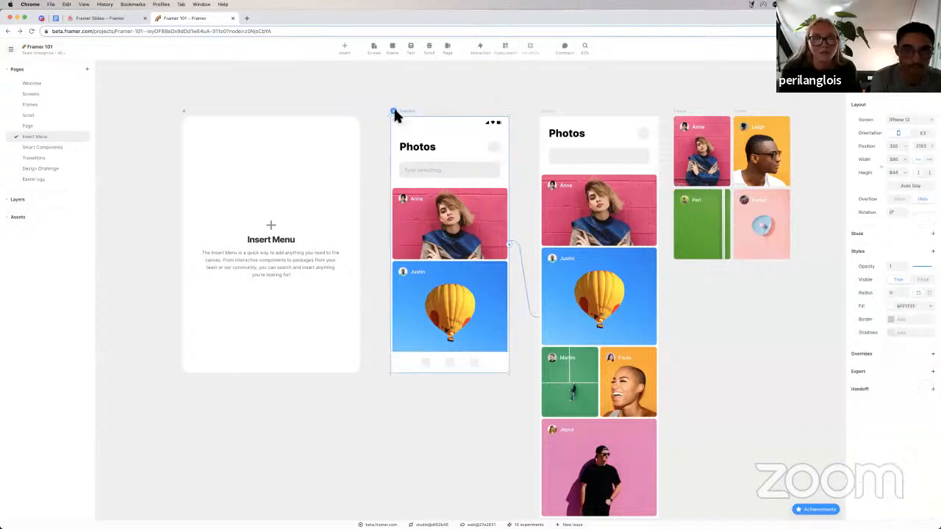
click(394, 111)
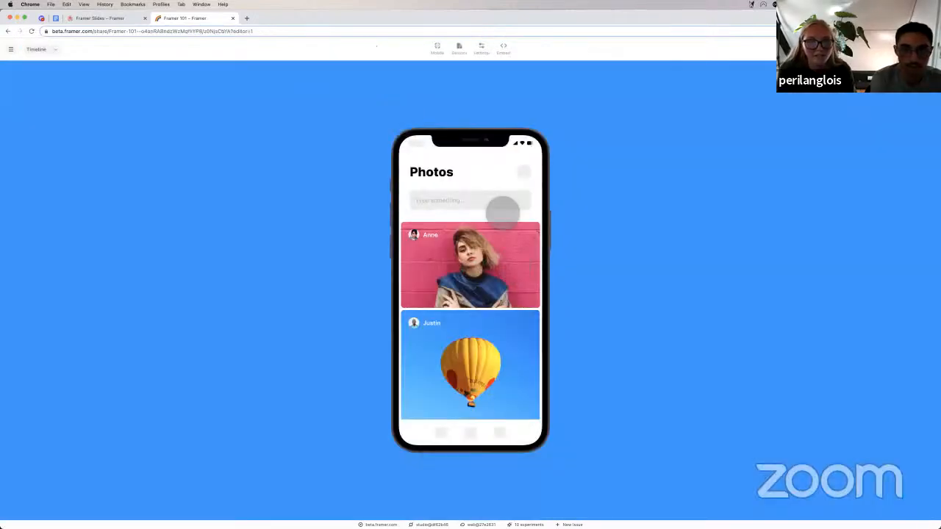
click(503, 209)
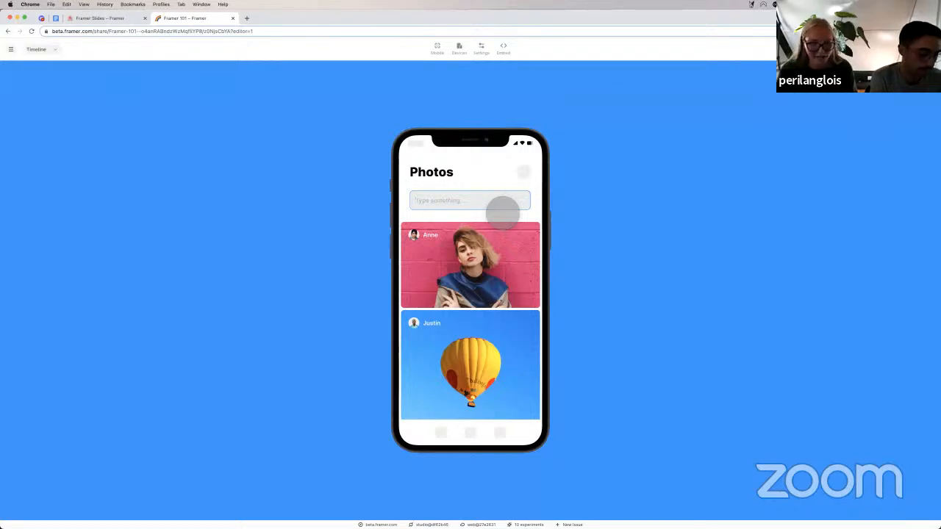
text(per)
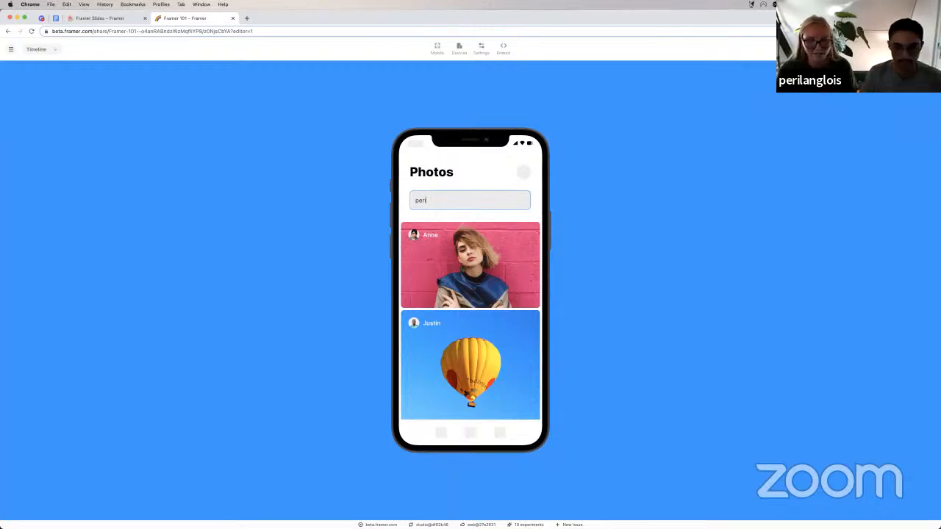
key(BackSpace)
key(BackSpace)
key(BackSpace)
key(BackSpace)
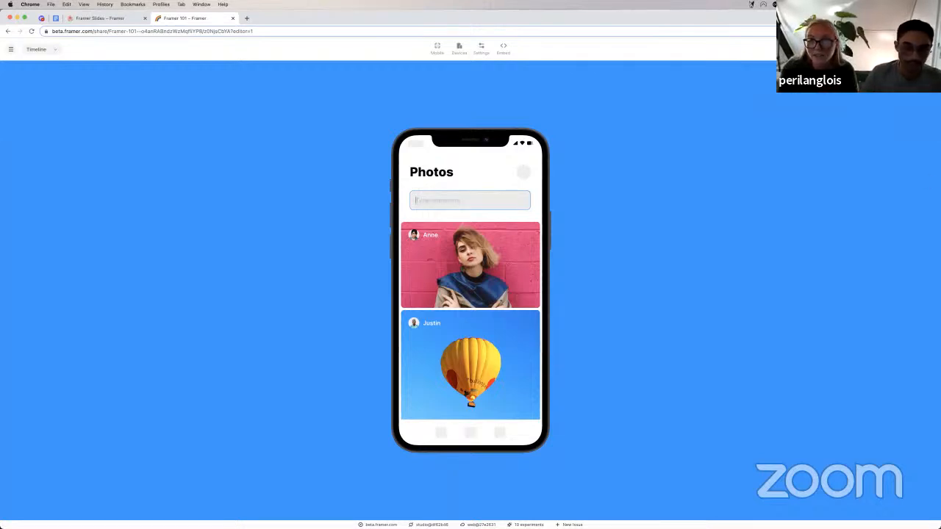
key(Escape)
Look over the Input component's properties, including its Focus color, and turn on its Password option.
click(461, 168)
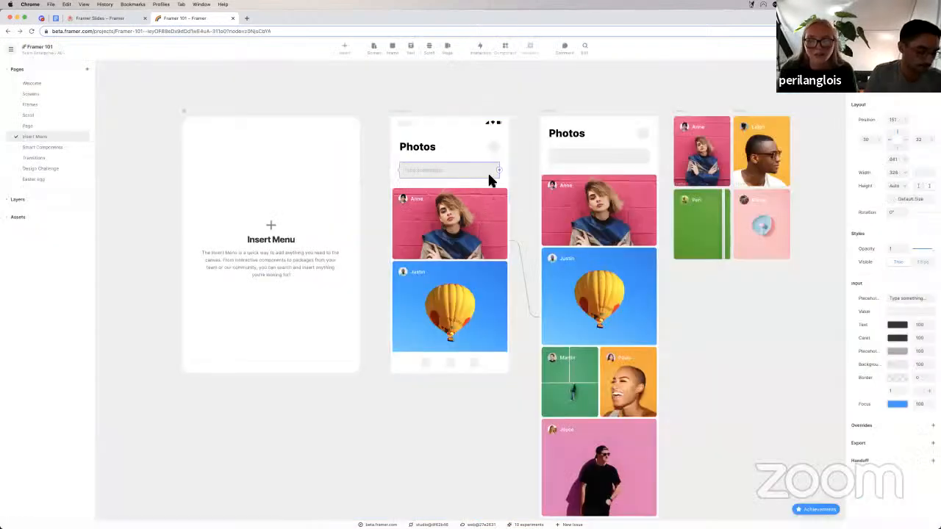
scroll(891, 335, down, 5)
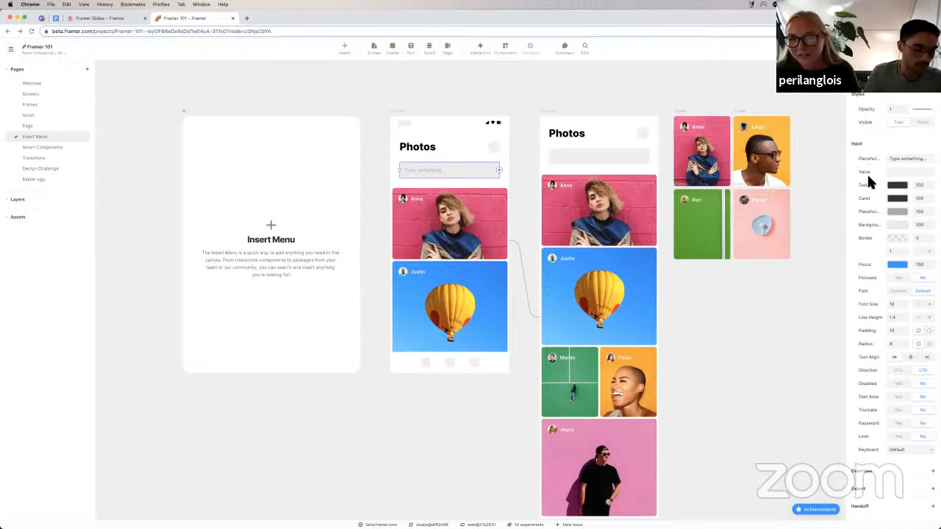
click(903, 269)
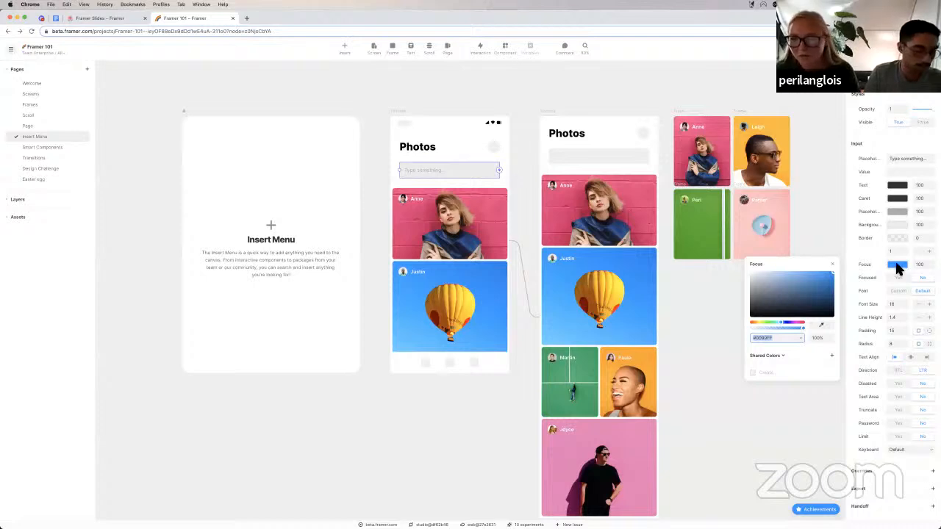
click(833, 263)
click(834, 264)
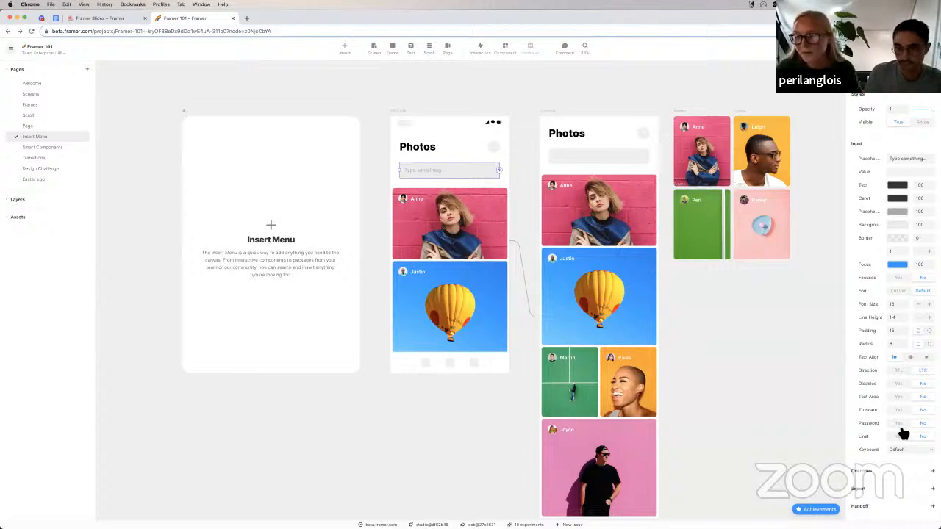
click(900, 425)
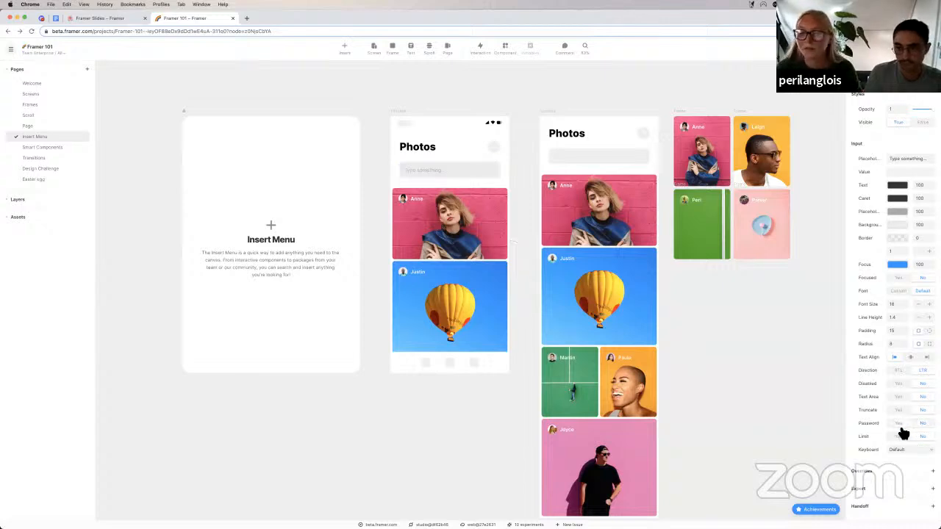
Preview the Timeline screen, test the input field by entering a sample password, clear it, and exit the preview.
click(397, 113)
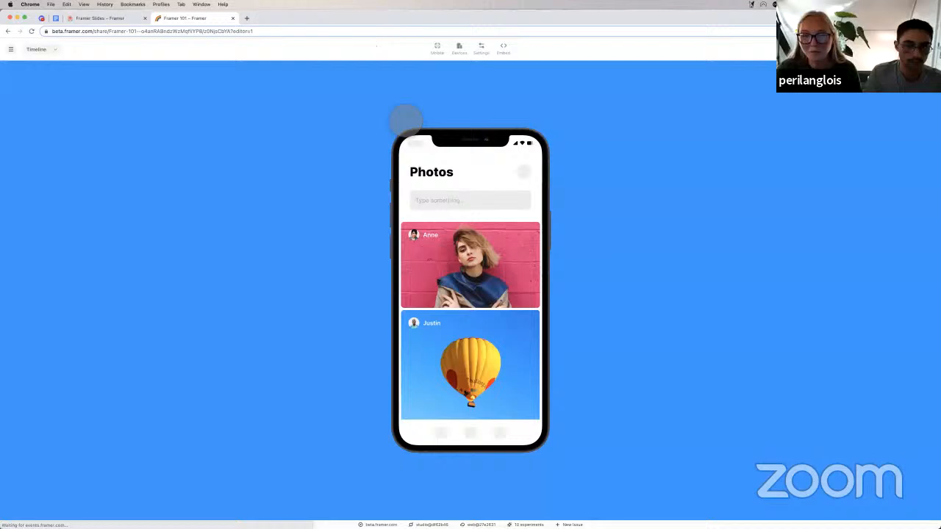
click(450, 206)
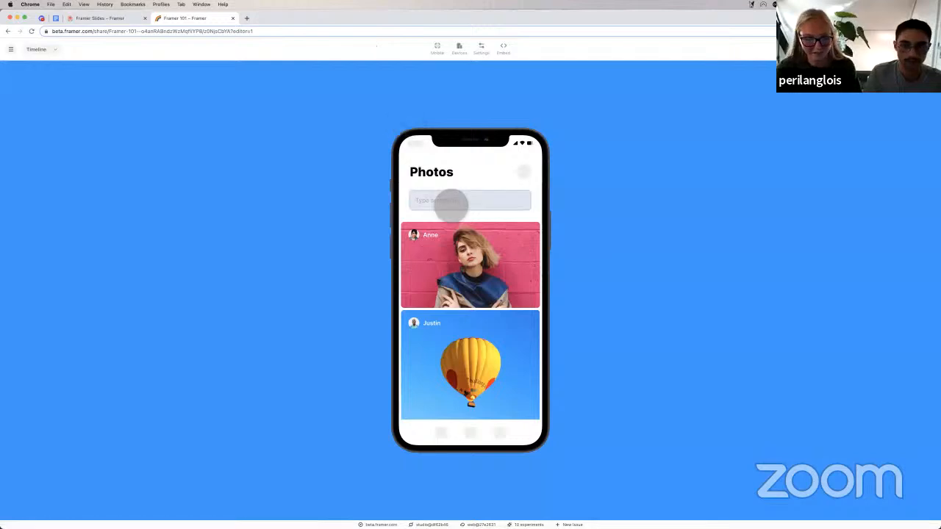
text(••••••••••••••••)
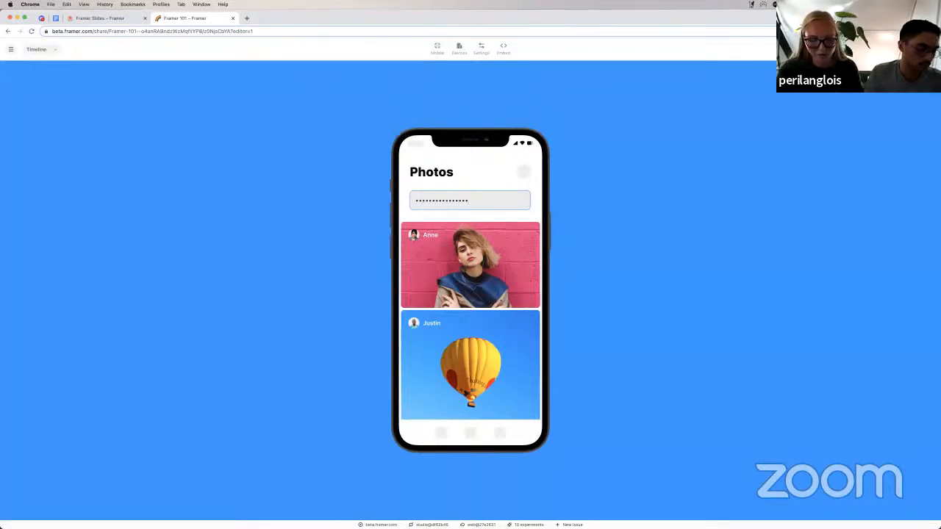
key(BackSpace)
key(BackSpace)
key(BackSpace)
key(BackSpace)
key(BackSpace)
key(BackSpace)
key(BackSpace)
key(BackSpace)
key(BackSpace)
key(BackSpace)
key(BackSpace)
key(BackSpace)
key(BackSpace)
key(BackSpace)
key(BackSpace)
key(BackSpace)
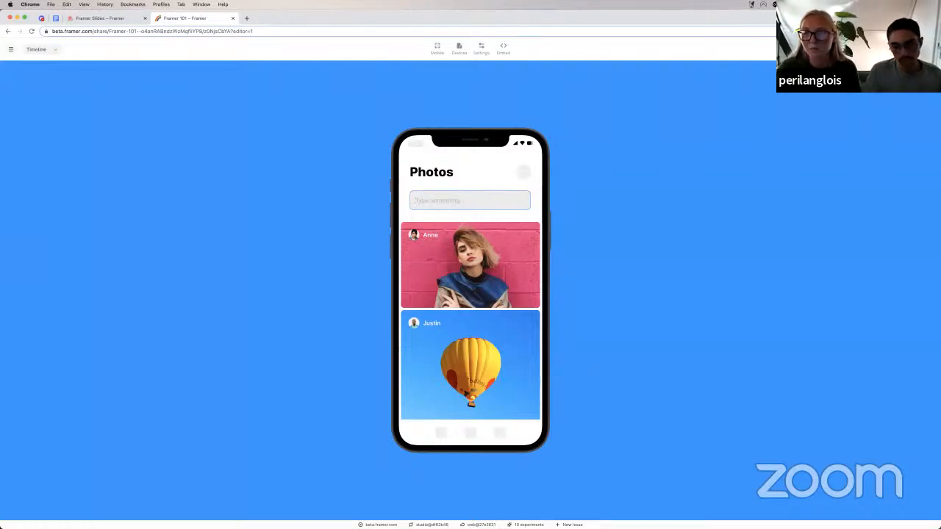
key(Escape)
scroll(697, 120, right, 1)
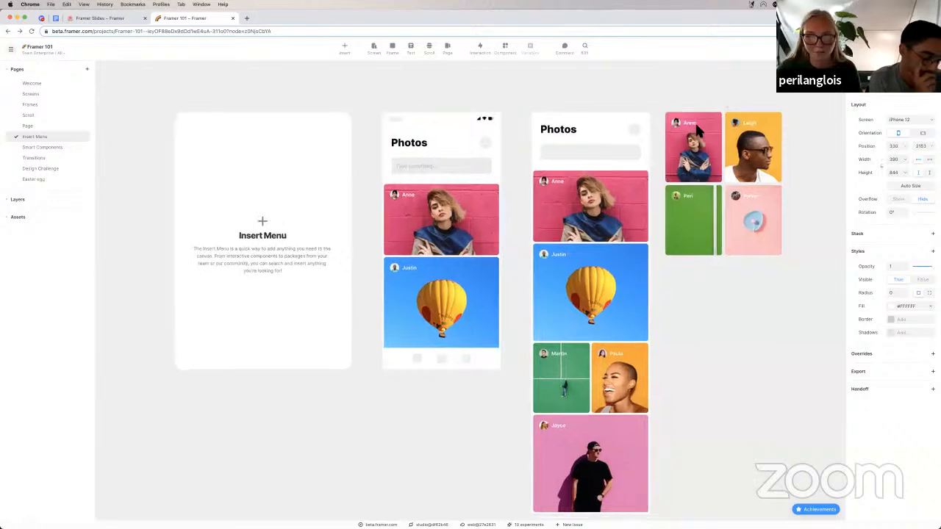
click(466, 164)
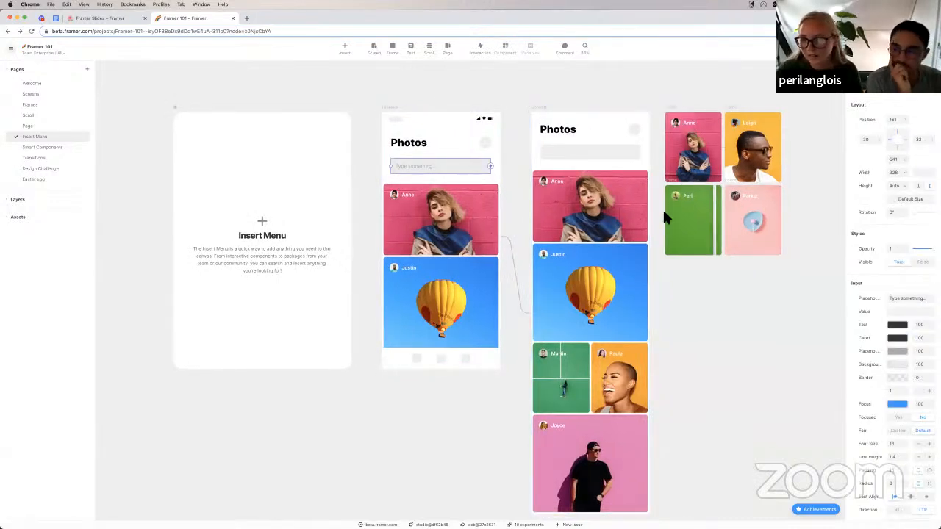
scroll(851, 297, down, 1)
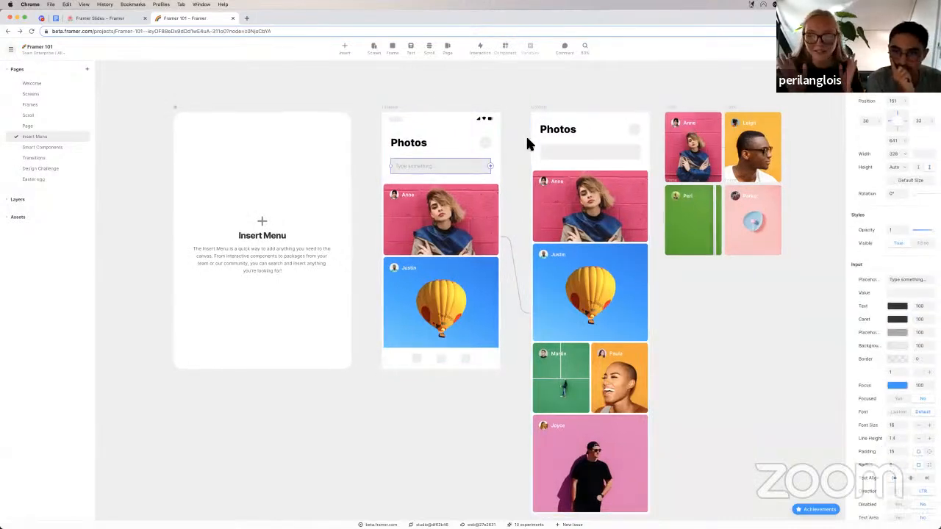
Insert an Avatar media component and place it over the grey circle beside the Timeline screen's Photos title.
click(345, 51)
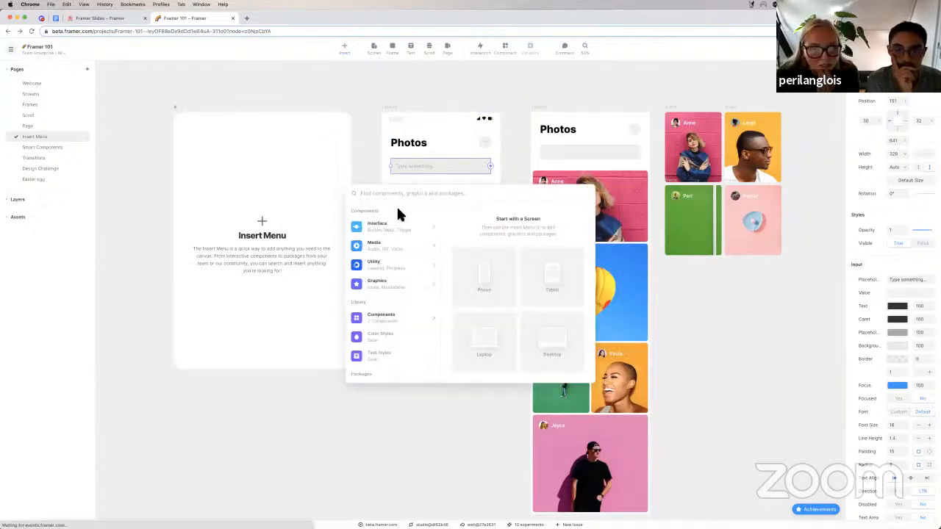
click(405, 245)
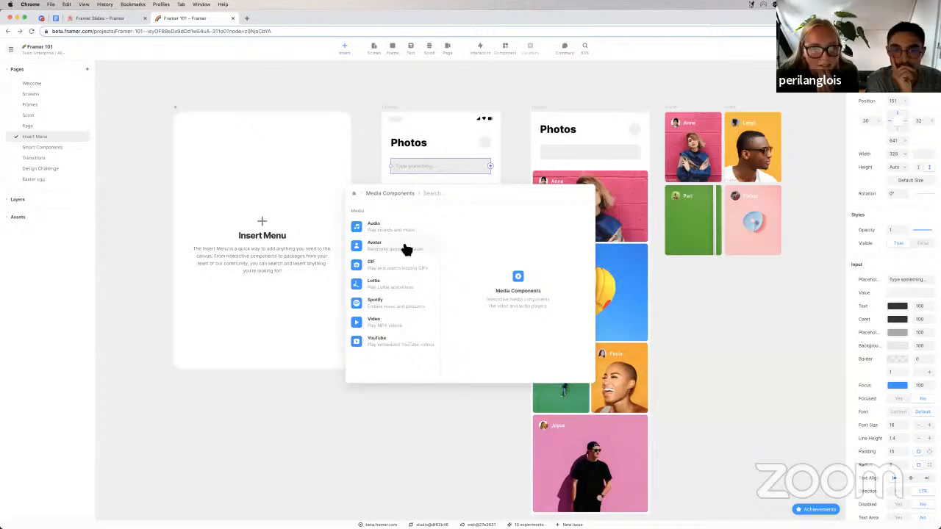
click(405, 247)
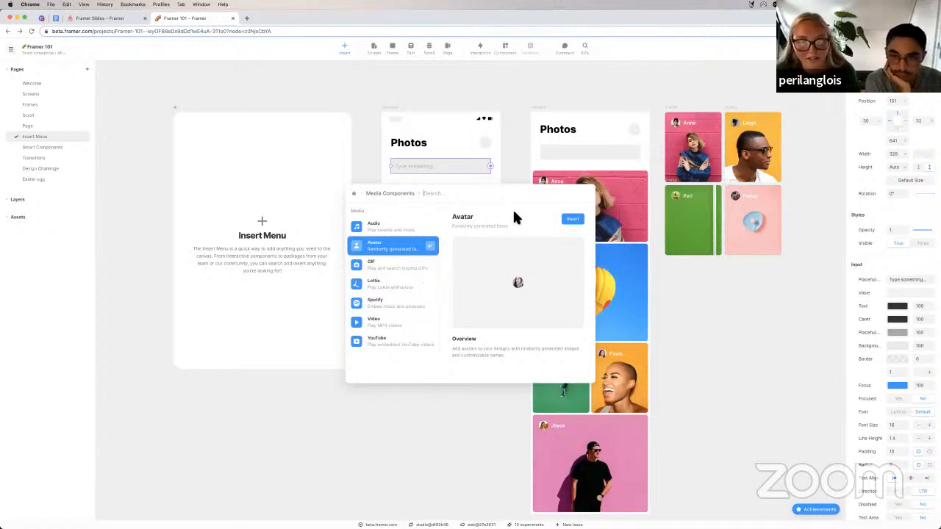
click(572, 220)
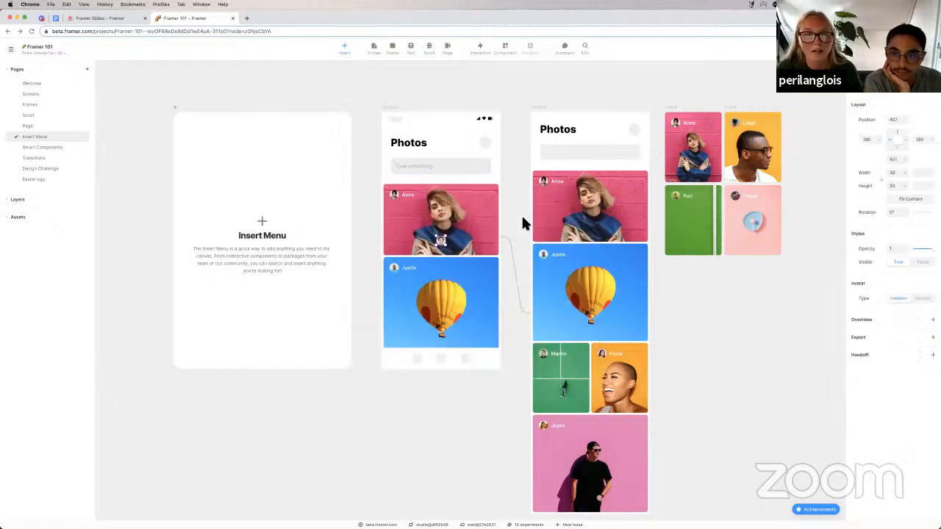
drag(441, 239, 487, 145)
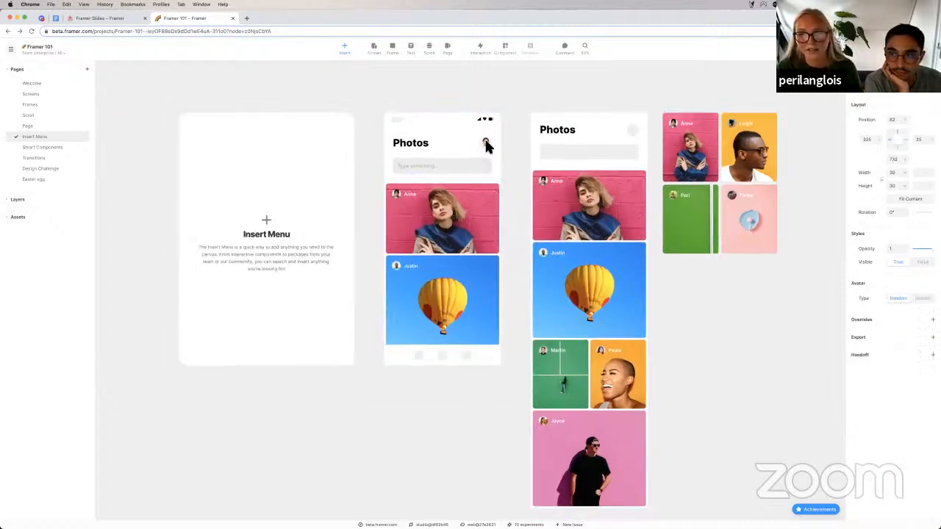
Resize the avatar to 40 by 40 to cover the grey circle and set its type to Custom.
scroll(485, 145, up, 5)
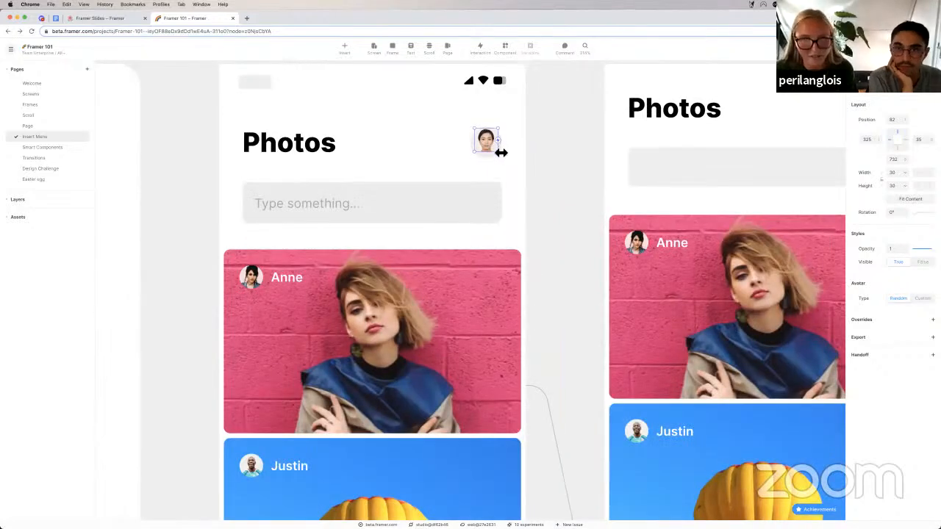
mouse_move(500, 154)
mouse_down()
mouse_move(511, 163)
mouse_move(489, 150)
mouse_up()
scroll(491, 154, down, 3)
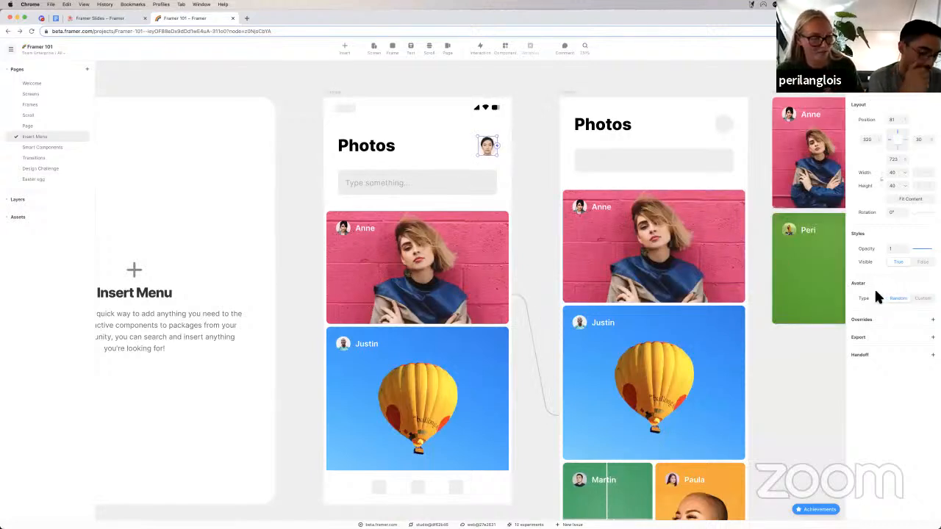
click(922, 298)
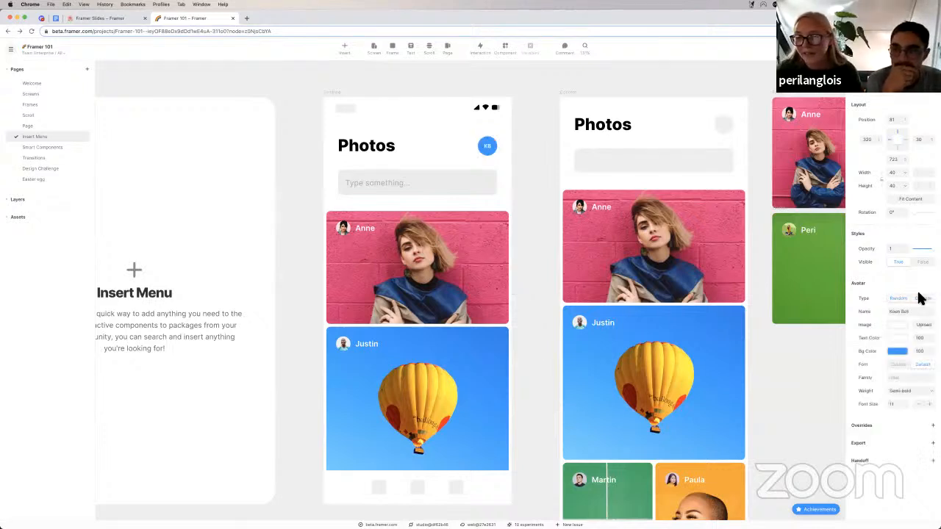
click(921, 298)
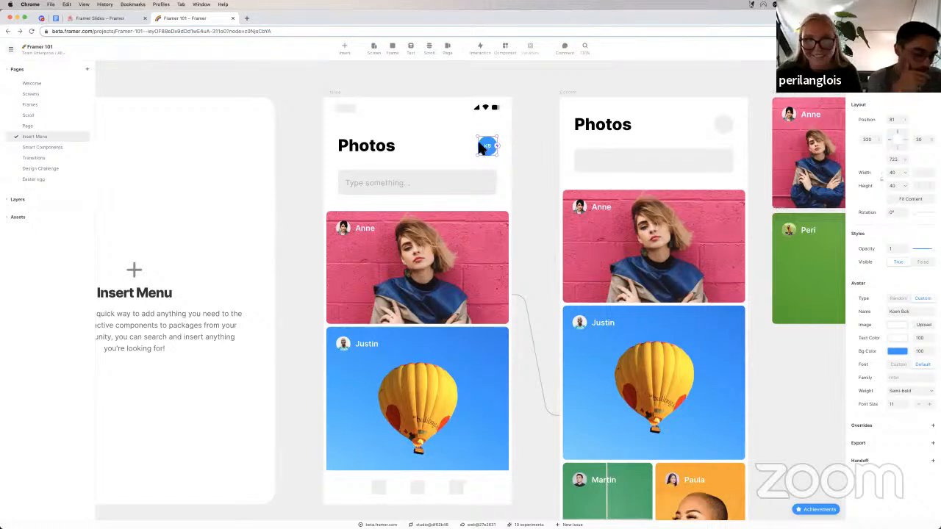
Search the insertable components for "tim", insert Time & Date, and place it over the grey placeholder in the Timeline screen's status bar.
scroll(486, 149, up, 1)
scroll(486, 150, up, 2)
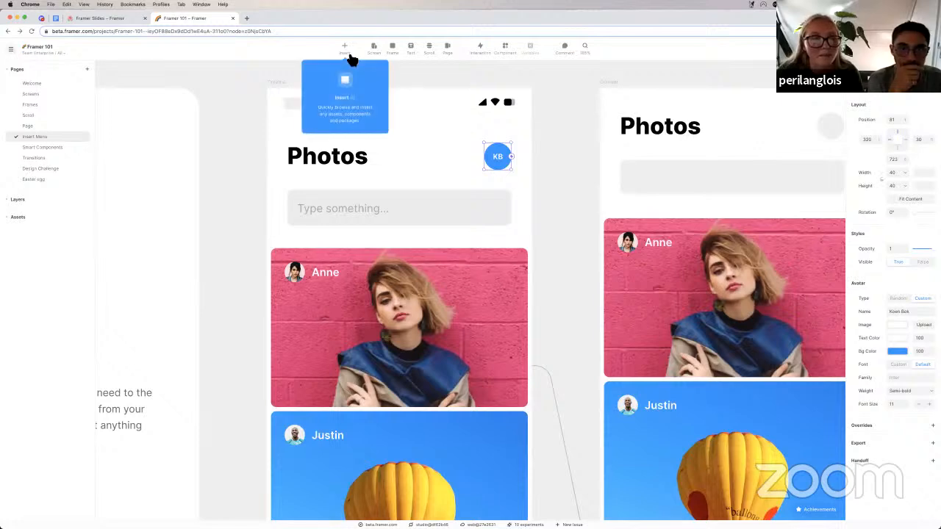
click(345, 49)
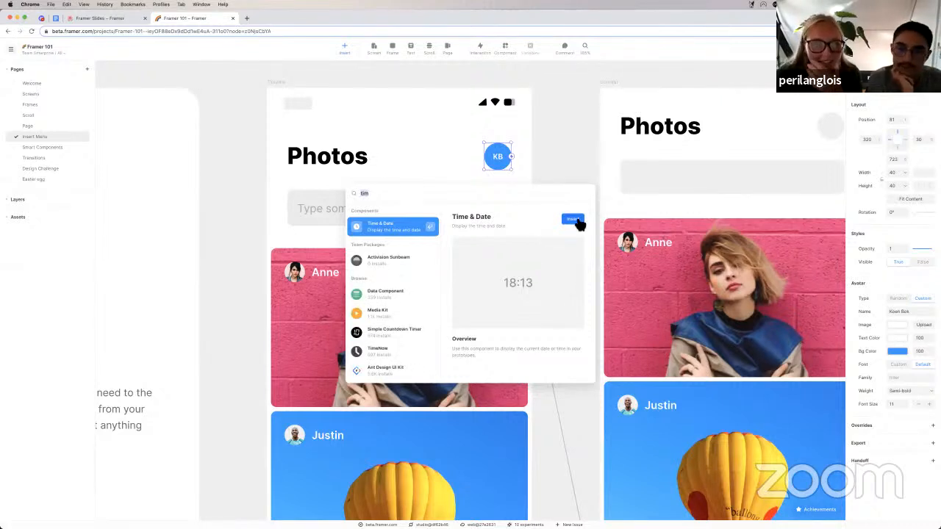
click(573, 220)
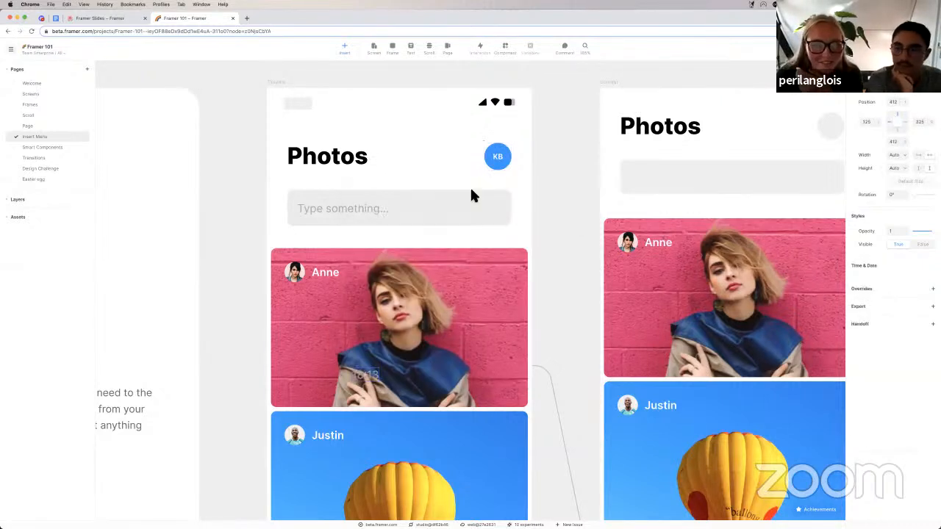
click(361, 377)
drag(249, 191, 296, 105)
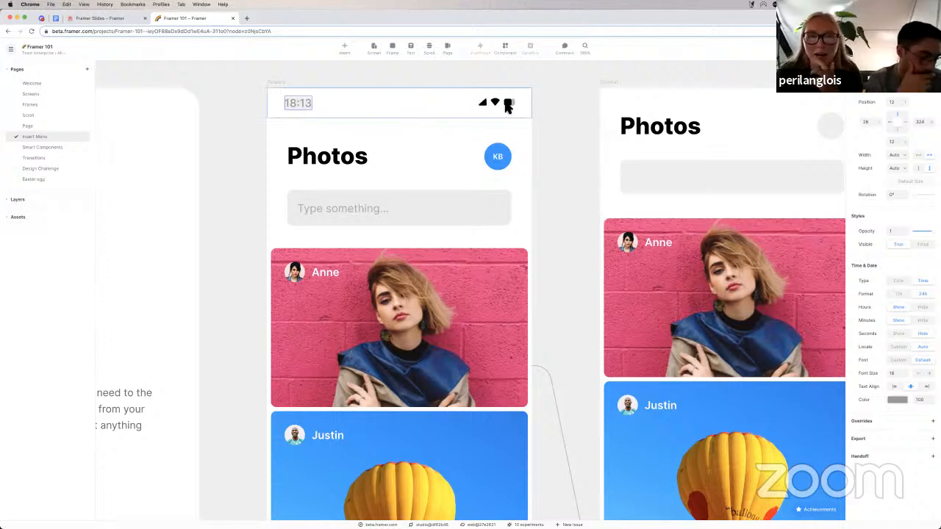
Set the Time & Date component's text color to black, 000000, and deselect it.
click(899, 400)
text(000000)
key(Return)
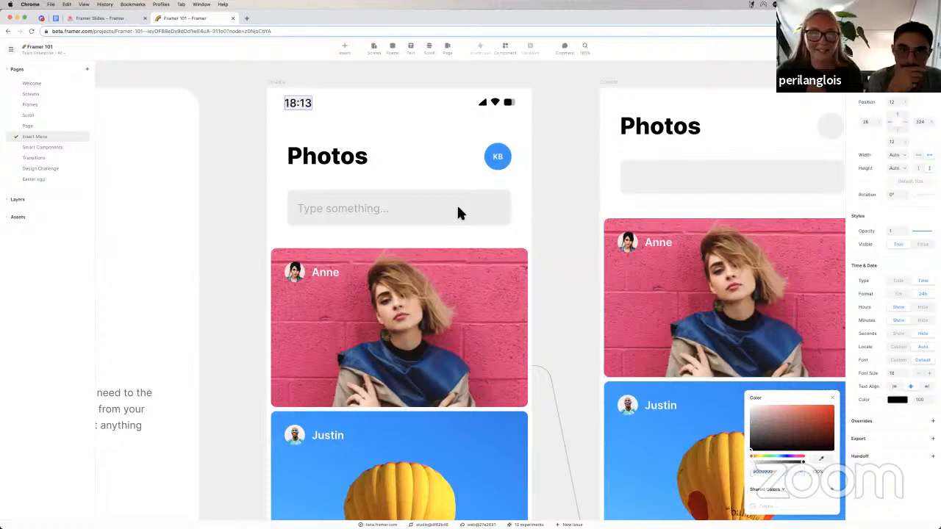
click(457, 206)
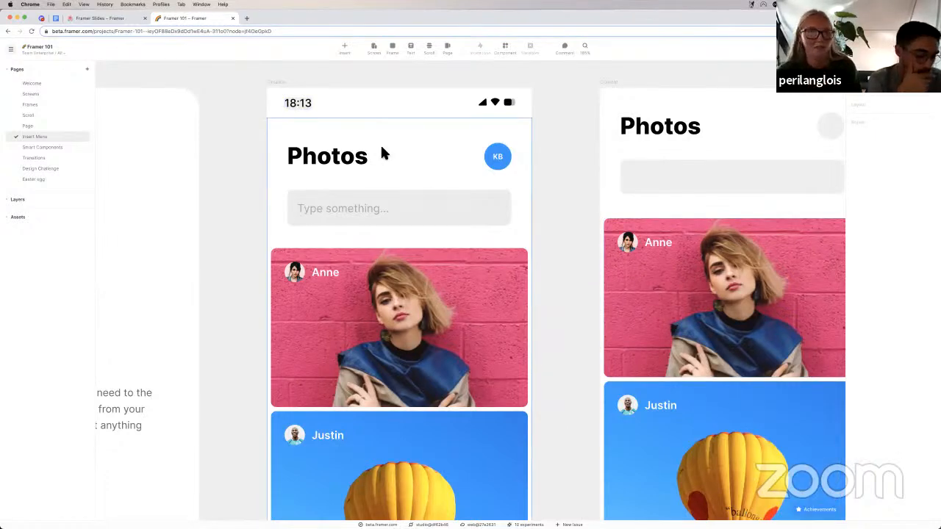
Switch the status bar's Time & Date component to Date with a numeric month, hidden year and custom locale.
click(306, 108)
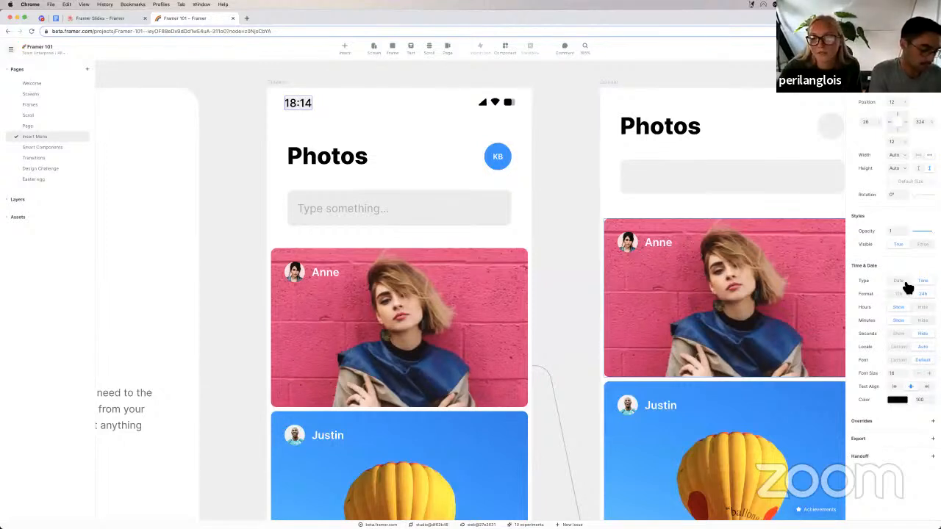
click(905, 282)
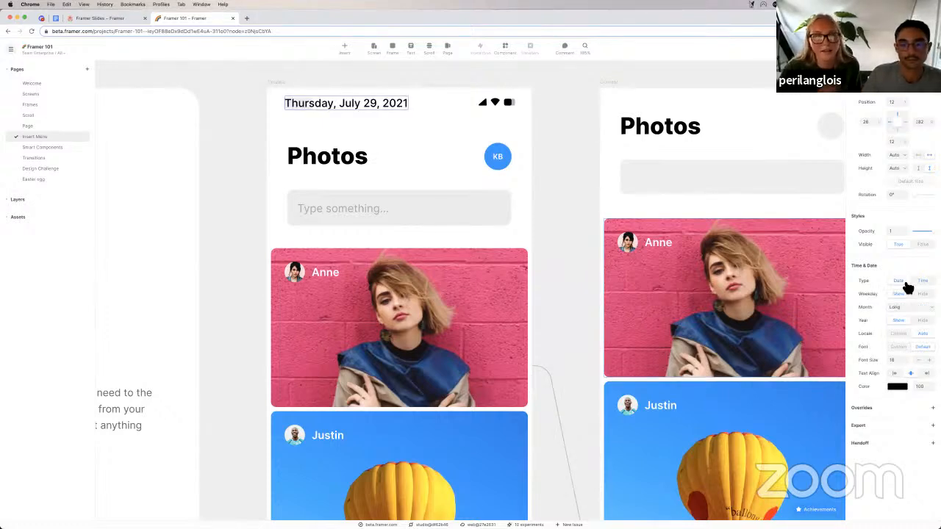
click(912, 307)
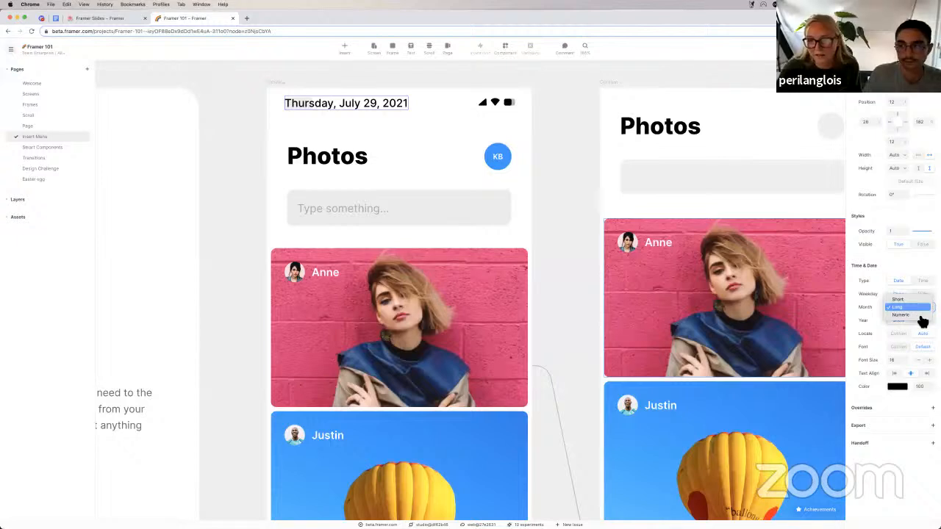
click(921, 321)
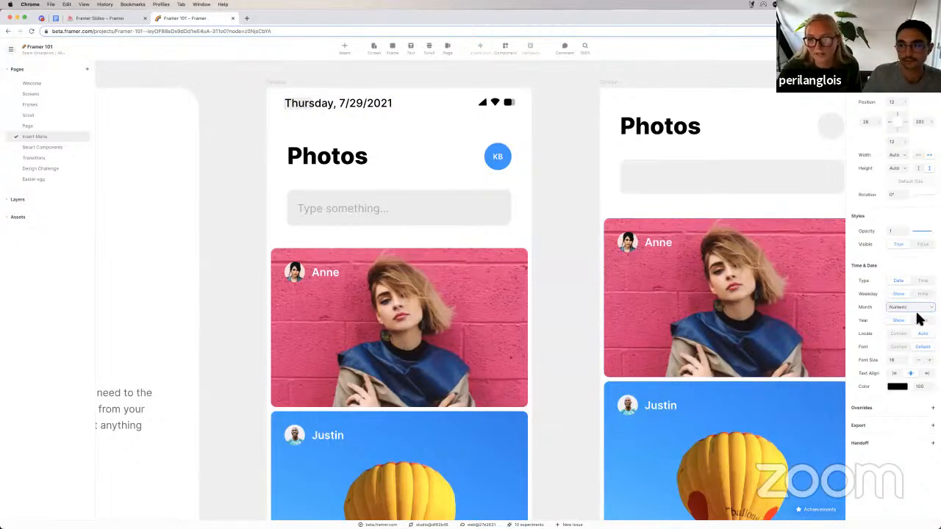
click(923, 322)
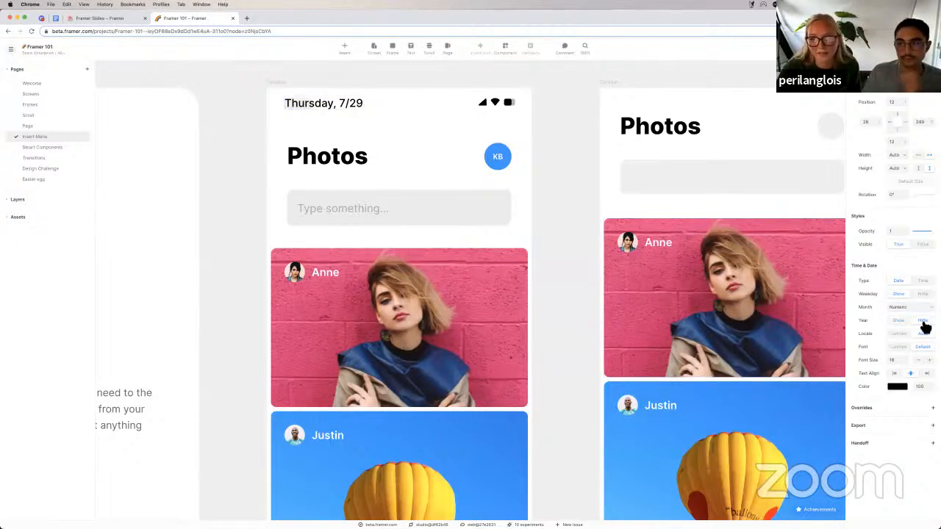
click(901, 334)
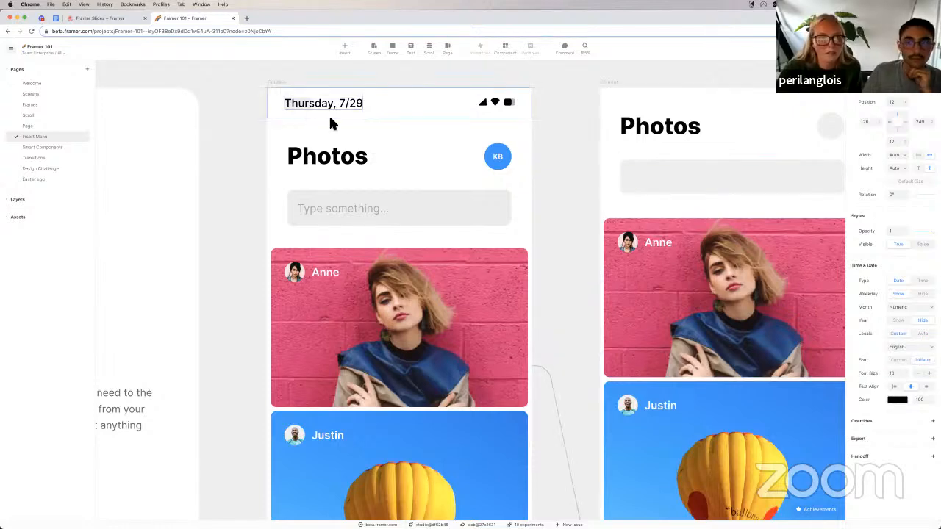
Insert a Material icon from the Graphics collection into the Timeline screen.
scroll(298, 109, down, 5)
scroll(300, 119, down, 2)
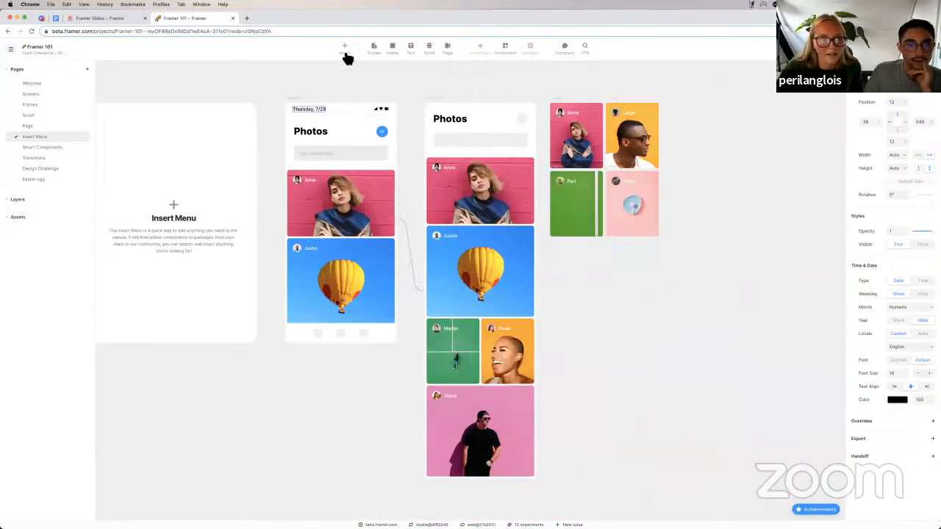
click(345, 49)
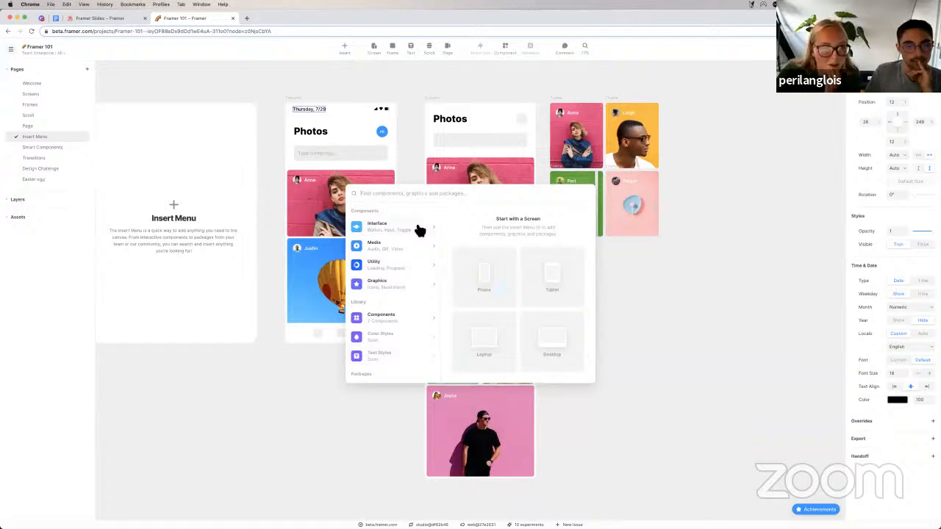
click(411, 286)
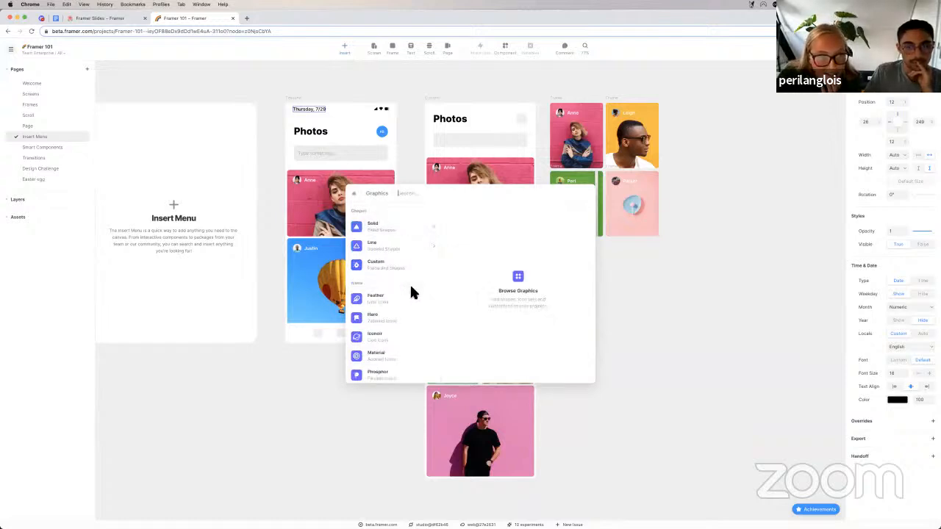
scroll(411, 290, down, 2)
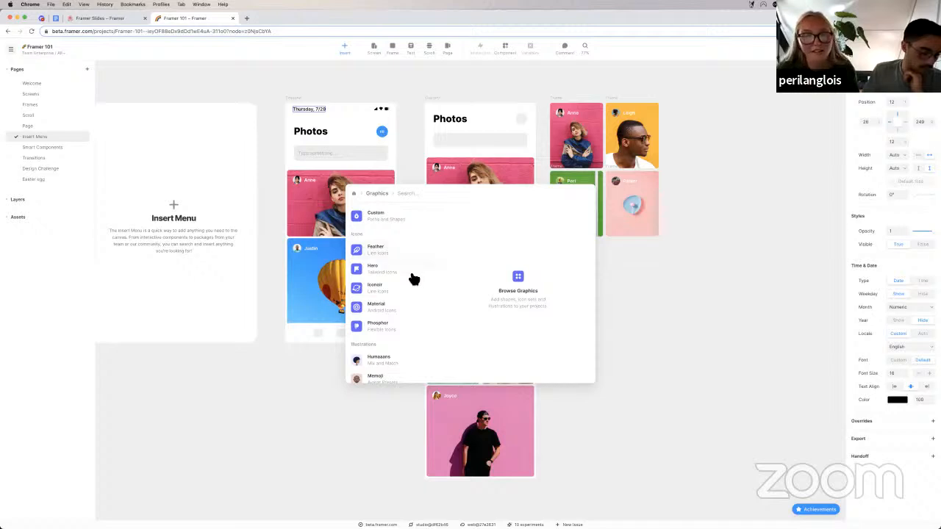
click(413, 314)
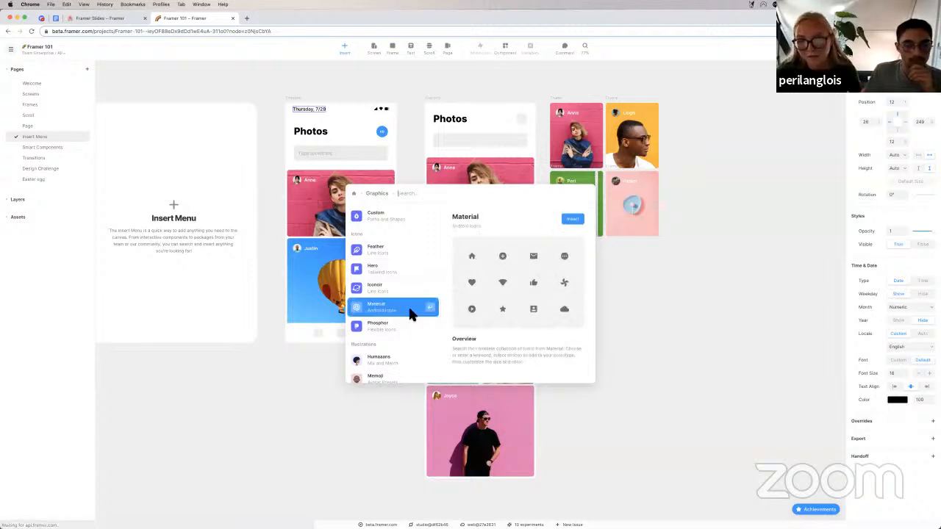
click(576, 224)
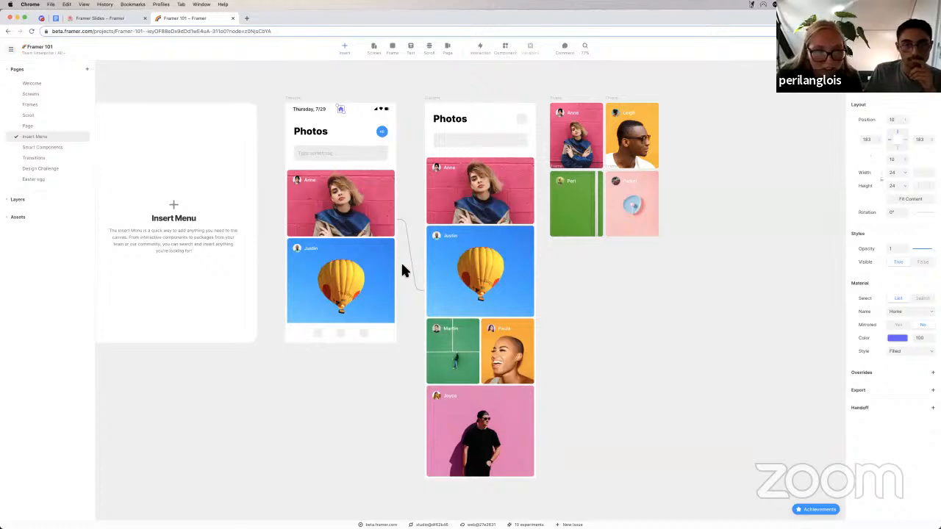
Move the Material home icon out of the status bar onto the empty canvas above the Timeline screen.
scroll(401, 261, up, 5)
scroll(402, 265, up, 5)
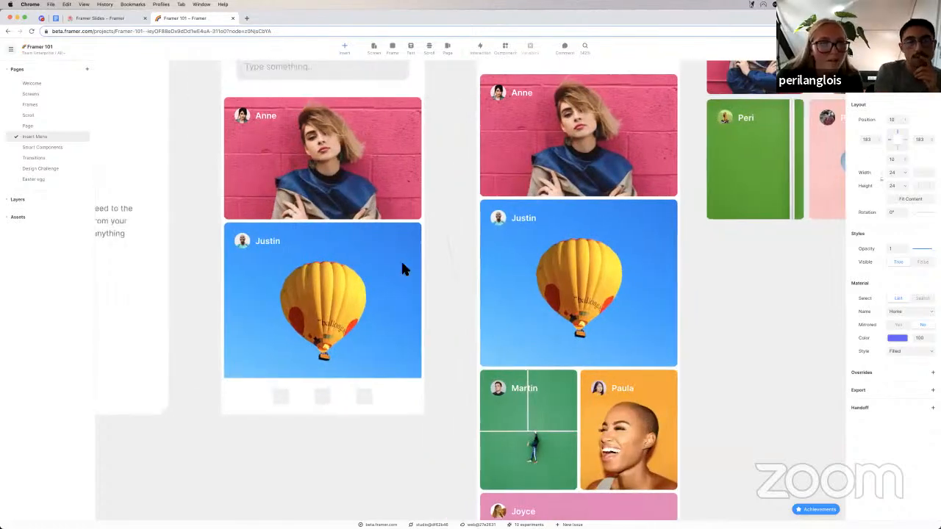
scroll(351, 192, up, 3)
drag(347, 196, 351, 132)
scroll(351, 136, up, 5)
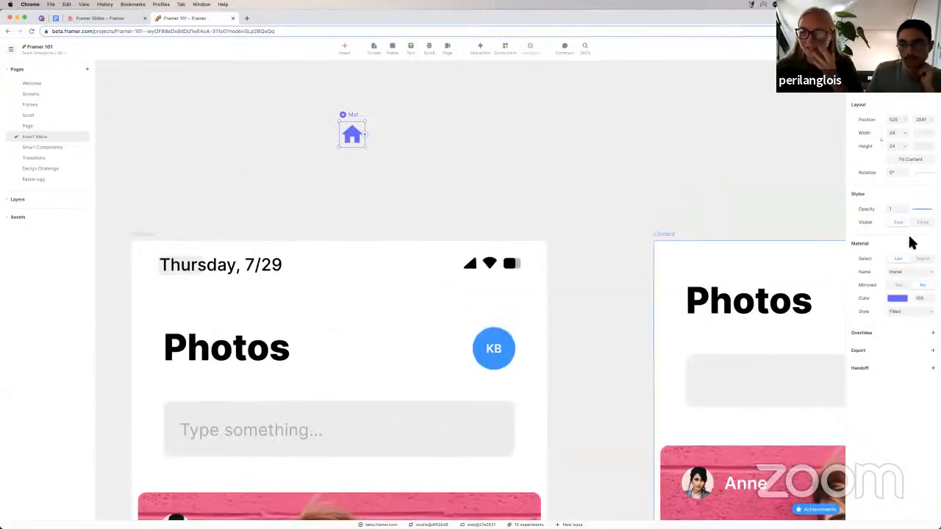
click(919, 273)
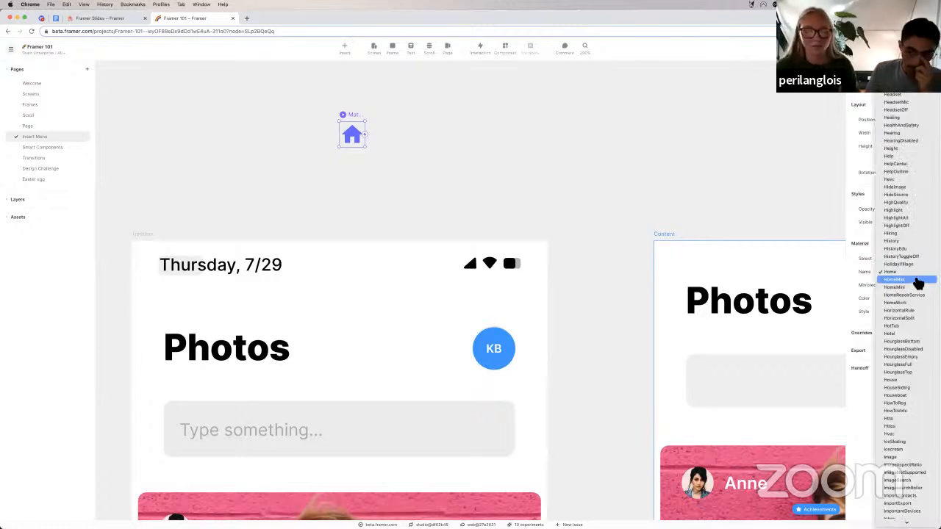
scroll(917, 280, down, 6)
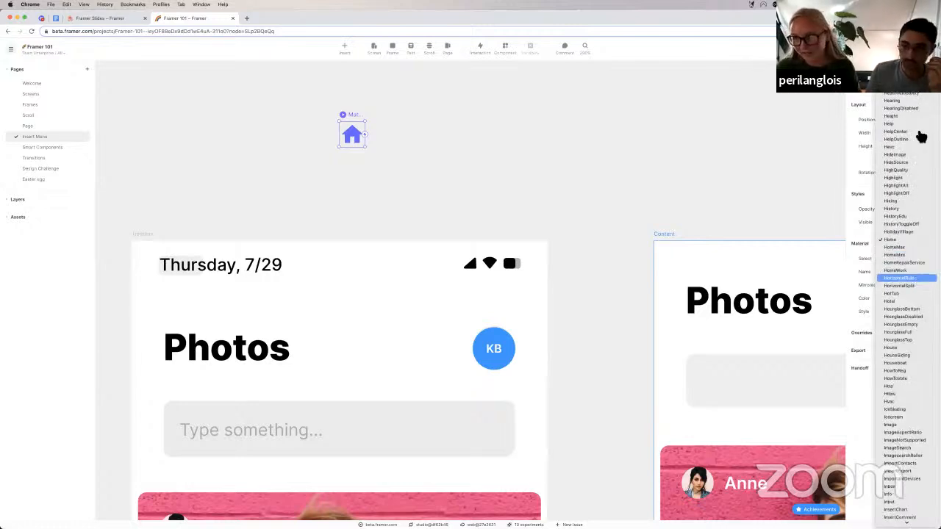
click(865, 234)
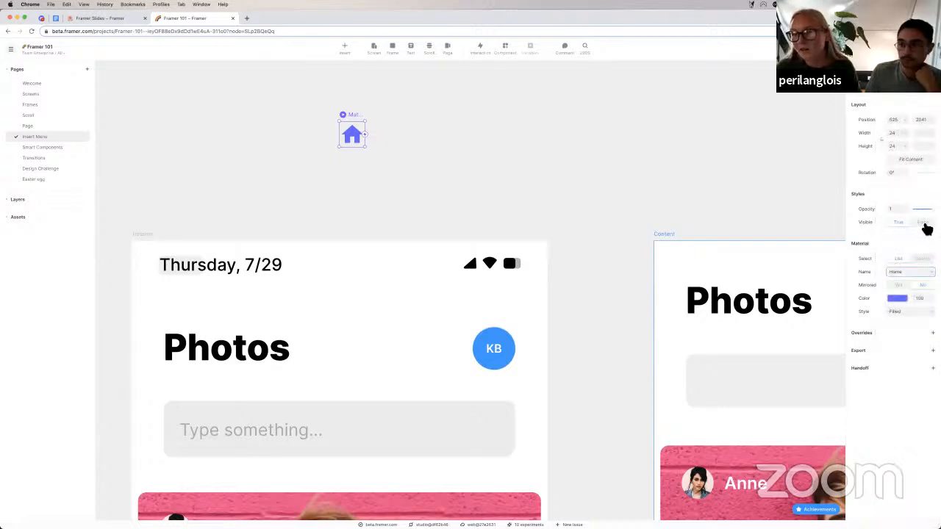
Switch the Material icon's selection method to Search and enter "plus" as the icon name.
click(921, 259)
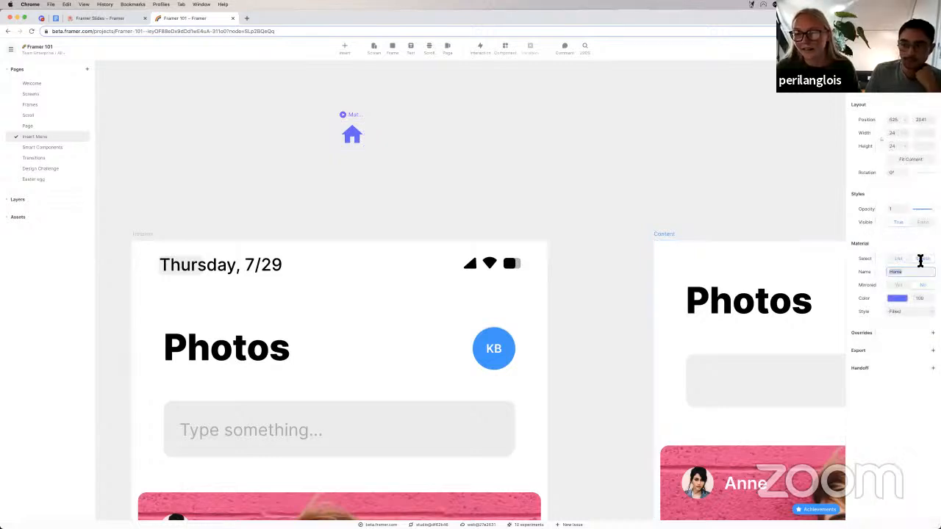
text(pl)
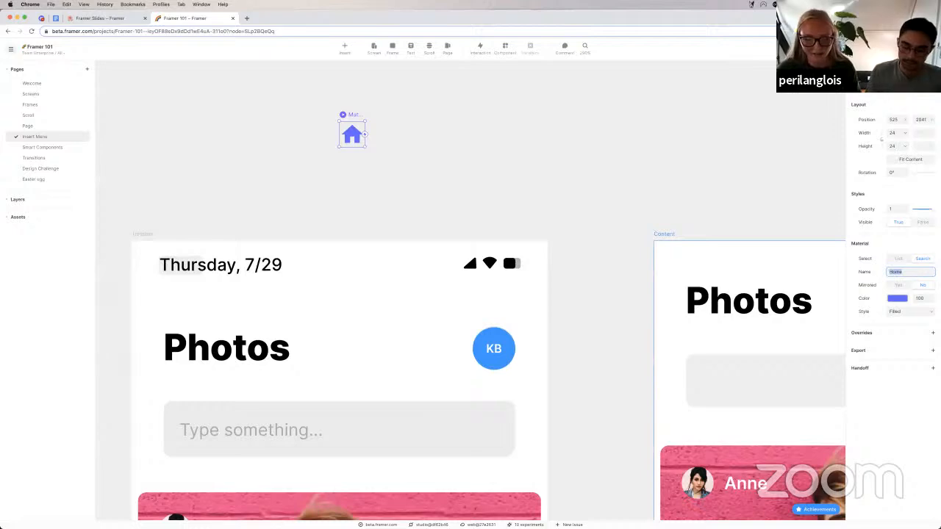
text(us)
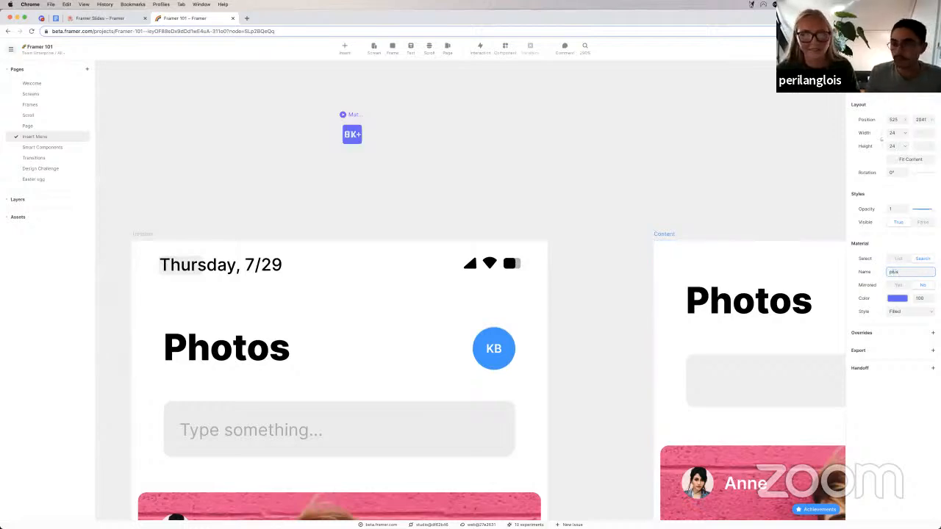
scroll(364, 139, up, 5)
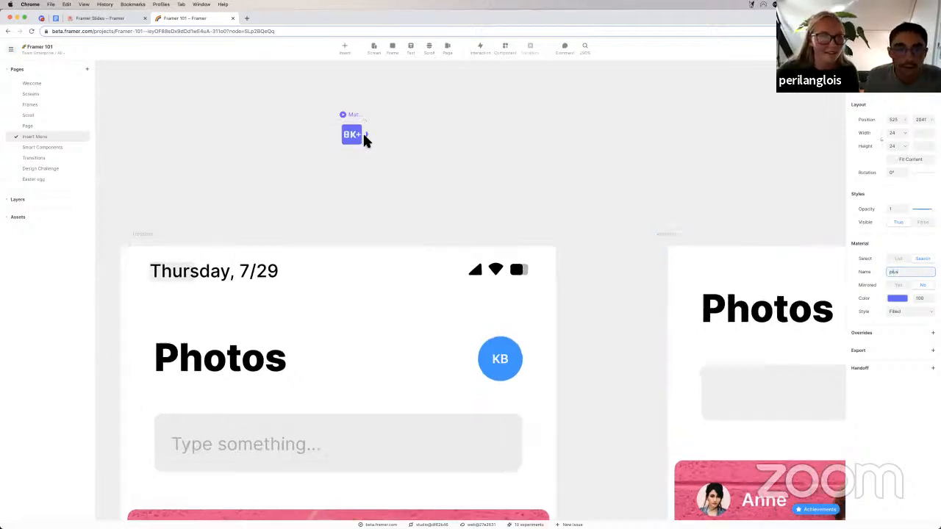
scroll(363, 131, down, 5)
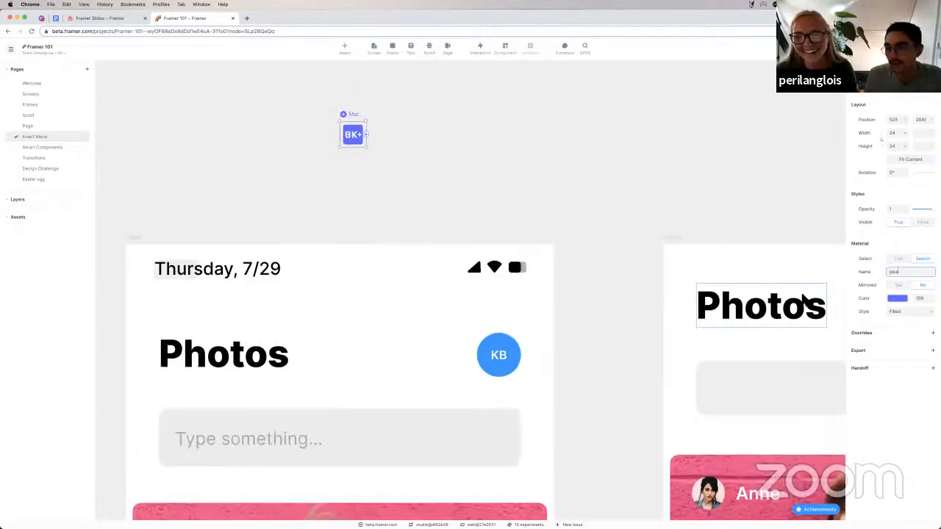
Replace the Material icon's search name with "x".
key(BackSpace)
key(BackSpace)
key(BackSpace)
key(BackSpace)
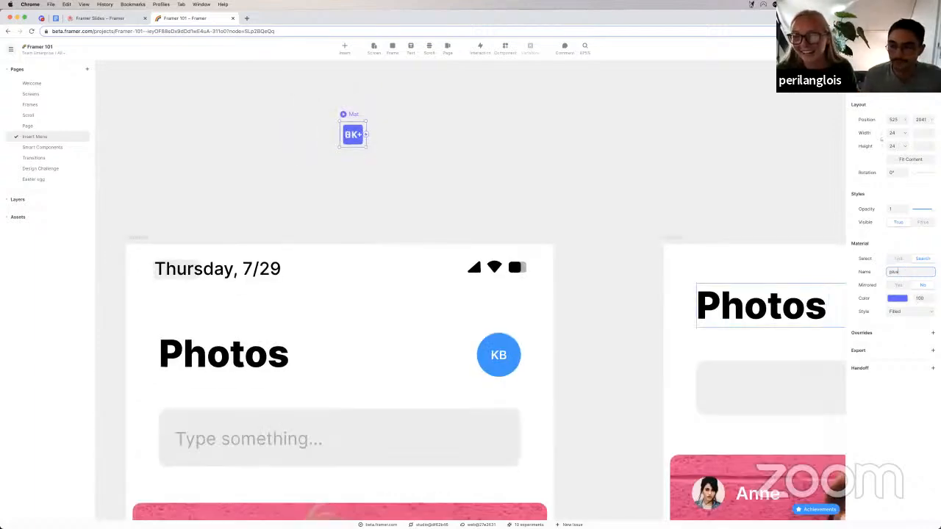
text(x)
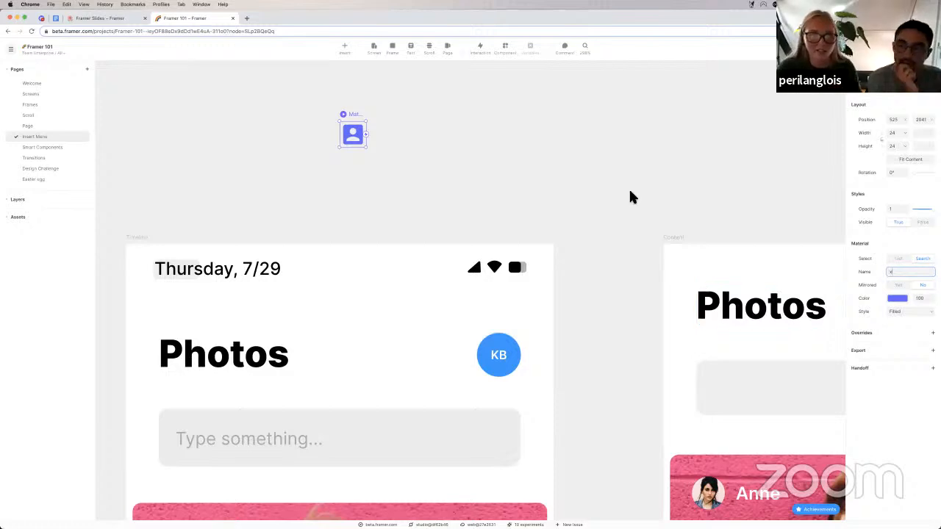
Place the Material icon over the first grey placeholder in the Timeline screen's bottom tab bar.
scroll(628, 187, down, 5)
scroll(594, 208, down, 1)
scroll(508, 133, down, 1)
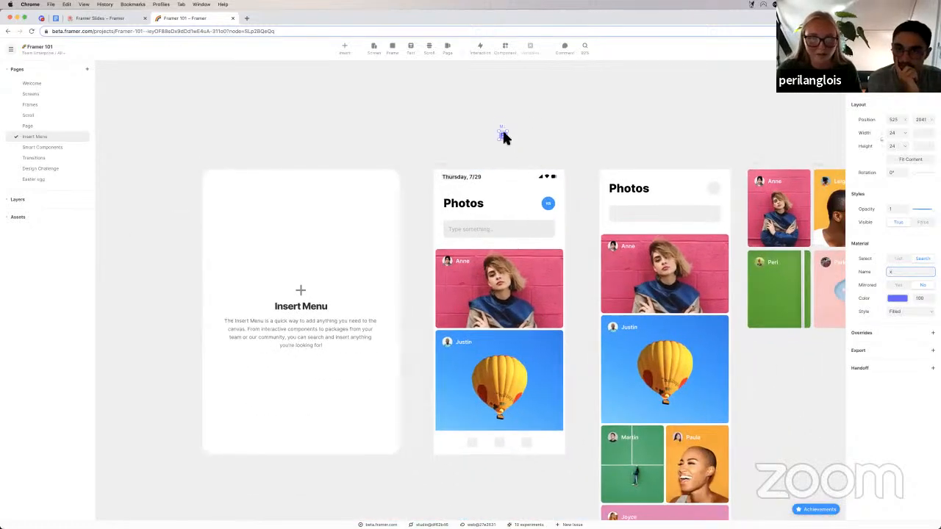
drag(503, 134, 475, 446)
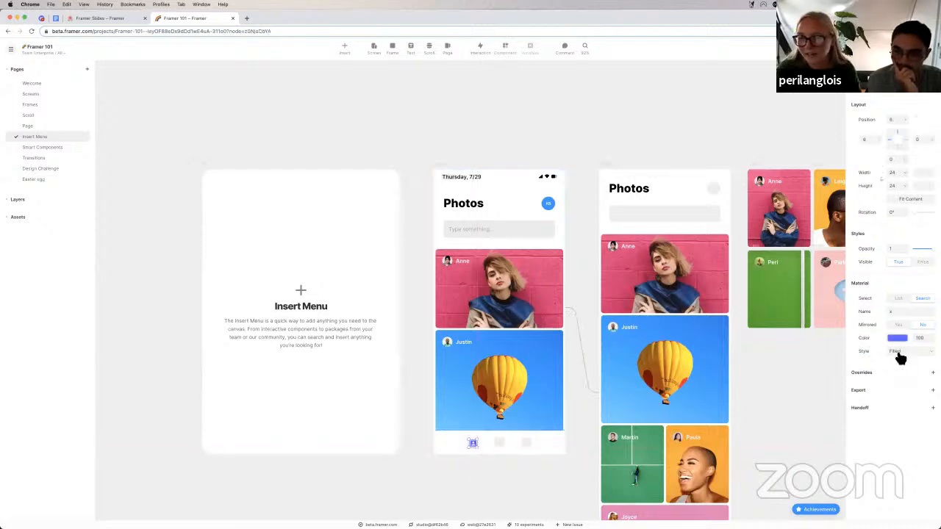
Try the TwoTone and Sharp styles on the tab bar's Material icon, and set its style to Rounded.
click(903, 351)
click(900, 360)
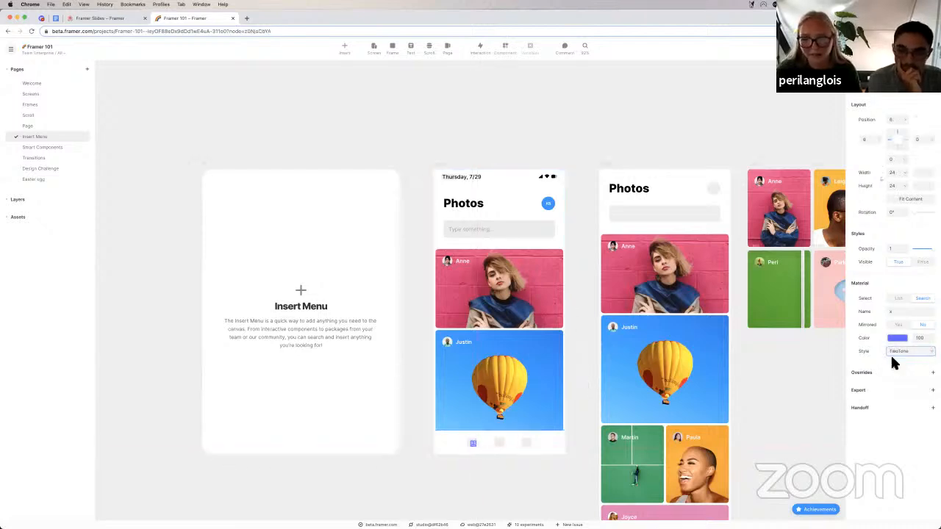
scroll(506, 445, up, 5)
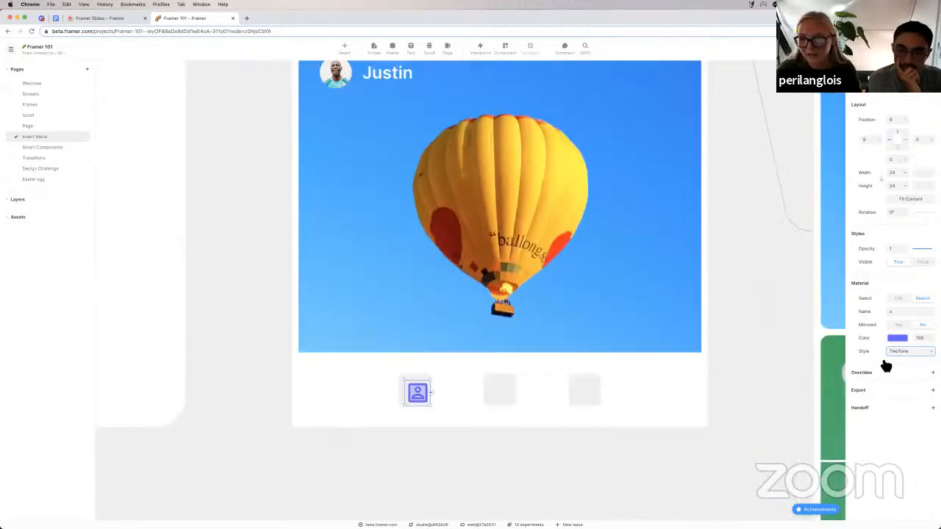
click(903, 351)
click(902, 359)
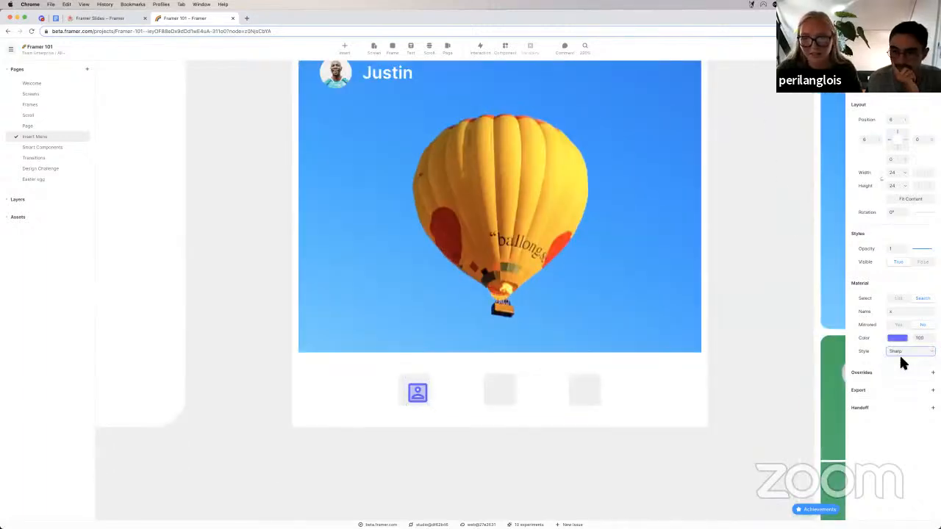
click(905, 357)
click(904, 360)
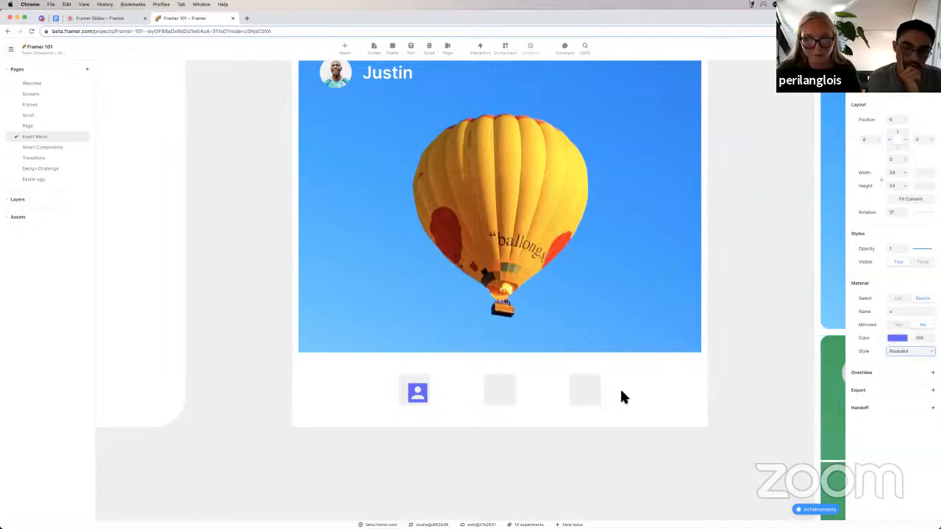
scroll(620, 387, down, 5)
scroll(620, 388, up, 3)
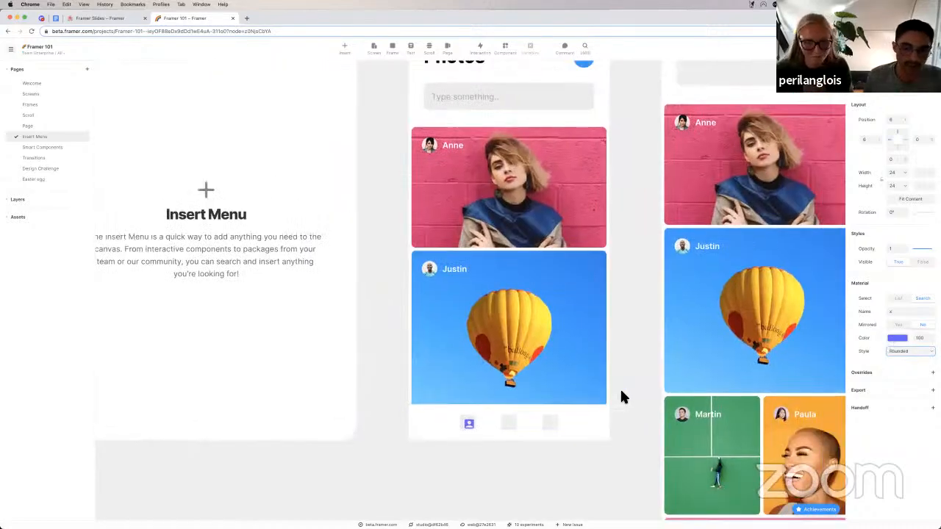
scroll(620, 397, down, 5)
scroll(620, 388, down, 3)
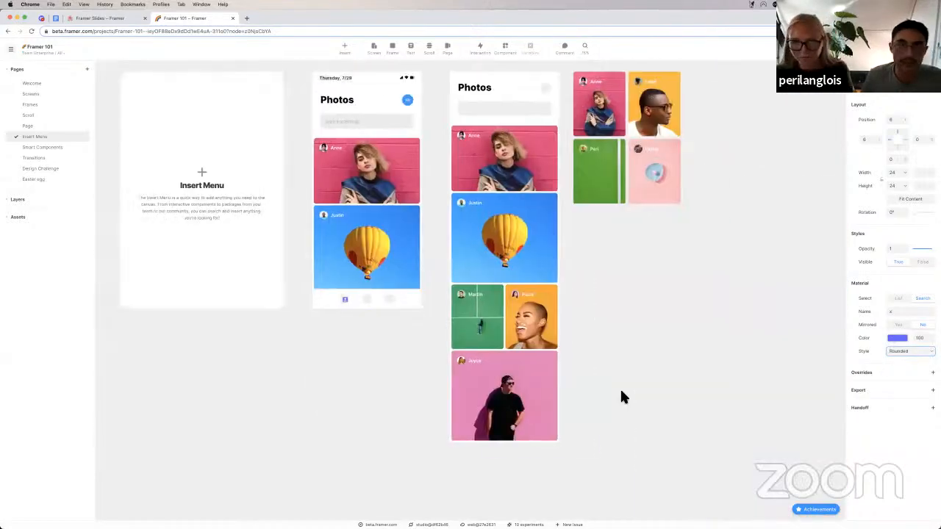
scroll(441, 242, up, 2)
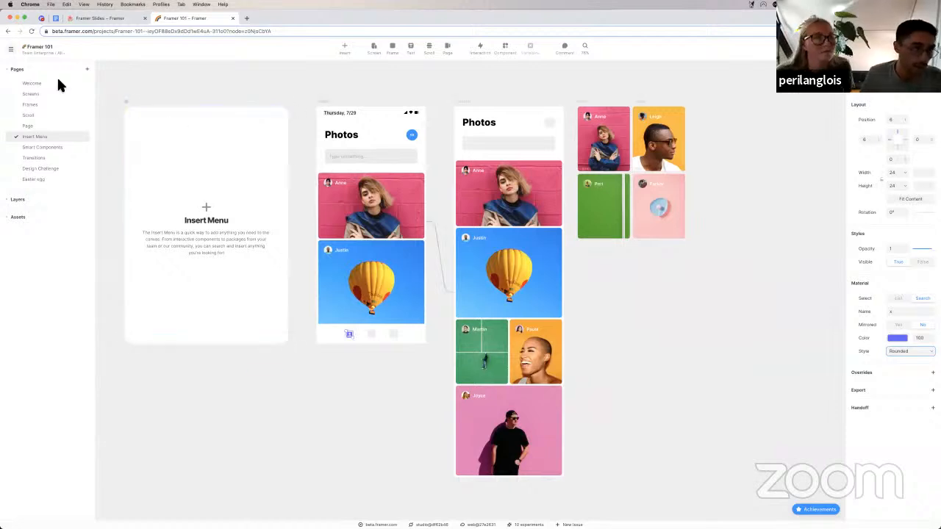
click(10, 49)
mouse_move(37, 71)
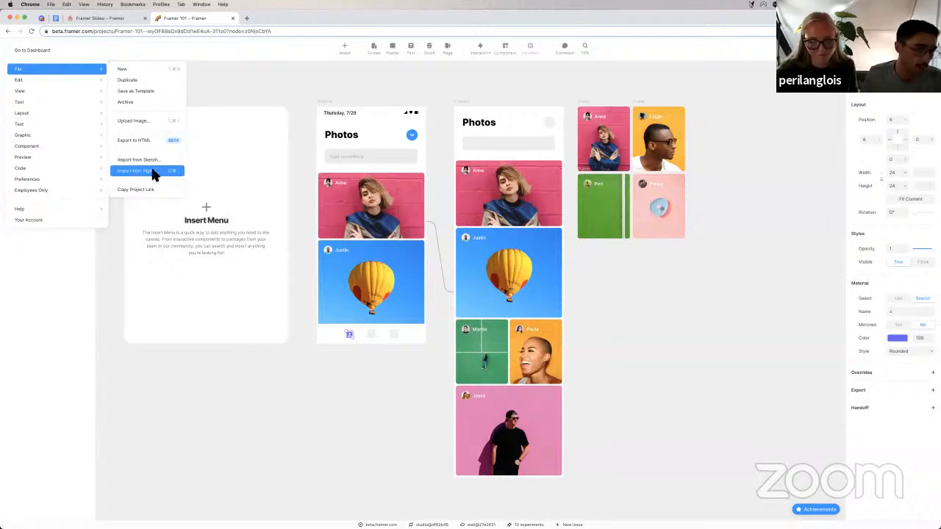
click(246, 134)
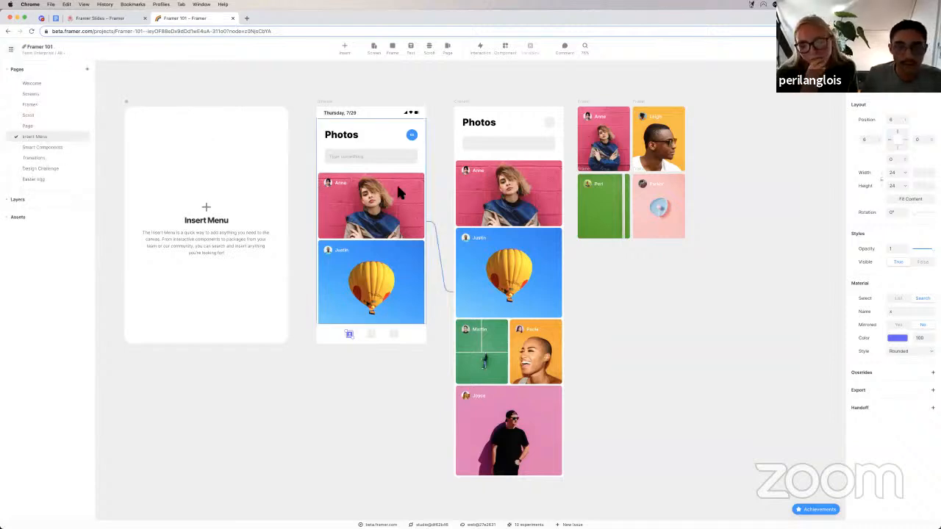
Look through the default components offered as replacements for the grey search bar frame under the second Photos heading.
click(519, 144)
right_click(519, 145)
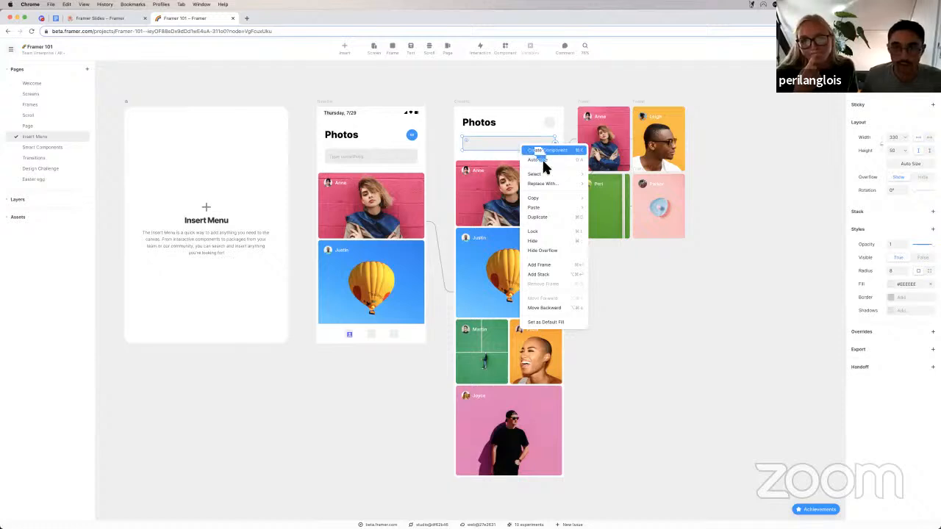
mouse_move(556, 183)
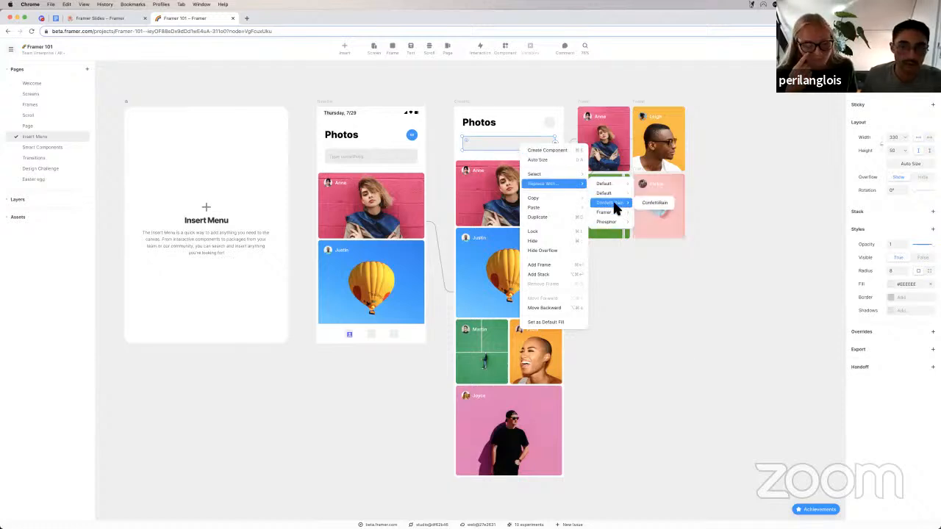
mouse_move(615, 215)
mouse_move(614, 186)
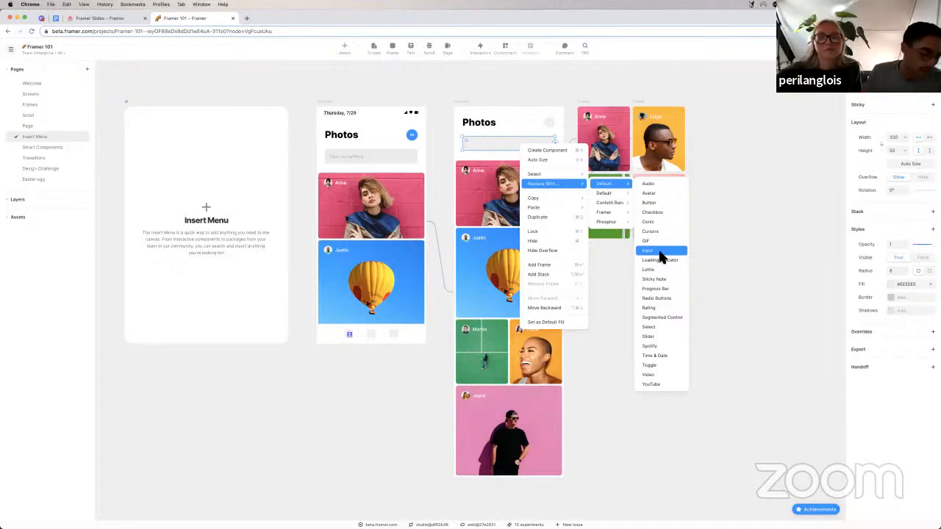
click(708, 247)
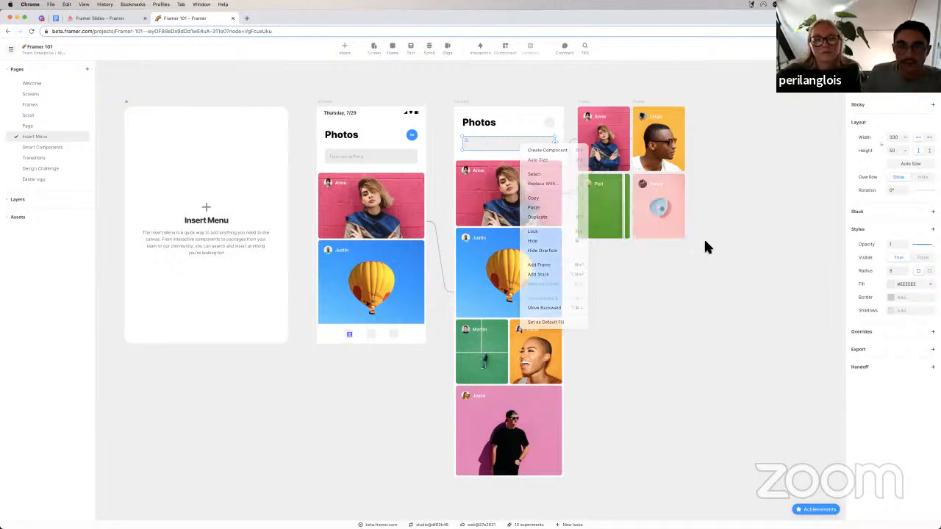
Browse the insertable Media and Interface components, previewing the Audio, Video and Spotify components.
click(343, 50)
click(387, 253)
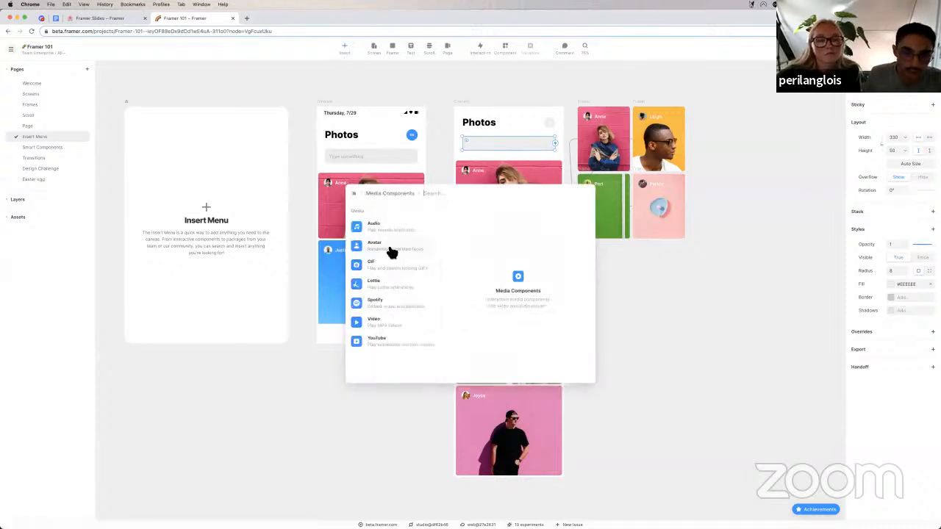
click(390, 234)
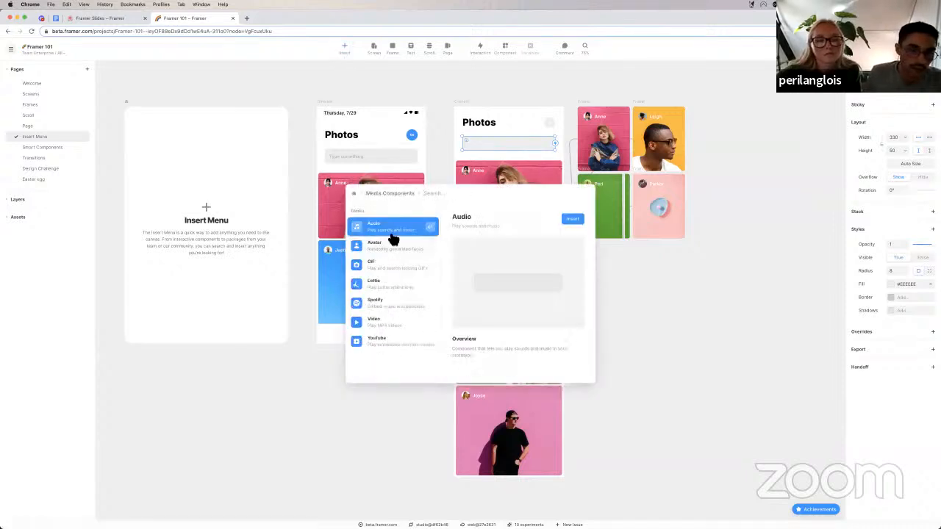
click(394, 325)
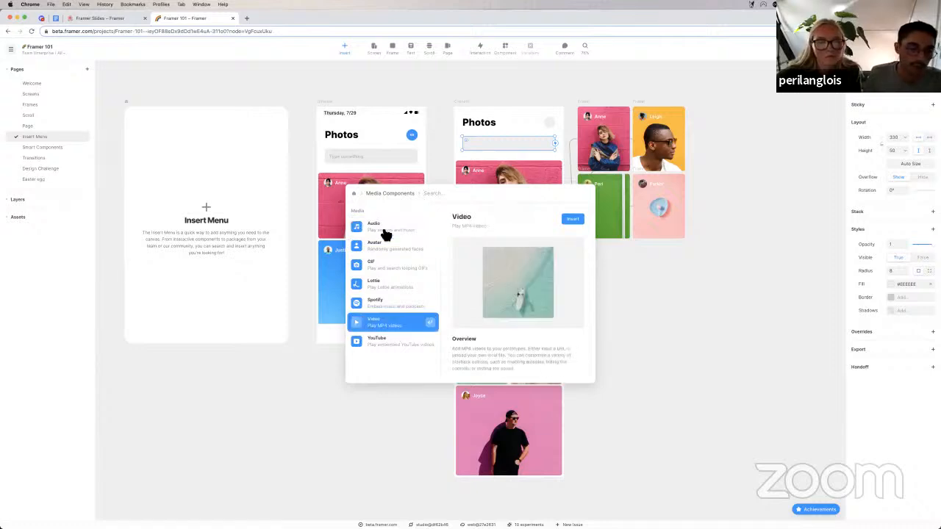
click(386, 233)
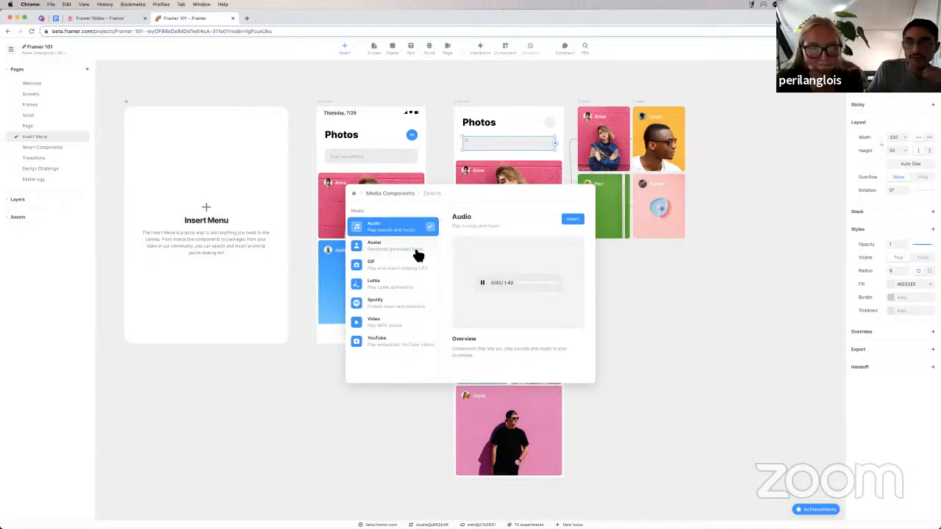
click(354, 194)
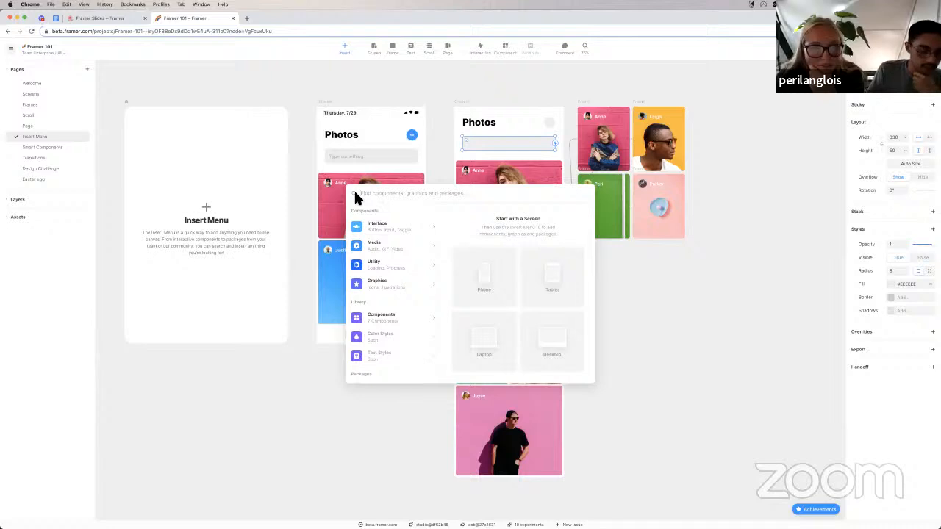
click(395, 234)
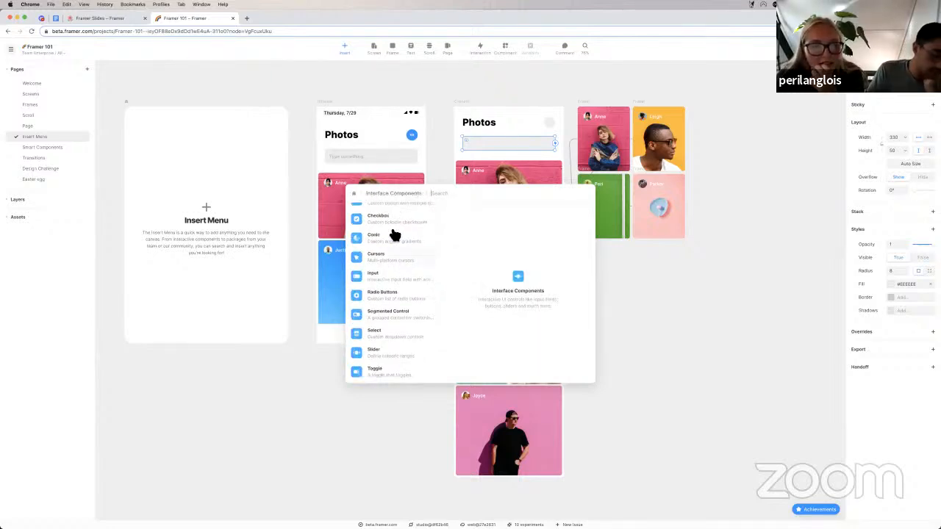
click(354, 193)
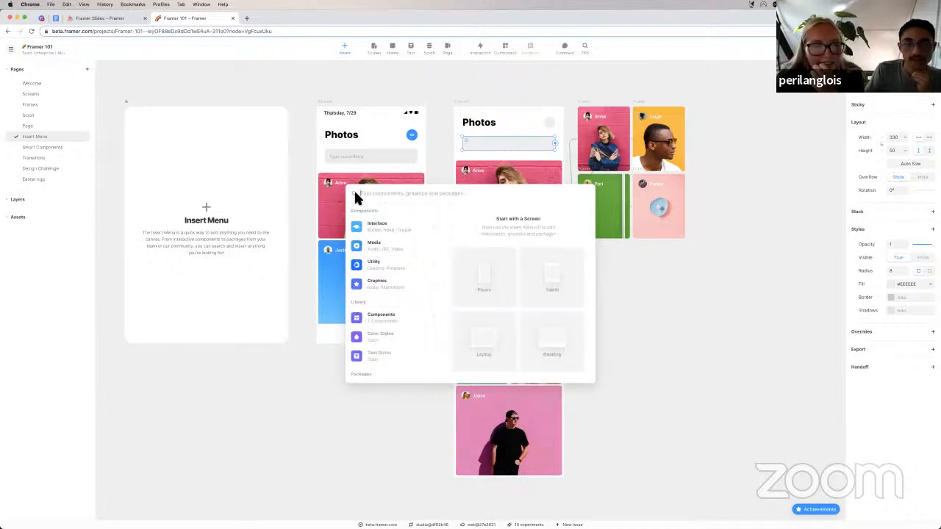
click(375, 250)
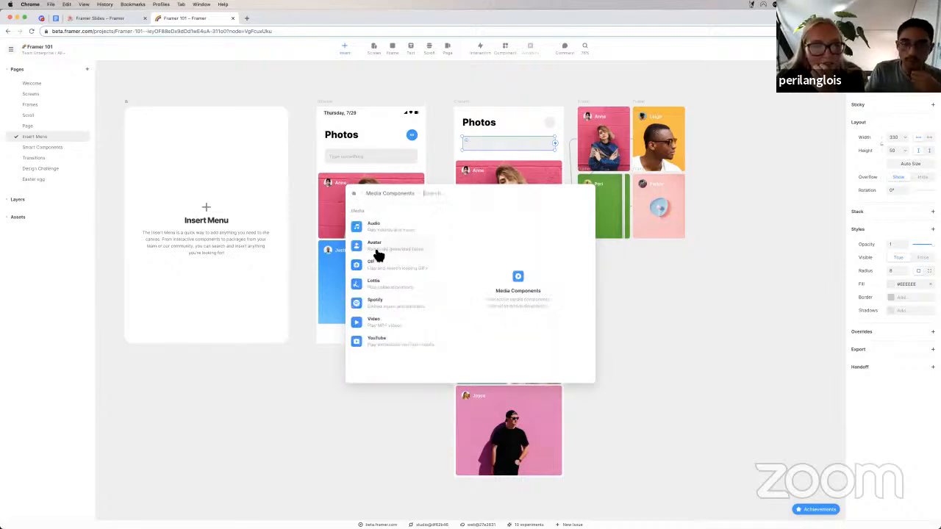
click(401, 313)
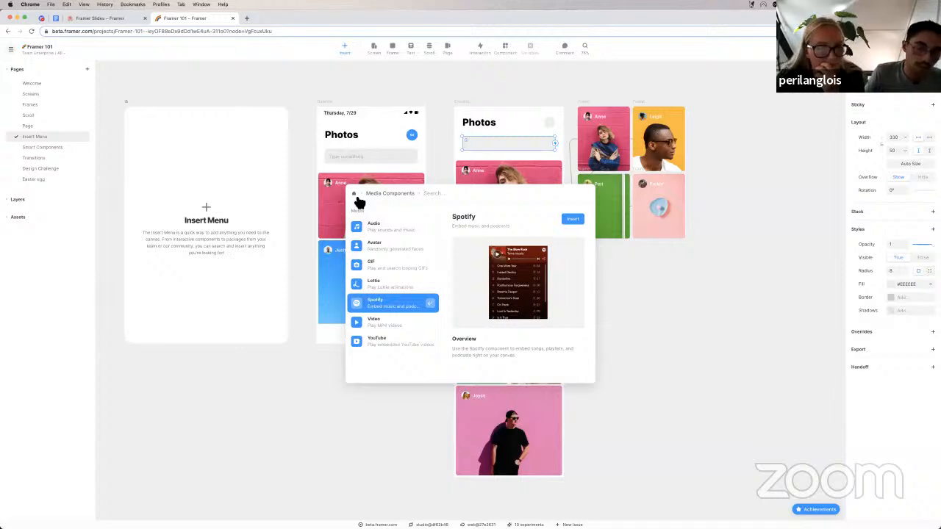
click(408, 328)
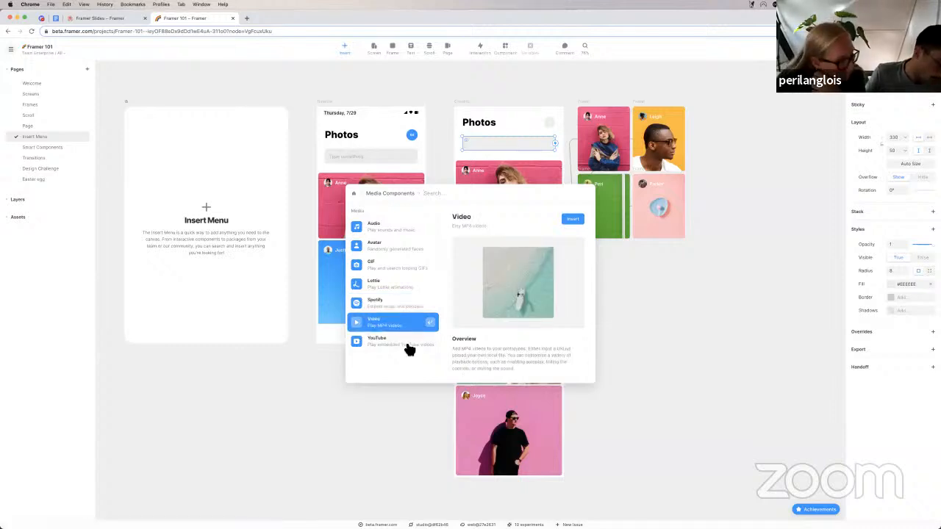
click(356, 196)
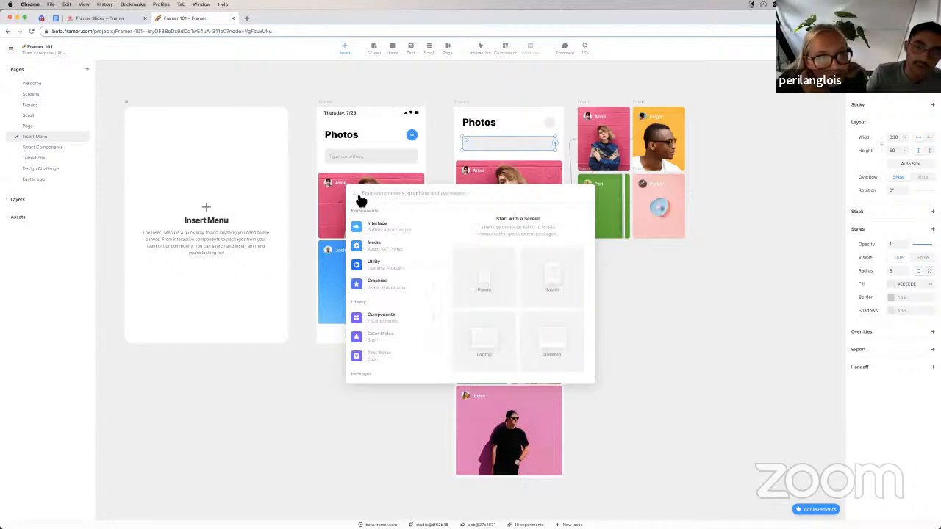
click(403, 250)
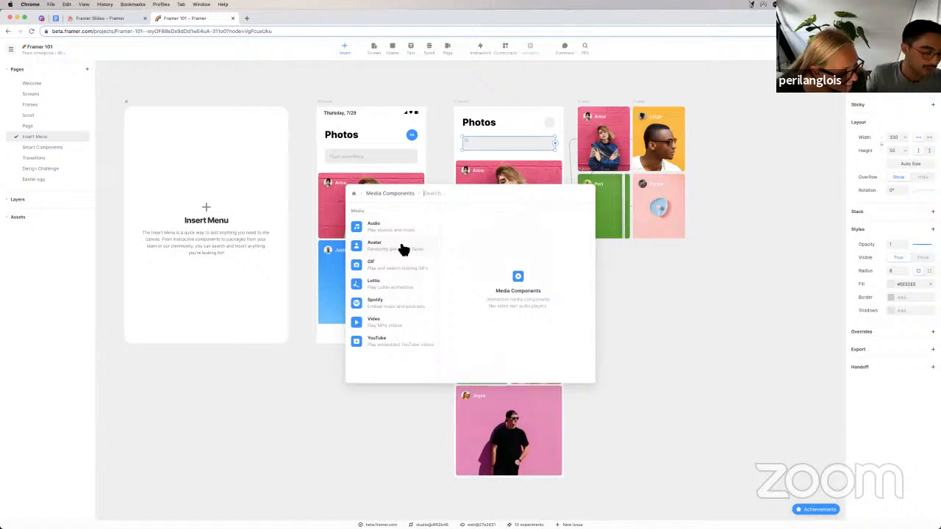
click(687, 371)
Draw a frame about 293 by 188 on the empty canvas below the photo tiles and try to sample its fill color with the eyedropper.
scroll(672, 371, right, 3)
scroll(671, 372, down, 2)
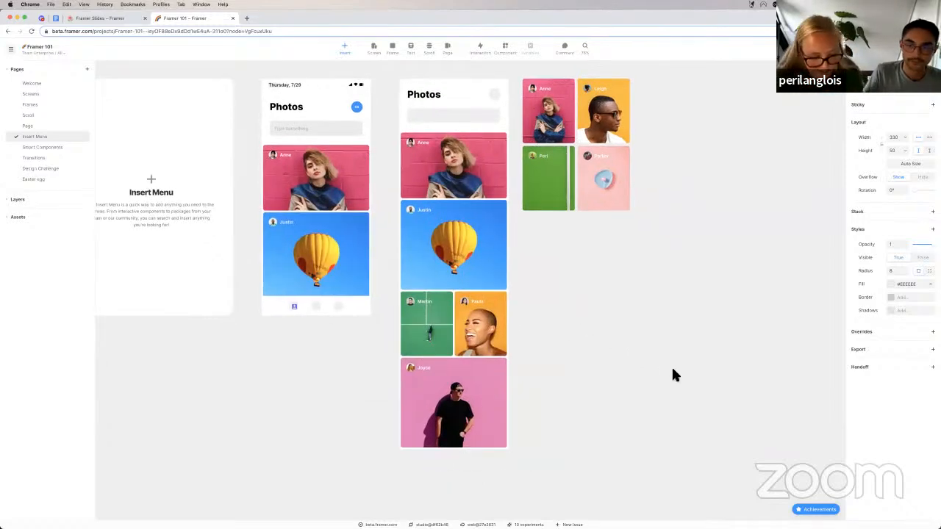
key(f)
drag(575, 277, 657, 328)
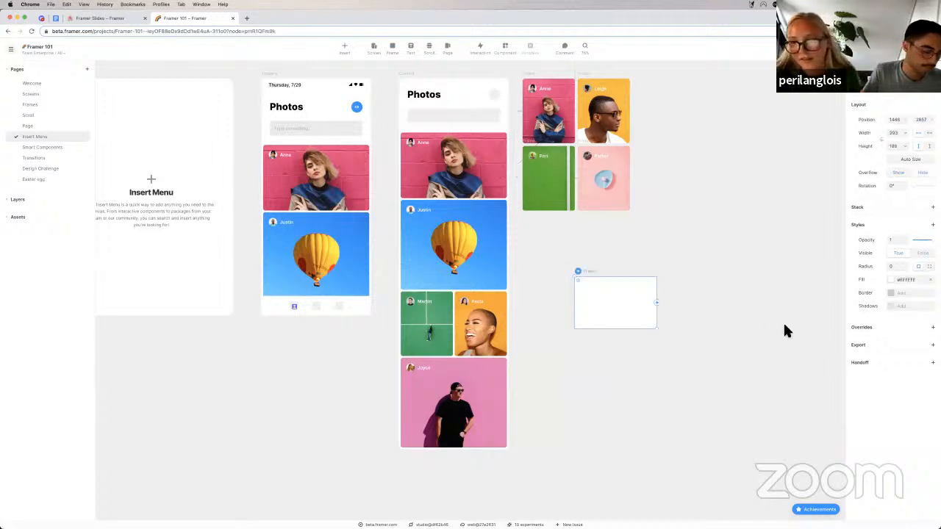
click(899, 284)
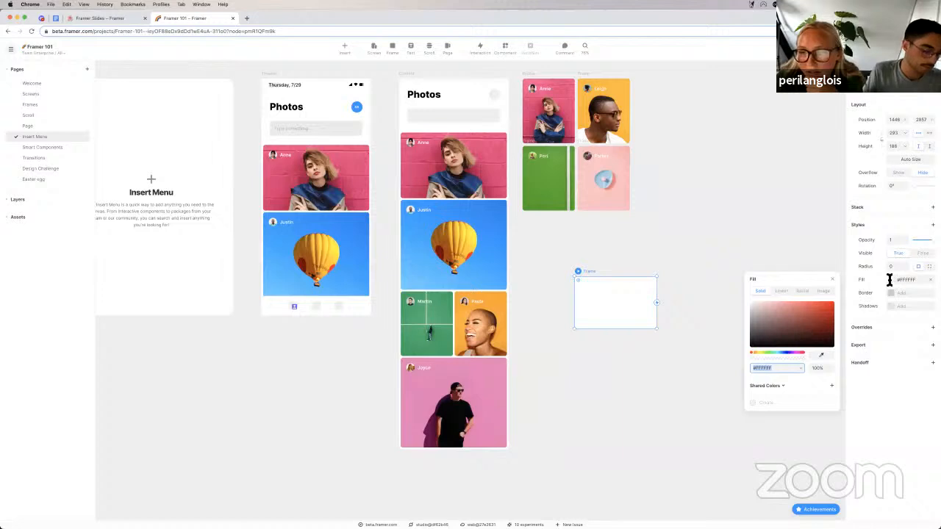
click(823, 356)
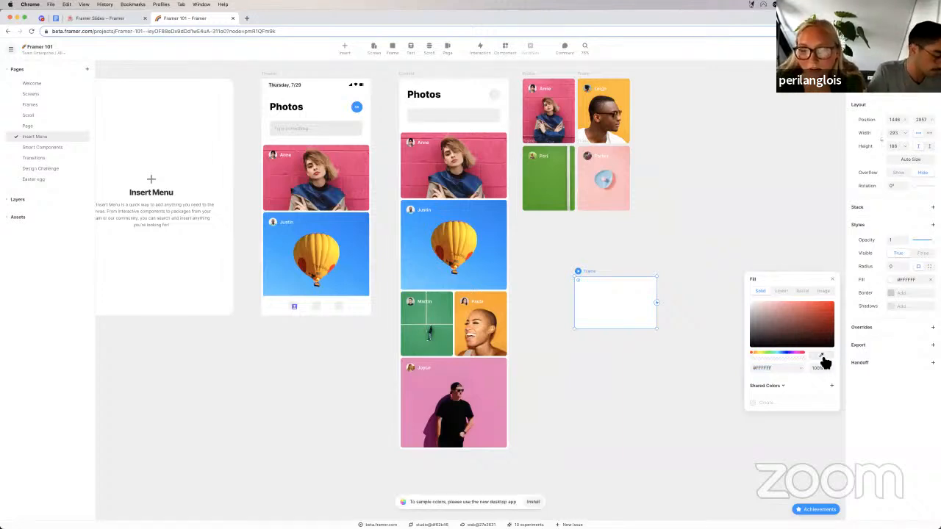
View the desktop app download page offered for color sampling, and return to the Framer 101 project with the blank frame selected.
click(543, 505)
click(547, 506)
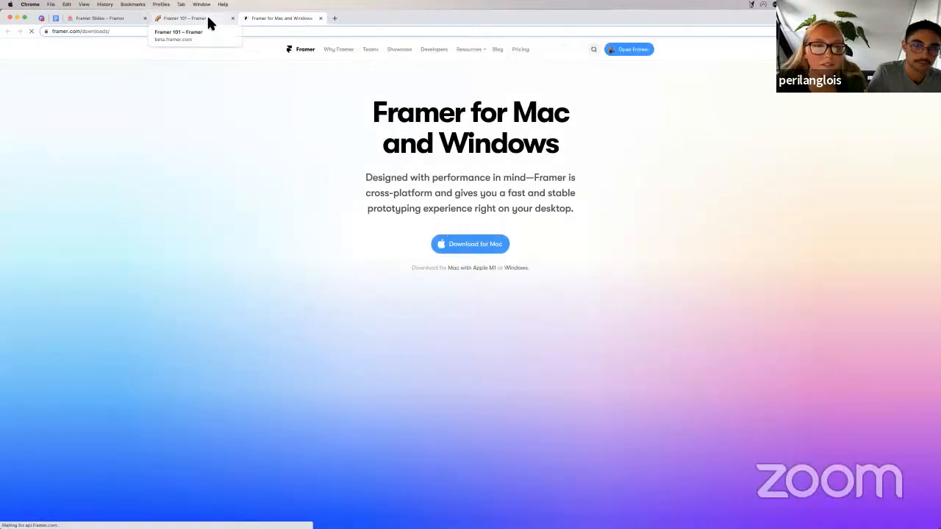
click(208, 18)
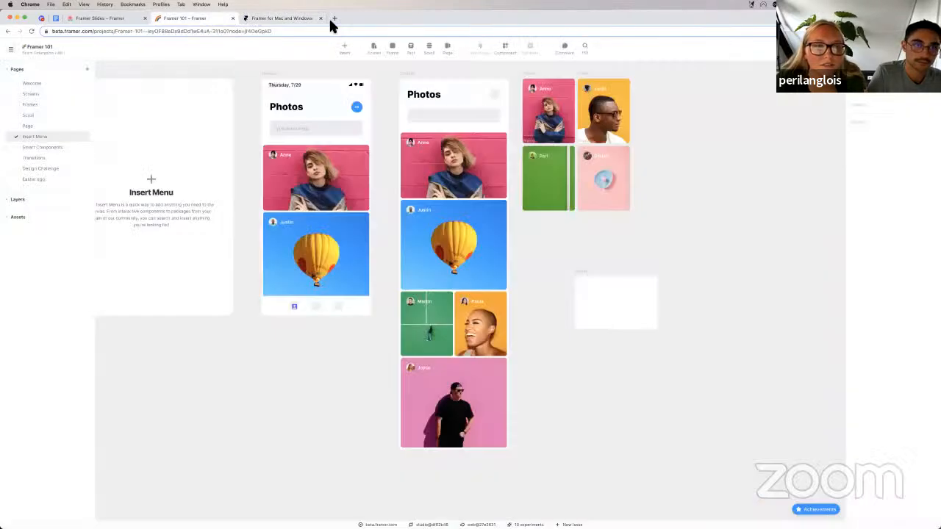
click(613, 299)
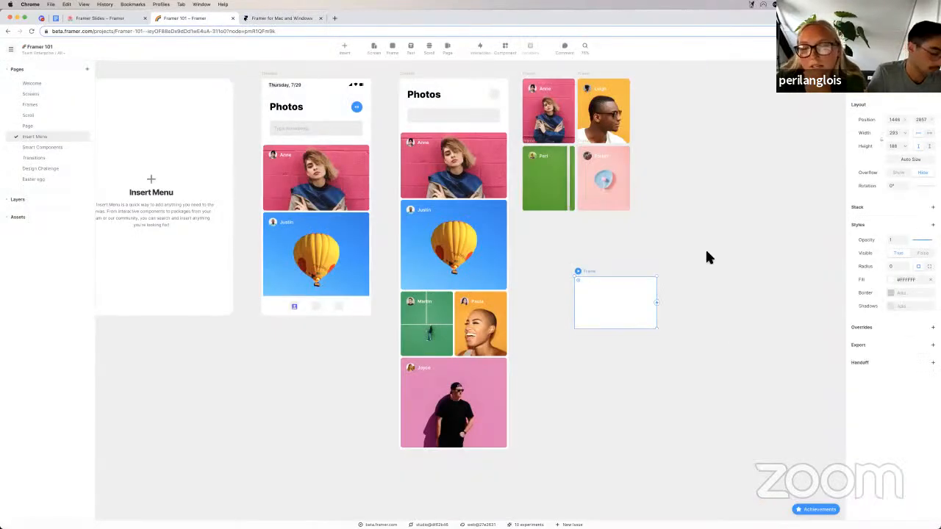
Close the blank frame's fill settings and delete the frame from the canvas.
click(891, 279)
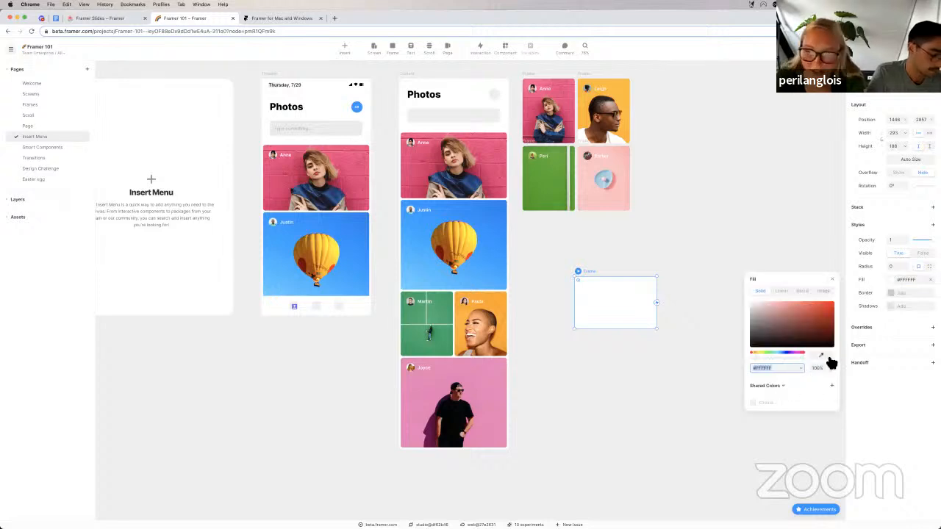
click(832, 280)
scroll(660, 325, up, 1)
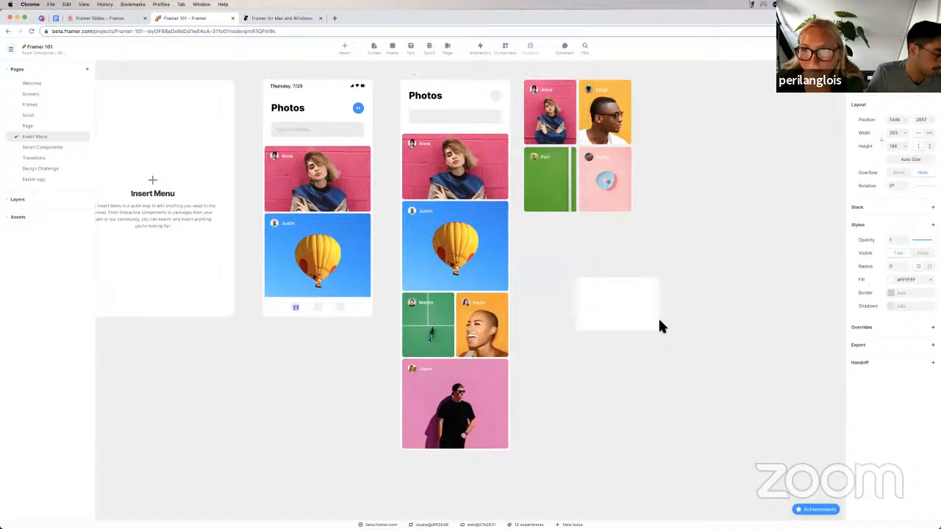
scroll(659, 321, left, 1)
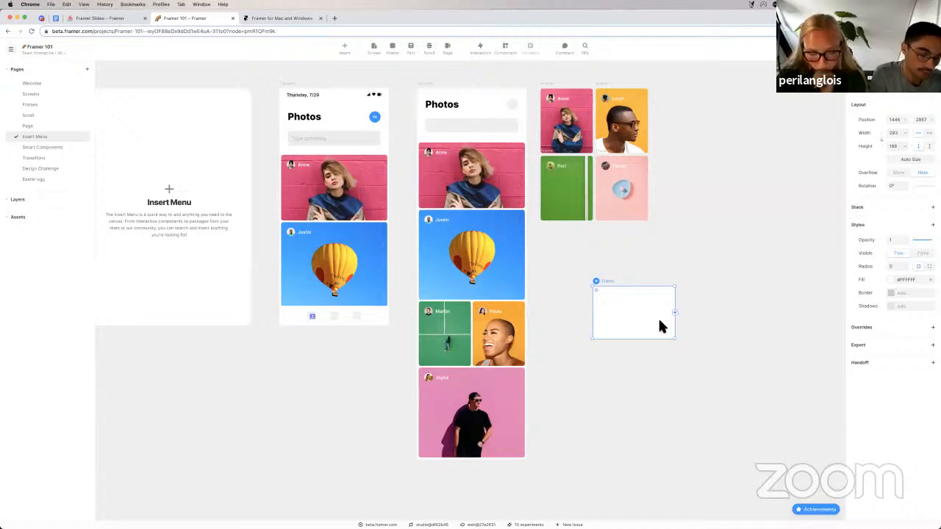
key(BackSpace)
scroll(564, 293, left, 3)
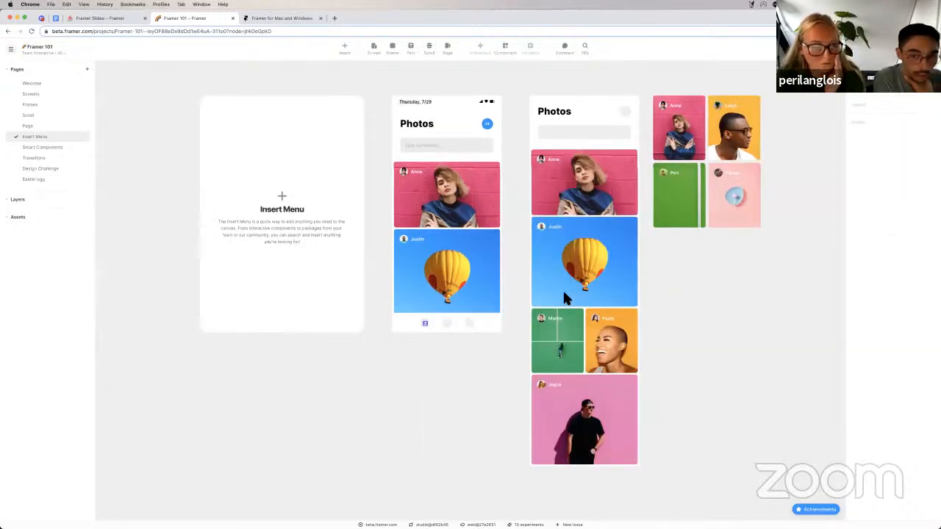
scroll(564, 294, right, 2)
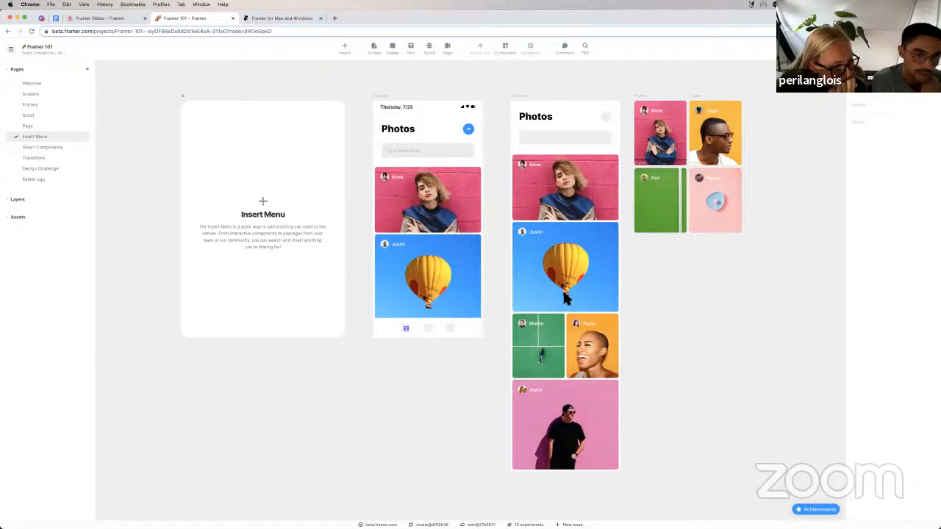
scroll(565, 297, right, 2)
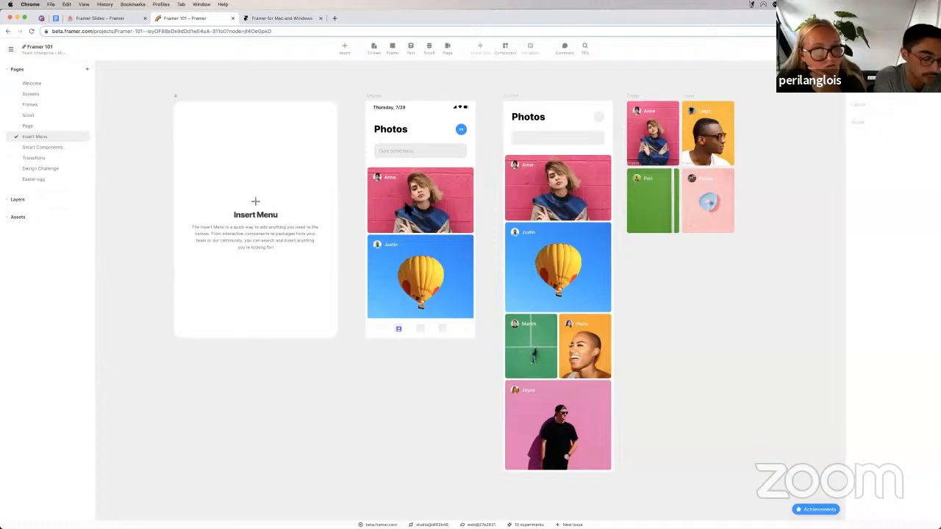
click(433, 151)
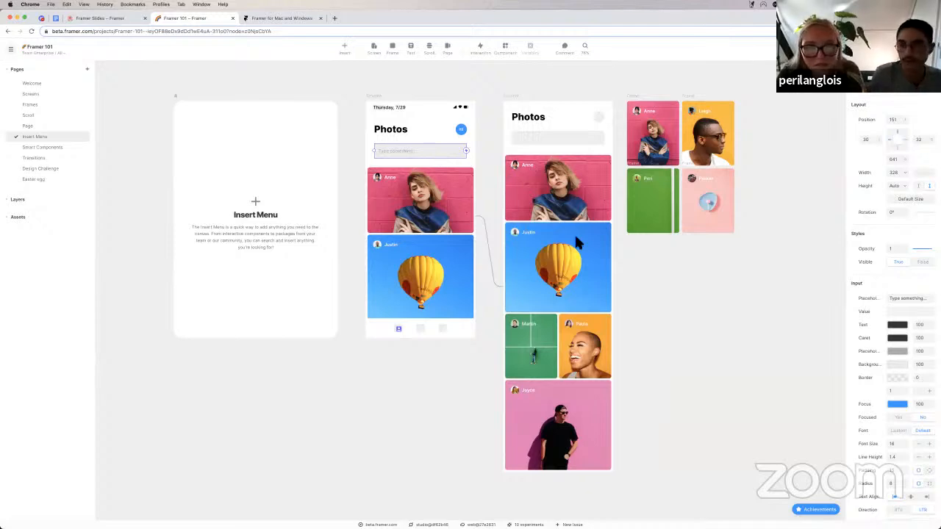
scroll(575, 232, down, 3)
click(585, 195)
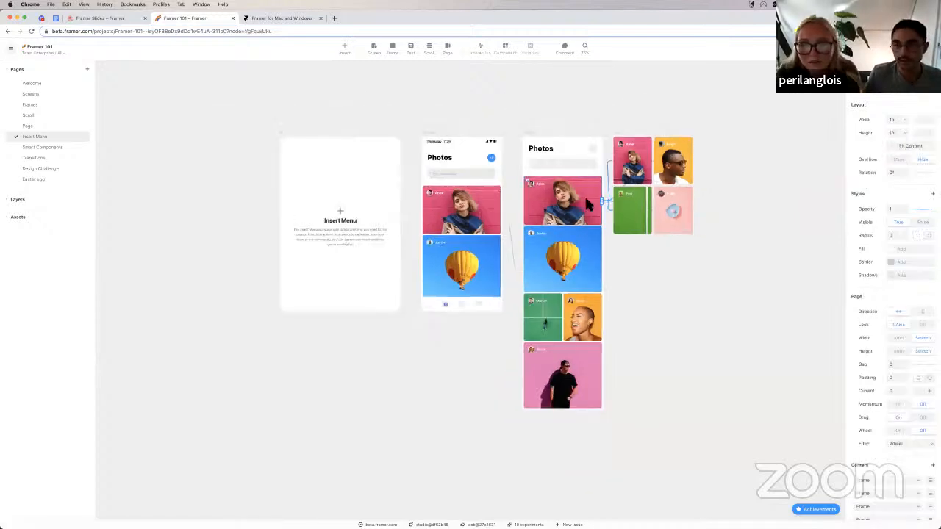
click(670, 256)
scroll(669, 250, right, 5)
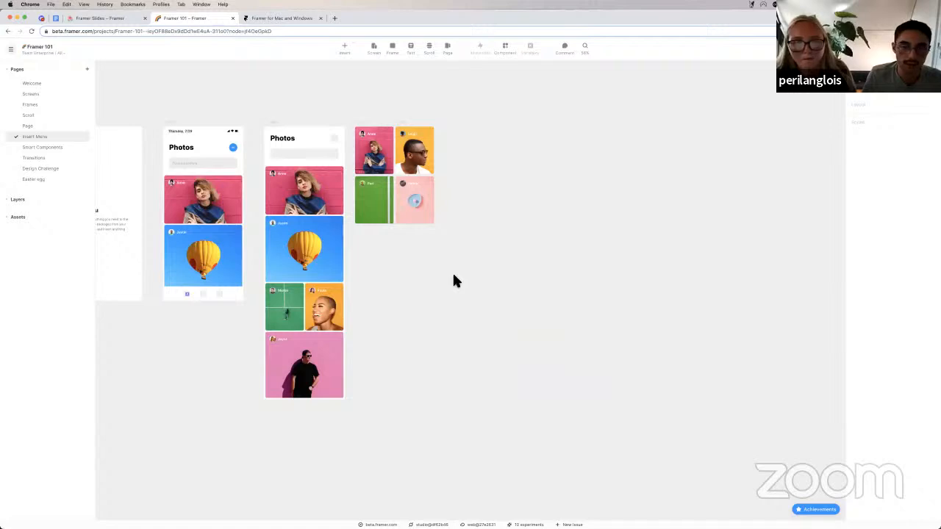
Draw a frame about 348 by 76 on the empty canvas below the green photo tile and turn it into a stack.
scroll(452, 272, up, 5)
scroll(387, 264, left, 5)
scroll(387, 263, right, 3)
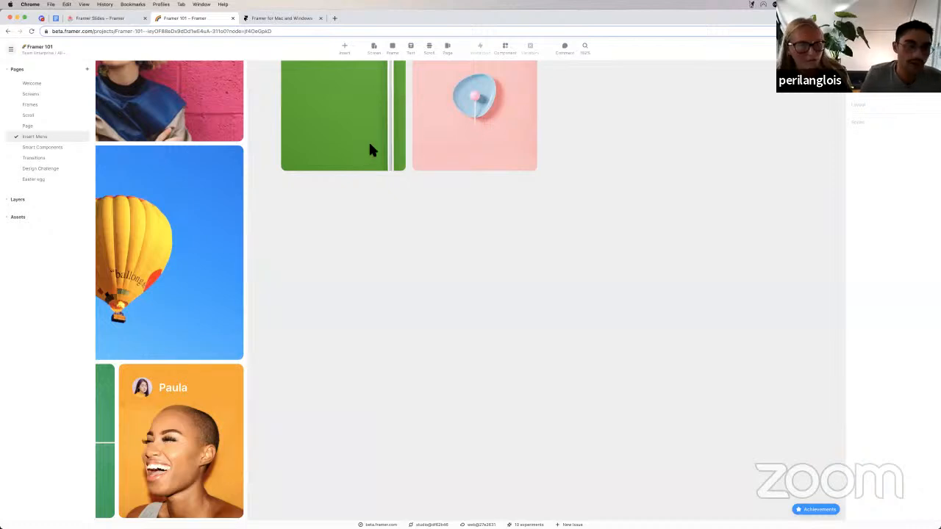
click(394, 50)
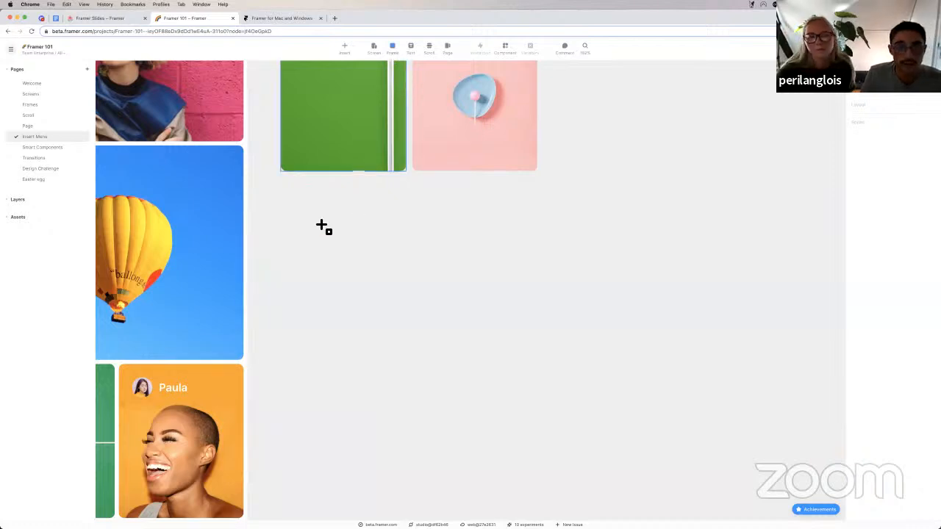
click(286, 206)
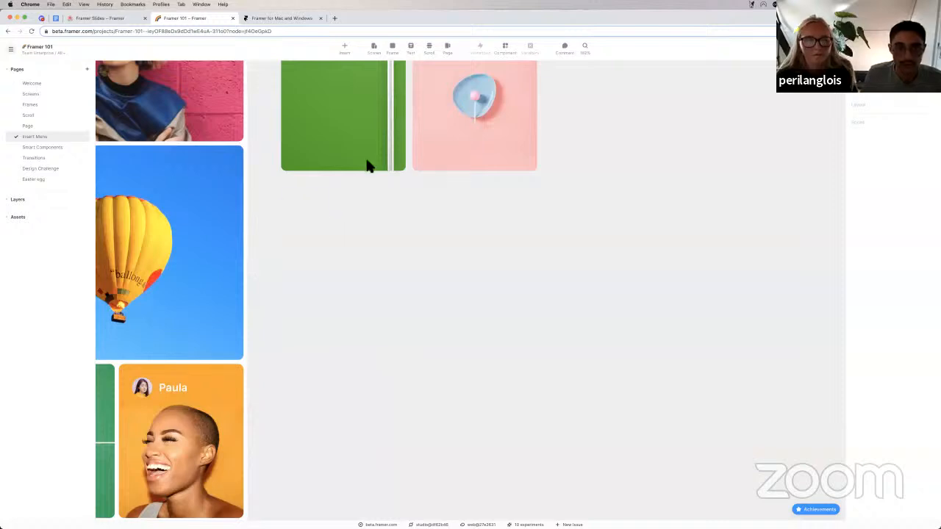
click(397, 54)
mouse_move(281, 191)
mouse_down()
mouse_move(498, 260)
mouse_move(525, 236)
mouse_move(513, 225)
mouse_up()
drag(443, 222, 431, 279)
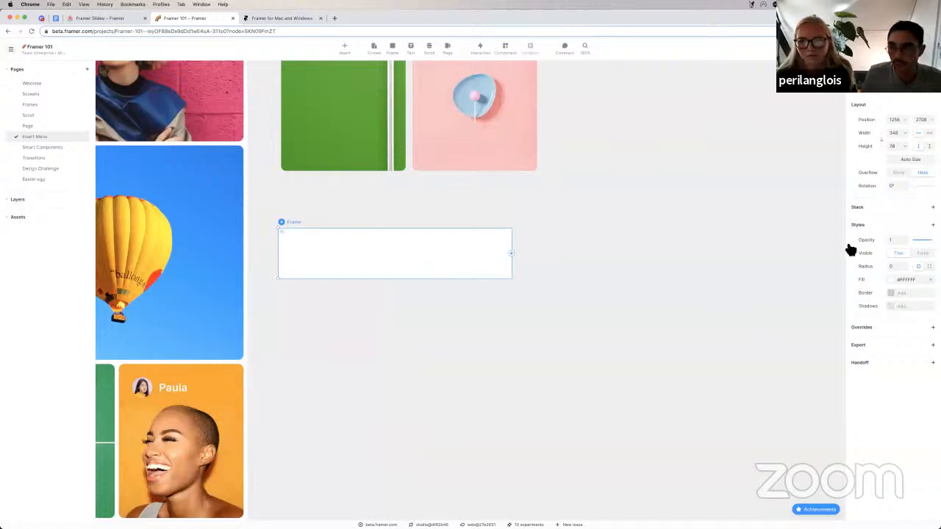
click(862, 208)
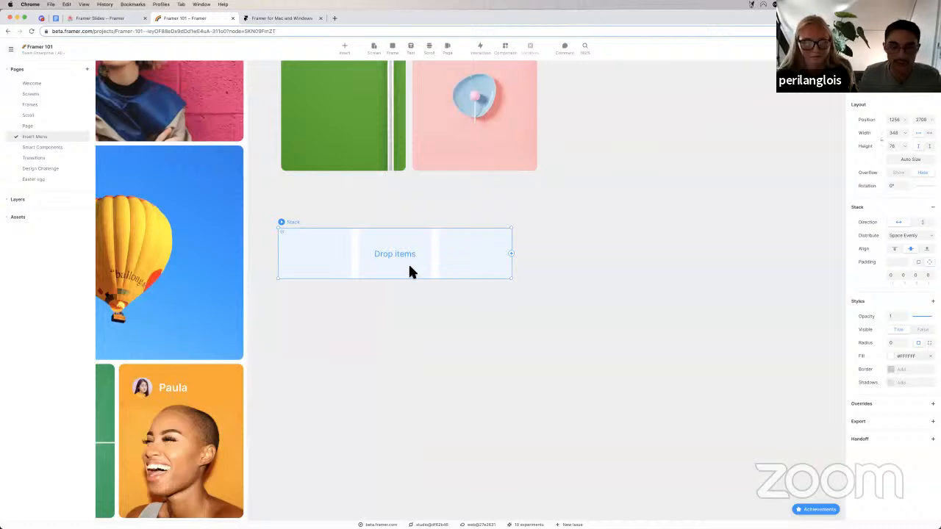
key(f)
drag(325, 323, 353, 354)
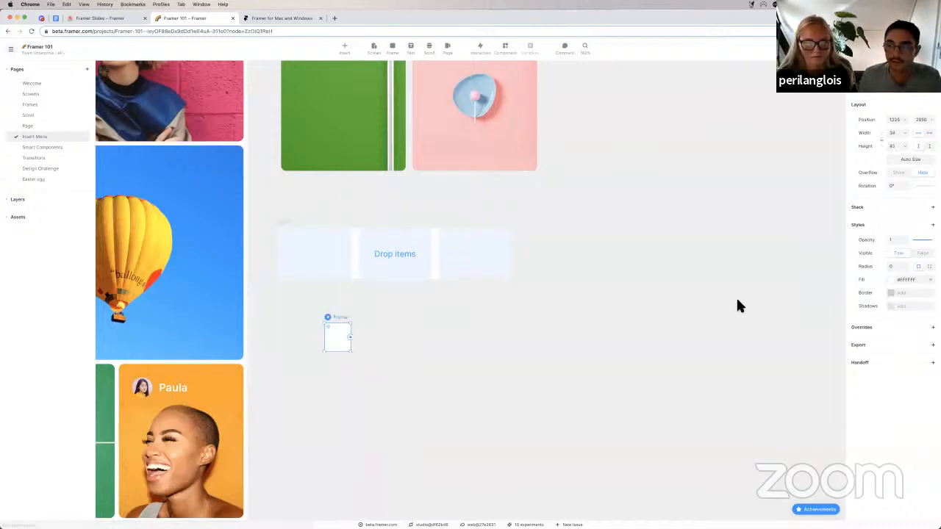
key(BackSpace)
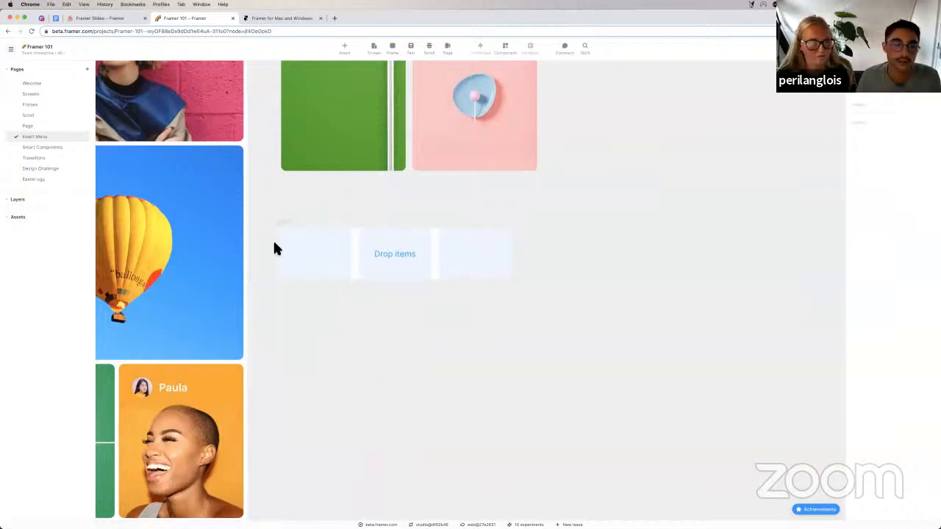
Insert the Home icon from the Hero graphics set and place it inside the empty stack.
click(347, 50)
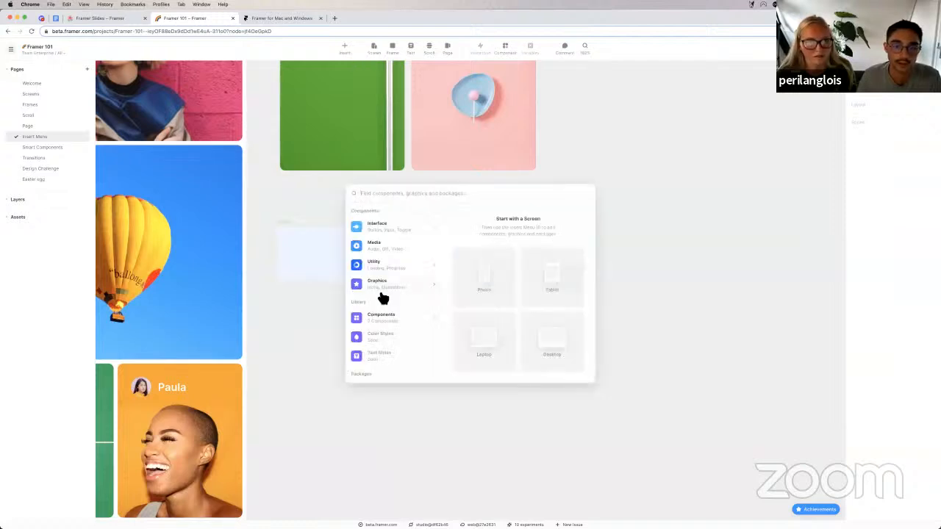
click(377, 287)
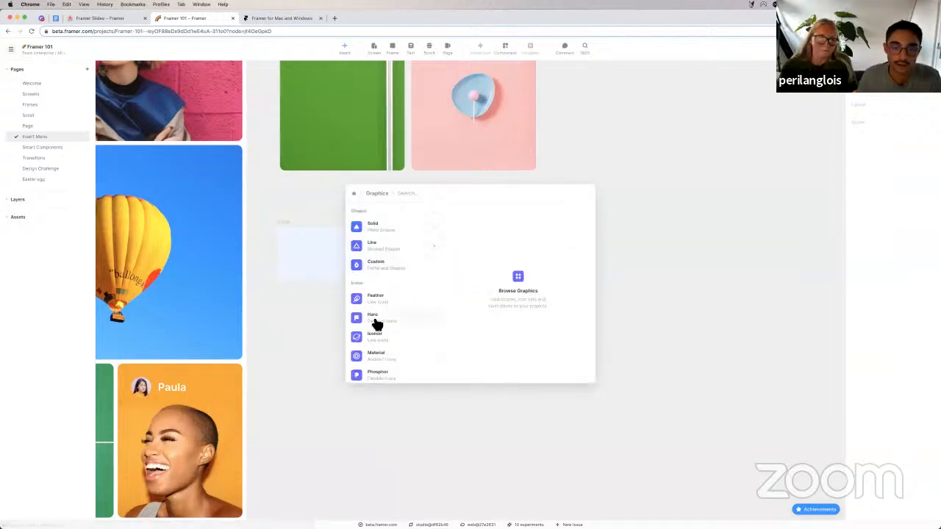
click(576, 219)
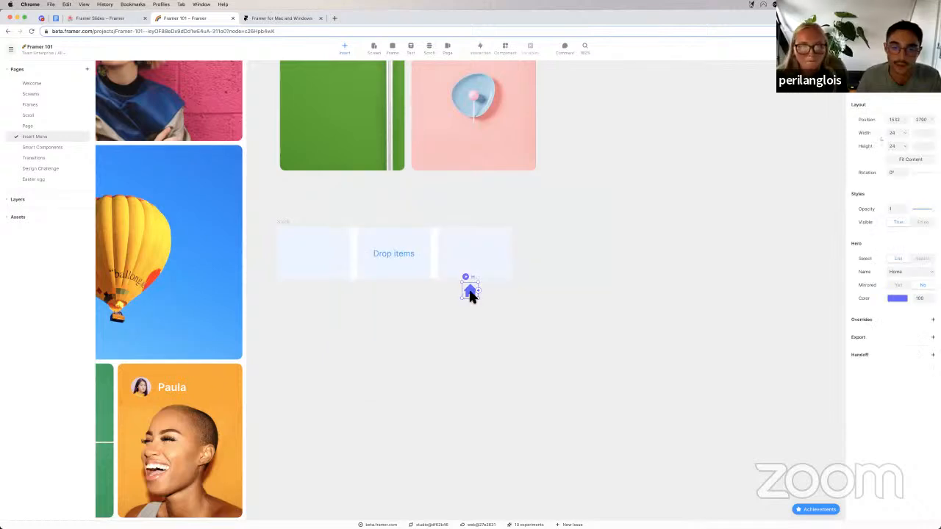
drag(415, 261, 388, 256)
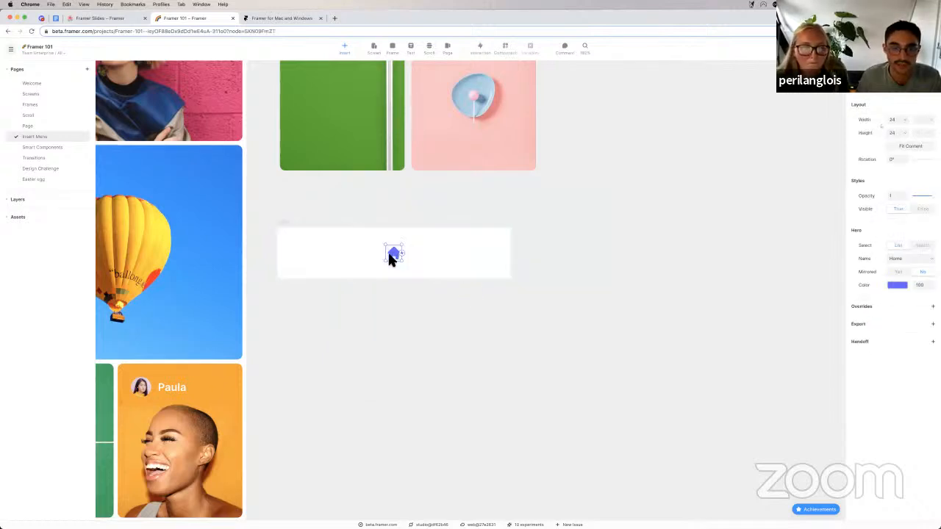
click(328, 261)
drag(448, 262, 359, 259)
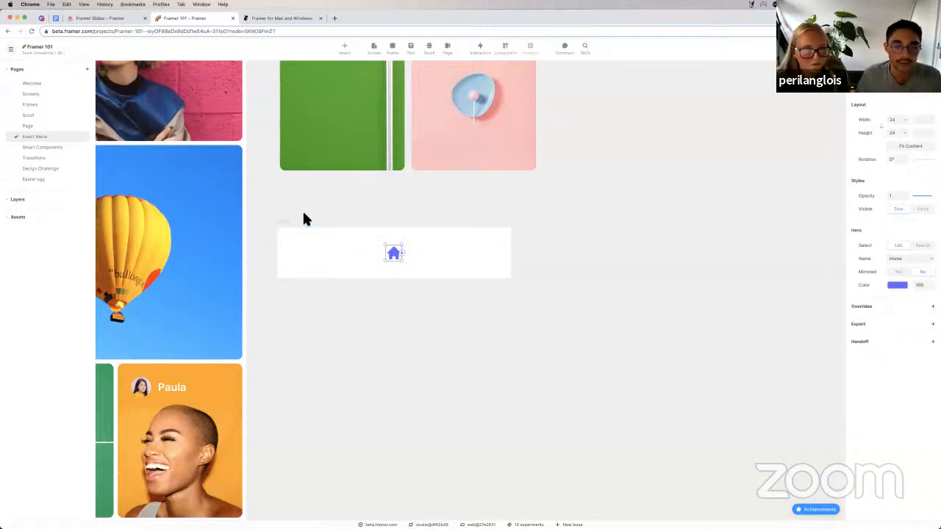
Set the stack's distribution to Center after trying Start, and switch its padding to one value for all sides.
click(290, 220)
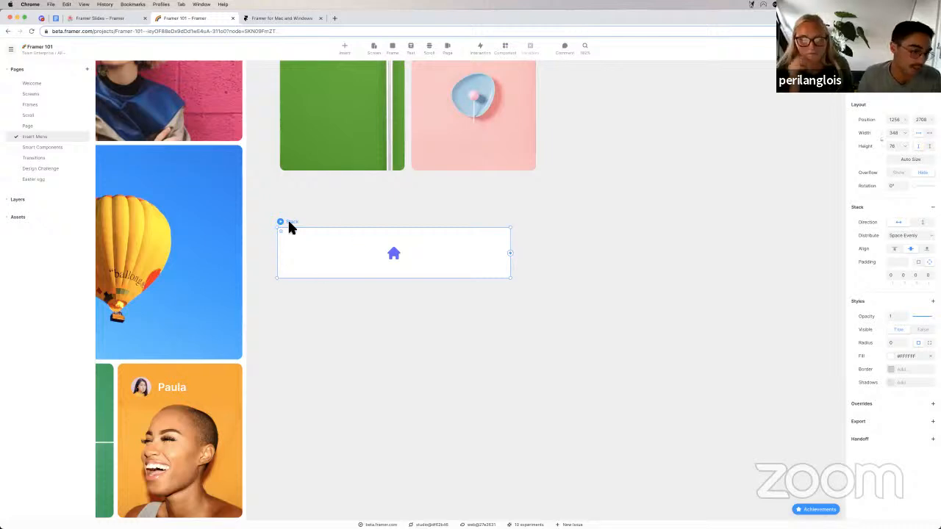
click(909, 236)
click(911, 197)
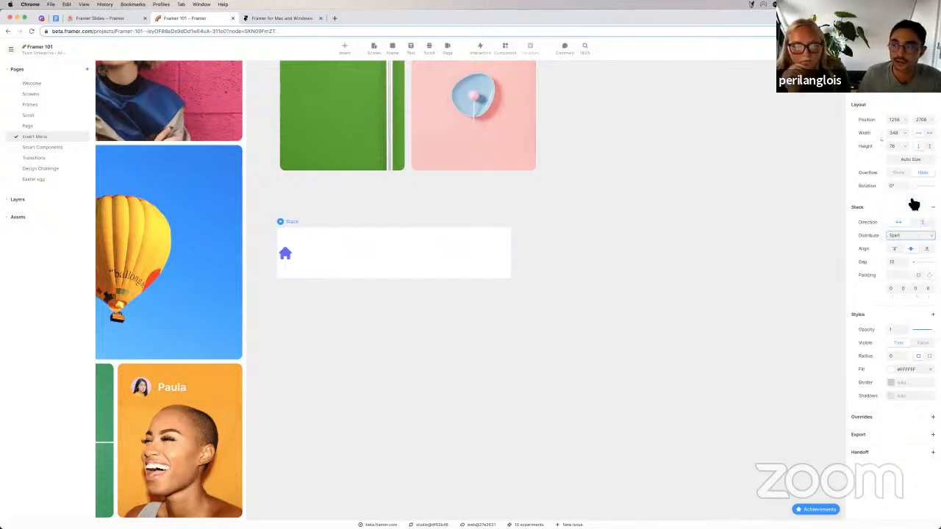
click(910, 235)
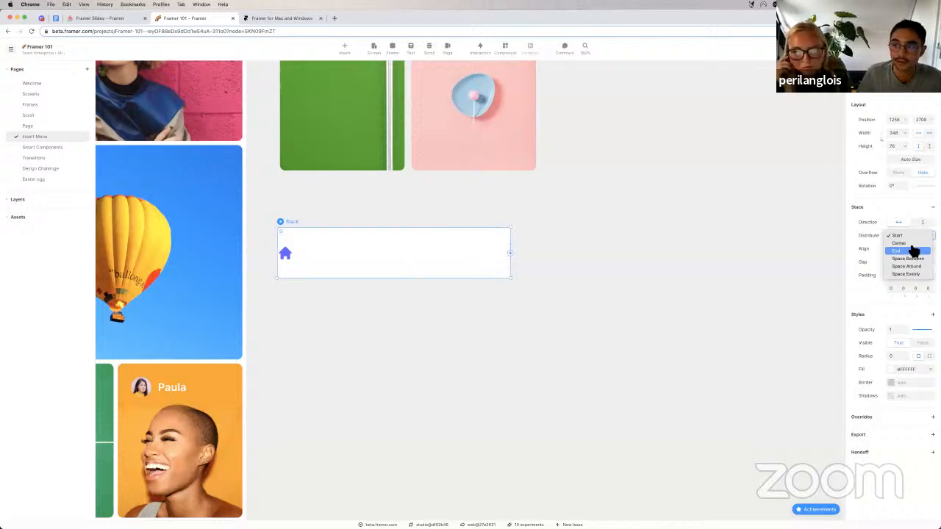
click(913, 247)
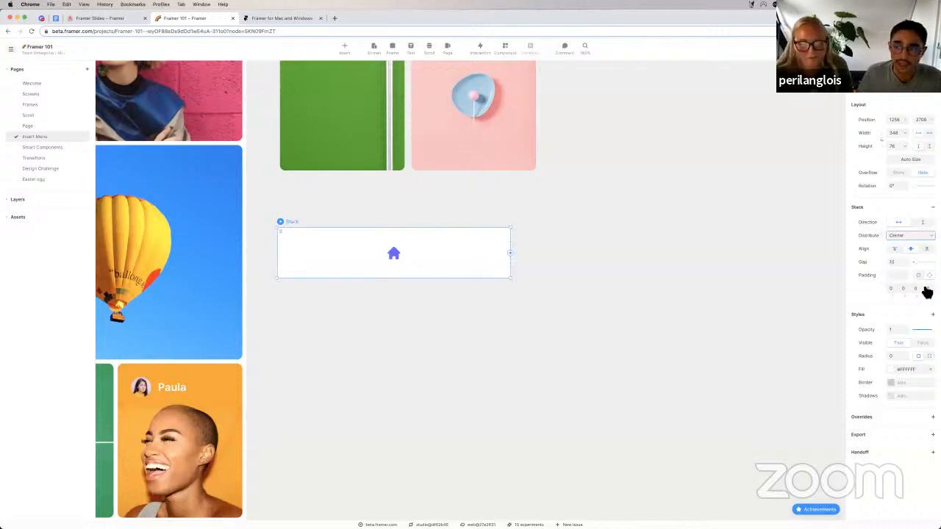
click(919, 277)
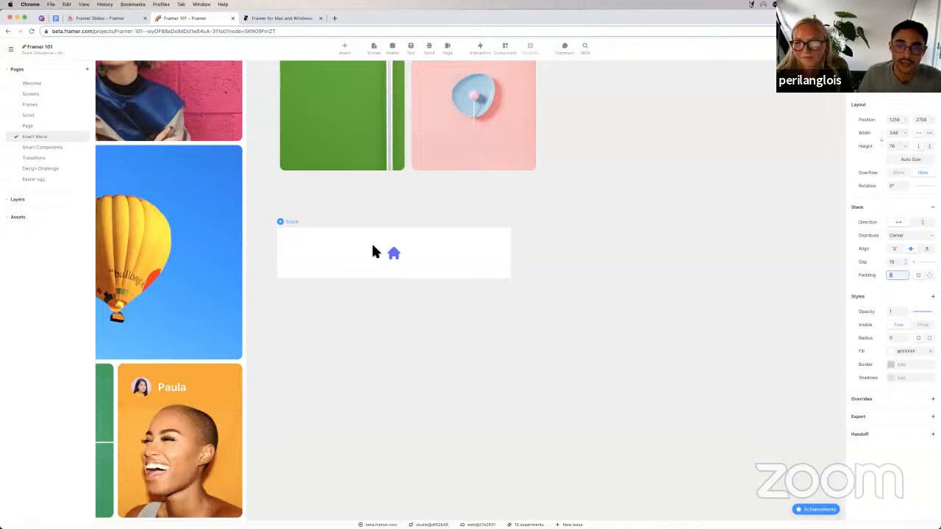
Duplicate the home icon three times inside the stack.
click(392, 252)
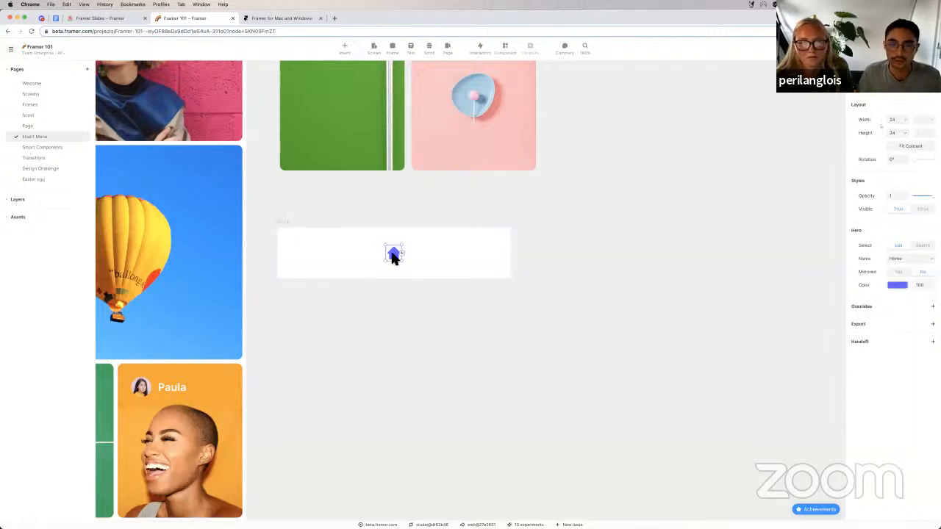
key(super+d)
key(super+d)
key(super+d)
key(Escape)
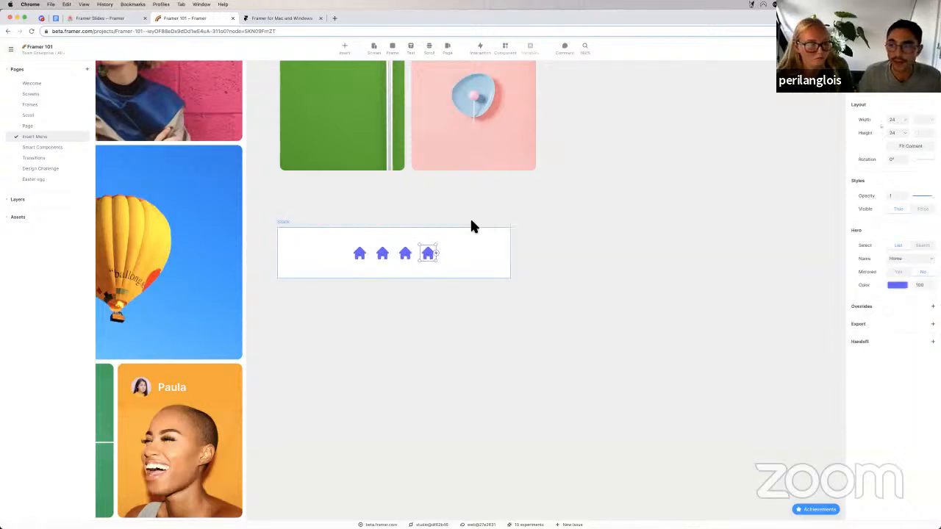
Widen the stack's gap to 43 and move the first home icon to third place in the row.
drag(919, 267, 924, 266)
click(459, 253)
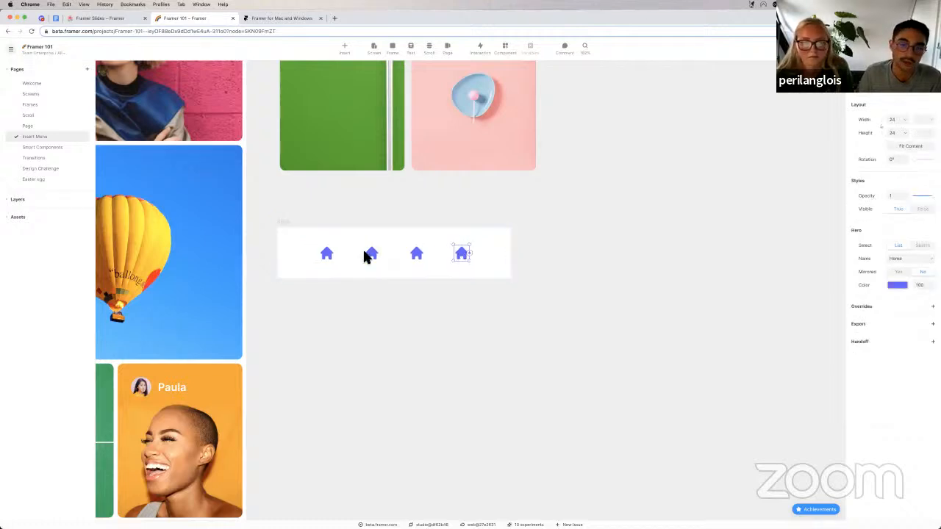
drag(326, 253, 437, 250)
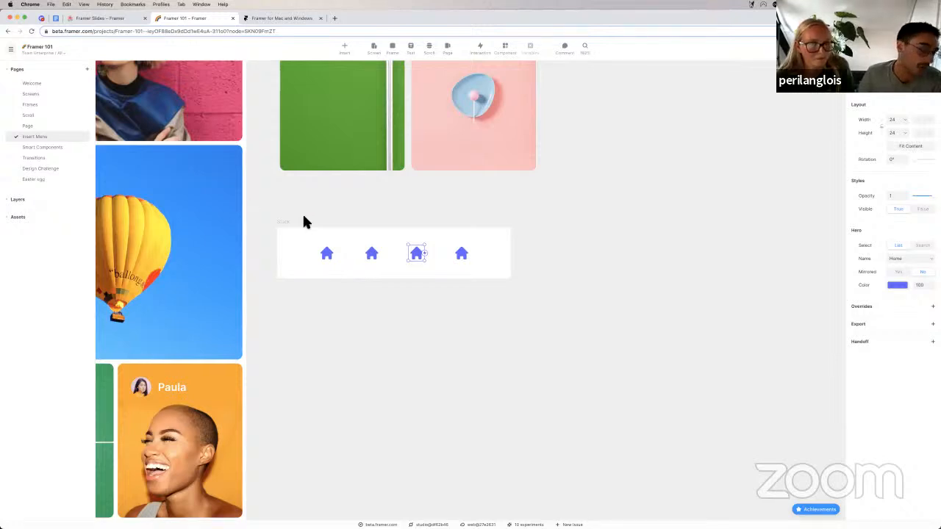
click(348, 250)
scroll(397, 257, down, 2)
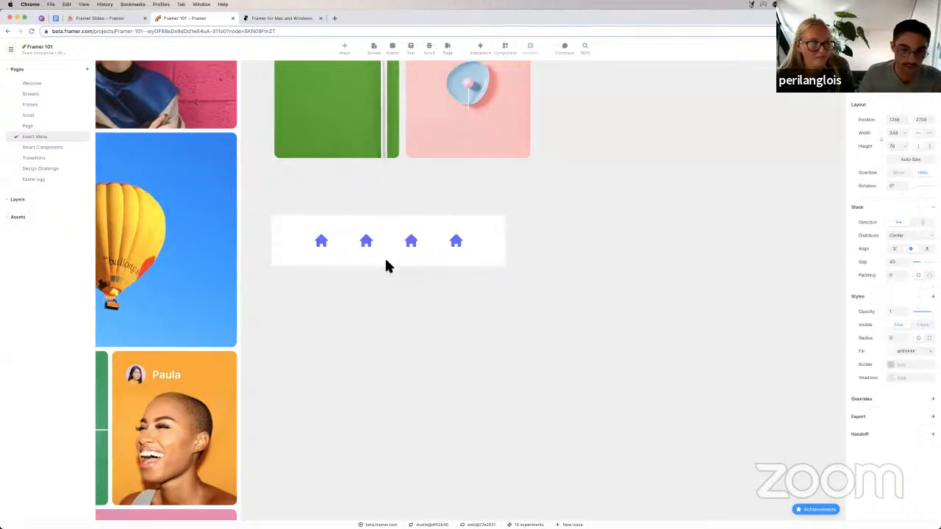
Delete all four home icons from the stack.
click(322, 242)
key(Delete)
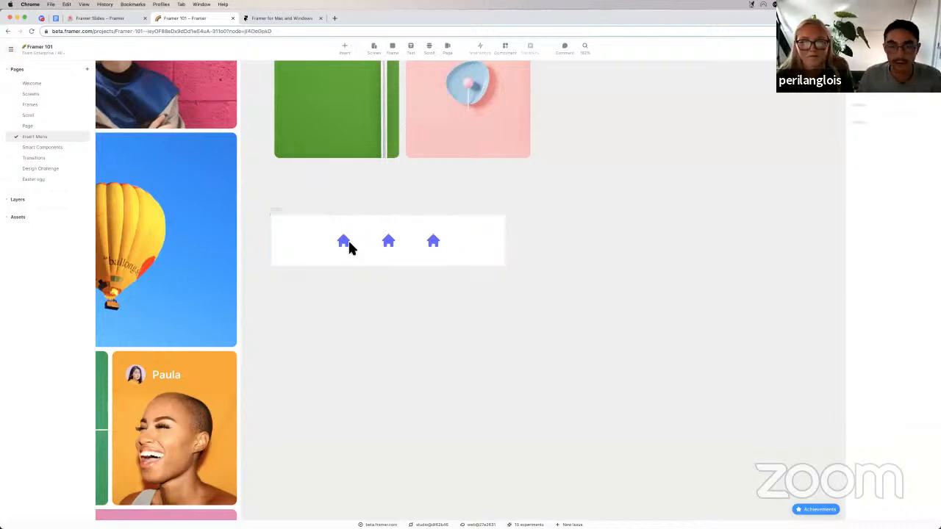
click(349, 245)
key(Delete)
click(370, 247)
key(Delete)
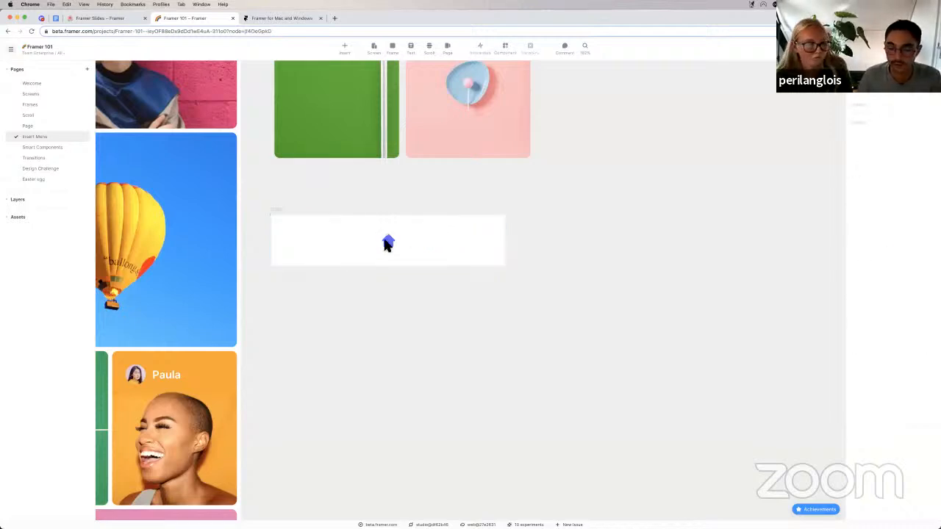
click(388, 243)
key(Delete)
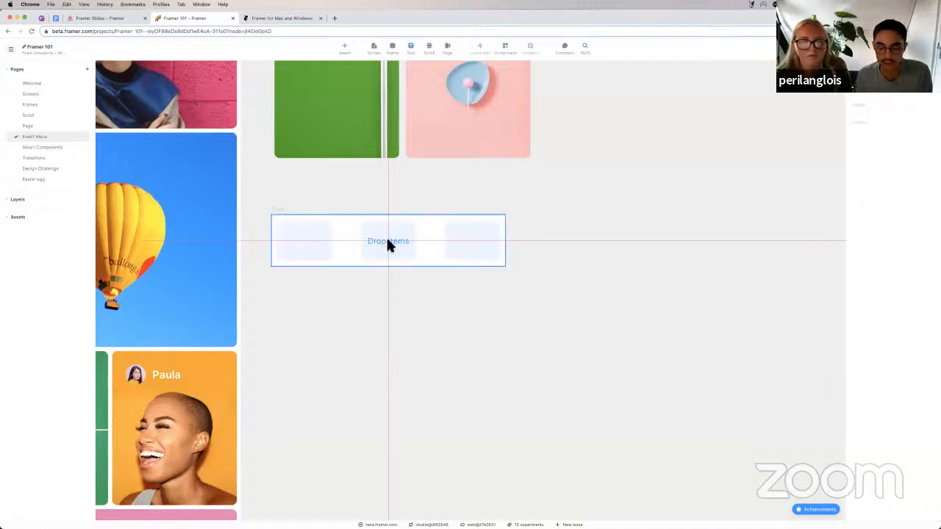
Add a text layer reading "Button Text" inside the empty stack.
click(387, 241)
text(Butt)
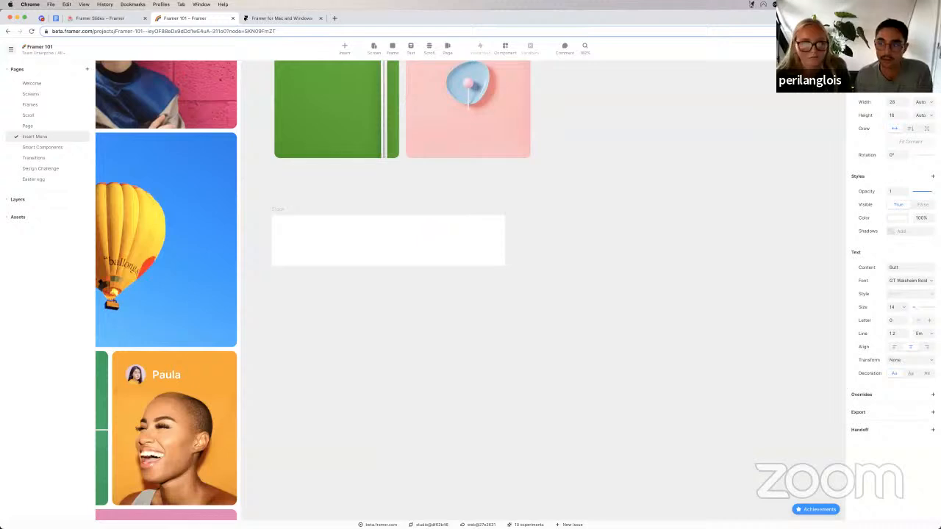
text(on Text)
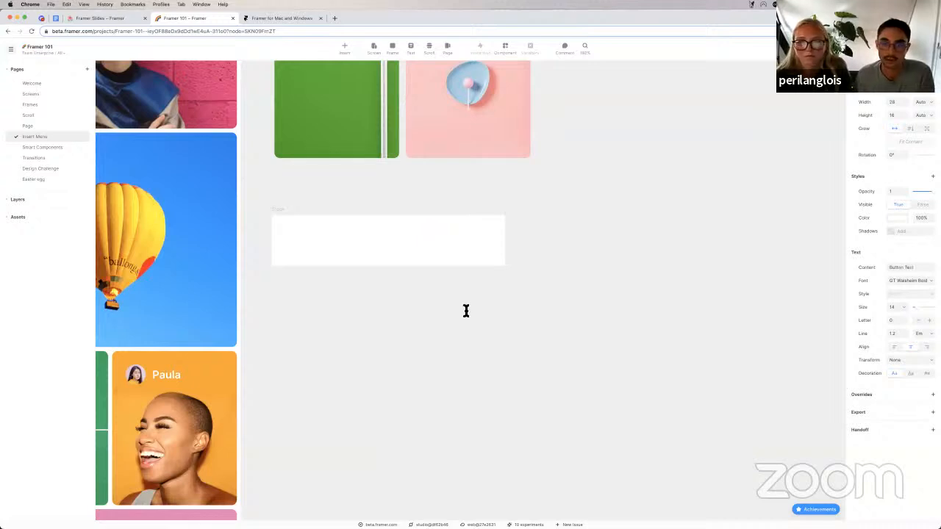
Set the Button Text layer's color to #0099FF.
click(398, 239)
key(ctrl+c)
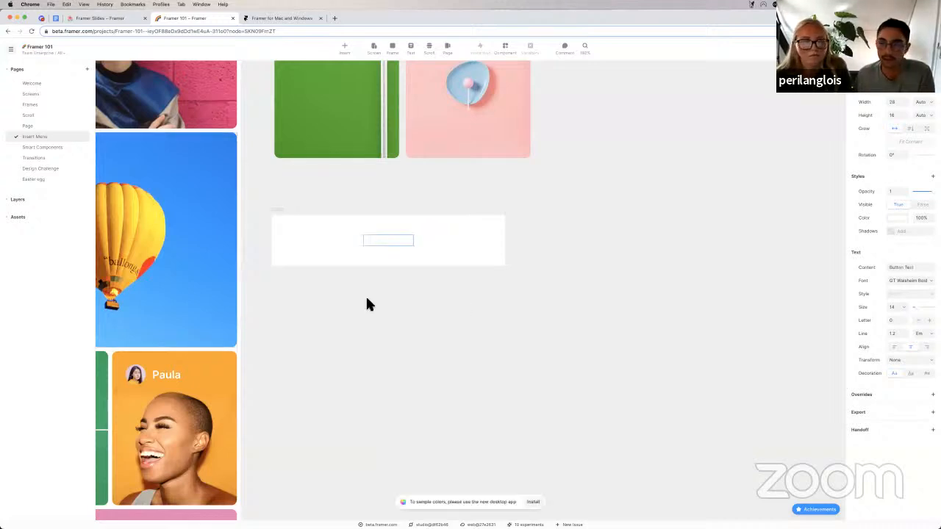
click(900, 218)
text(#0099FF)
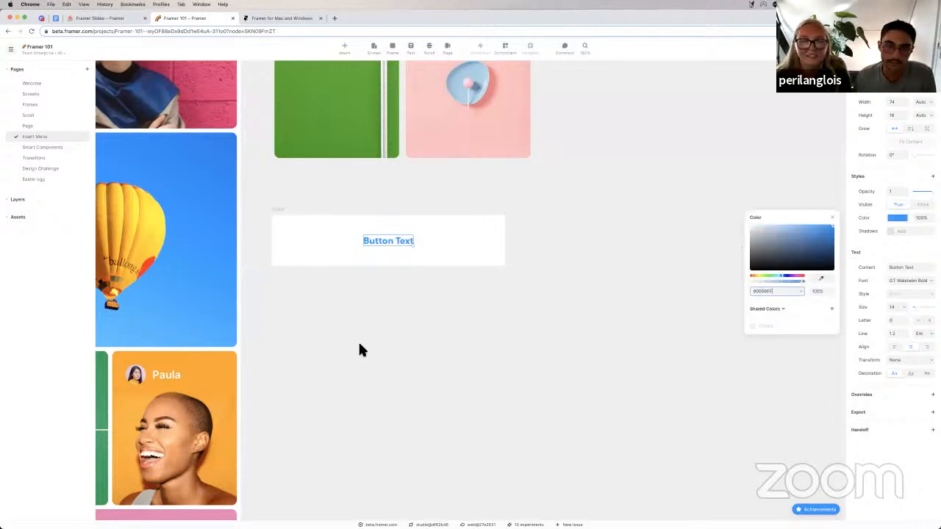
Scale up the Button Text layer inside the stack.
click(395, 242)
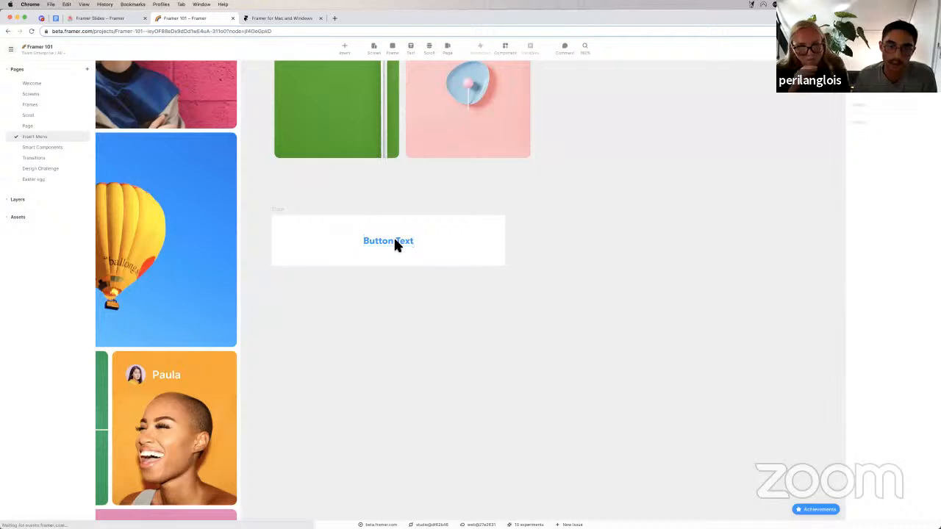
drag(419, 249, 438, 263)
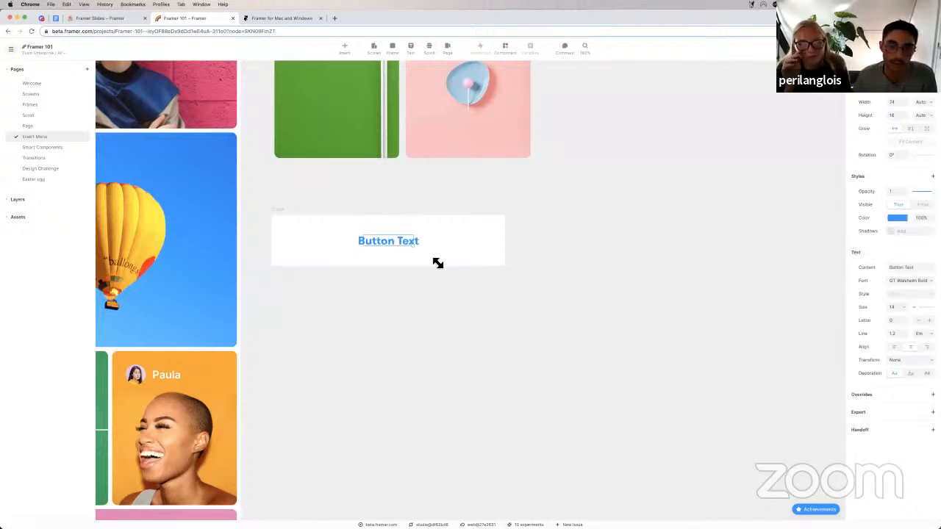
double_click(392, 245)
key(Escape)
Round the stack's corners to a radius of 18 and auto-size the stack to its text.
click(277, 217)
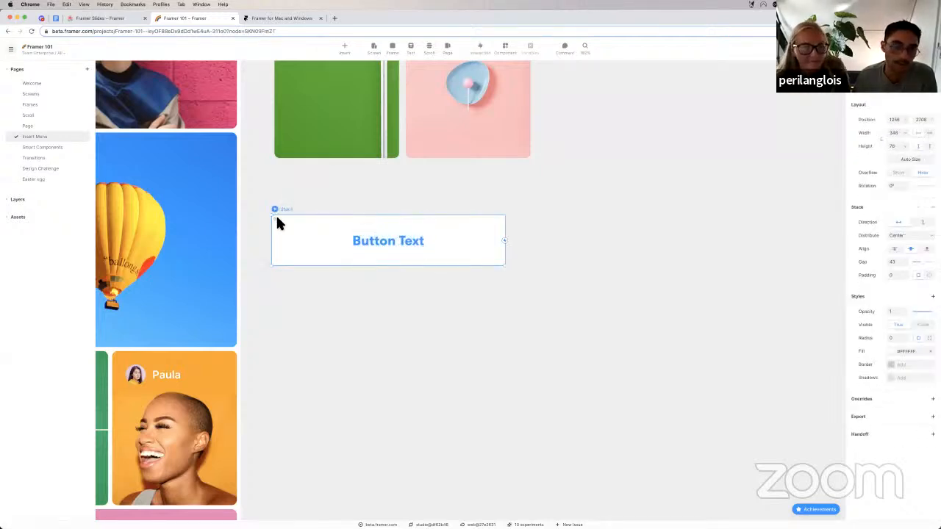
drag(277, 219, 346, 229)
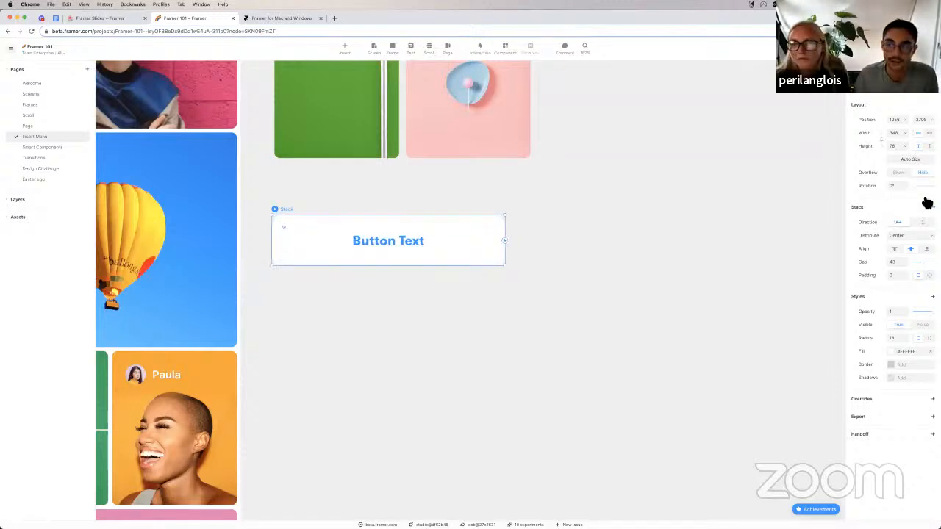
click(913, 160)
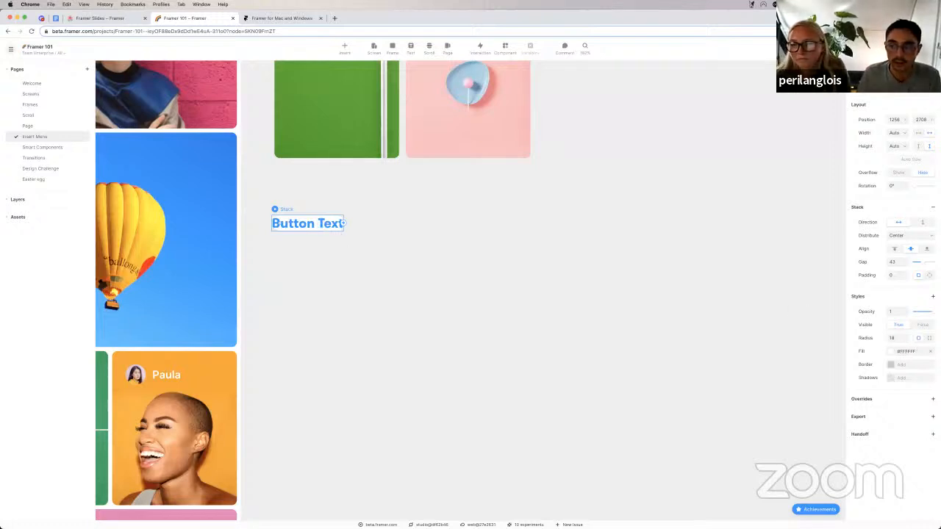
Set individual padding on the button stack: 20 above and below the text, 50 on each side.
click(929, 276)
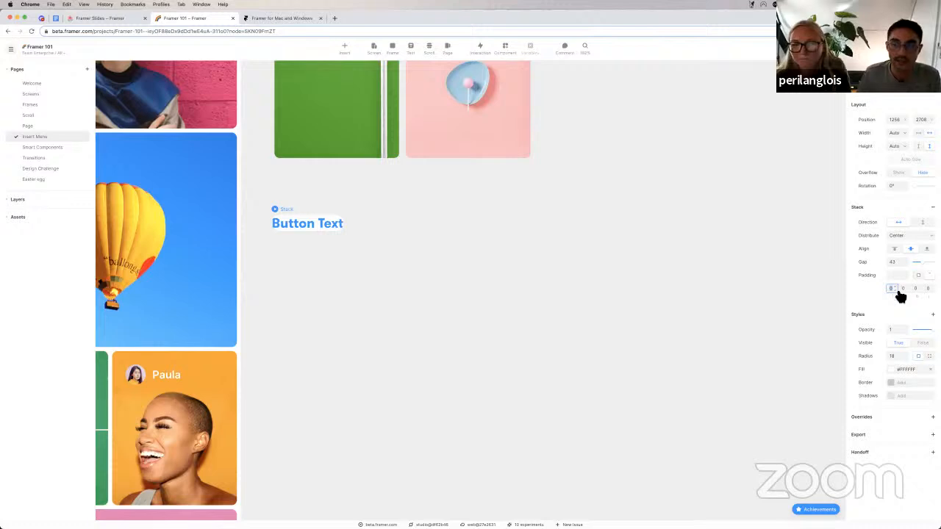
mouse_move(898, 292)
mouse_down()
mouse_move(899, 279)
mouse_move(900, 297)
mouse_up()
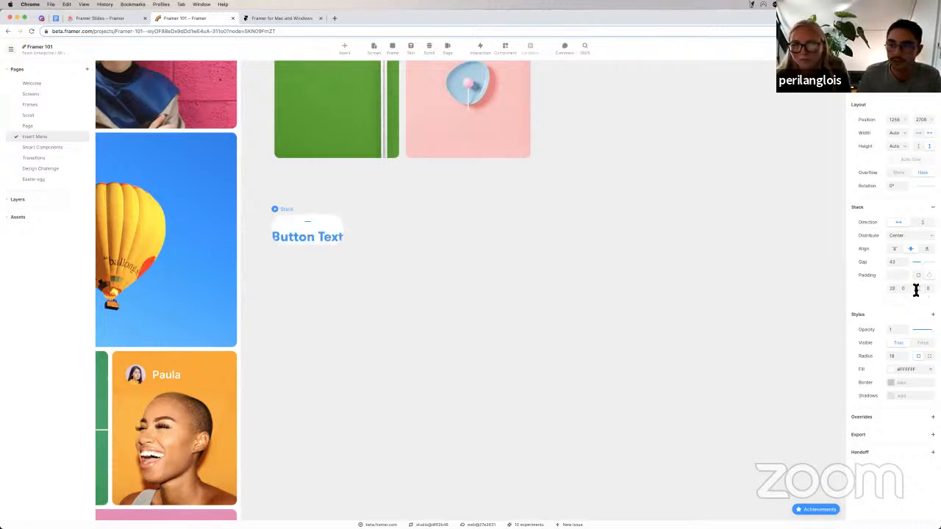
click(917, 289)
text(20)
key(Return)
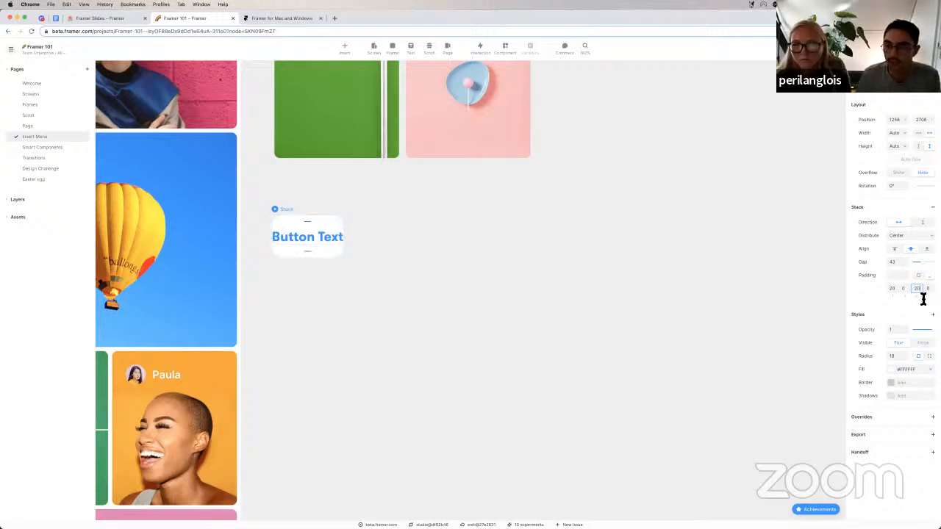
click(904, 290)
text(50)
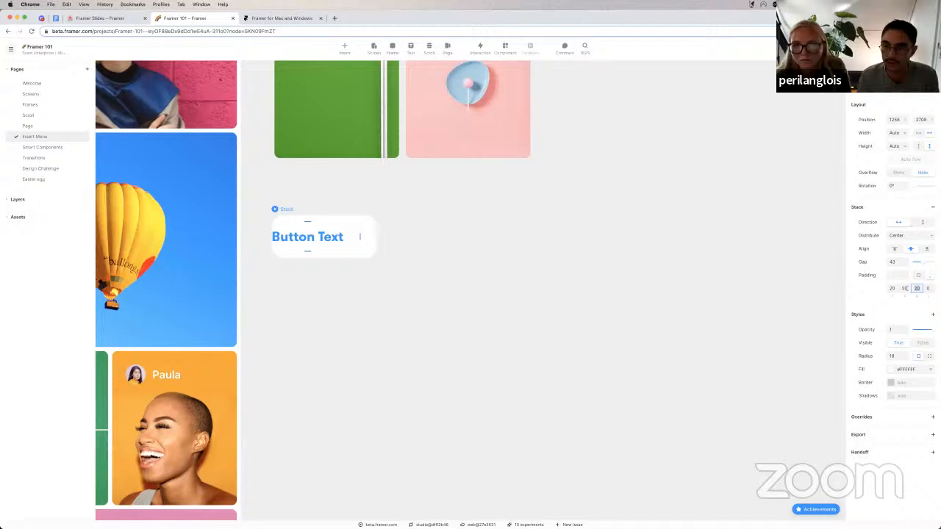
key(Tab)
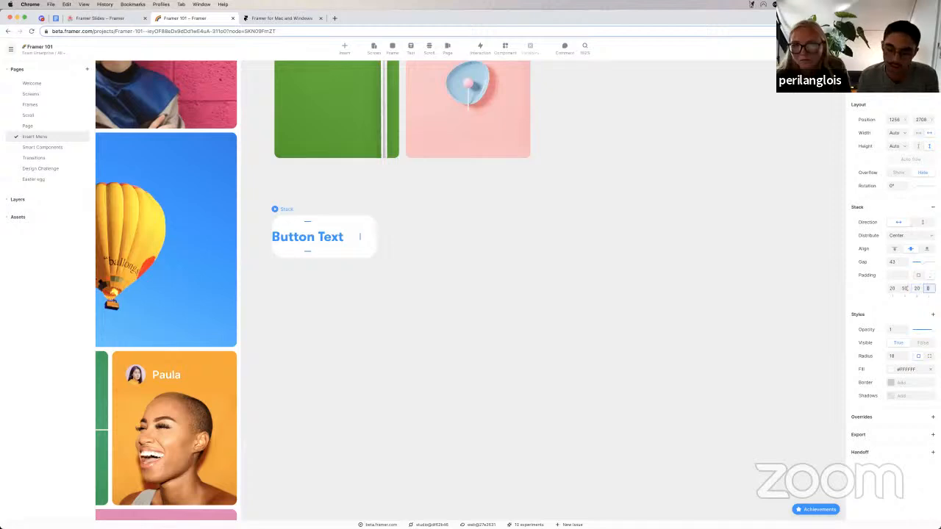
text(50)
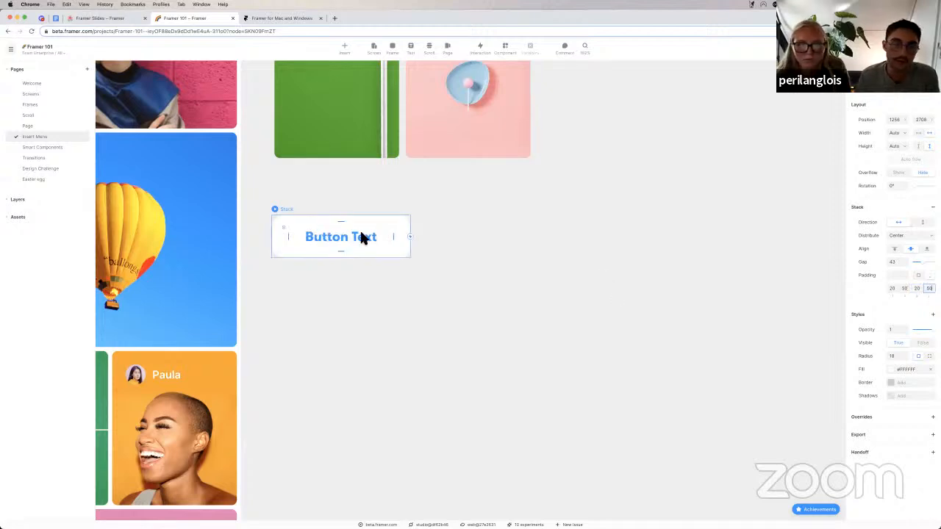
Replace the button's label with "Shorter text".
double_click(361, 237)
double_click(358, 241)
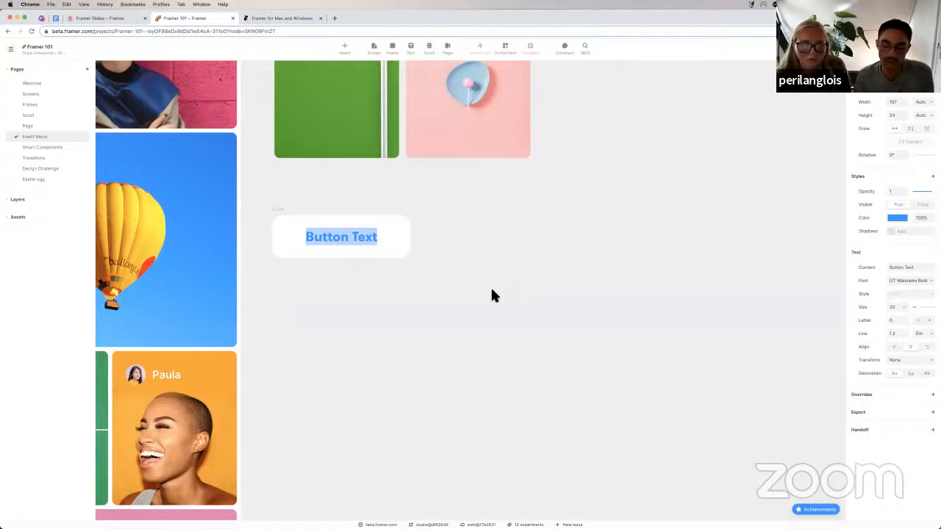
text(Shorte)
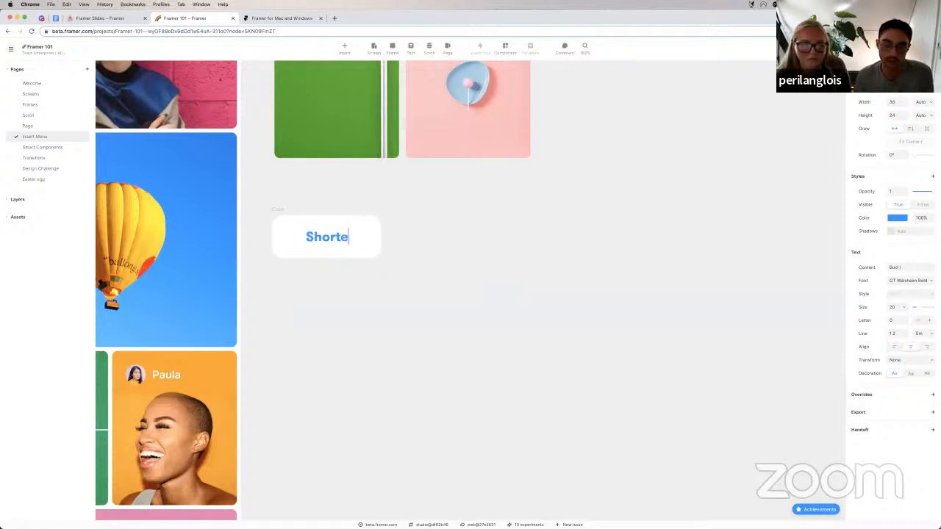
text(r text)
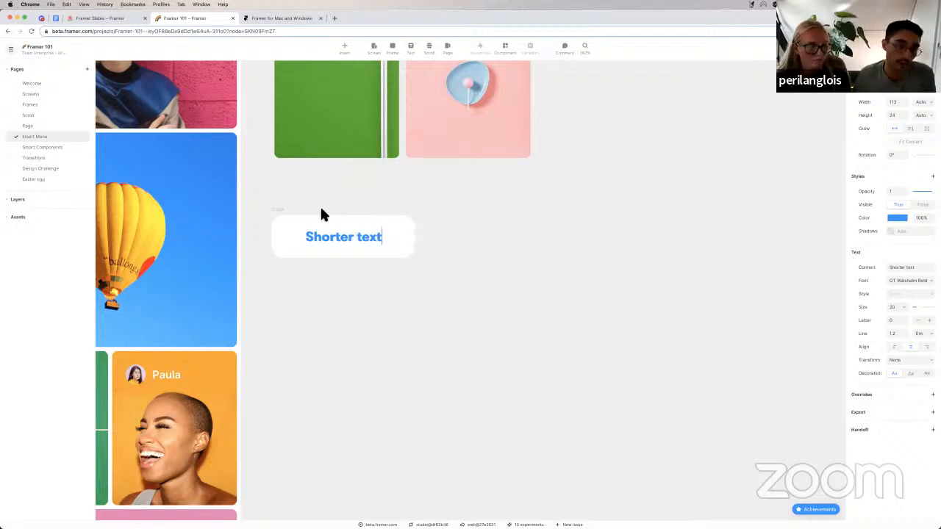
Move the button stack to position 1332, 2727, undo the accidental padding change and deselect the stack.
drag(304, 212, 389, 245)
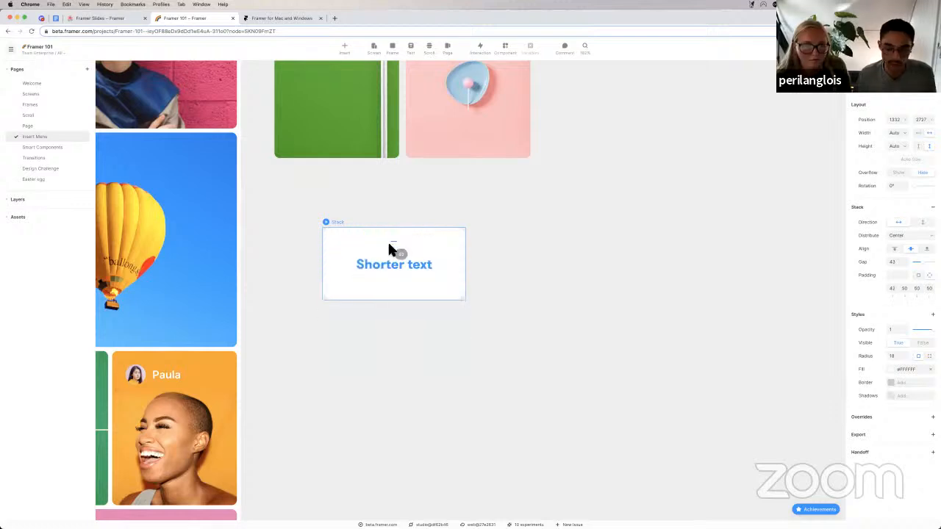
key(super+z)
click(488, 307)
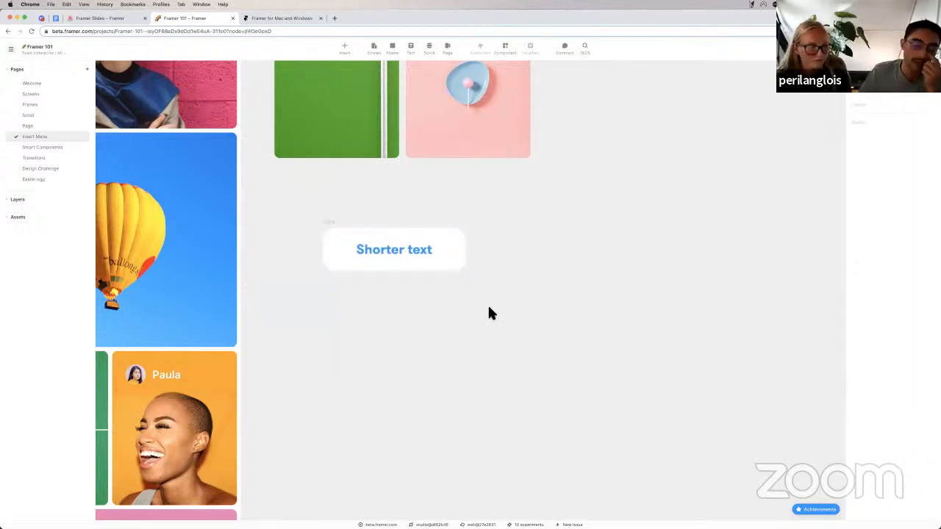
scroll(333, 248, down, 5)
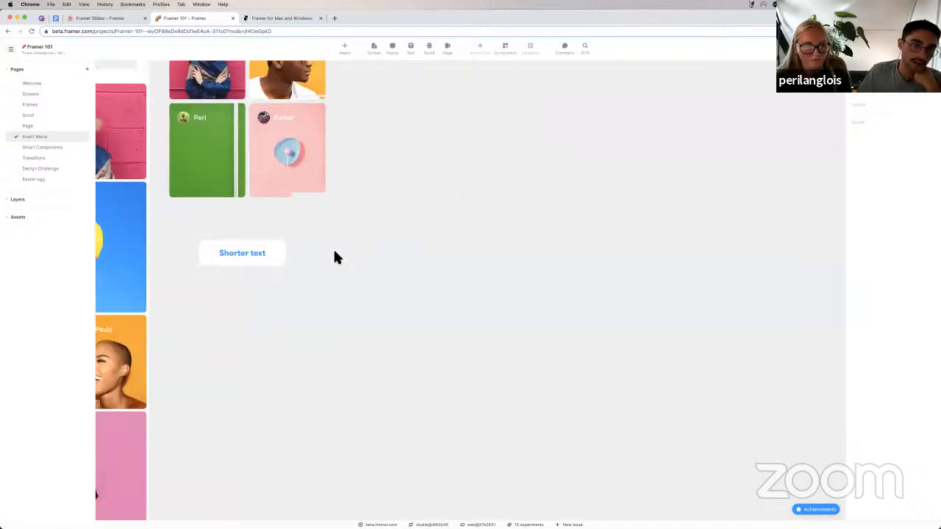
scroll(334, 252, left, 4)
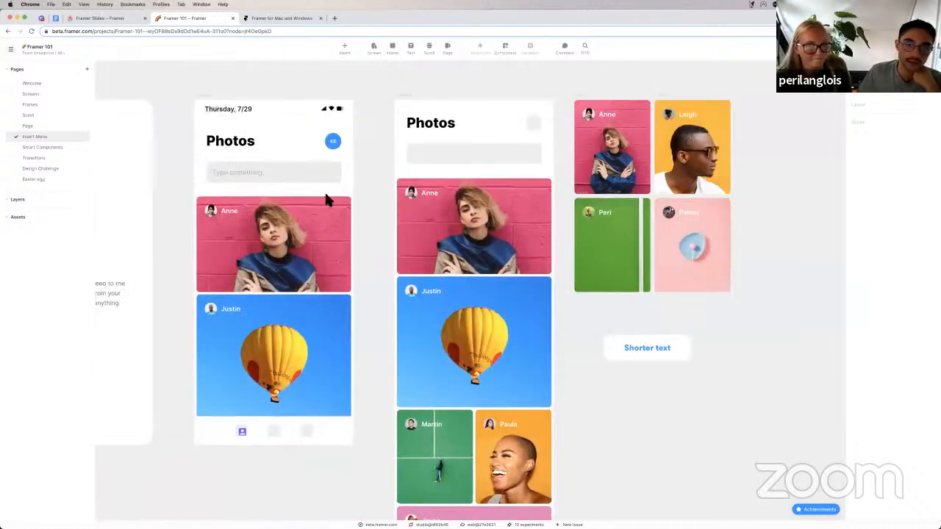
key(i)
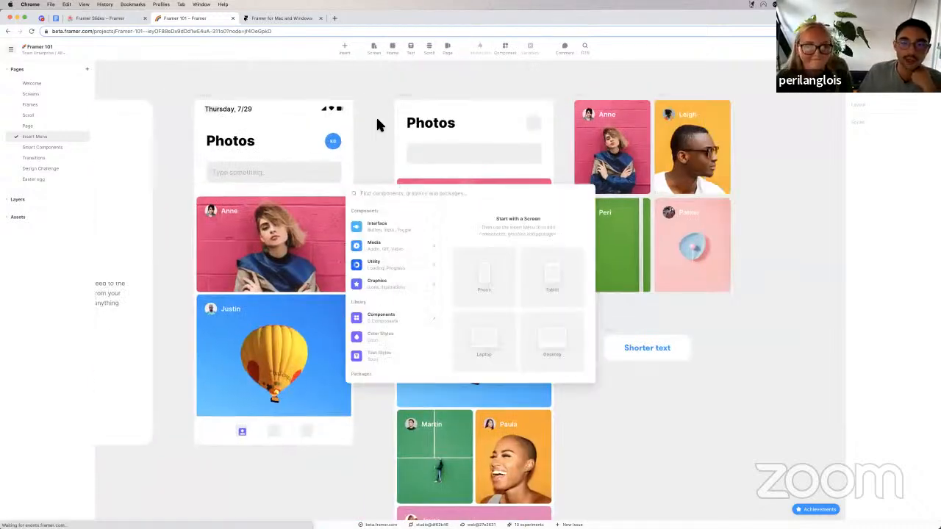
click(662, 331)
click(661, 339)
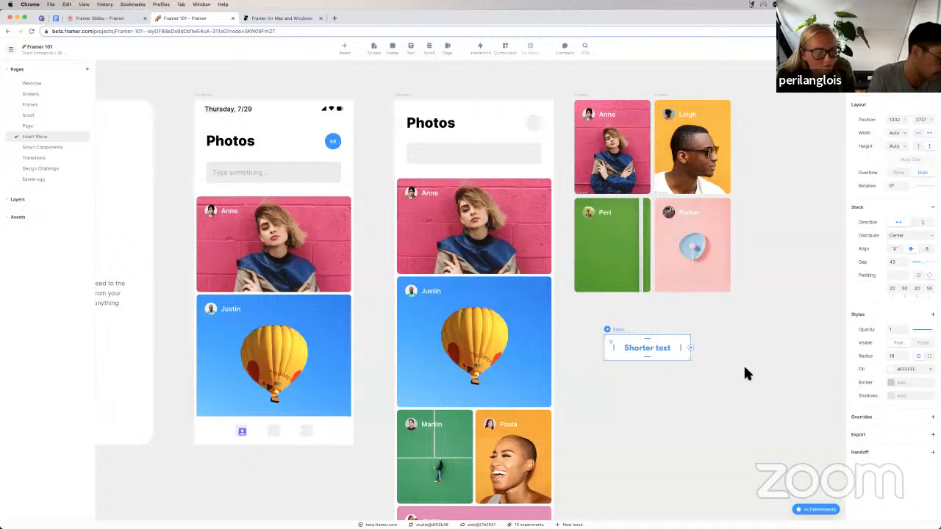
click(374, 77)
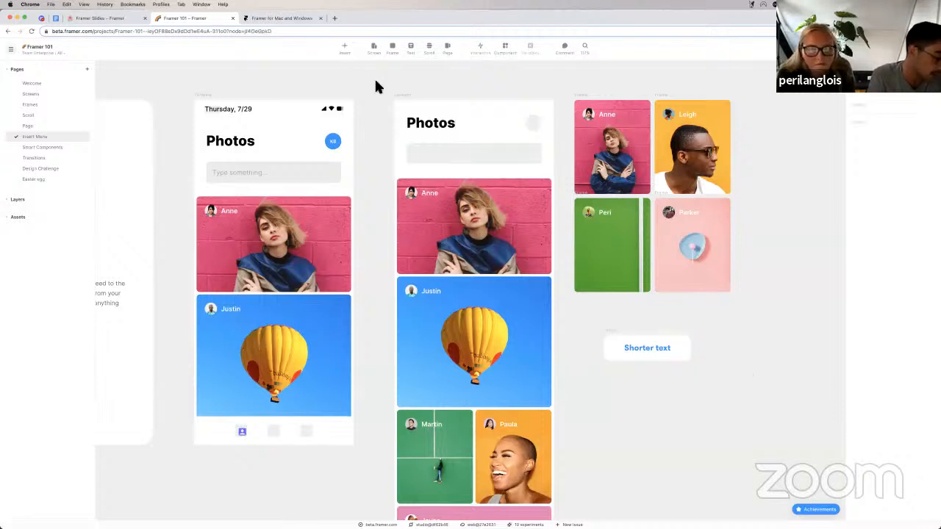
Insert a GIF media component on the canvas just below the "Shorter text" button.
scroll(375, 77, left, 3)
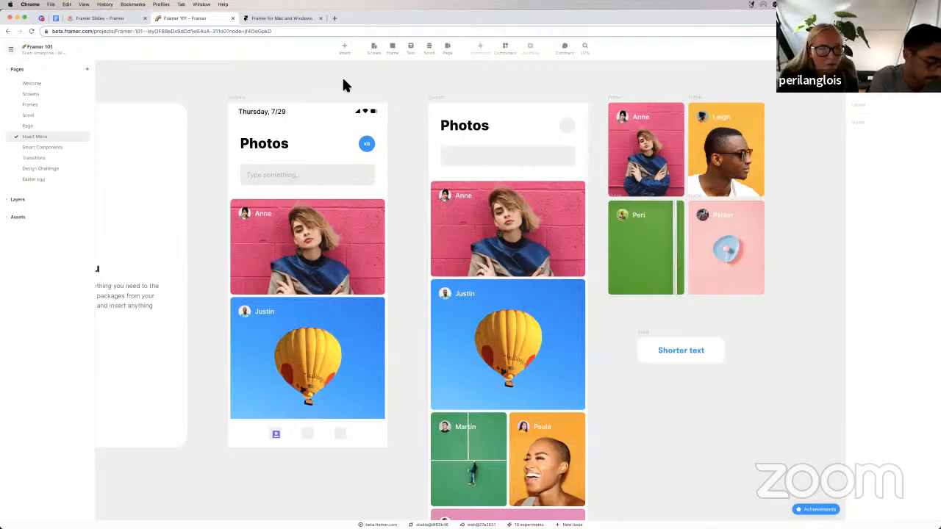
click(345, 51)
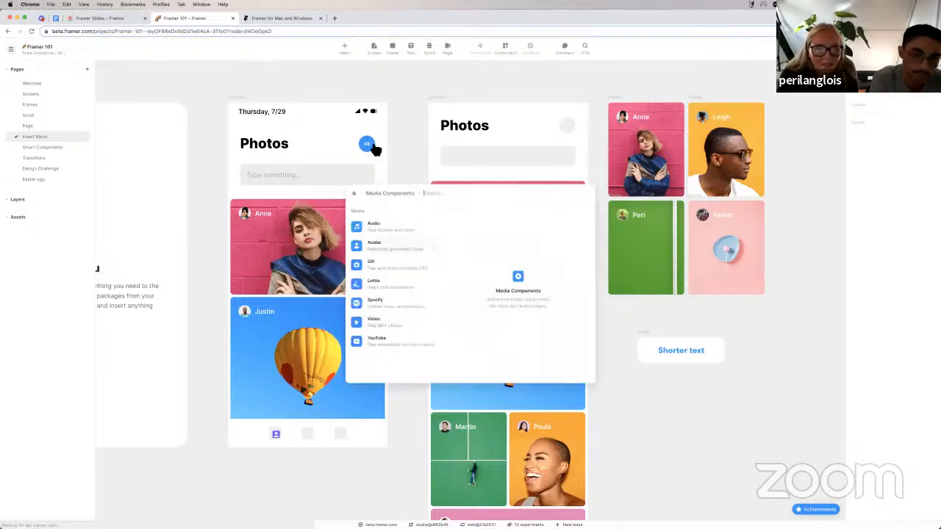
click(354, 195)
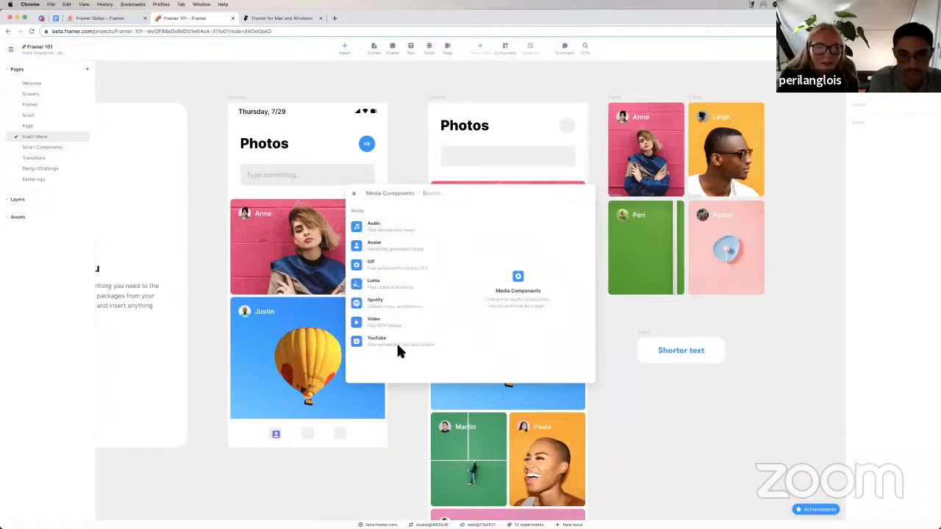
click(405, 245)
mouse_move(409, 271)
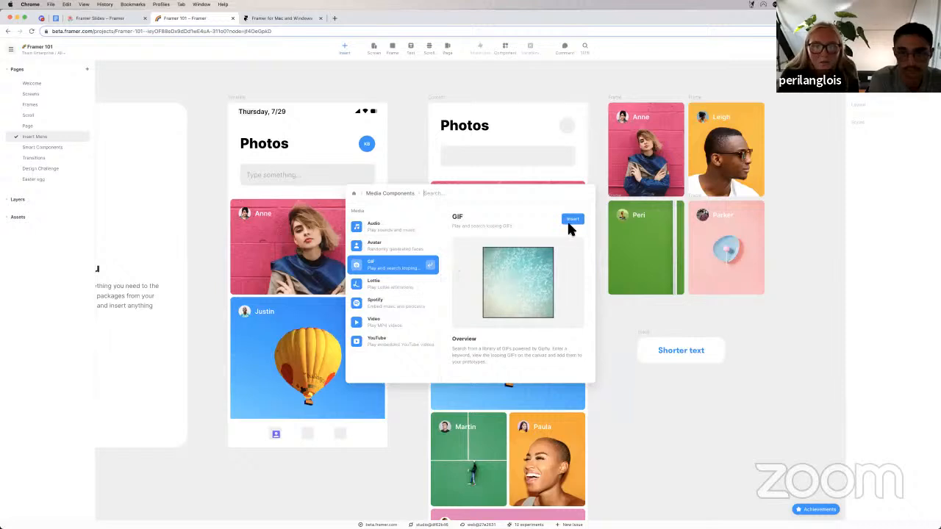
drag(527, 268, 711, 431)
scroll(711, 427, down, 3)
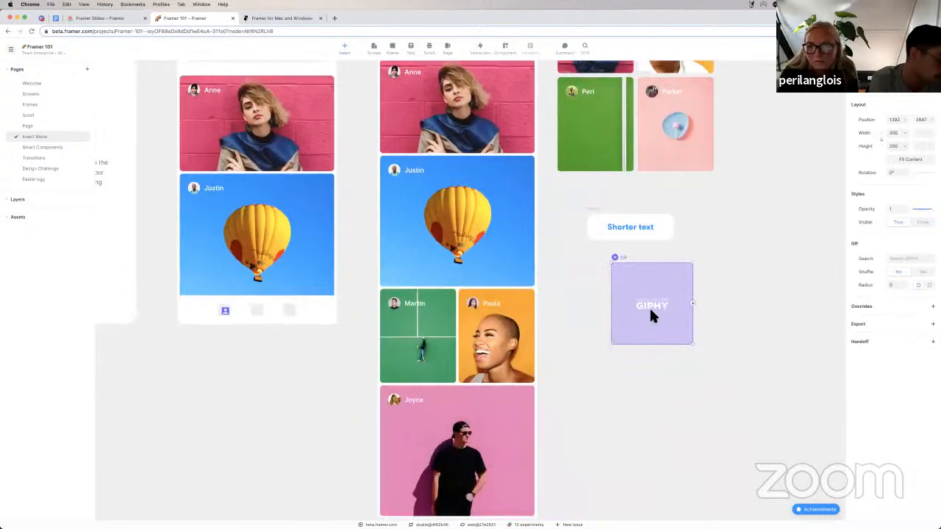
Set the GIF component's search term to "bunny" with shuffle turned on, and preview the component.
click(923, 275)
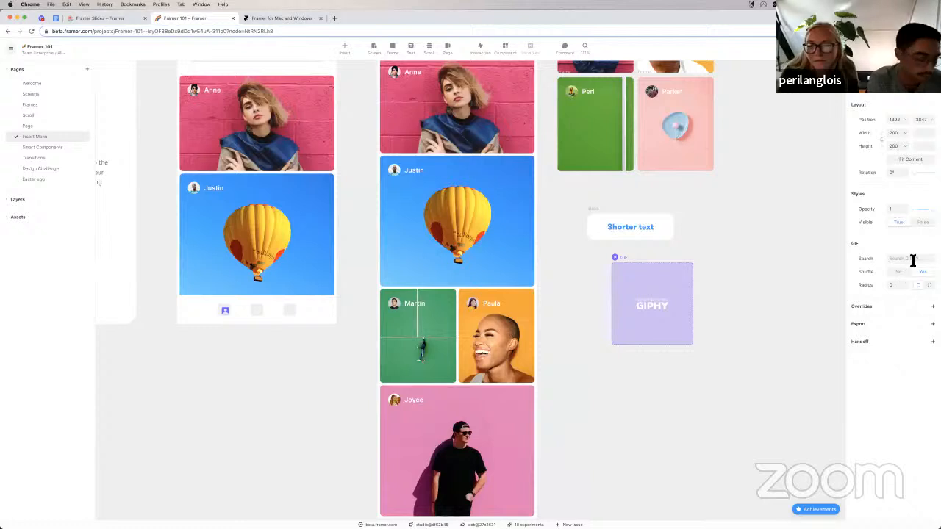
click(914, 259)
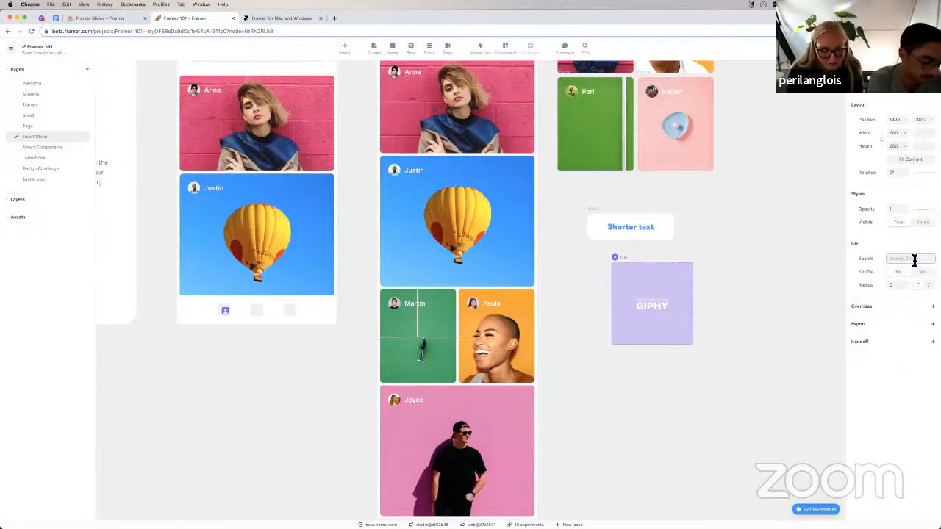
text(bunny)
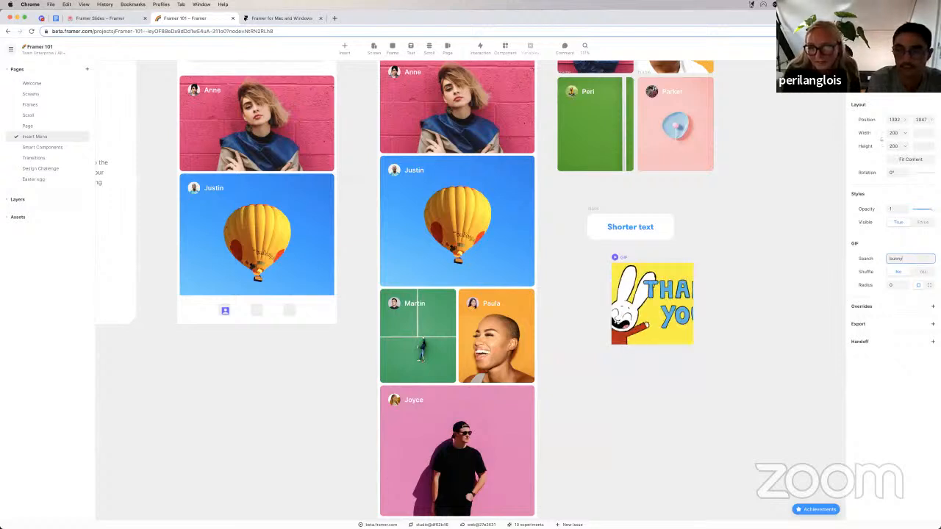
click(898, 274)
click(910, 263)
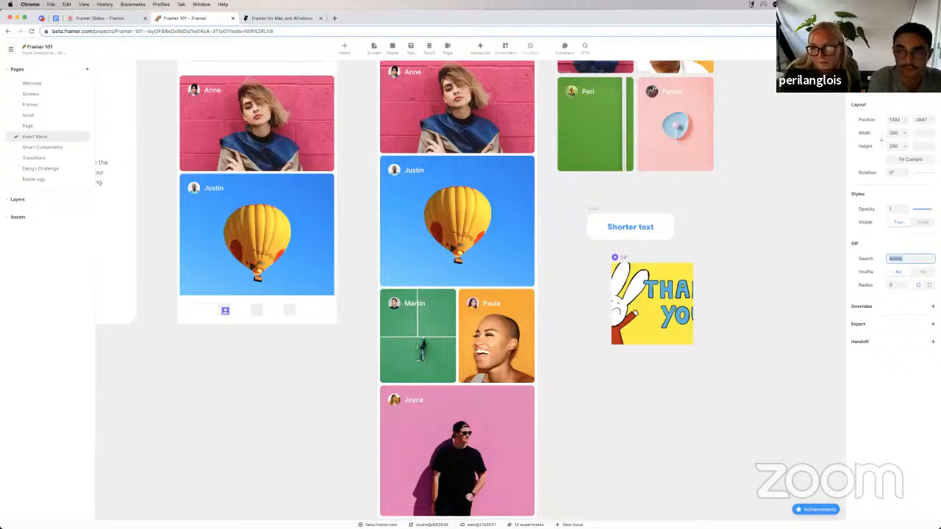
click(674, 328)
click(918, 271)
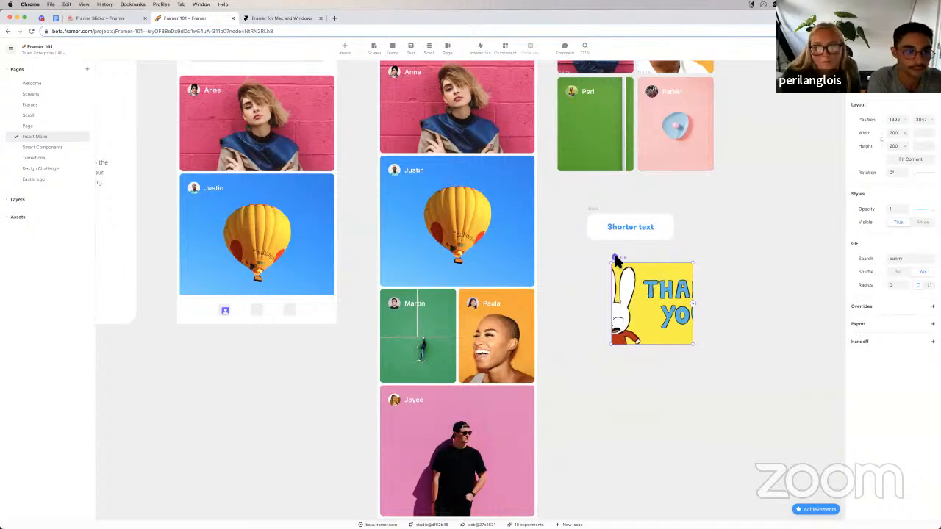
click(615, 257)
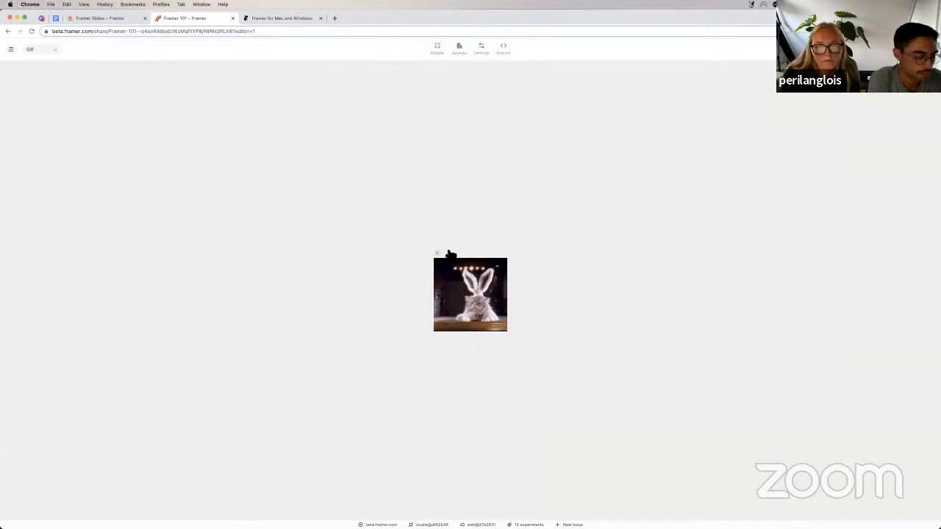
click(437, 253)
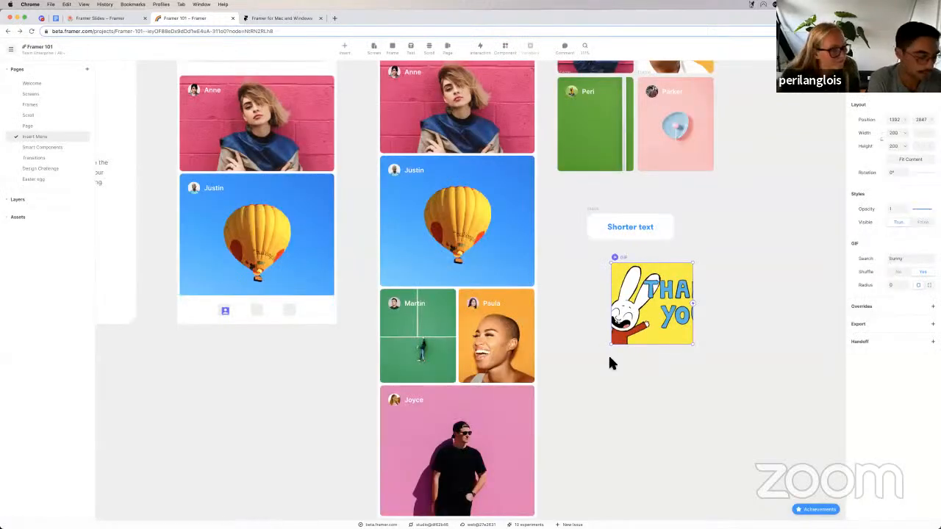
Enlarge the GIF component to about 365 by 204.
scroll(610, 359, left, 2)
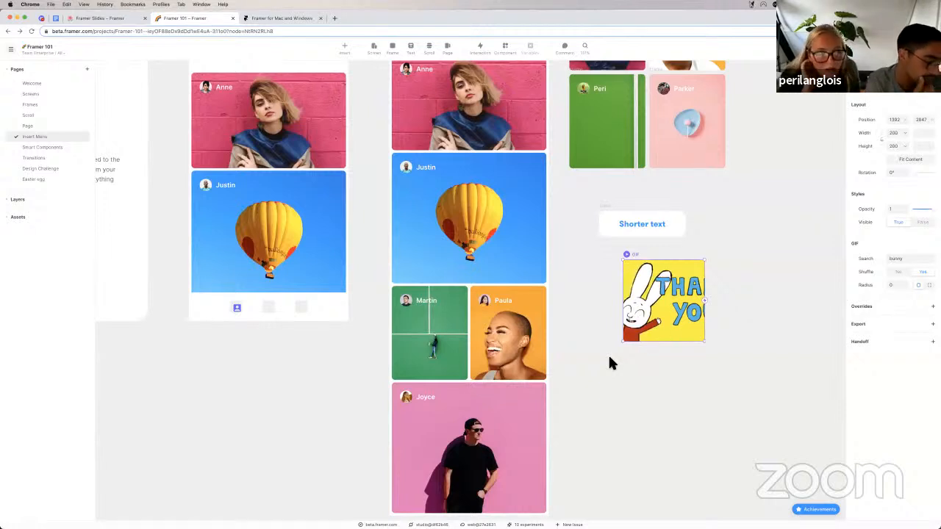
drag(706, 342, 776, 347)
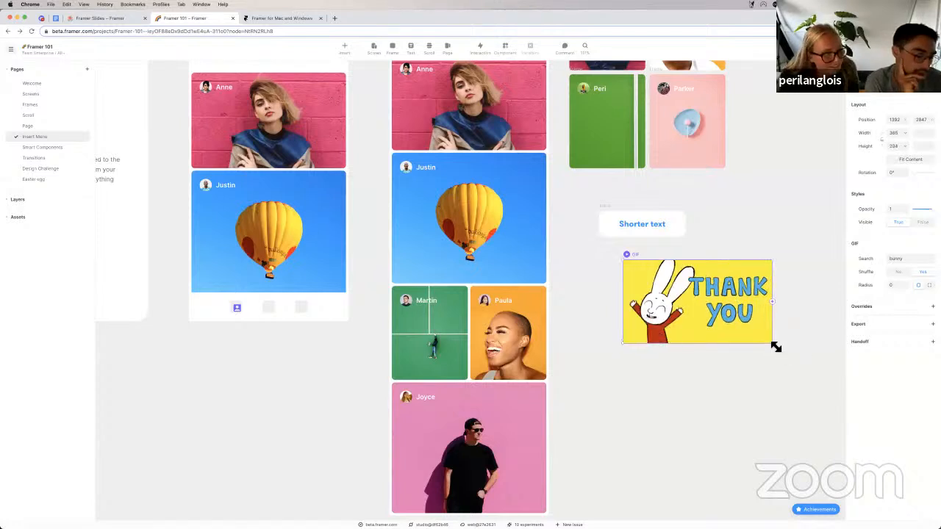
scroll(771, 338, down, 3)
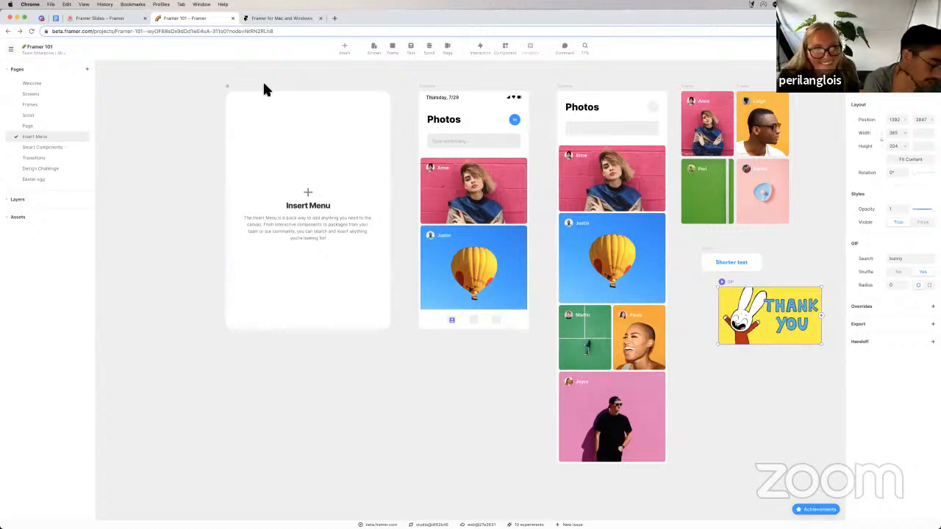
click(346, 47)
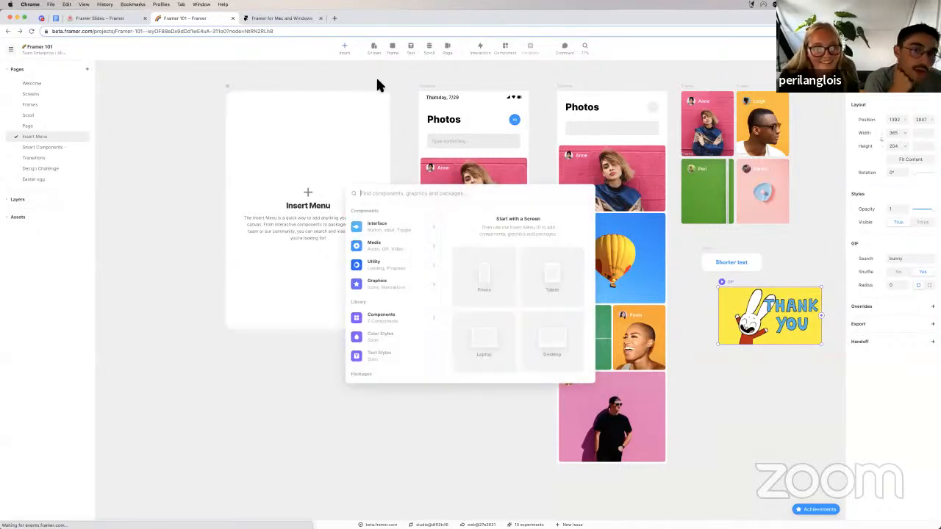
click(376, 75)
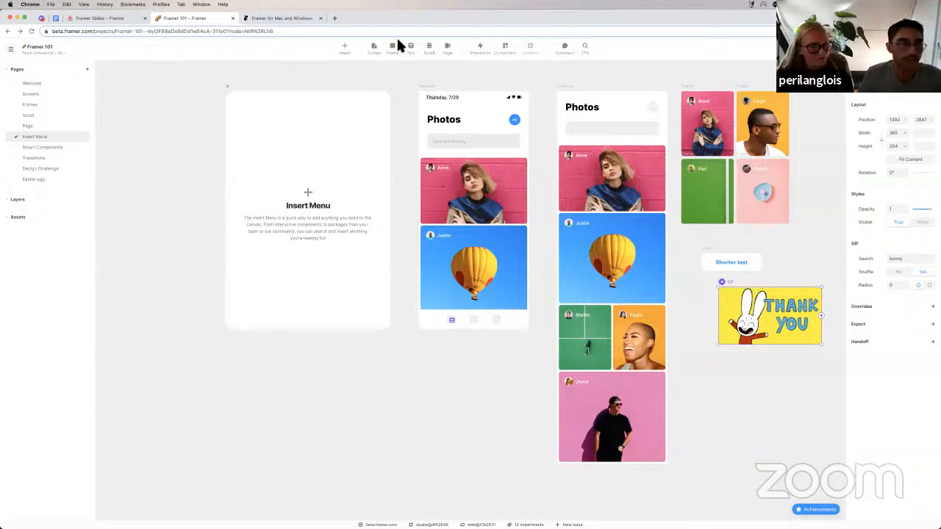
Open the Smart Components page and select the balloon photo card on the Photos screen.
click(33, 147)
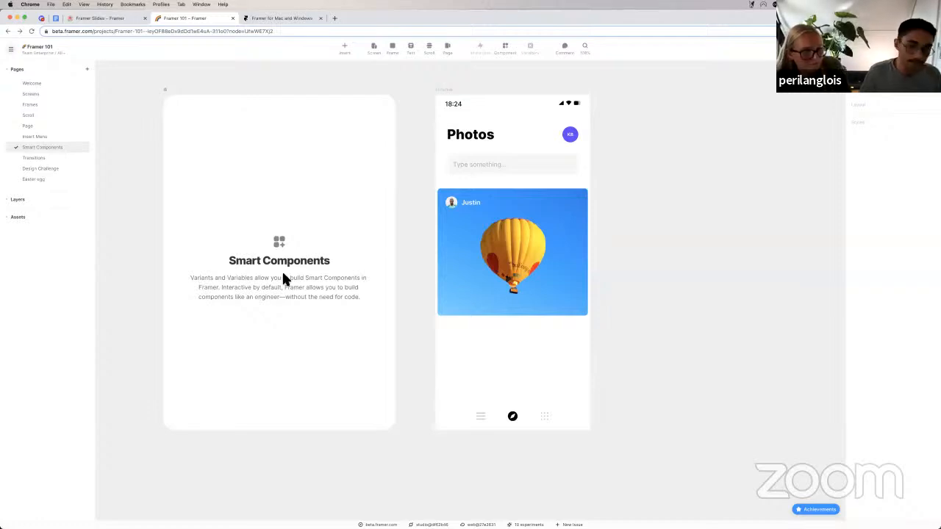
click(477, 278)
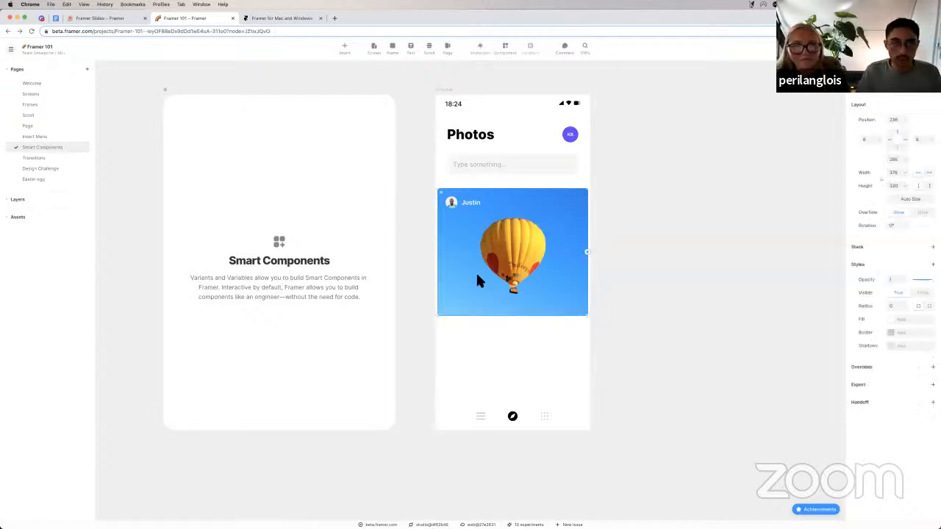
Create a component named "Card" from the balloon photo card on the Photos screen.
scroll(476, 270, left, 2)
click(22, 203)
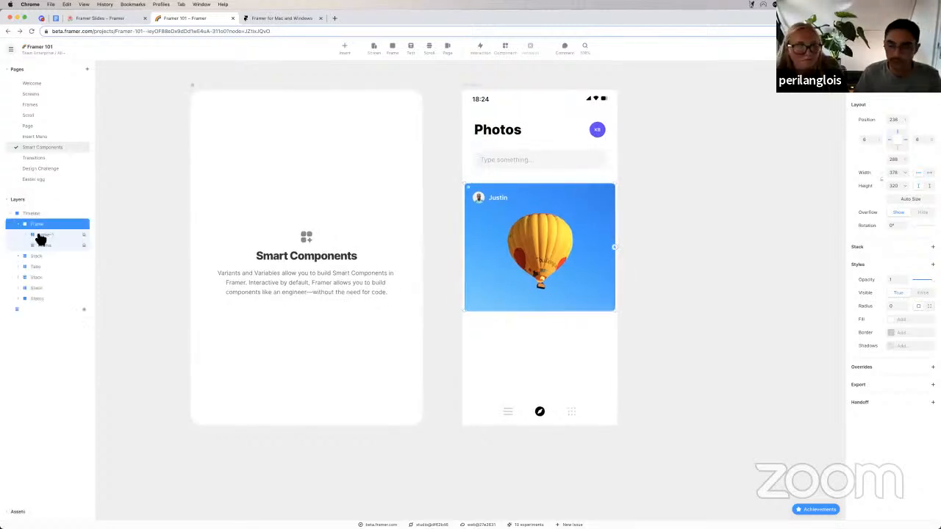
scroll(417, 301, left, 2)
scroll(417, 301, right, 4)
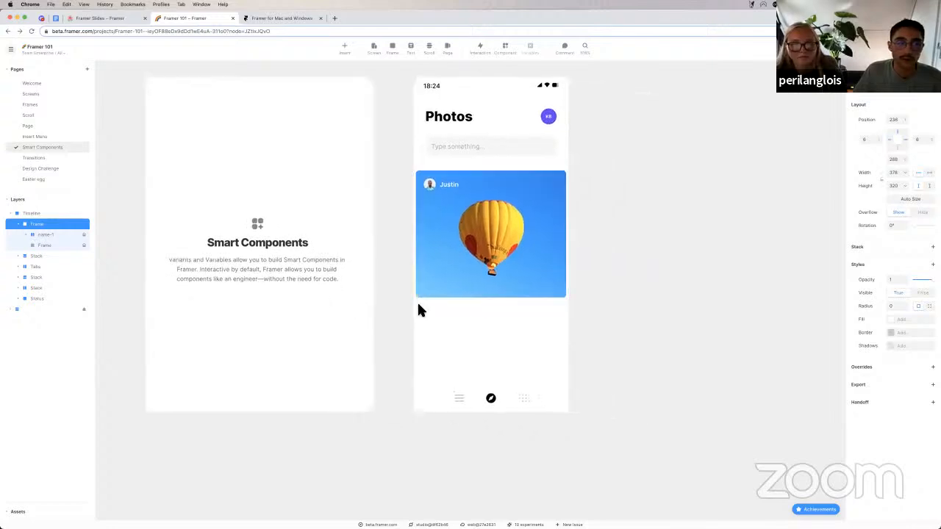
scroll(417, 301, right, 3)
scroll(417, 301, up, 1)
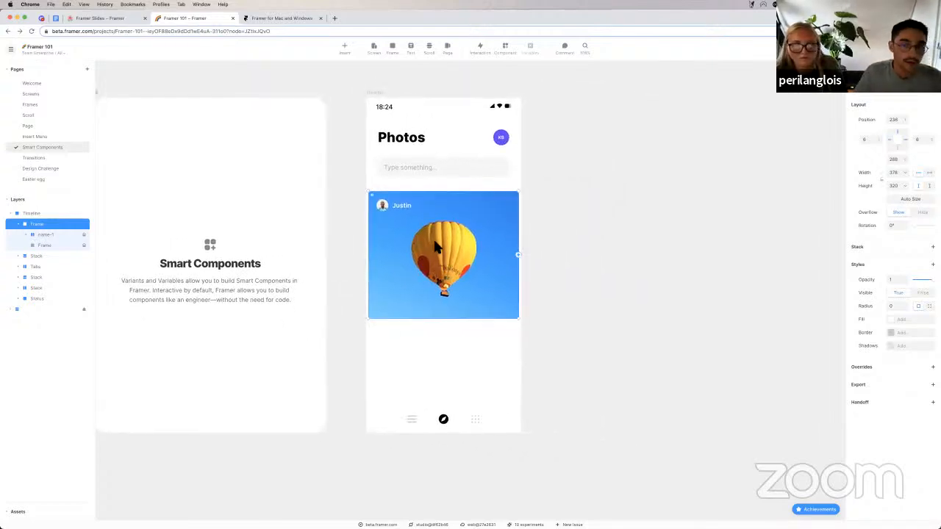
click(506, 49)
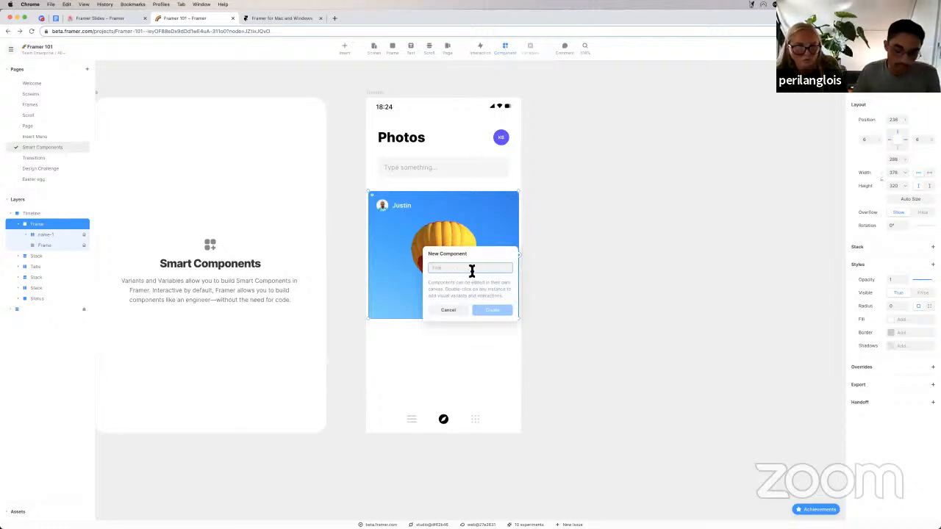
text(Card)
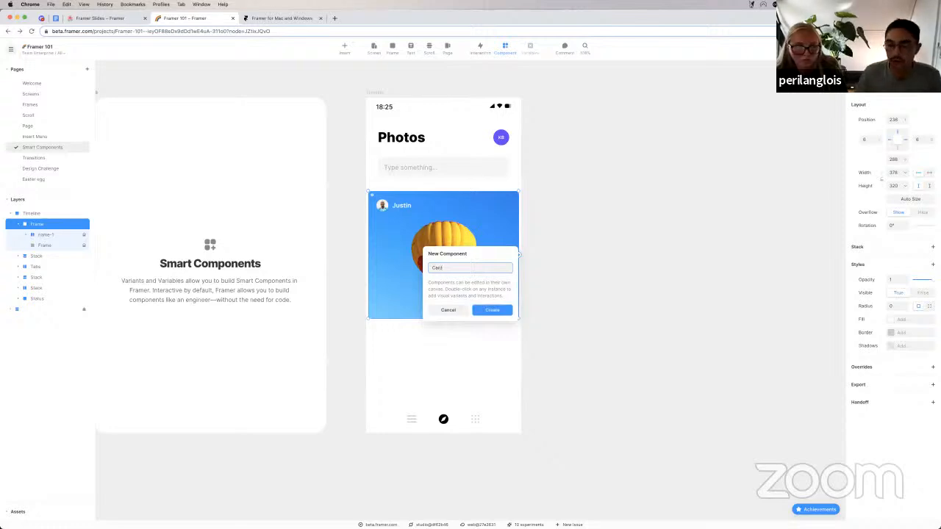
key(Return)
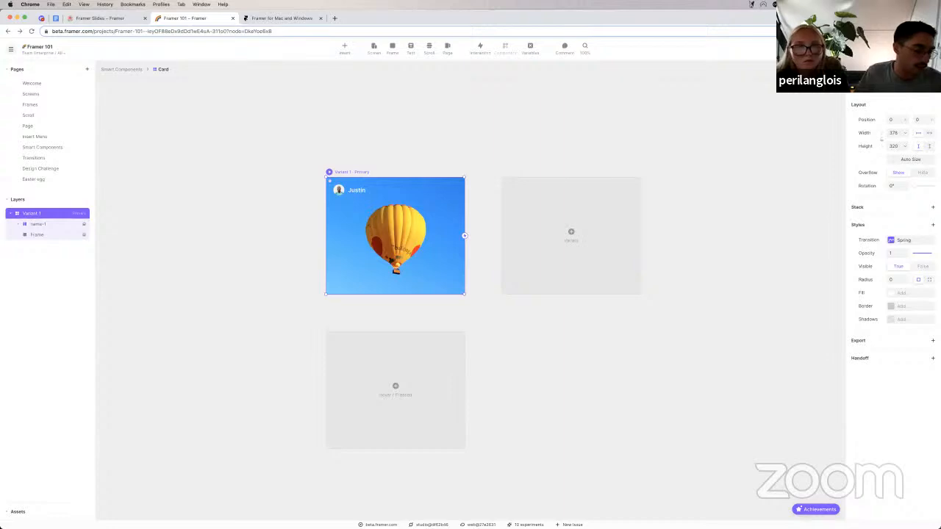
Return to the Photos screen, reopen the Card component for editing, and add a Hover variant below the primary variant.
key(Escape)
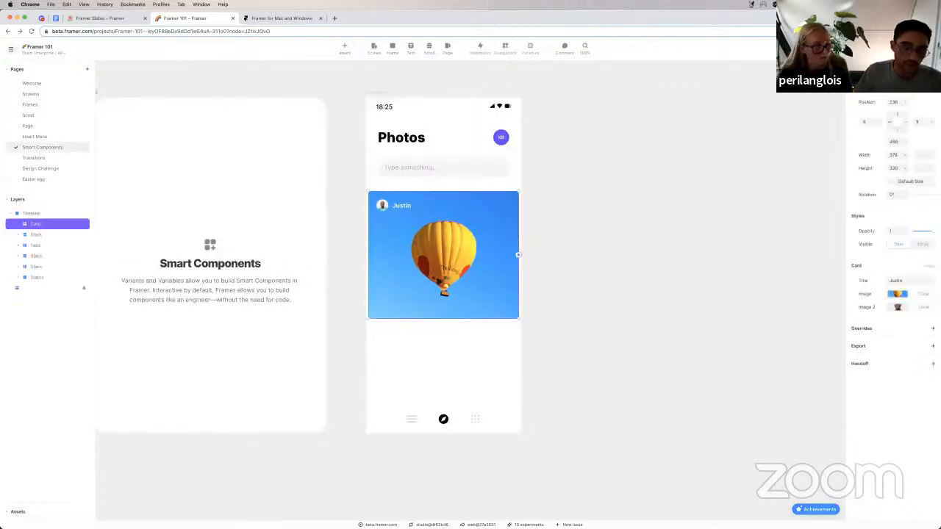
key(Return)
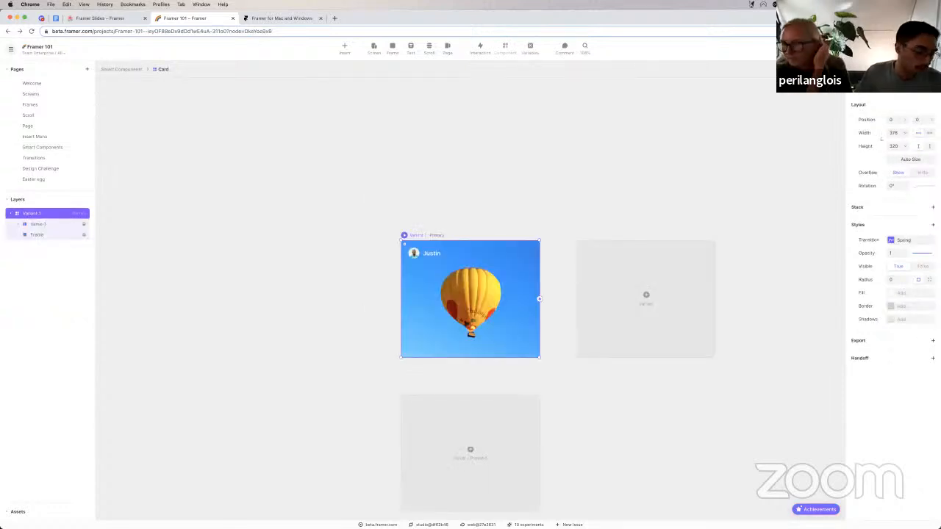
scroll(470, 299, down, 2)
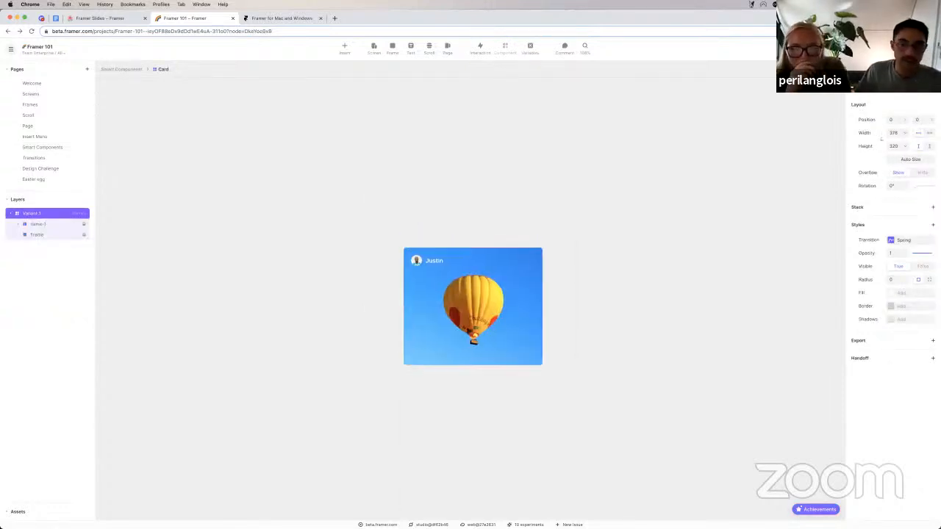
scroll(471, 298, right, 3)
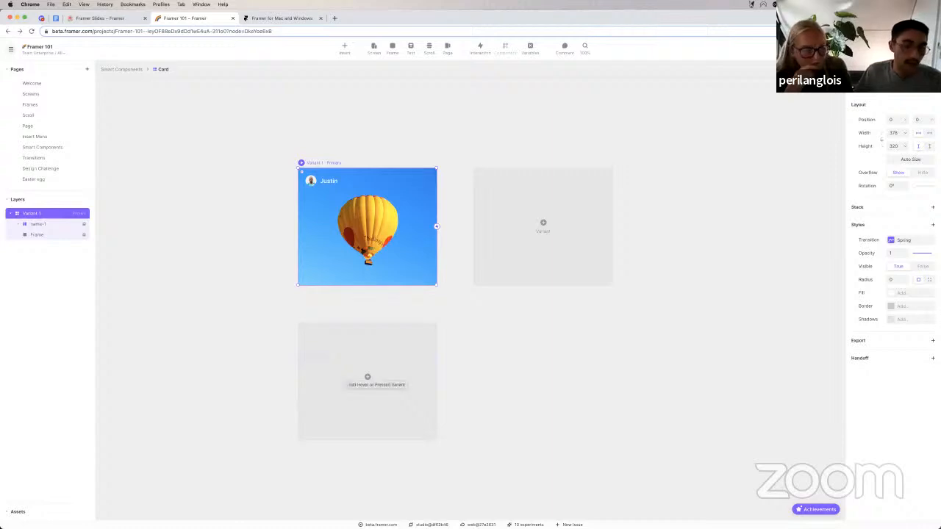
key(Escape)
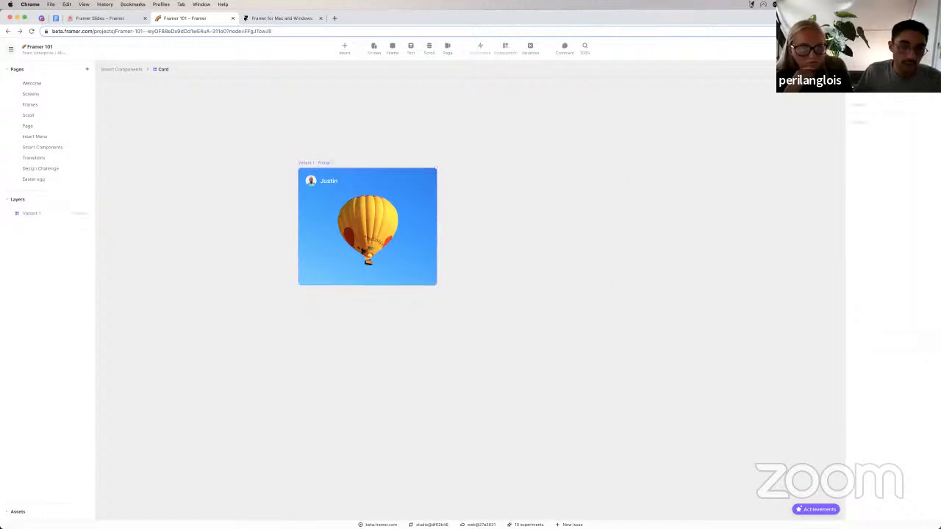
click(367, 226)
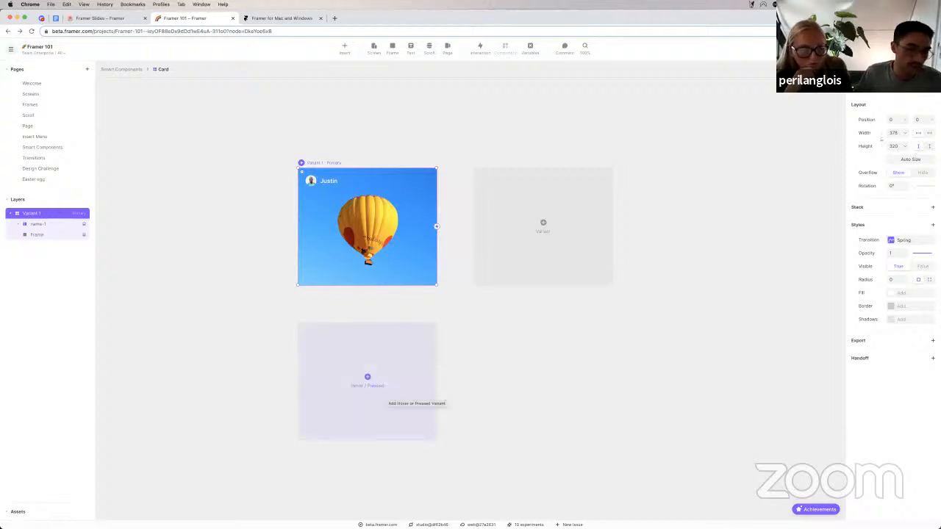
click(367, 377)
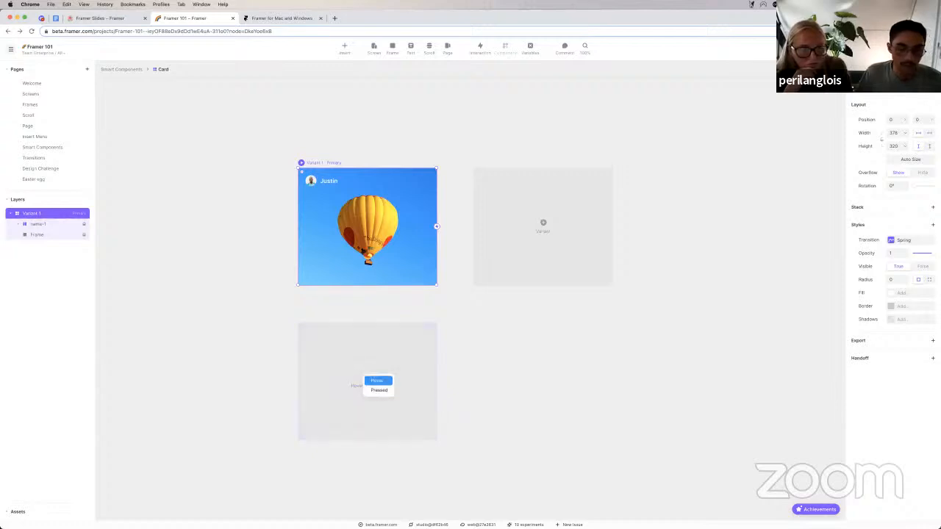
click(377, 380)
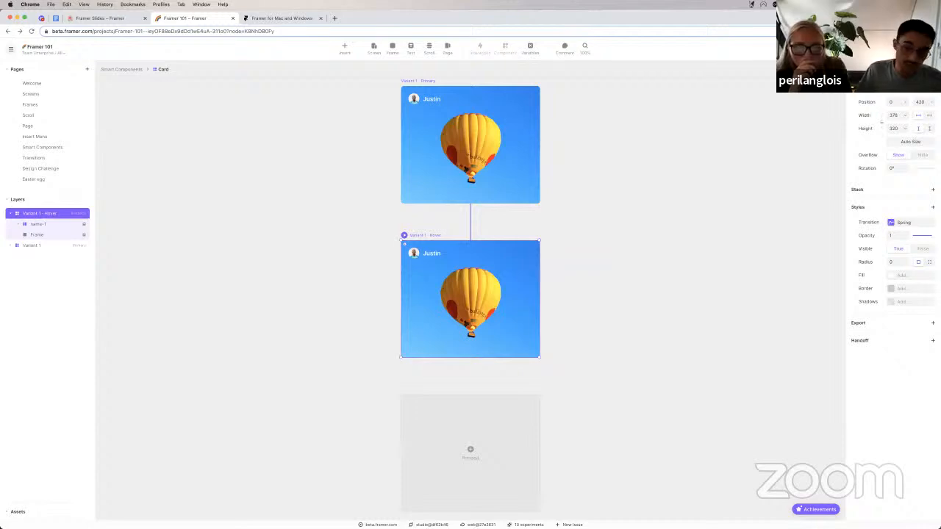
Enlarge the balloon image frame in the Hover variant evenly around its centre to about 411 wide.
scroll(417, 256, right, 2)
scroll(417, 255, up, 5)
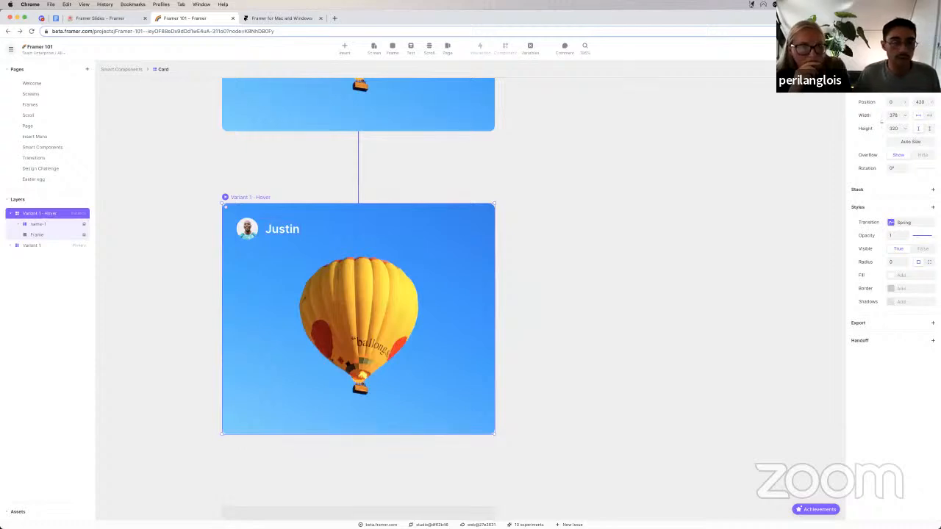
click(37, 234)
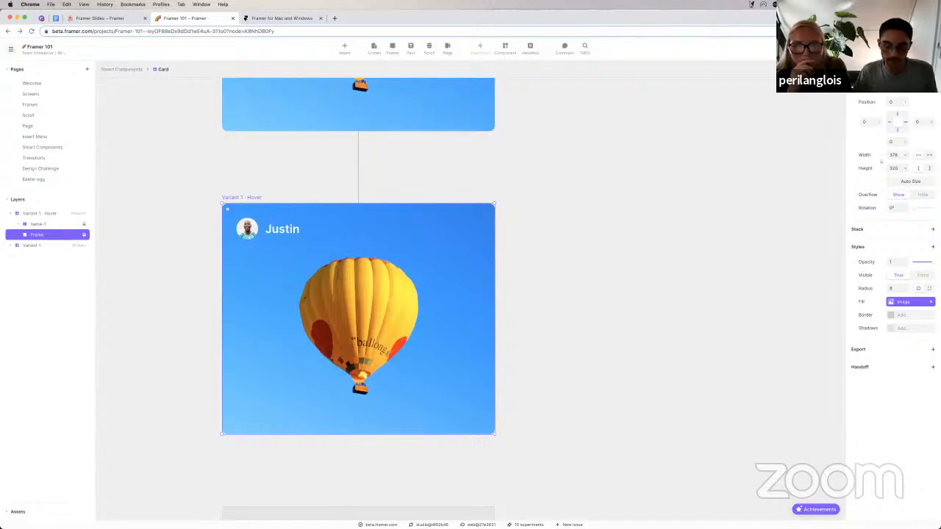
drag(494, 433, 507, 444)
Set the primary variant's overflow to Hide and round the corners of the Hover variant.
scroll(411, 373, down, 3)
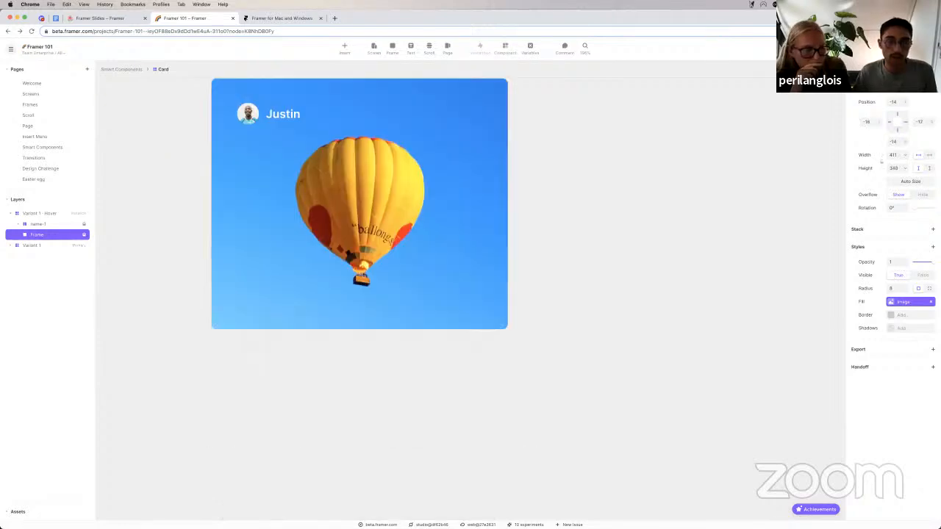
scroll(412, 372, down, 4)
scroll(381, 275, down, 2)
scroll(381, 275, up, 5)
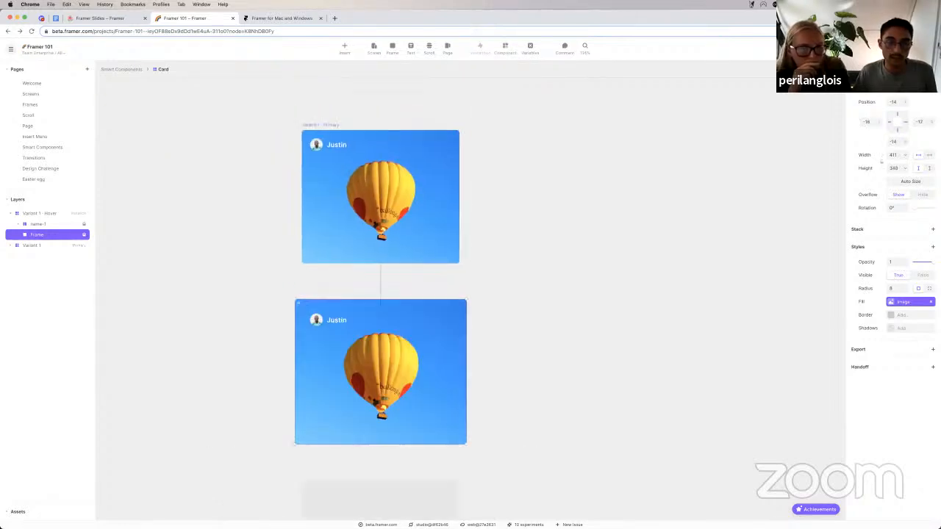
click(380, 196)
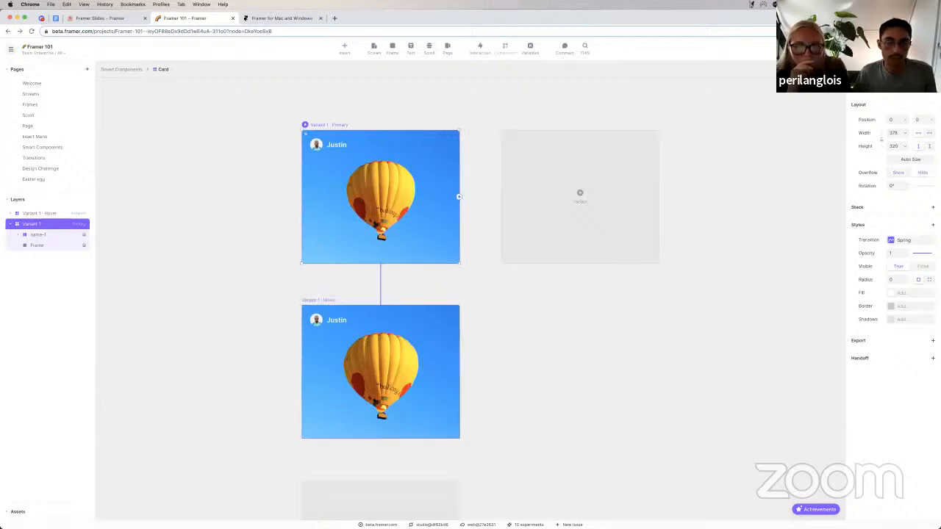
click(380, 372)
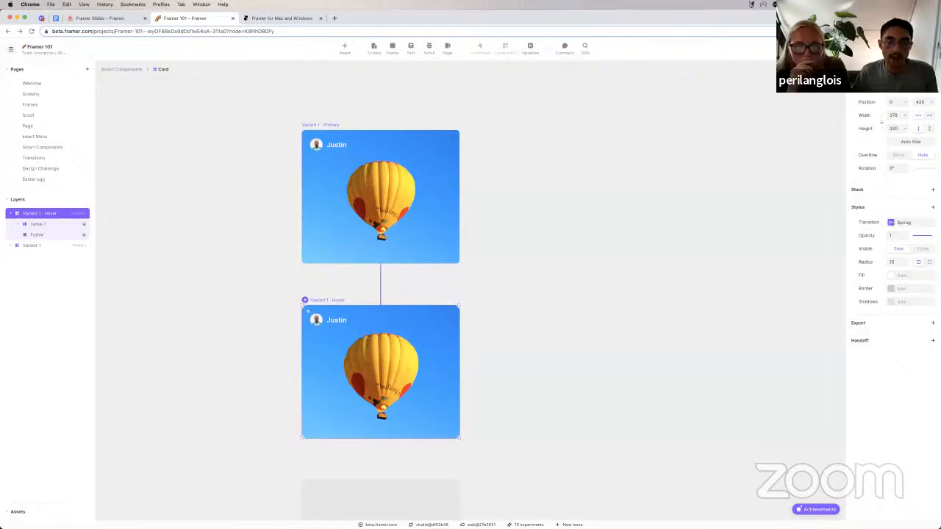
Return to the Photos screen and preview the card's hover effect, then close the preview.
key(Escape)
key(Escape)
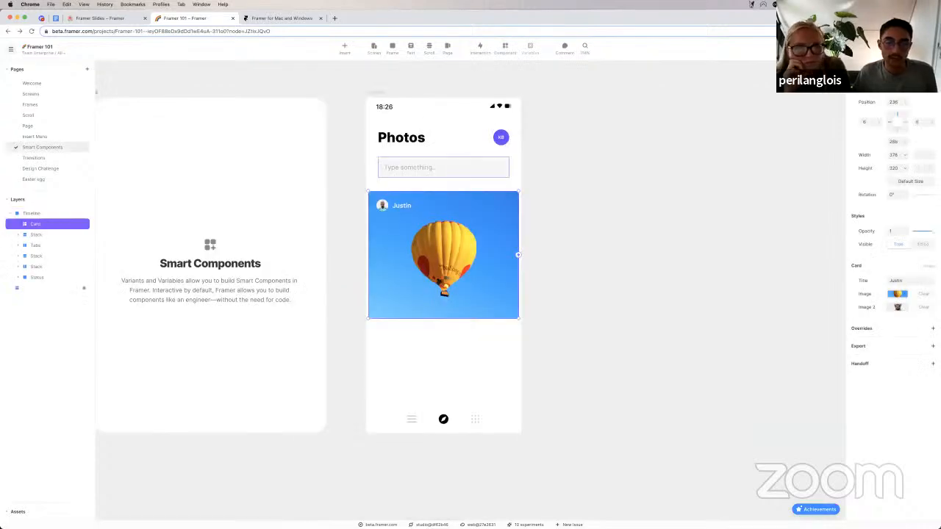
key(Escape)
key(super+p)
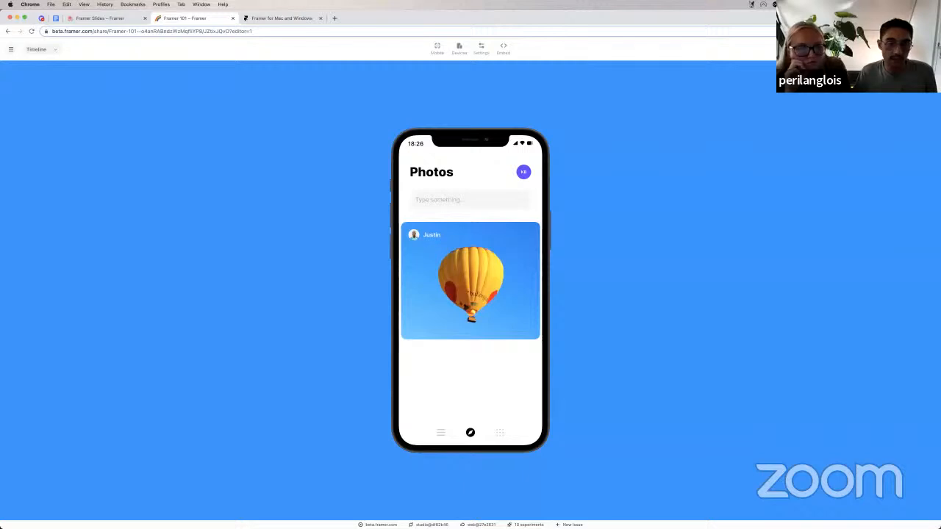
key(Escape)
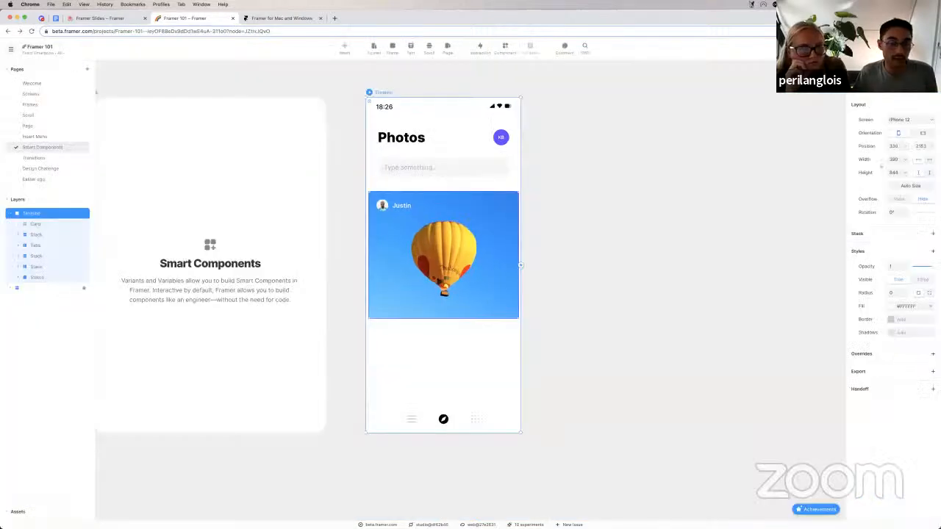
In the Card's Hover variant, fade the name text's colour to 51% and the avatar's opacity to 0.38.
double_click(444, 255)
super+click(432, 407)
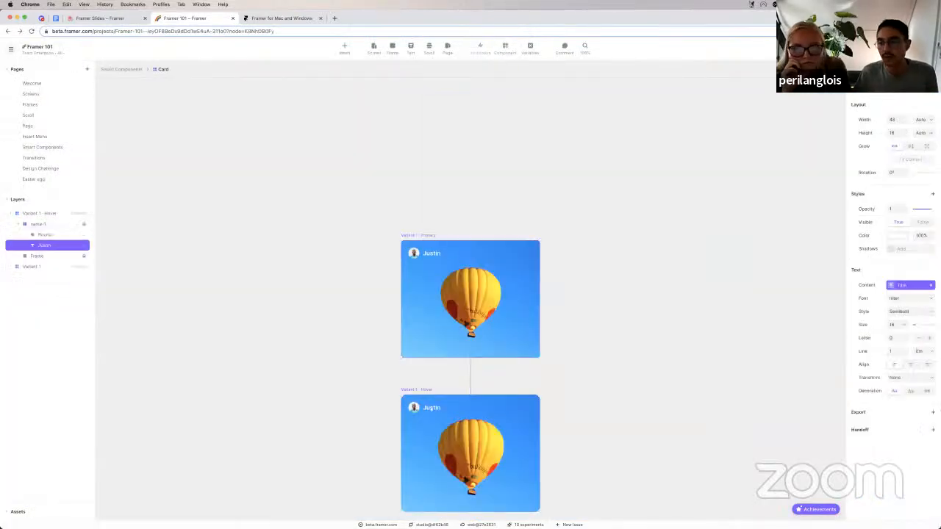
click(898, 235)
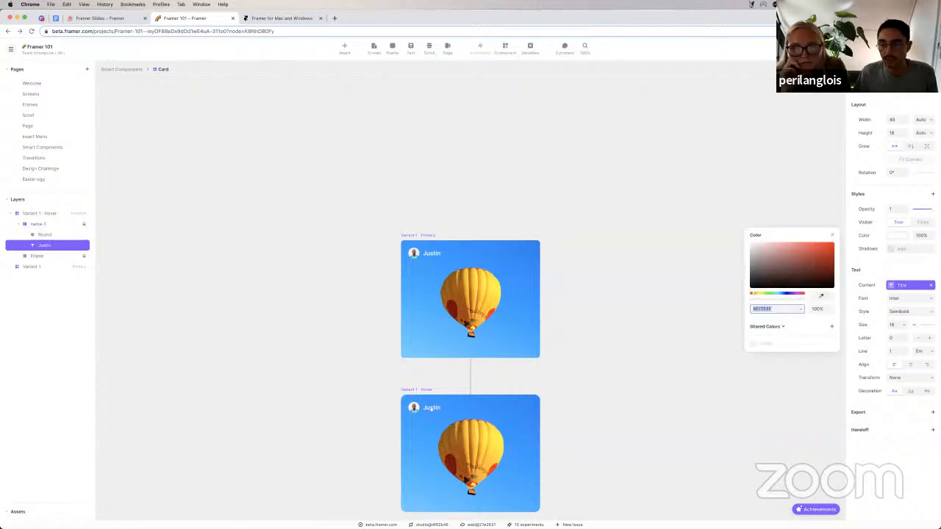
key(Return)
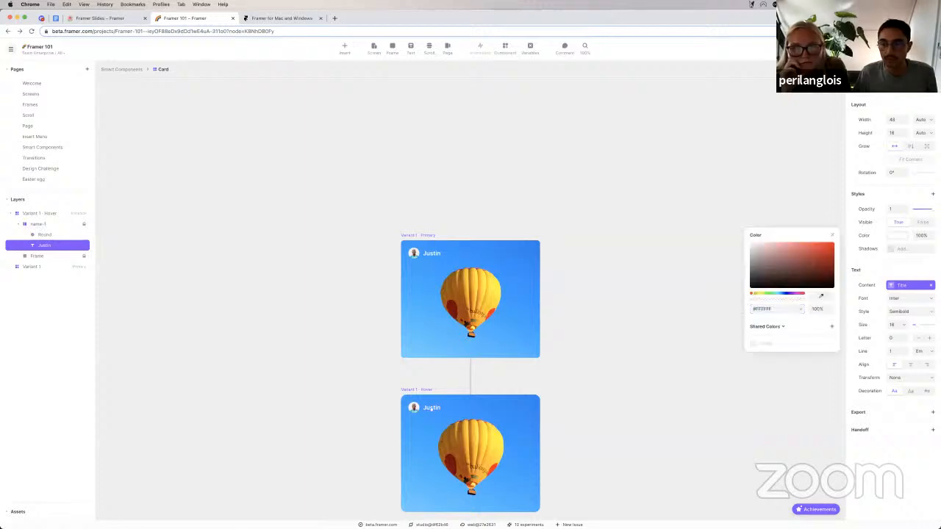
click(778, 299)
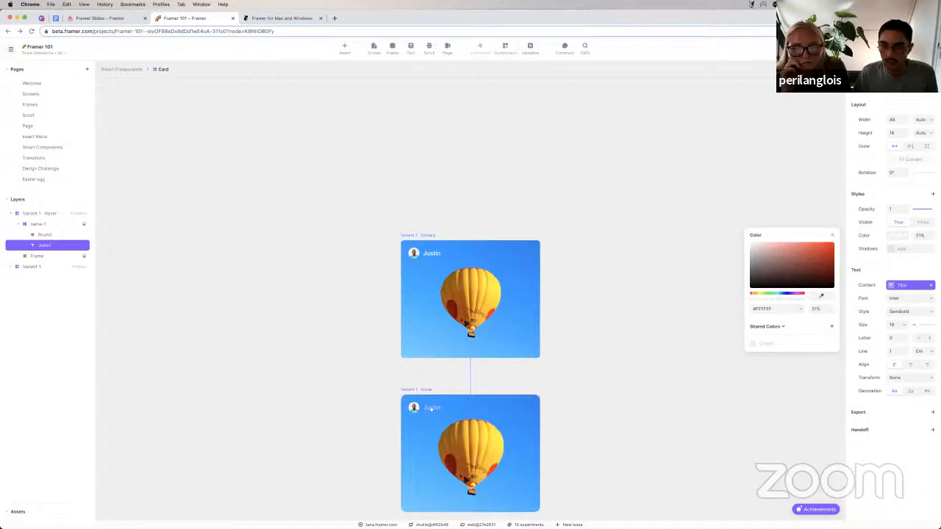
click(414, 408)
drag(931, 226, 920, 227)
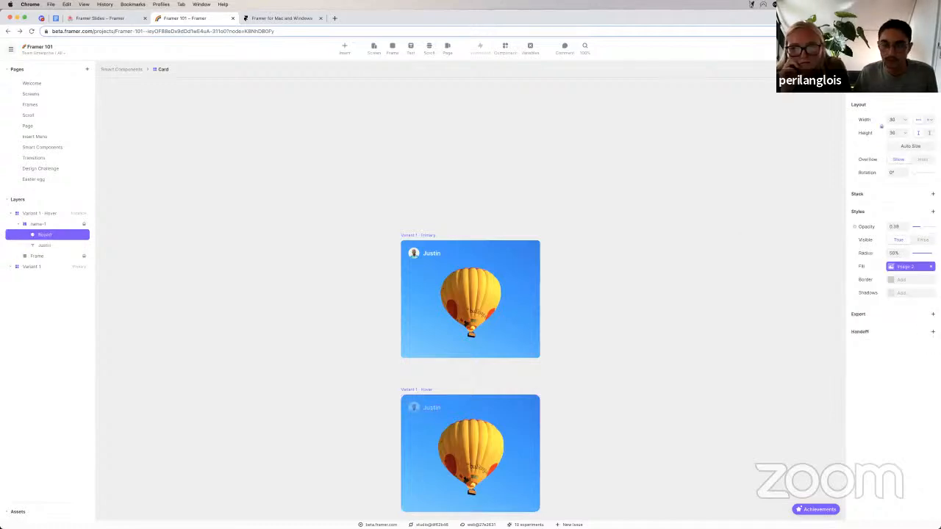
Preview the Photos screen again to check the faded name and avatar on hover, then exit the preview.
key(Escape)
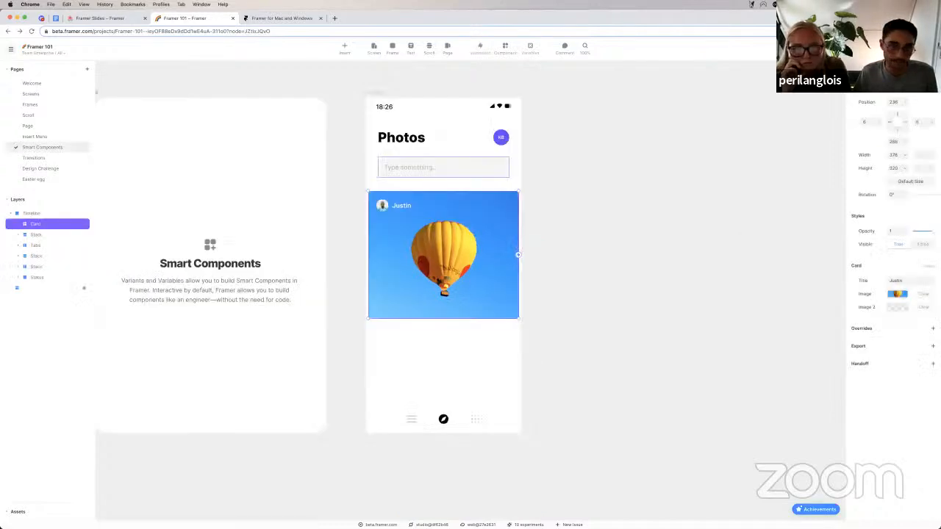
key(Escape)
key(super+p)
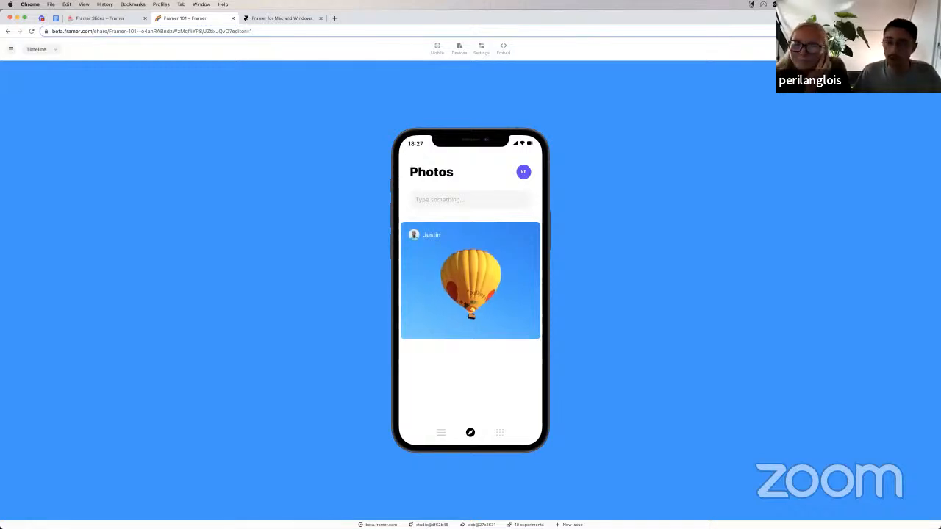
key(Escape)
Reopen the Card component and round the primary variant's corners to a radius of about 19.
click(443, 255)
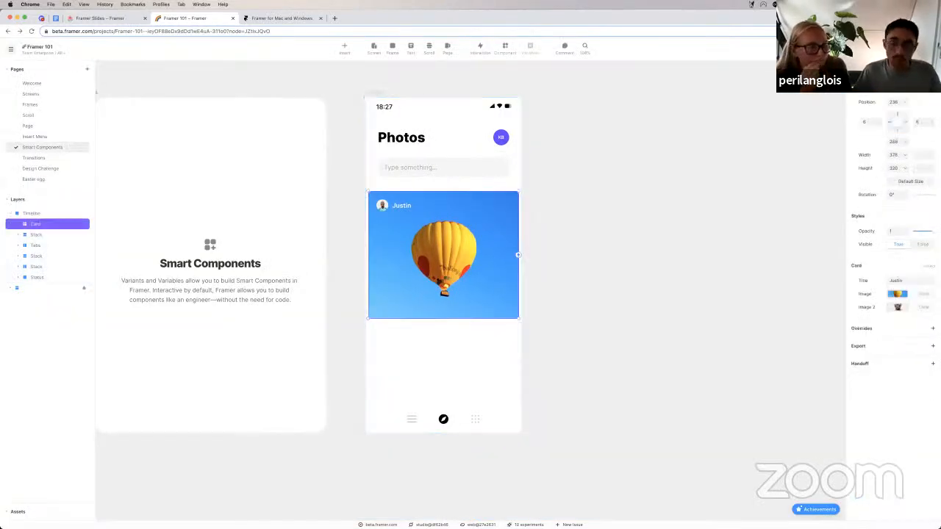
double_click(443, 254)
scroll(443, 294, down, 3)
scroll(443, 294, right, 1)
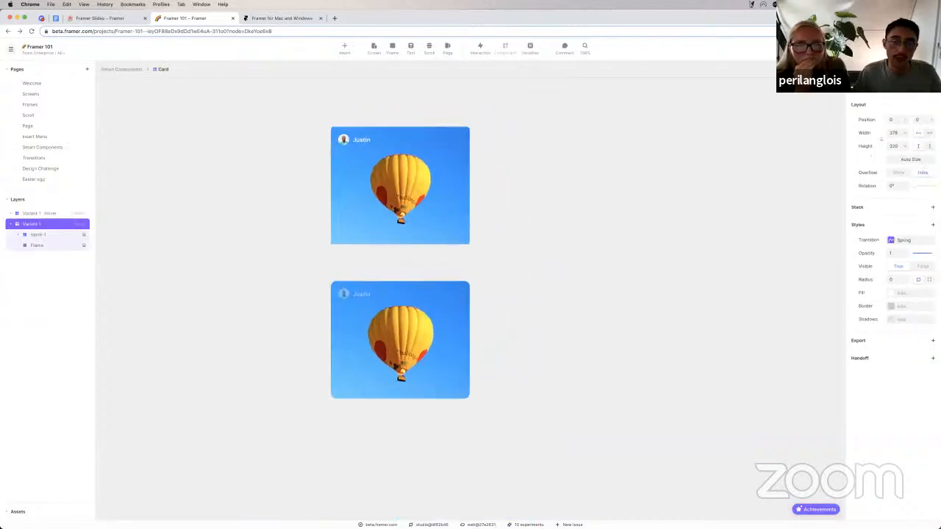
scroll(400, 263, up, 2)
scroll(400, 262, right, 1)
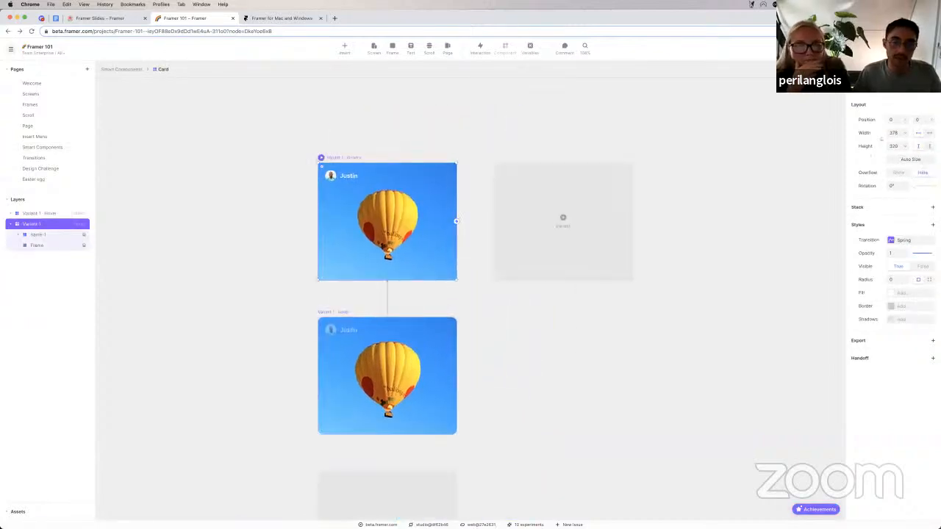
drag(322, 167, 325, 170)
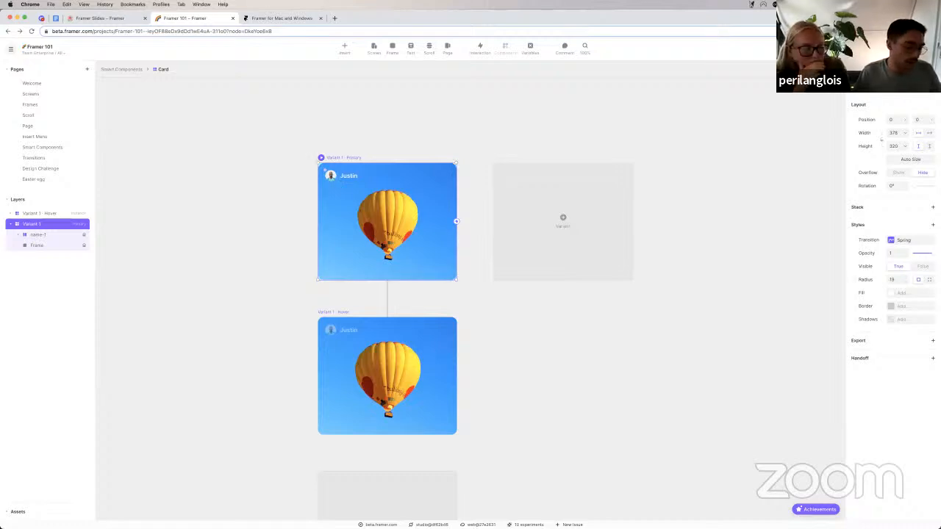
Set the primary Card variant's transition to the Ease type with Back In Out easing and a time of 1.
click(911, 240)
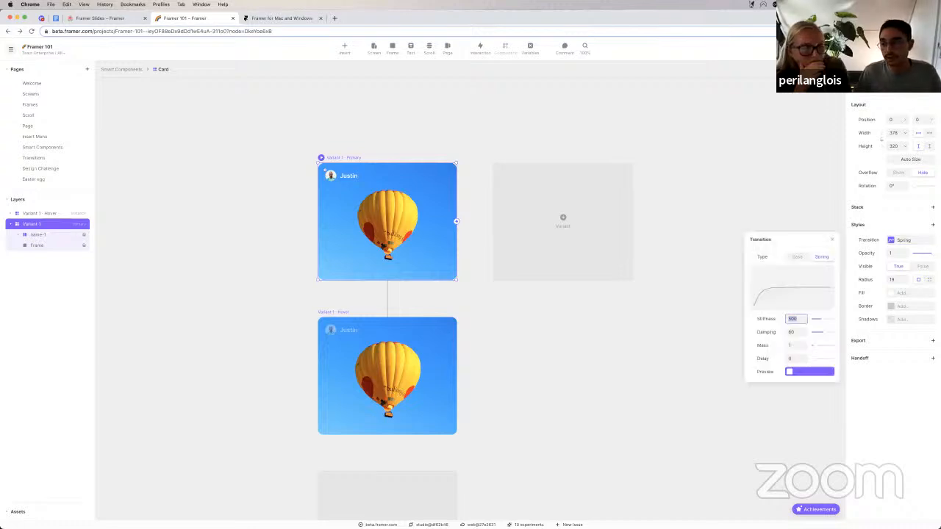
drag(790, 239, 515, 154)
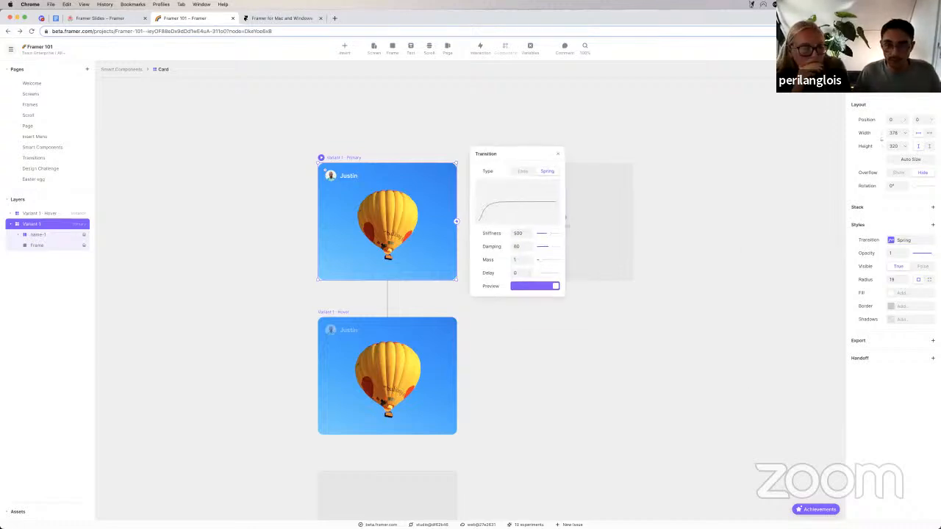
click(523, 171)
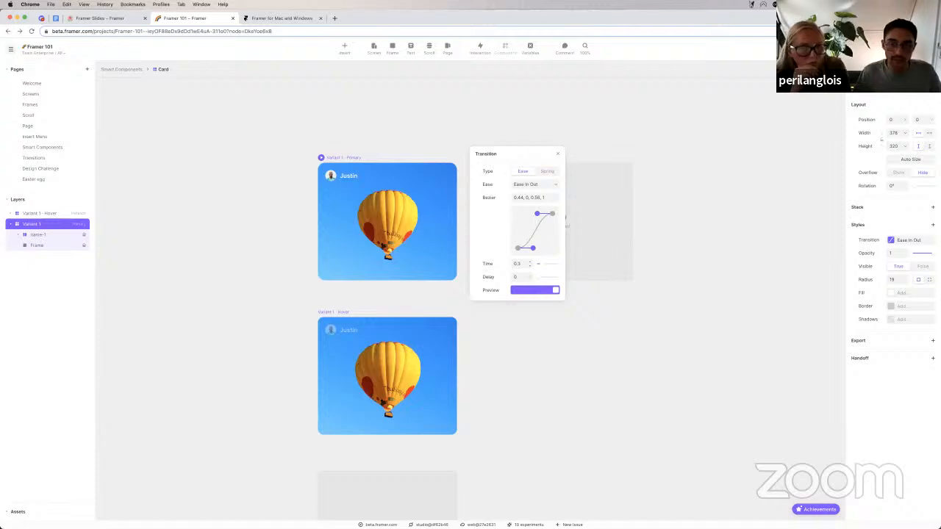
key(Up)
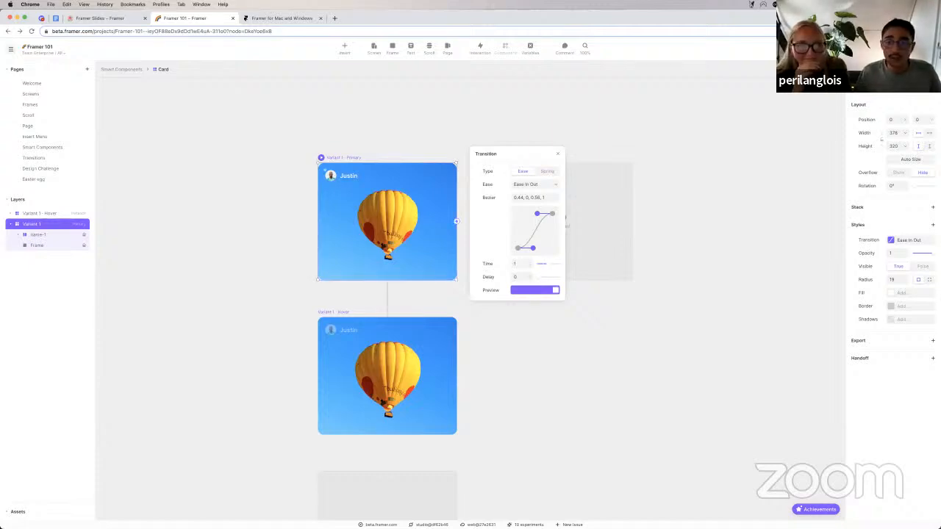
click(543, 185)
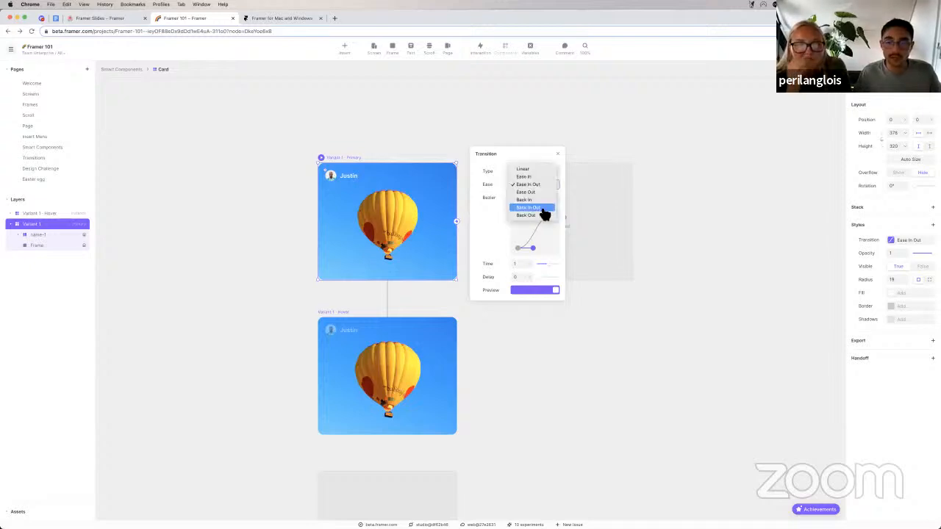
click(543, 208)
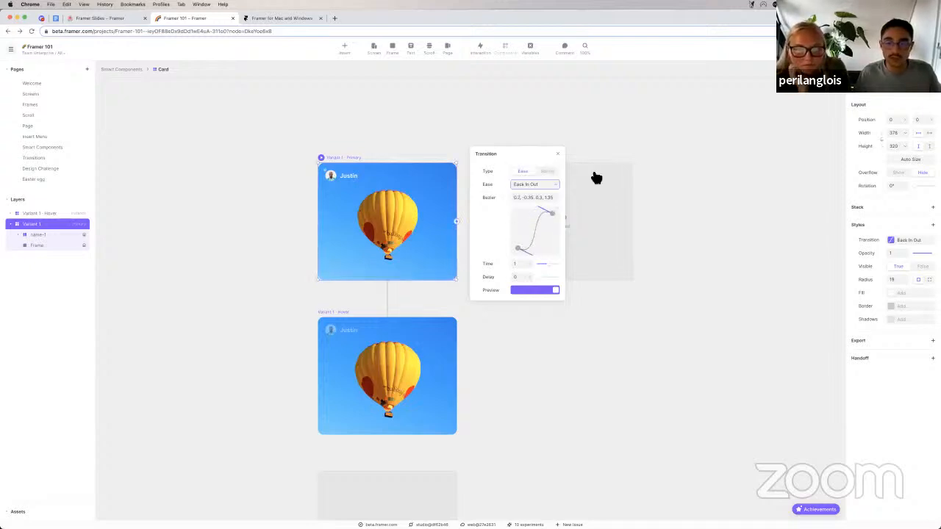
click(559, 154)
Return to the Photos screen, preview the card's Back In Out hover transition, and exit the preview.
double_click(289, 98)
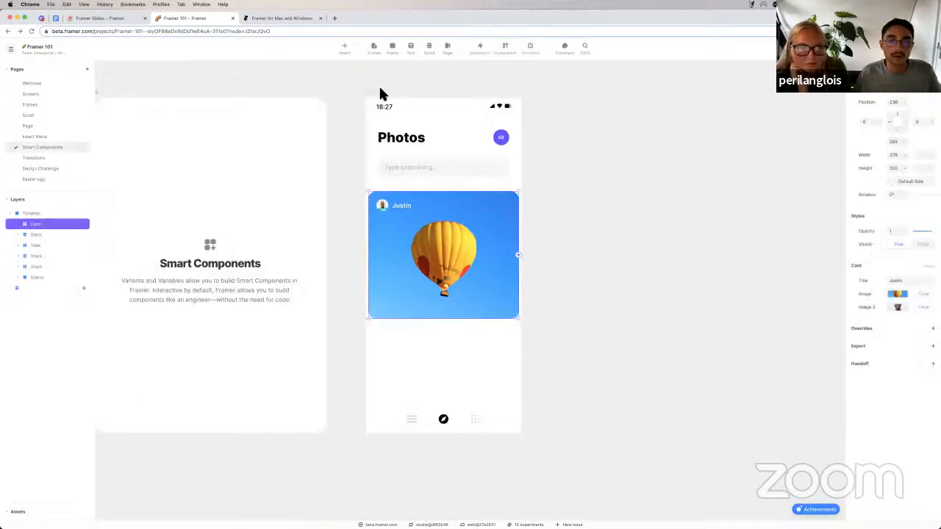
click(370, 90)
key(super+p)
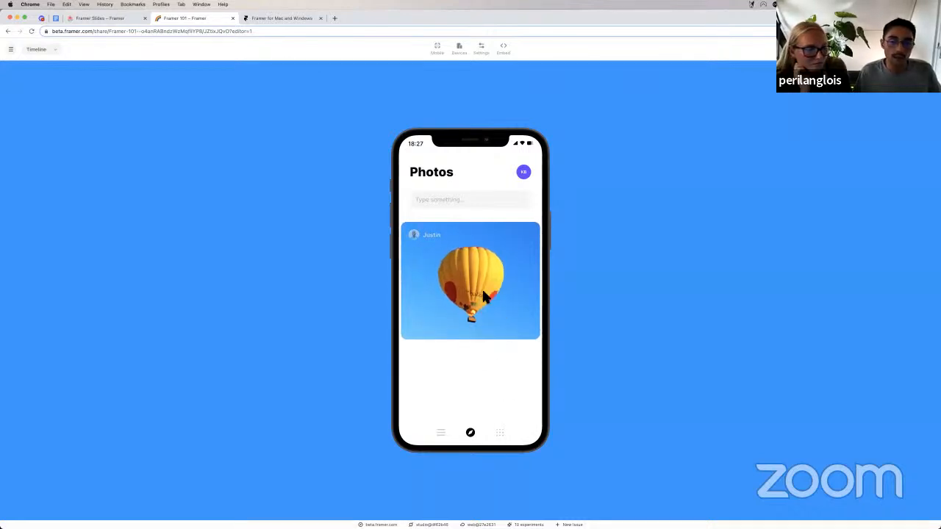
key(super+[)
click(439, 209)
double_click(439, 209)
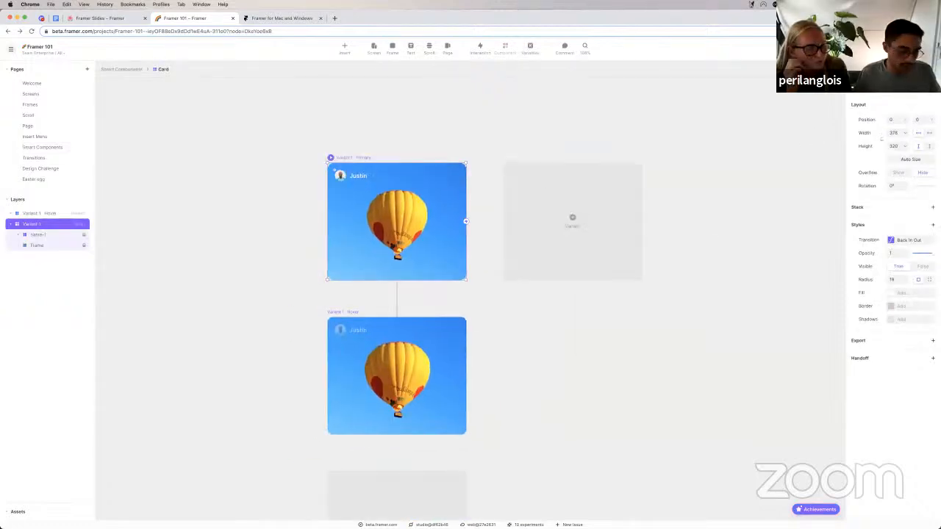
click(345, 50)
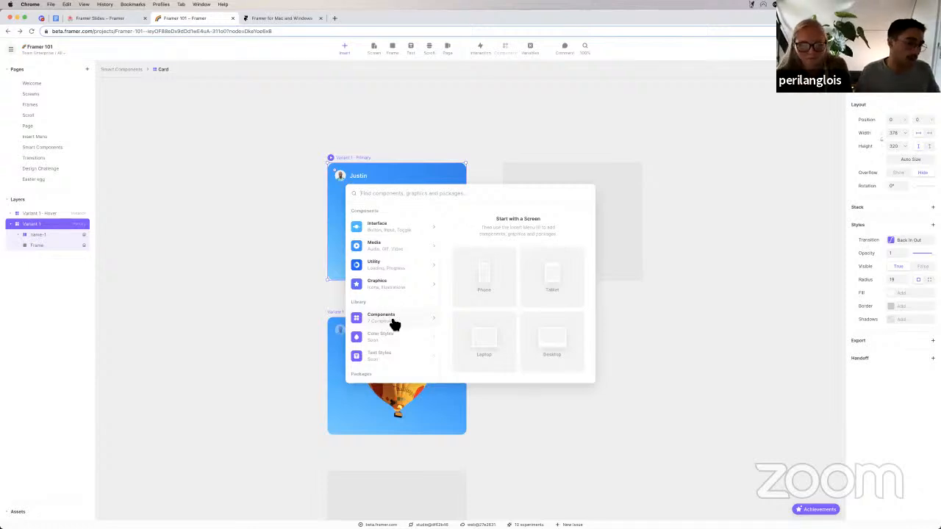
click(171, 151)
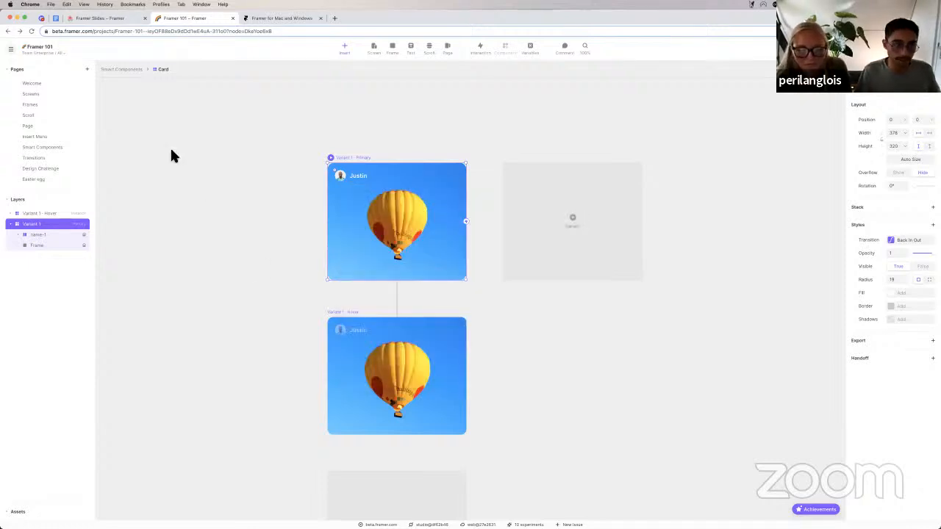
click(124, 70)
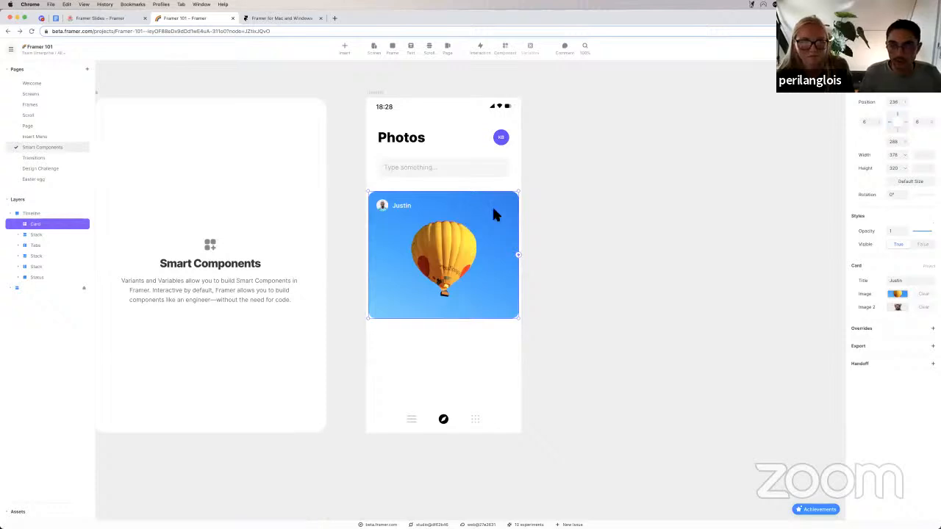
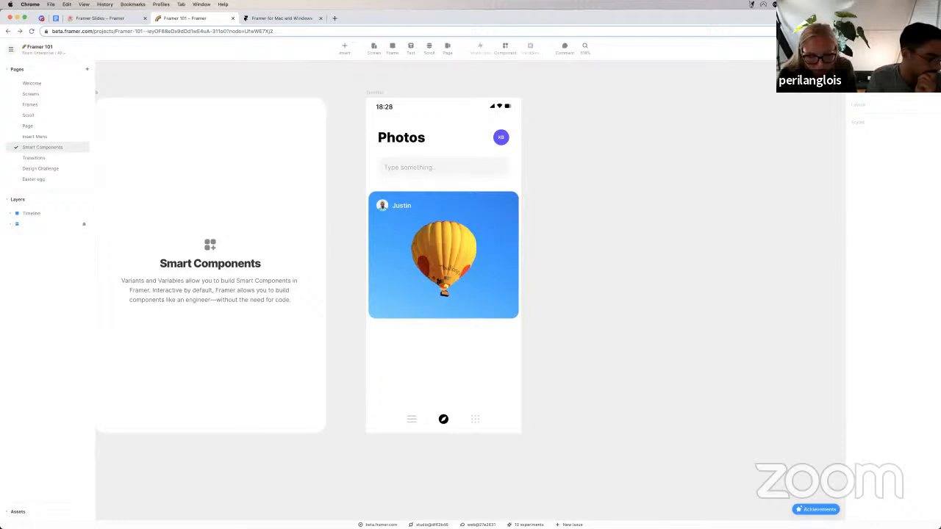
Preview the Photos screen once more and close the preview.
scroll(627, 277, left, 2)
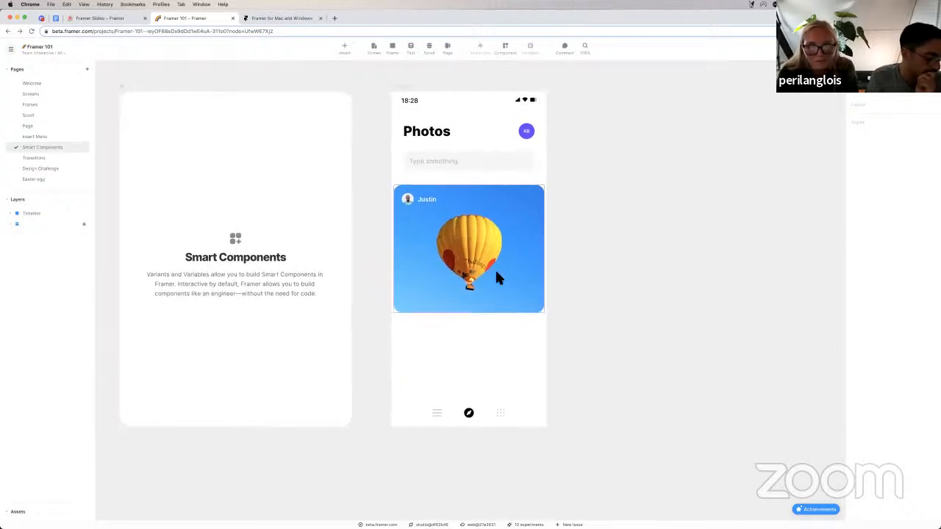
click(399, 86)
click(395, 86)
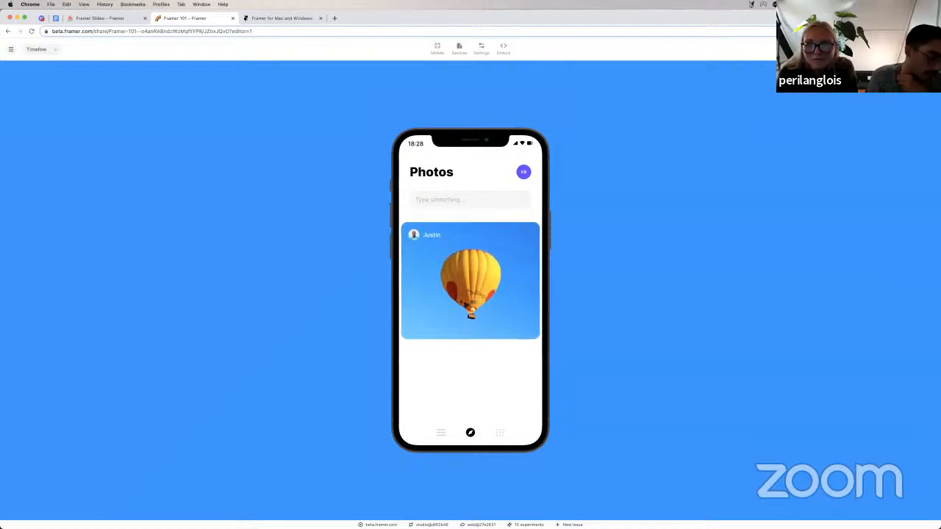
key(Escape)
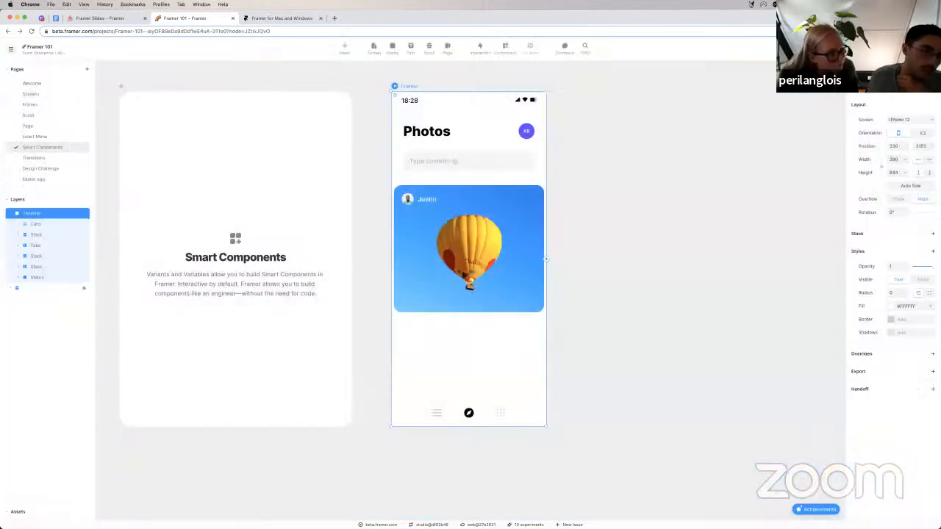
Open the Card component twice to review its variants, returning to the Smart Components page each time.
double_click(525, 240)
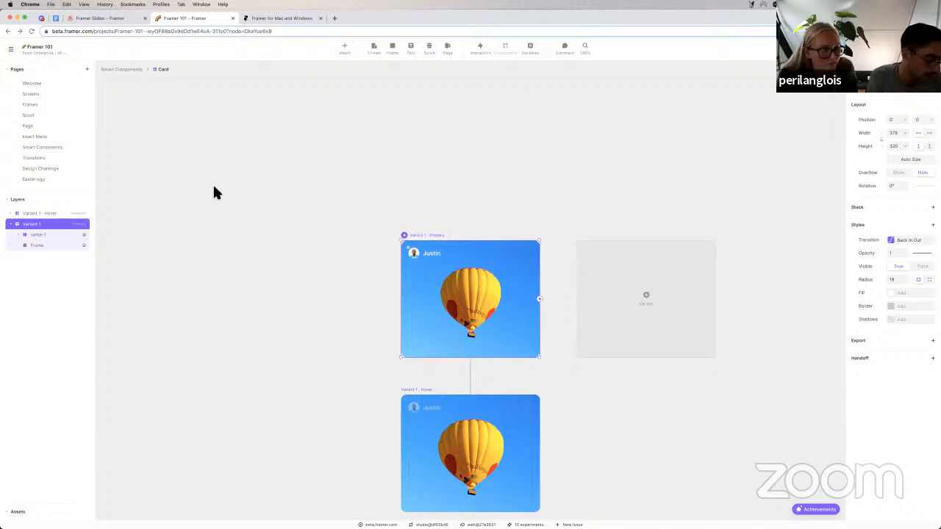
key(Escape)
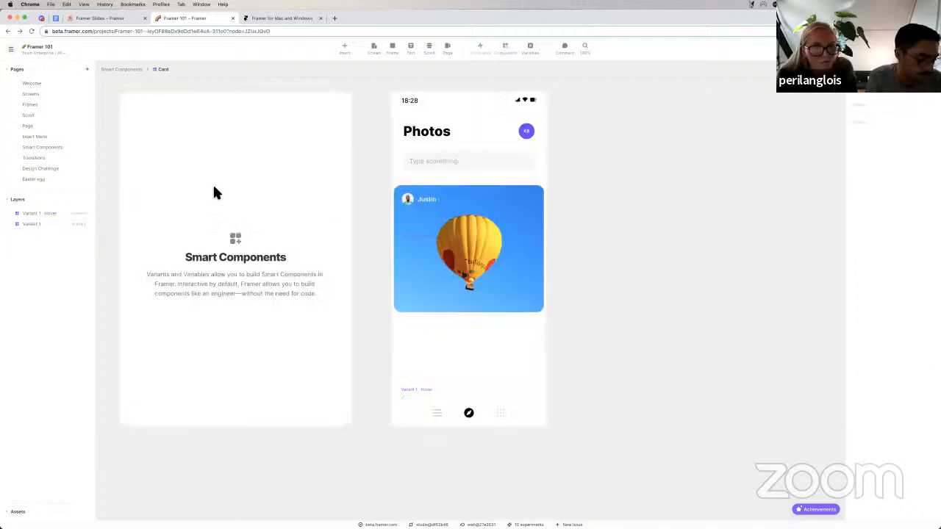
double_click(481, 232)
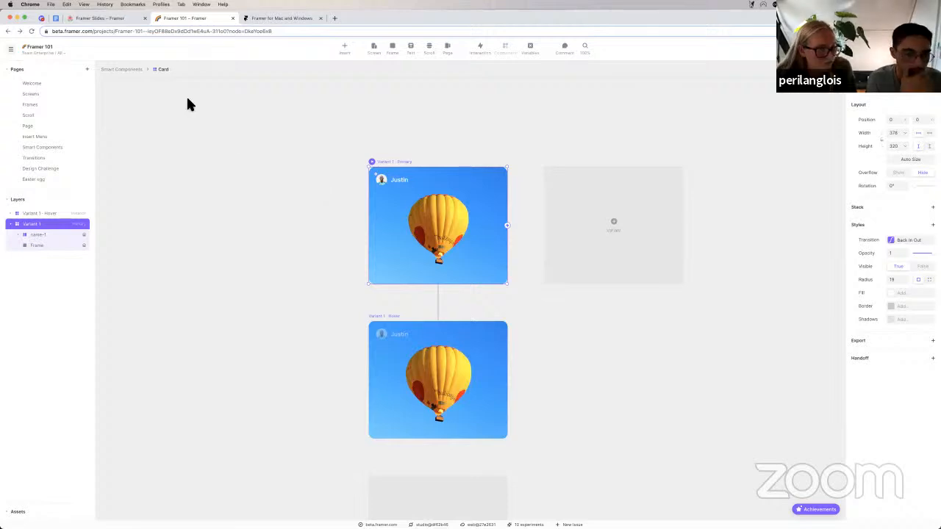
click(125, 69)
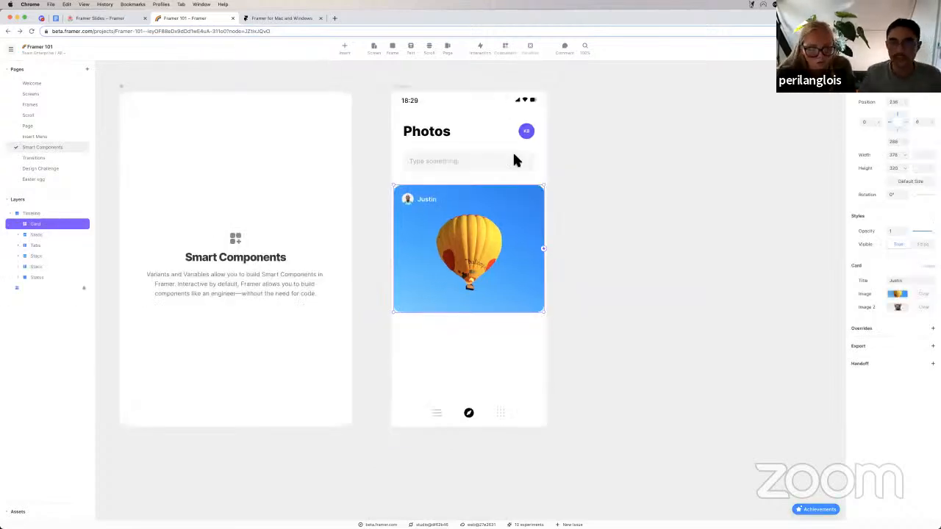
click(637, 155)
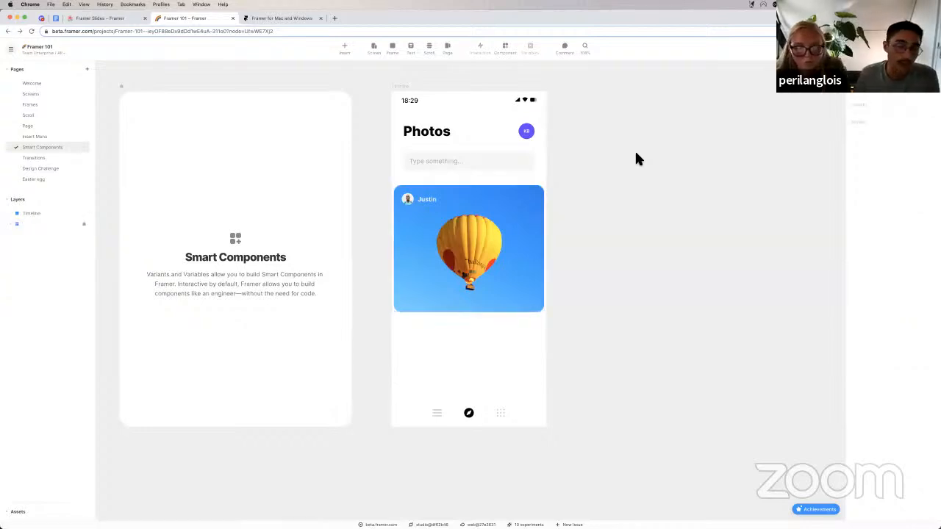
Insert the ready-made Toggle interface component and place it below the balloon card on the Photos screen.
click(346, 50)
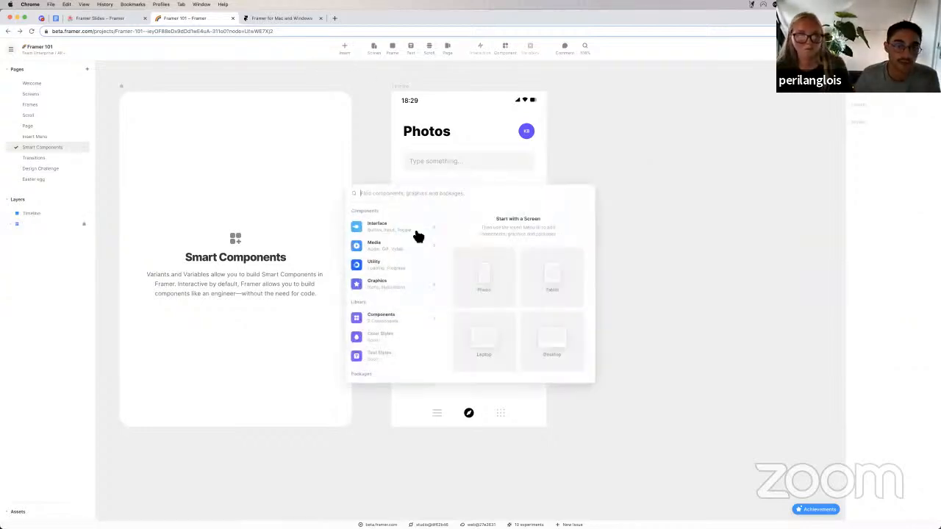
click(390, 231)
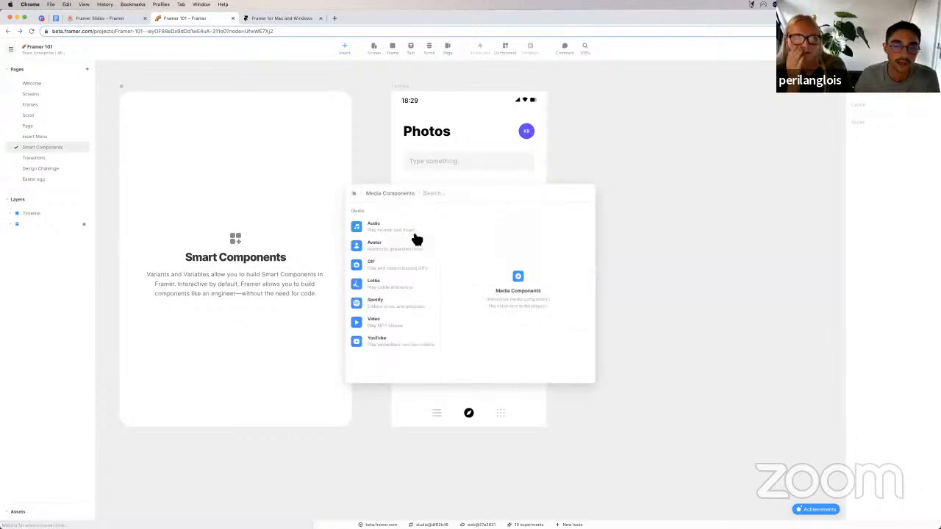
click(356, 196)
click(378, 230)
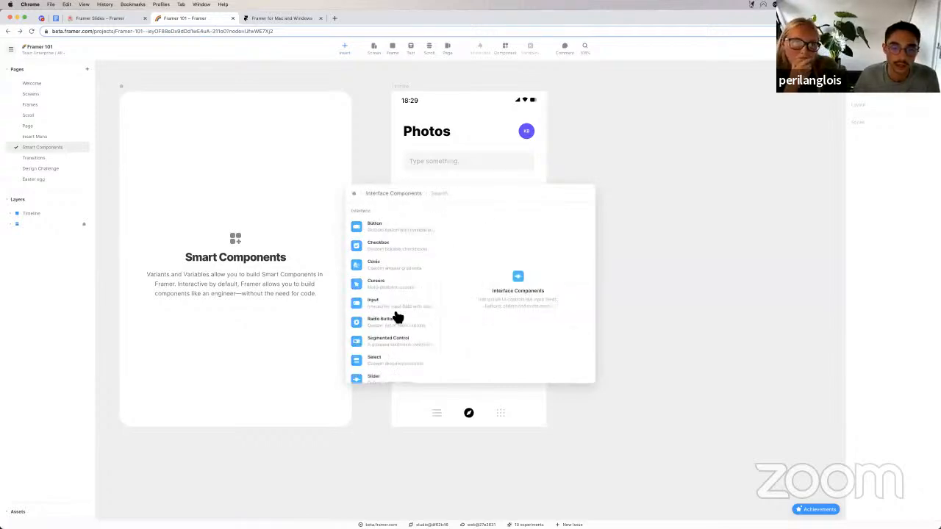
mouse_move(387, 346)
scroll(388, 346, down, 1)
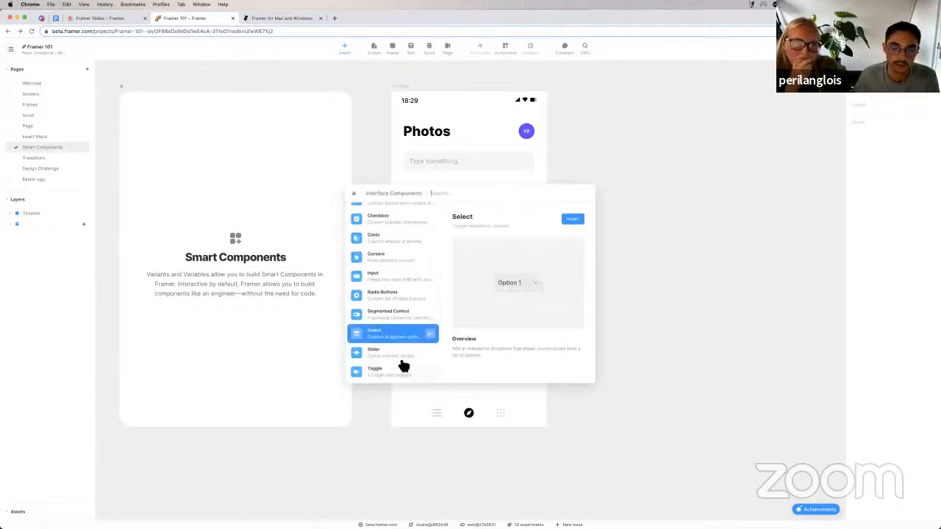
click(397, 371)
click(572, 219)
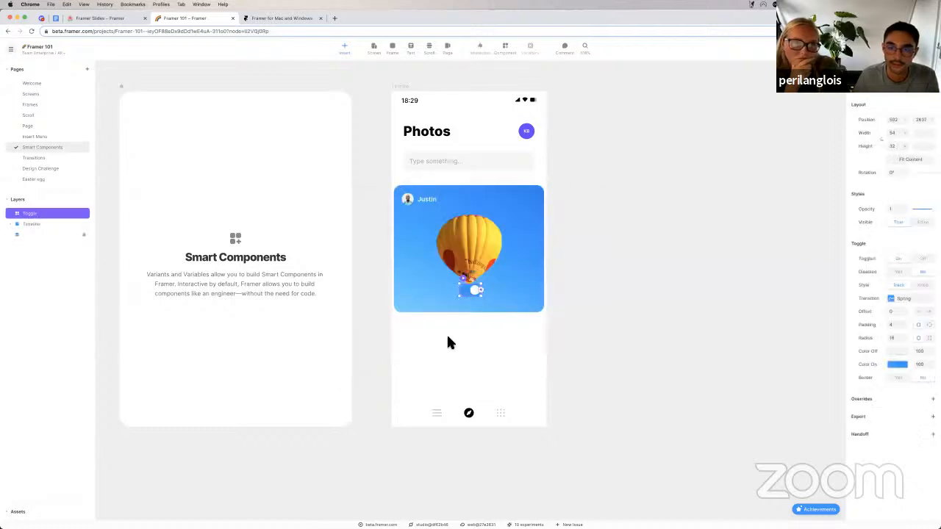
click(430, 350)
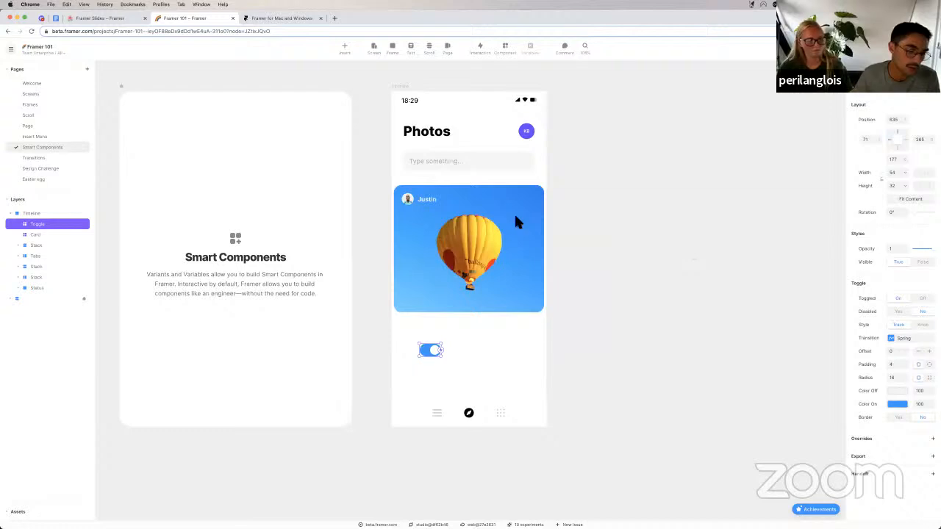
click(588, 343)
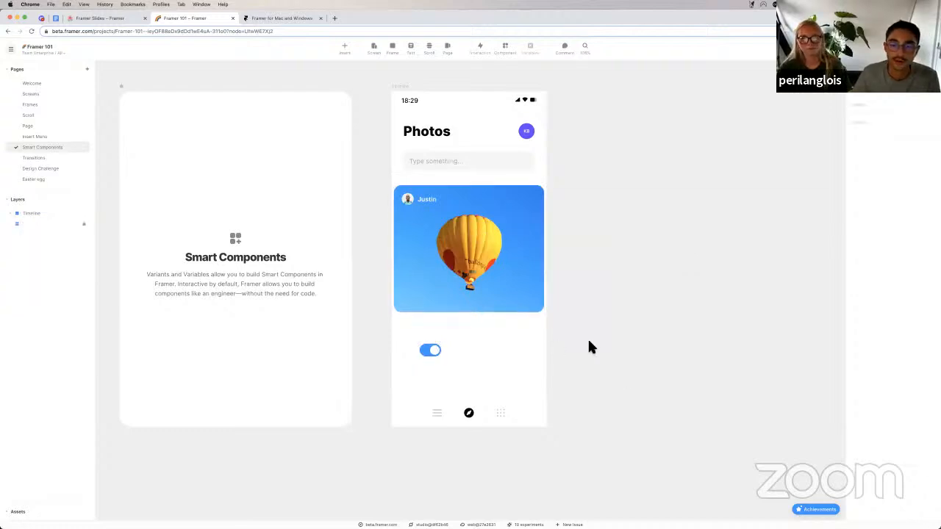
Create a new component named Toggle and draw its primary variant about 133 wide.
click(506, 49)
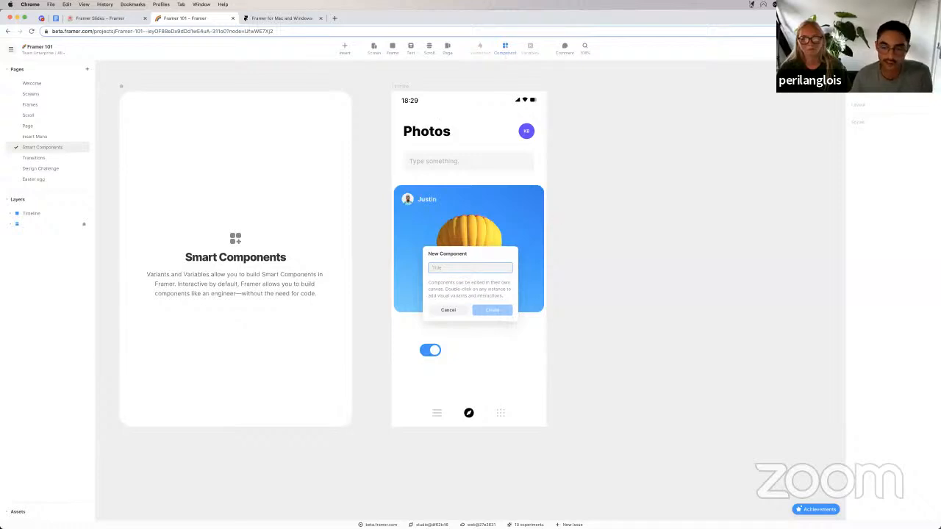
text(Toggle)
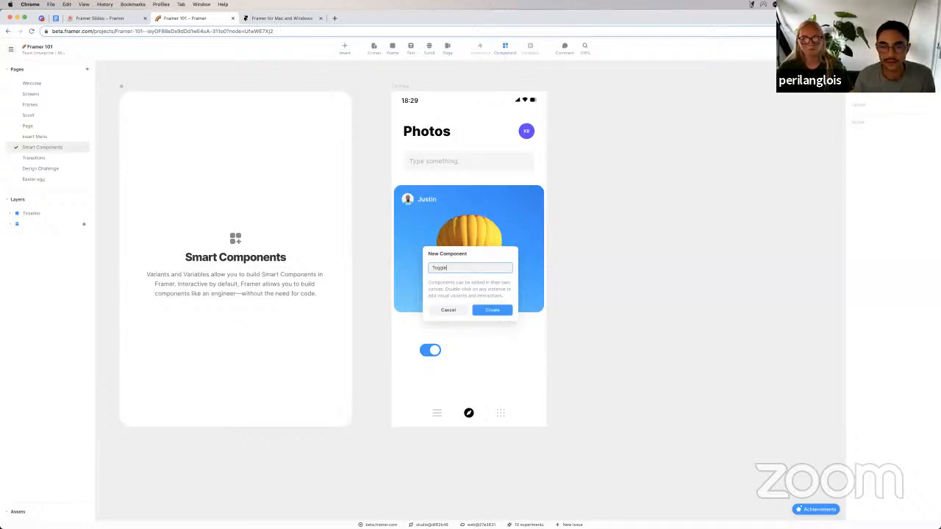
key(Return)
drag(506, 337, 442, 231)
Set the Toggle's primary variant to 130 wide and 50 high, and fully round its corners into a pill shape.
click(895, 148)
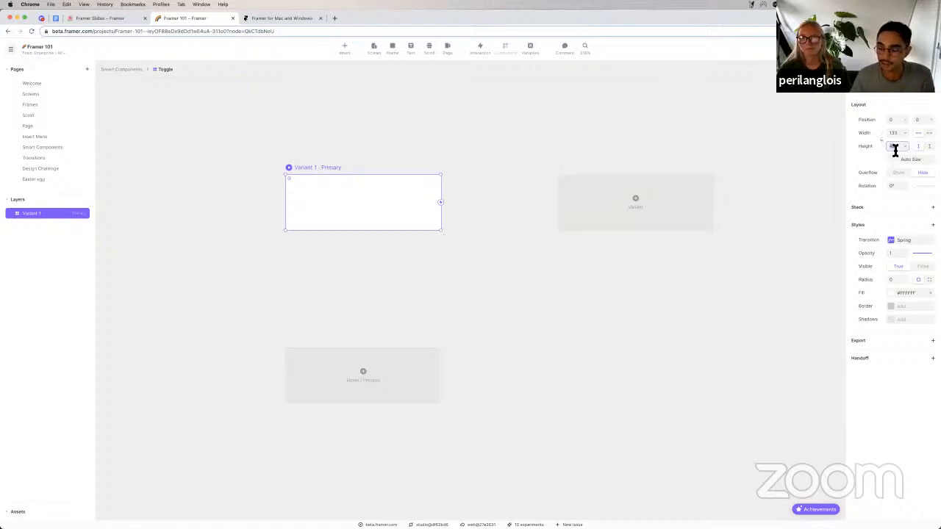
key(Up)
key(Up)
click(897, 136)
key(Down)
key(Down)
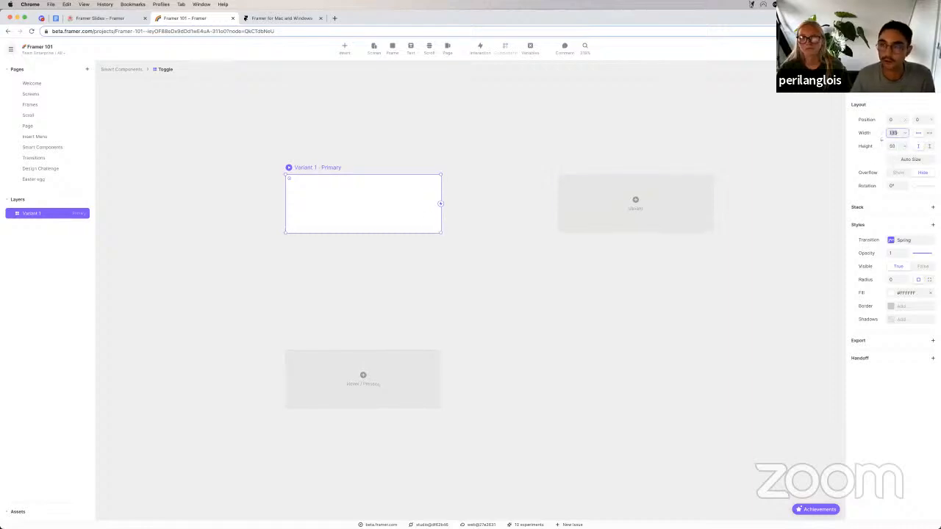
key(Down)
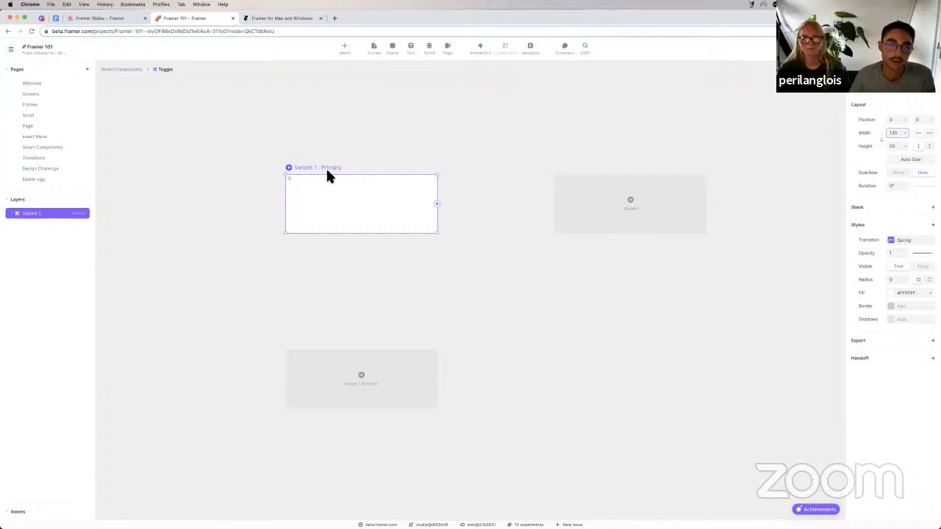
drag(348, 230, 349, 228)
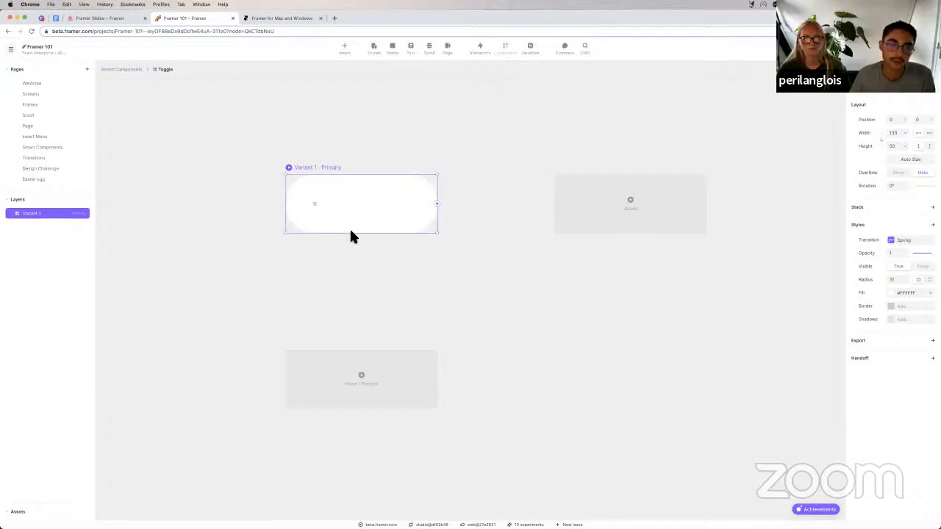
Draw a 42 by 42 circular knob inside the primary variant and narrow the variant to 106 wide.
click(411, 83)
click(395, 58)
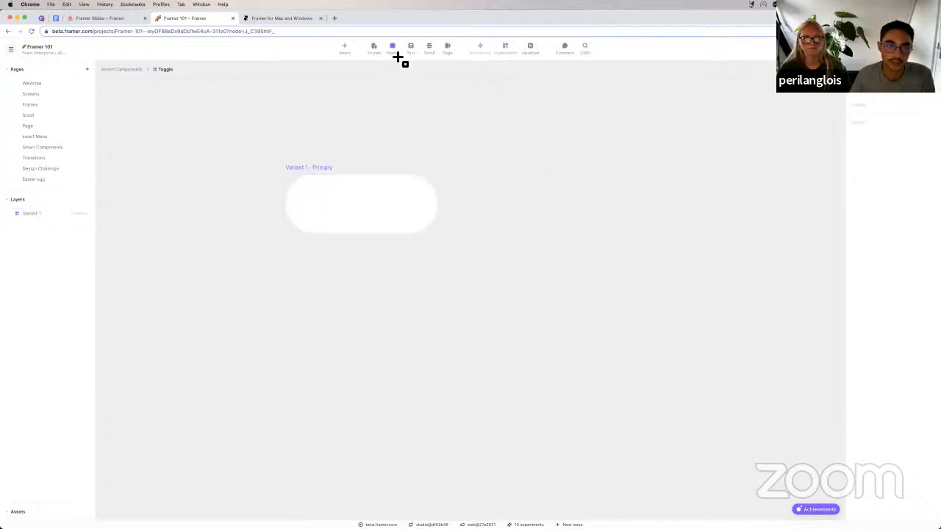
mouse_move(316, 211)
mouse_down()
mouse_move(344, 242)
mouse_move(334, 228)
mouse_up()
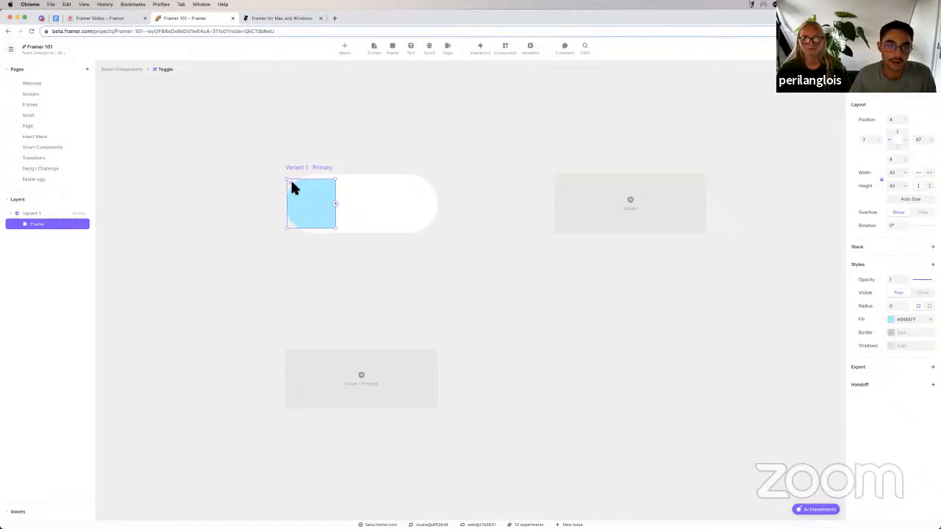
drag(290, 182, 330, 206)
click(352, 167)
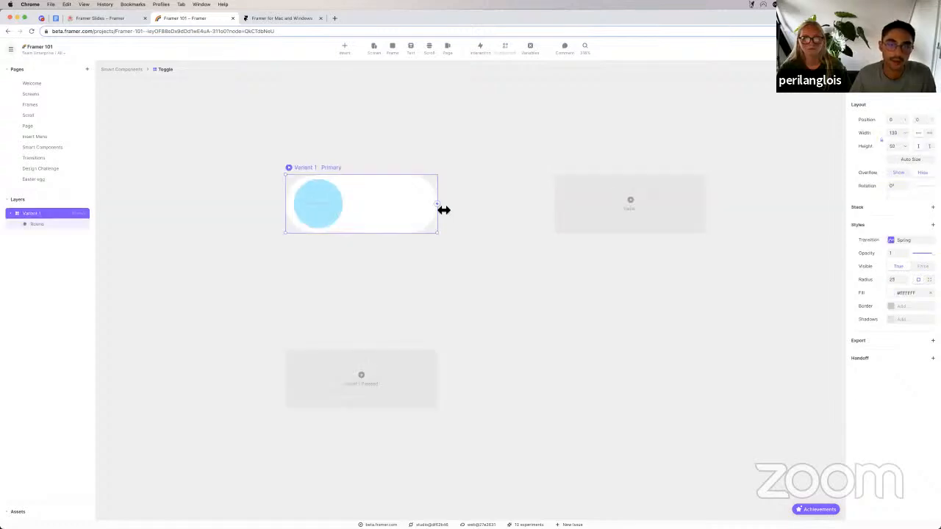
drag(438, 206, 409, 215)
Place the knob 4 from the primary variant's left edge and fill it with #FFBB00.
click(331, 204)
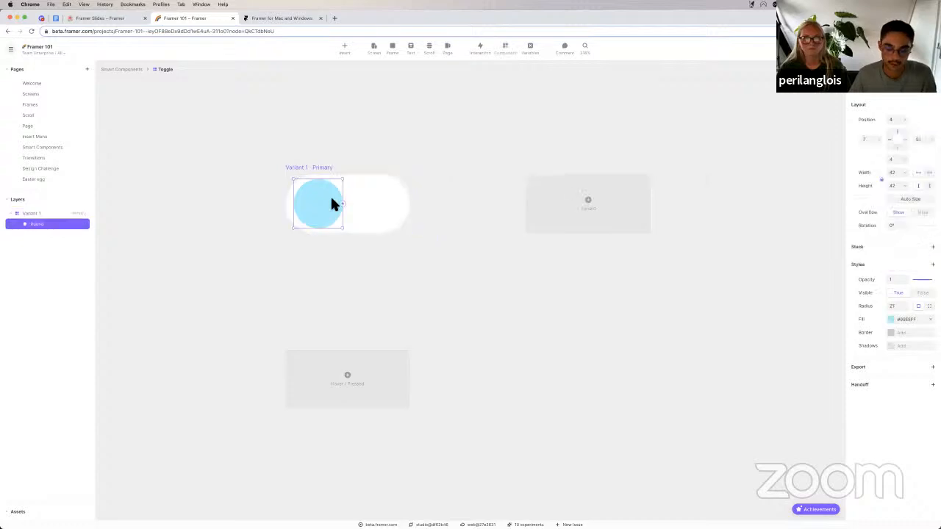
key(Left)
key(Left)
key(Left)
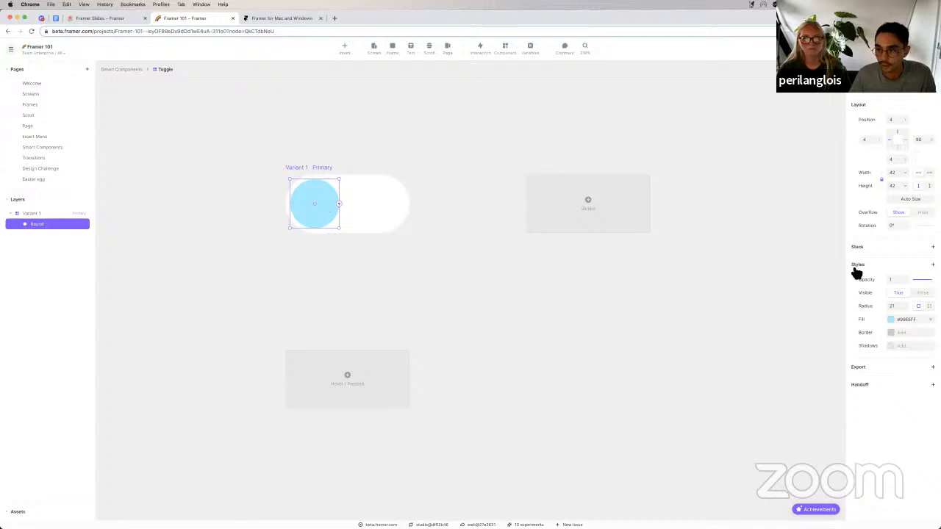
click(896, 320)
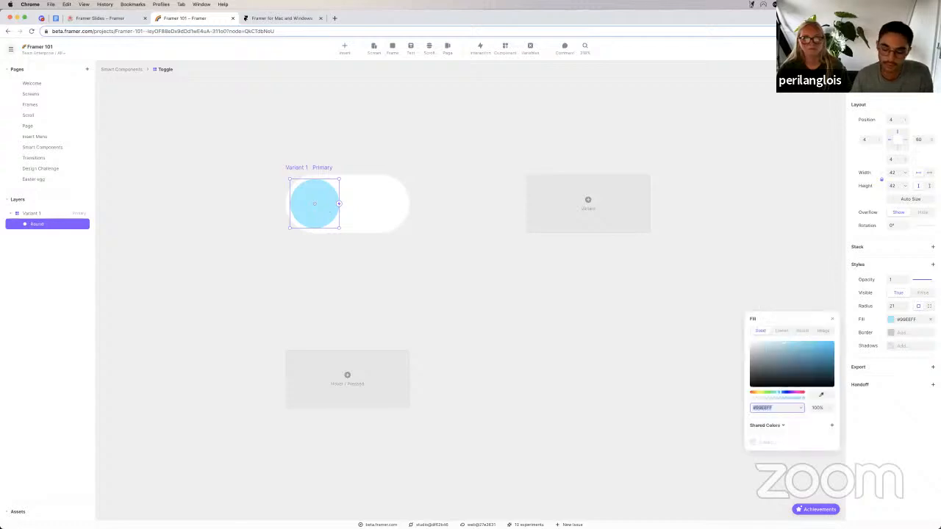
text(#FFB800)
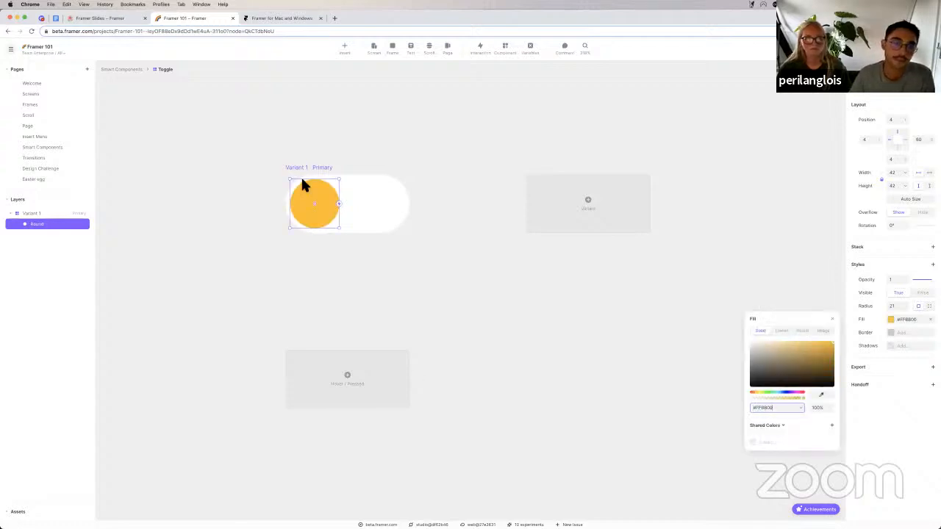
Add a second variant from the primary one, moving its knob to the right end and filling the knob white.
click(306, 167)
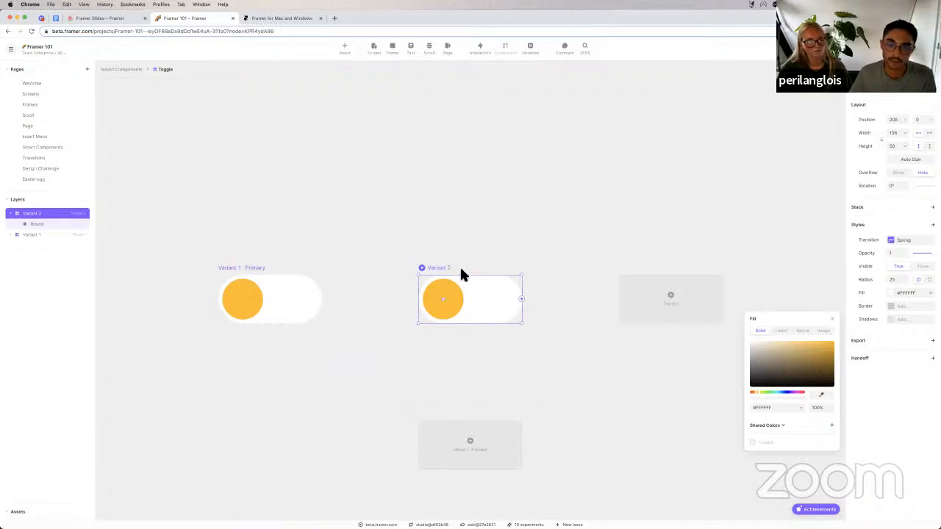
drag(448, 285, 509, 290)
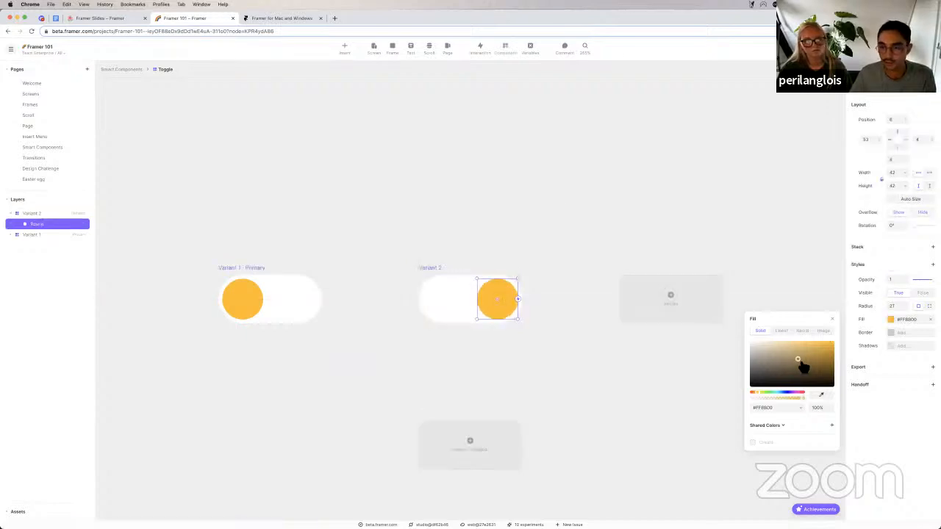
drag(797, 359, 648, 302)
Fill the pill background of Variant 2 with #FFBB00.
click(444, 272)
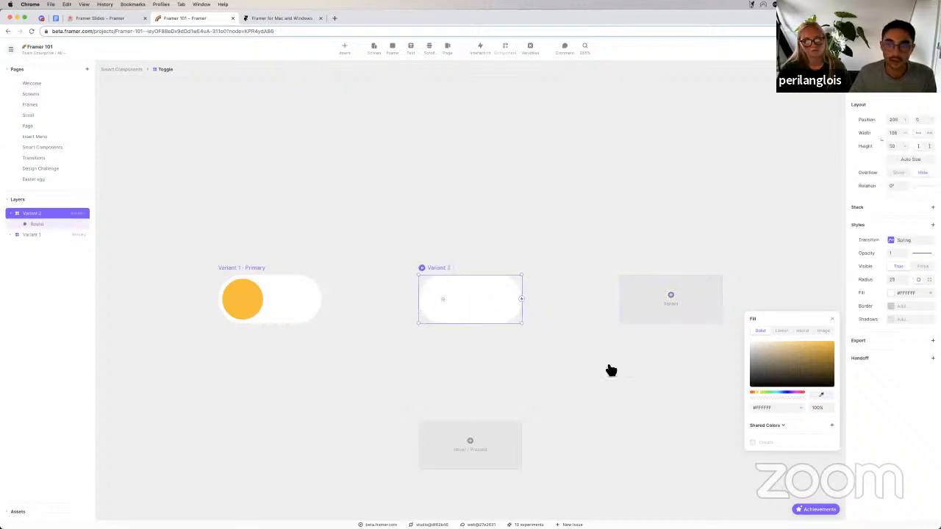
click(772, 408)
text(fb0)
key(Return)
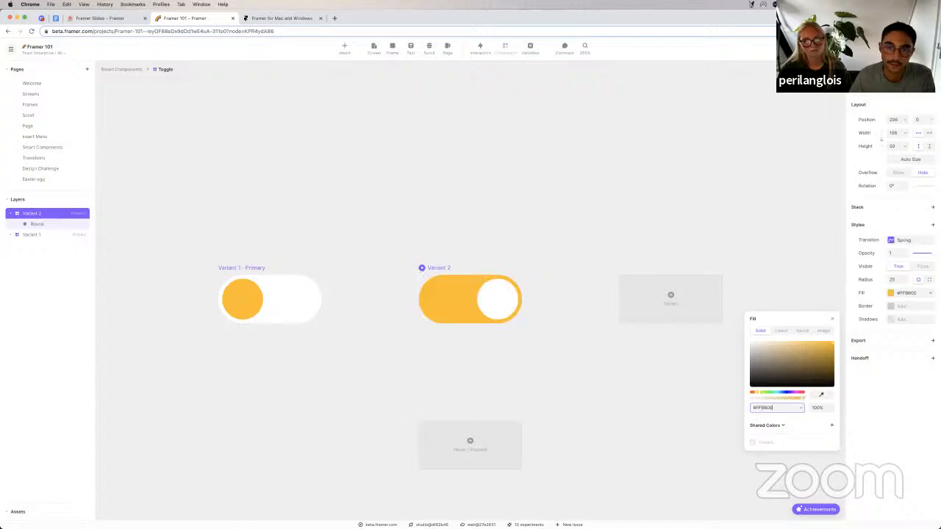
Connect Variant 1 to Variant 2 and Variant 2 back to Variant 1, both with Tap interactions.
click(252, 272)
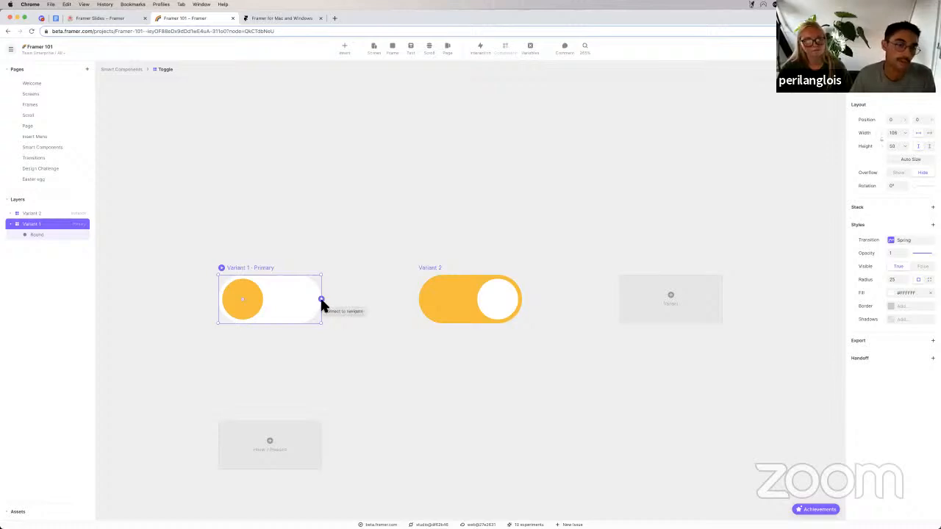
drag(321, 300, 466, 311)
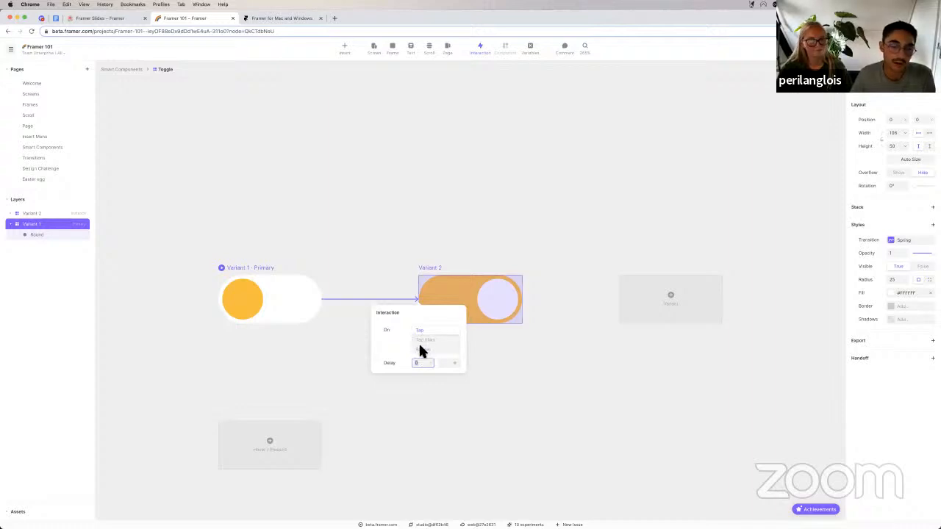
click(457, 233)
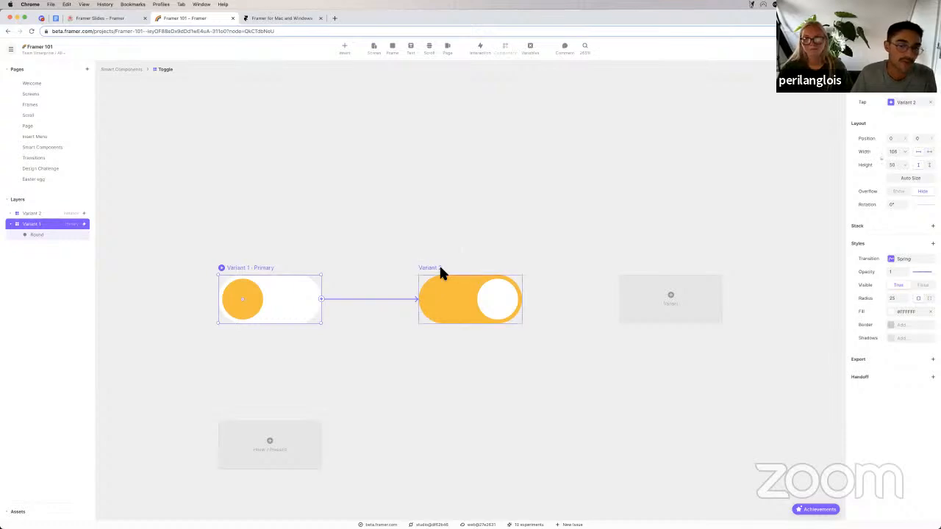
click(439, 266)
drag(525, 296, 297, 301)
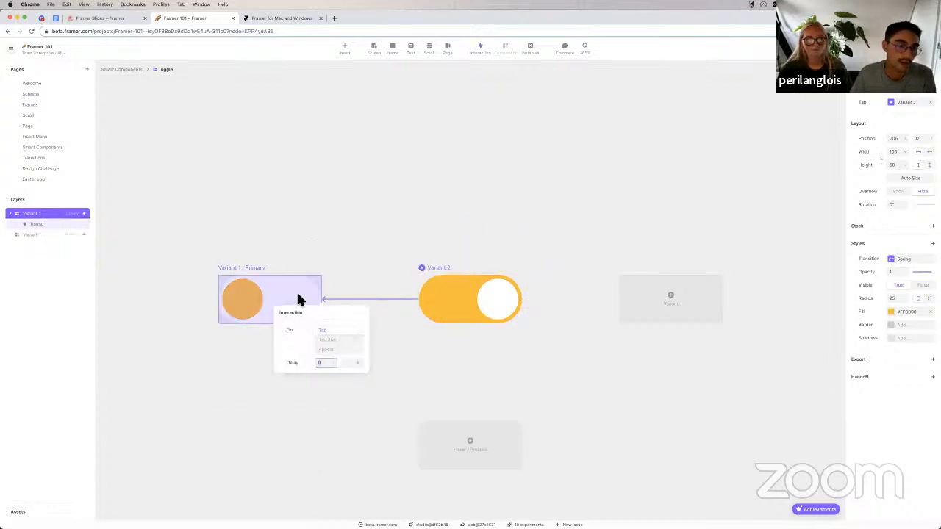
click(317, 228)
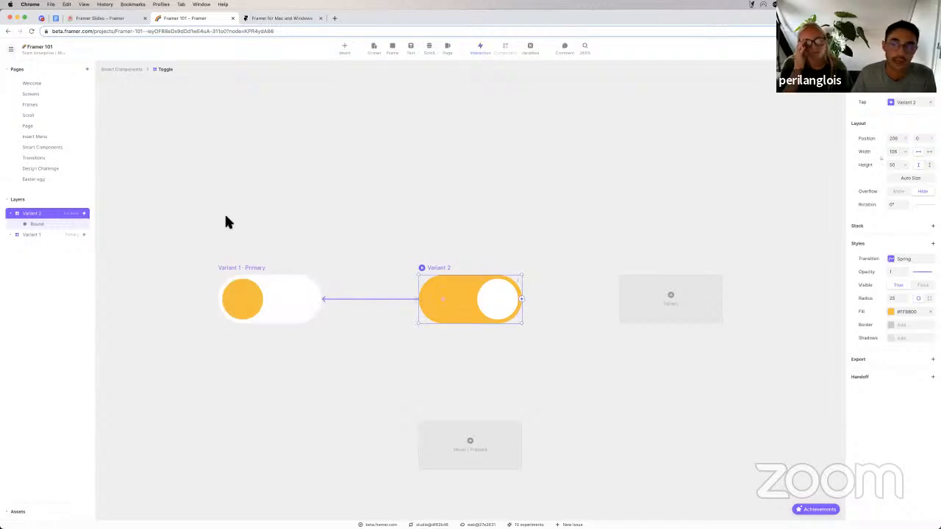
Return to the Smart Components page and place the project's custom Toggle beside the blue toggle on the Photos screen.
click(248, 199)
key(Escape)
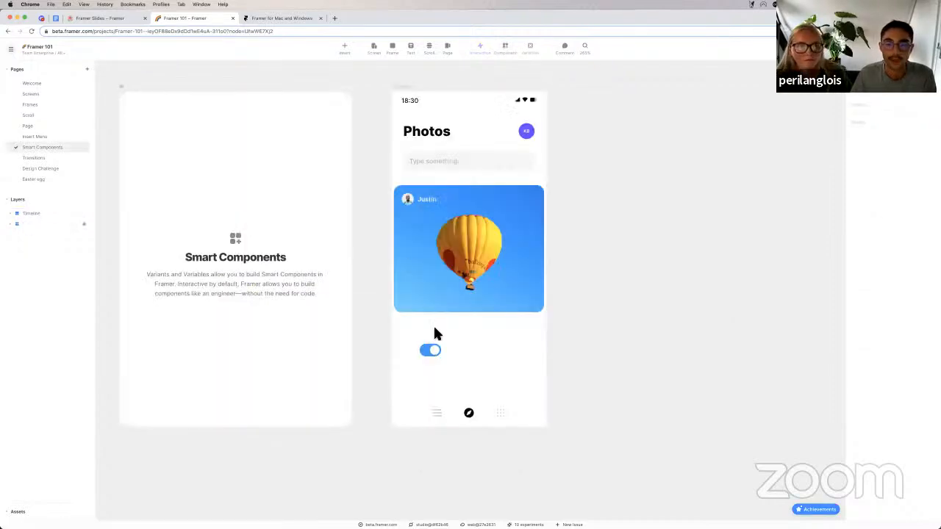
click(51, 513)
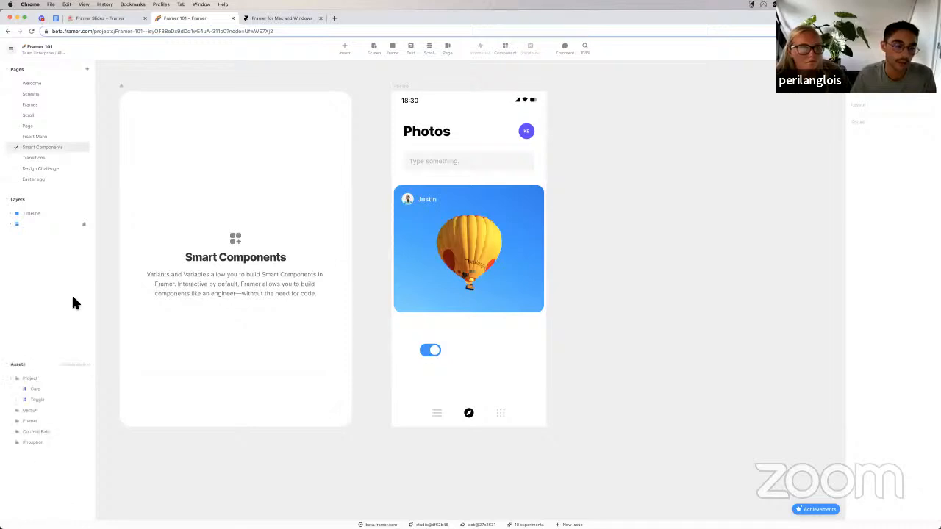
click(37, 399)
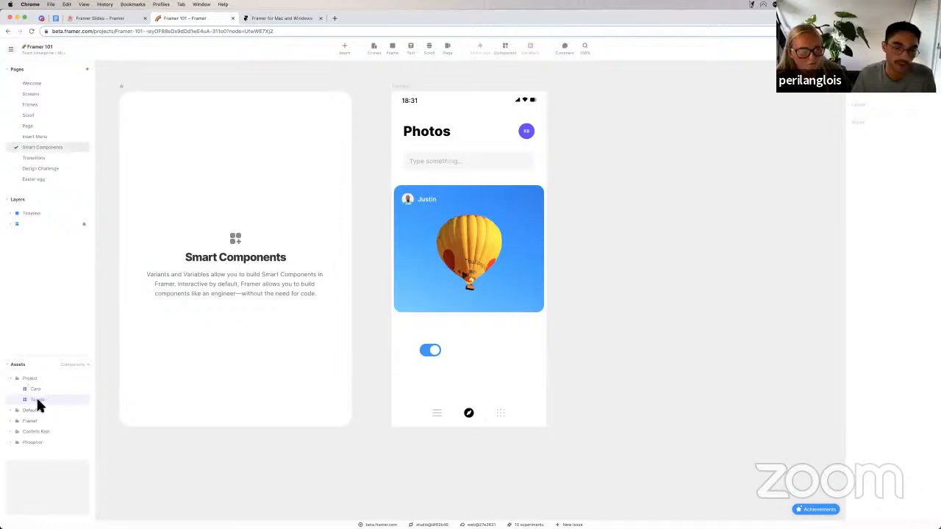
drag(36, 397, 488, 345)
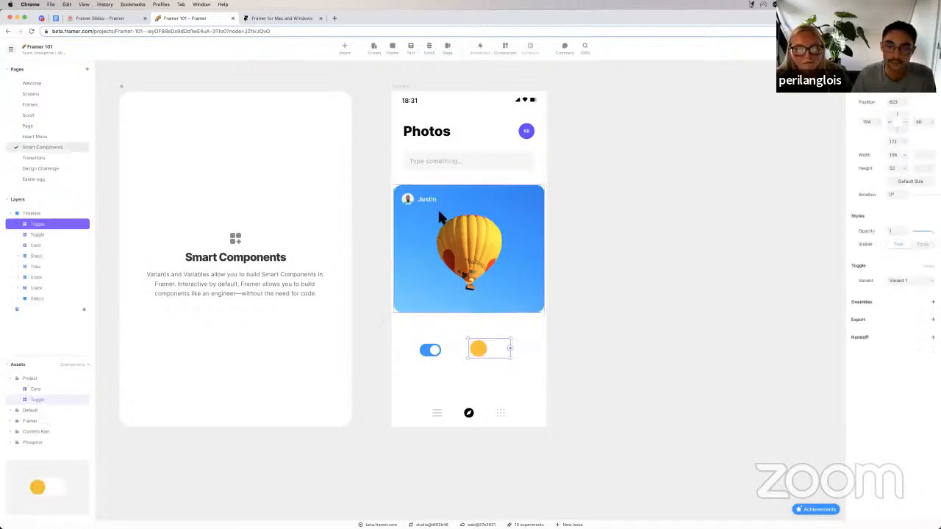
Preview the Photos screen, switch the custom toggle on and off several times, and close the preview.
click(392, 85)
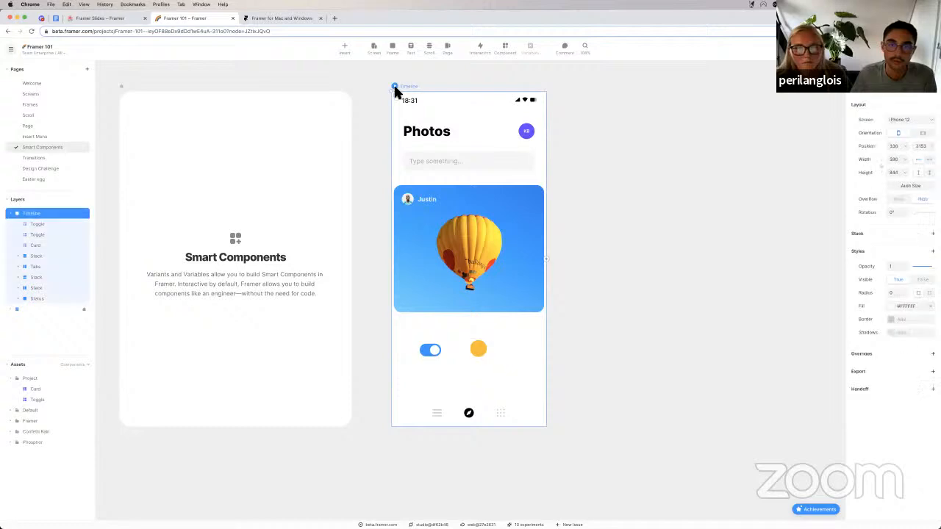
key(super+p)
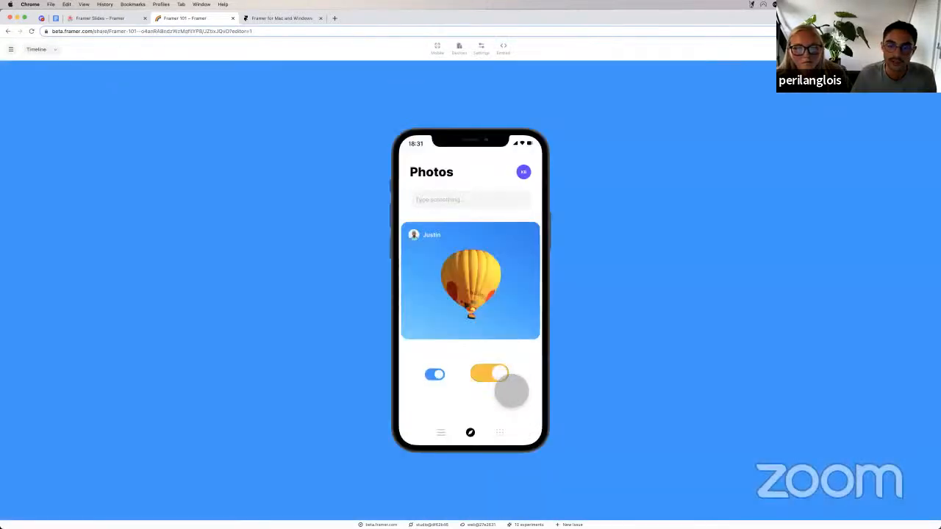
click(517, 385)
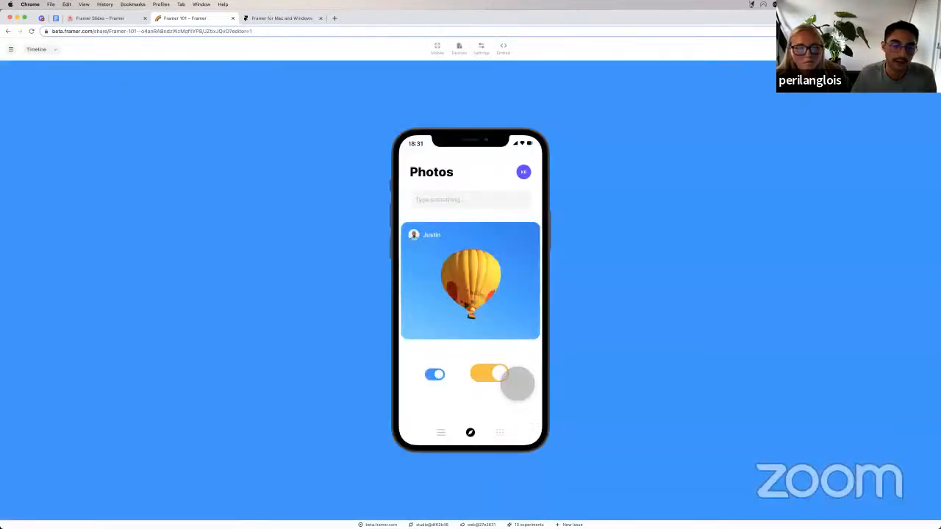
click(519, 388)
click(523, 390)
click(517, 380)
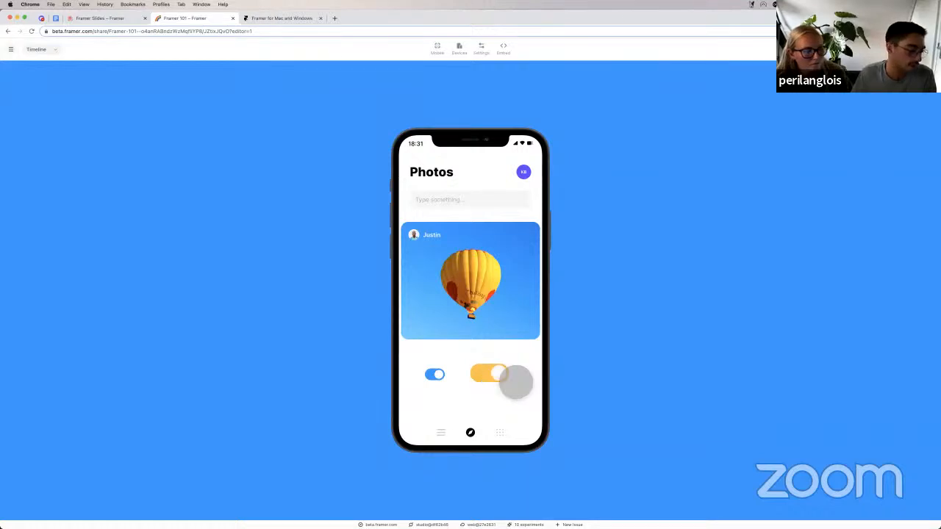
click(516, 381)
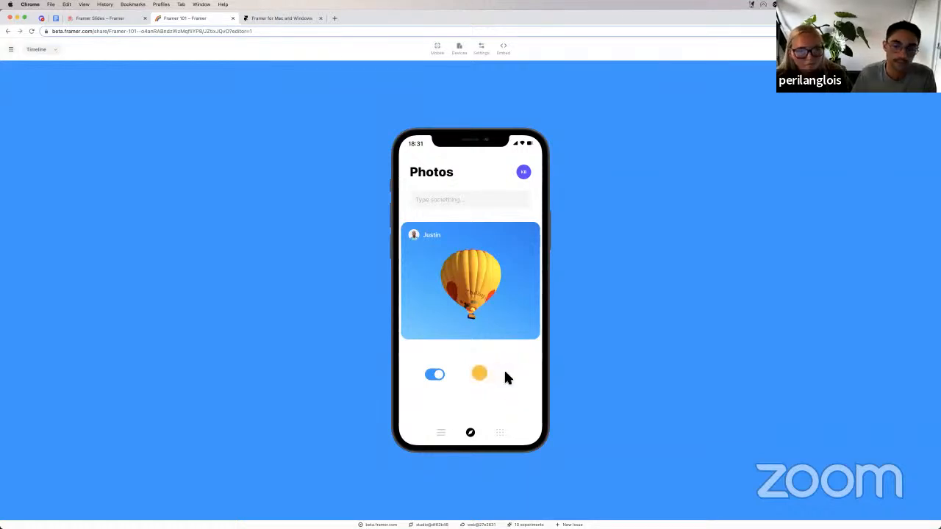
key(Escape)
Move the custom Toggle off the Photos screen onto the empty canvas beside it and open the component for editing.
drag(490, 349, 644, 300)
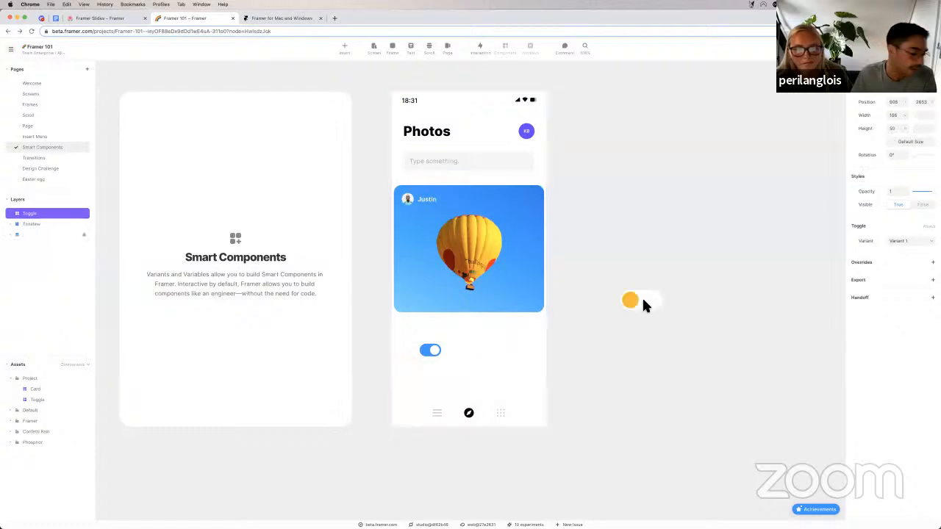
double_click(643, 300)
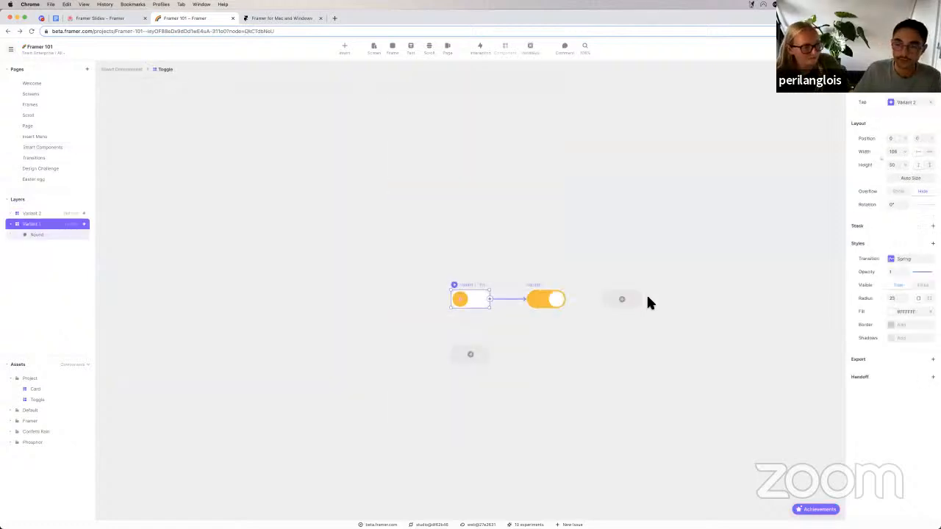
scroll(530, 278, up, 3)
scroll(530, 277, right, 3)
scroll(530, 277, down, 2)
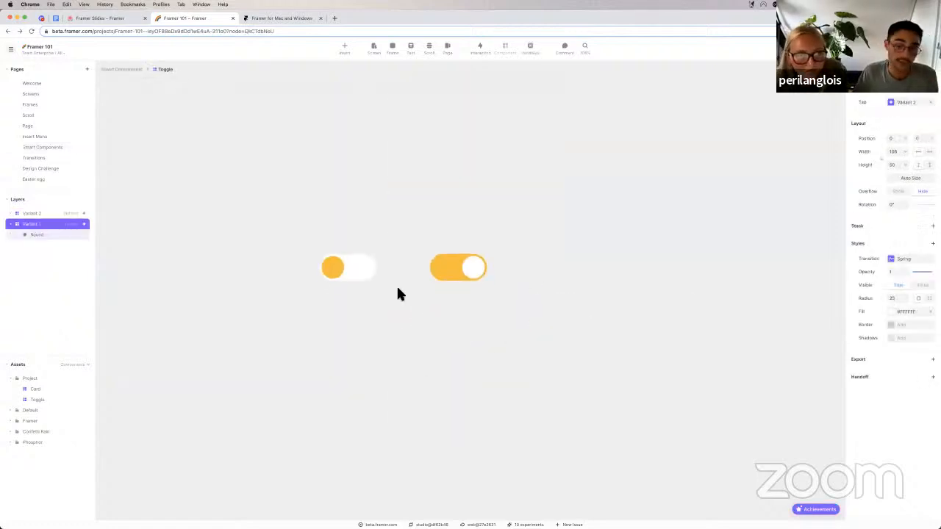
scroll(398, 288, up, 3)
scroll(398, 280, left, 1)
scroll(398, 280, down, 1)
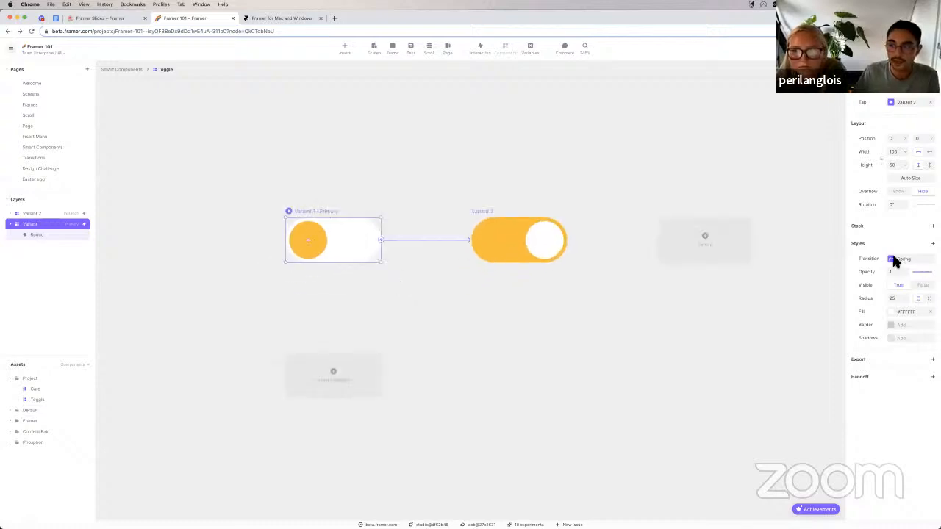
Add a Pressed state to Variant 1 of the Toggle.
click(323, 239)
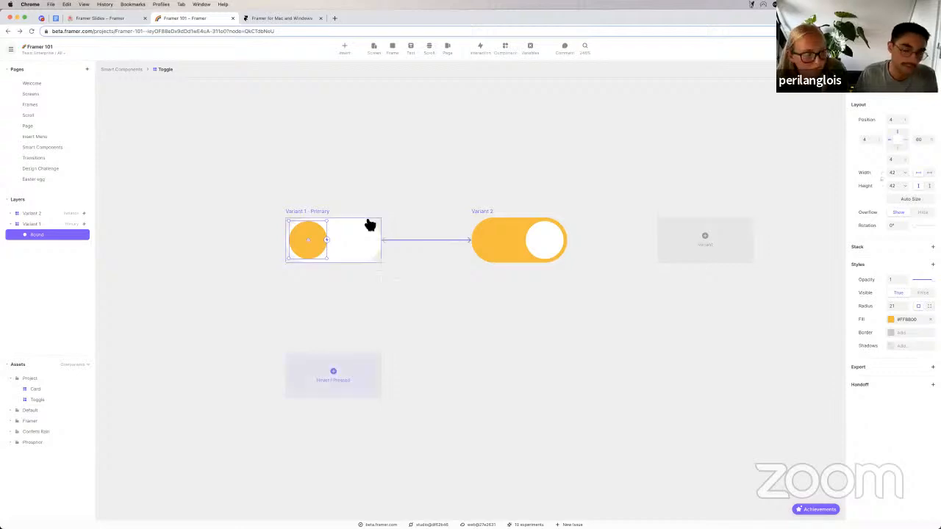
click(347, 369)
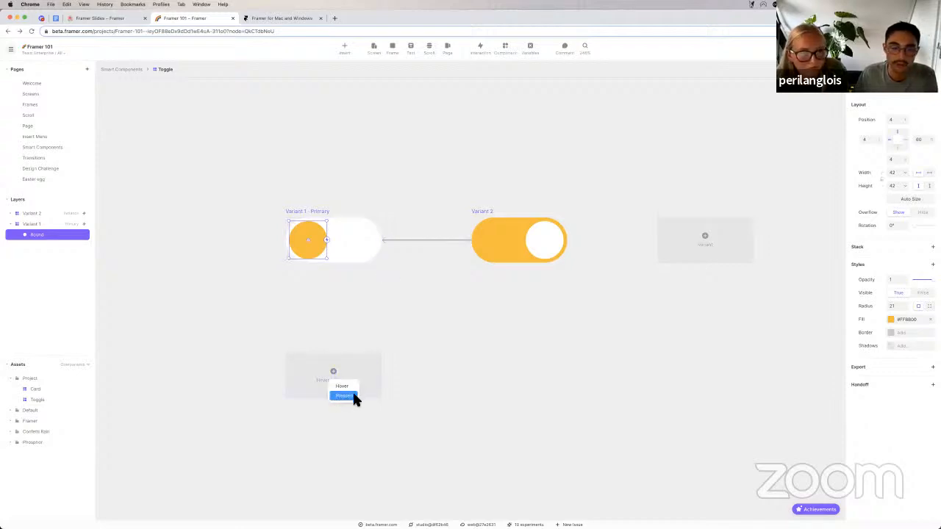
click(354, 398)
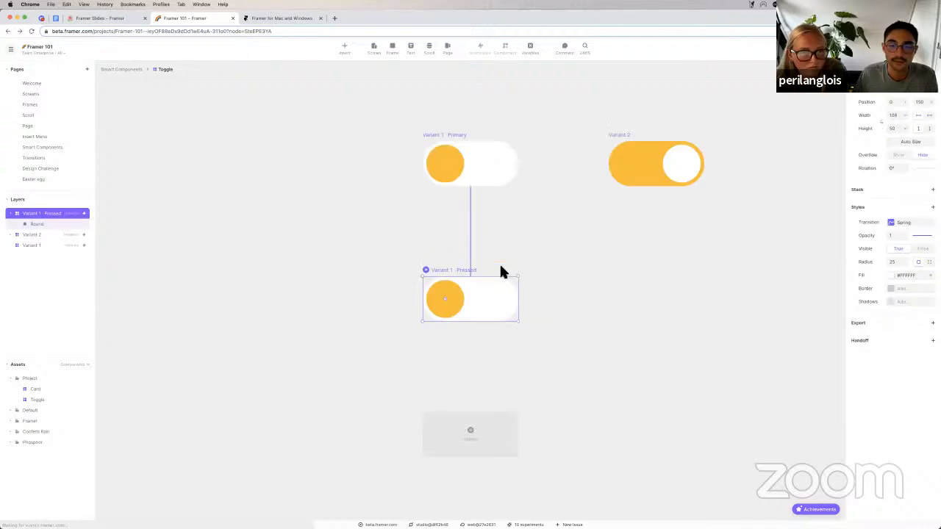
Stretch the knob in Variant 1's Pressed state rightward to 70 wide.
click(465, 301)
click(478, 305)
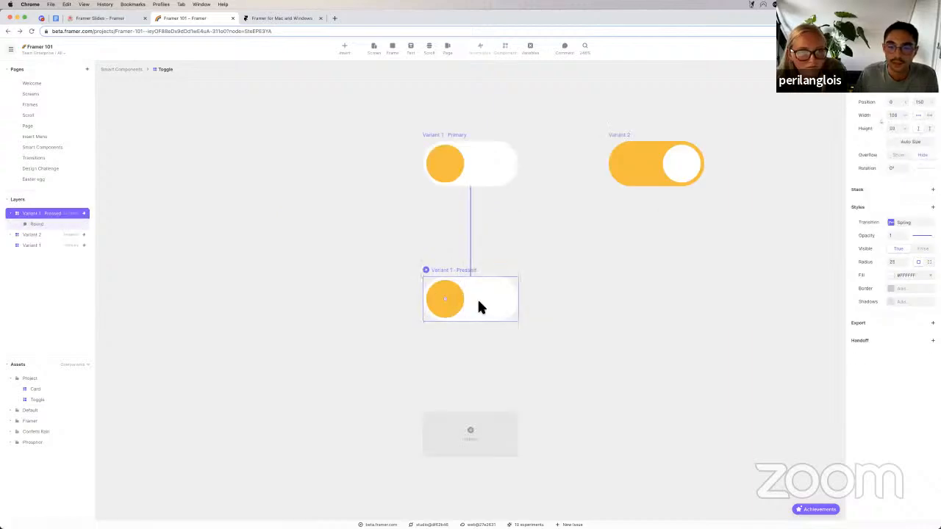
click(456, 305)
drag(471, 304, 490, 308)
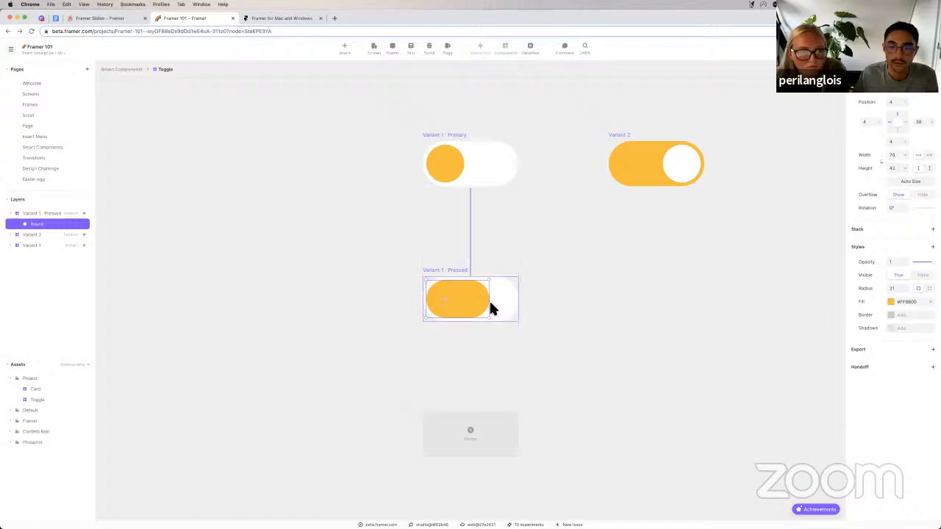
Add a Pressed state to Variant 2 of the Toggle and stretch its white knob leftward to about 78 wide.
click(629, 169)
click(670, 318)
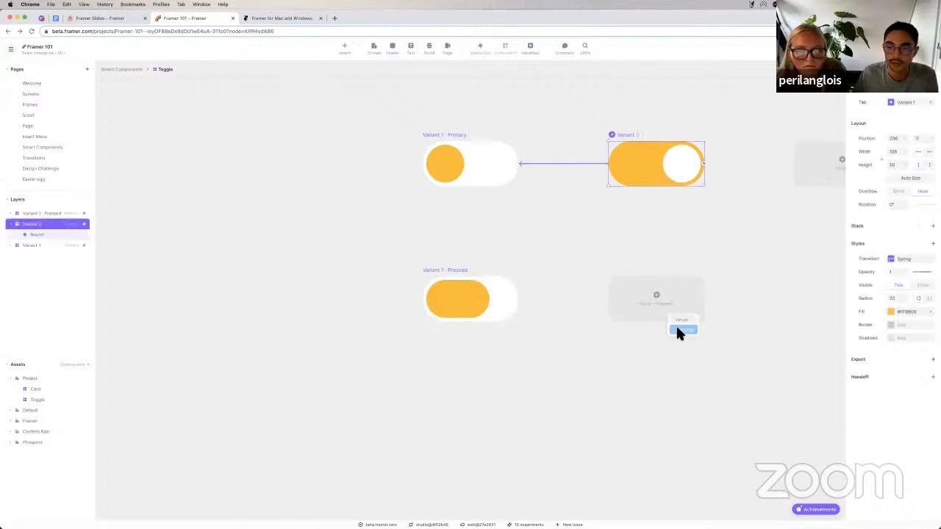
click(673, 324)
click(508, 304)
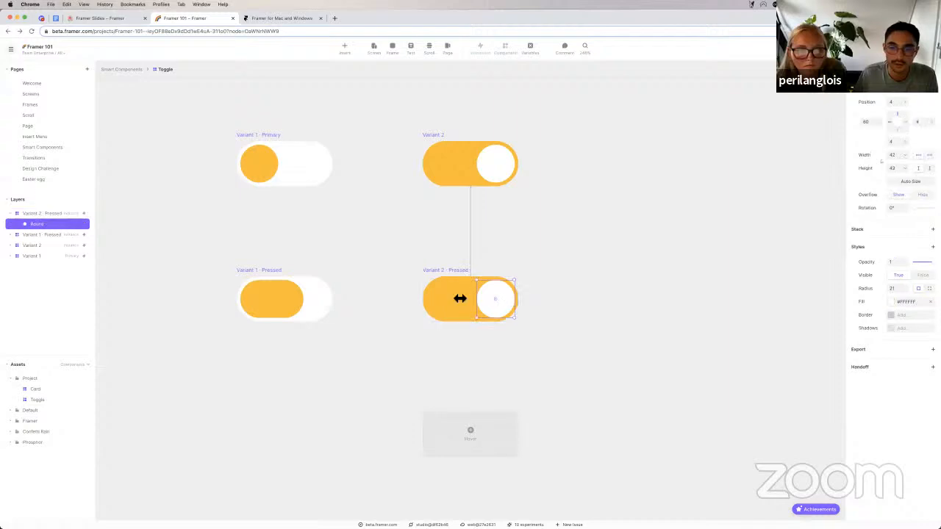
drag(447, 298, 445, 298)
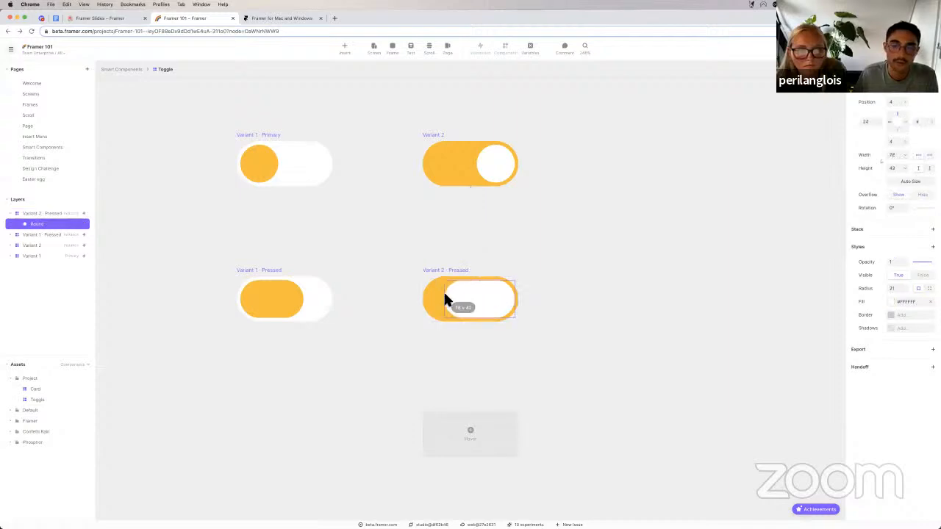
Preview Variant 1 of the Toggle, switch it on and off repeatedly to test the Pressed states, and close the preview.
click(270, 134)
click(244, 134)
click(239, 135)
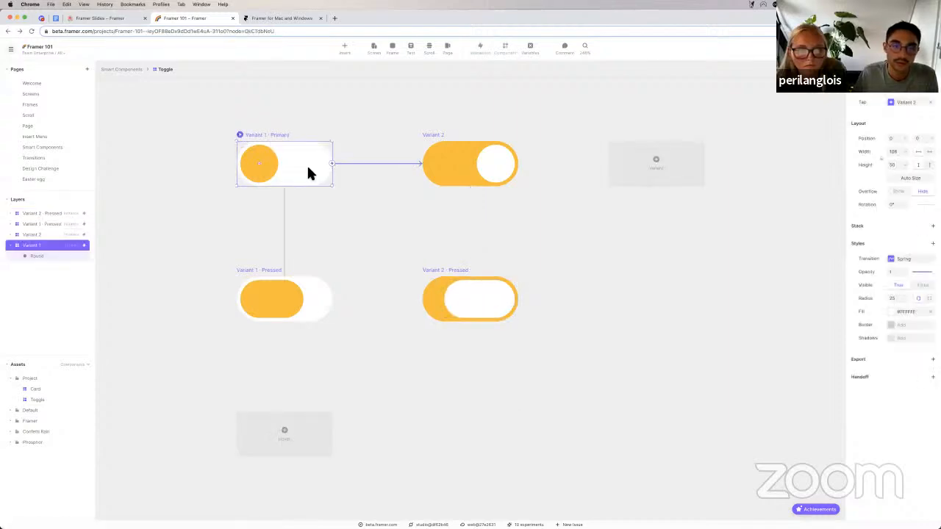
click(482, 305)
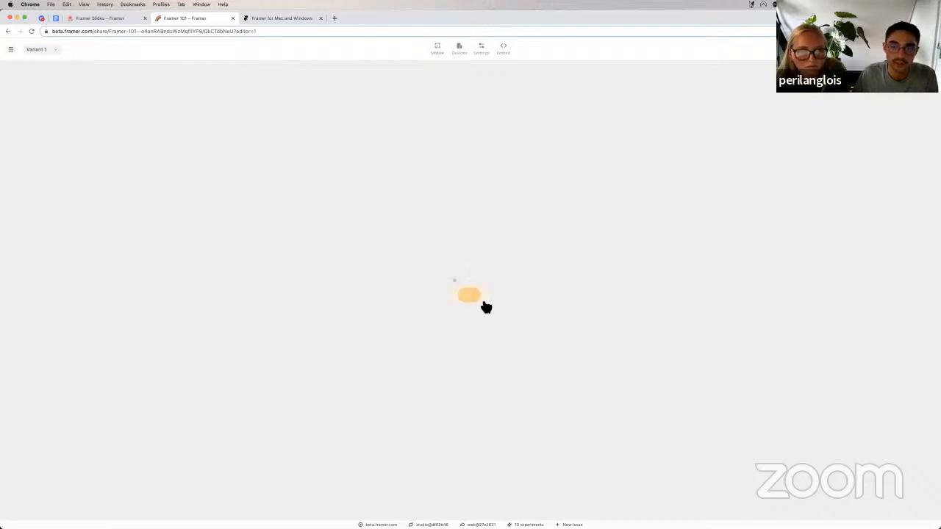
click(472, 304)
click(481, 303)
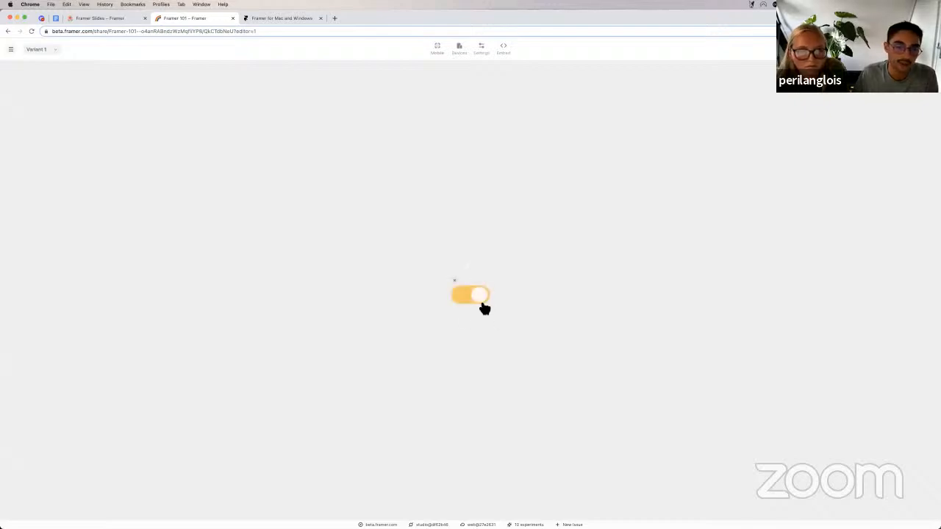
click(478, 302)
click(479, 304)
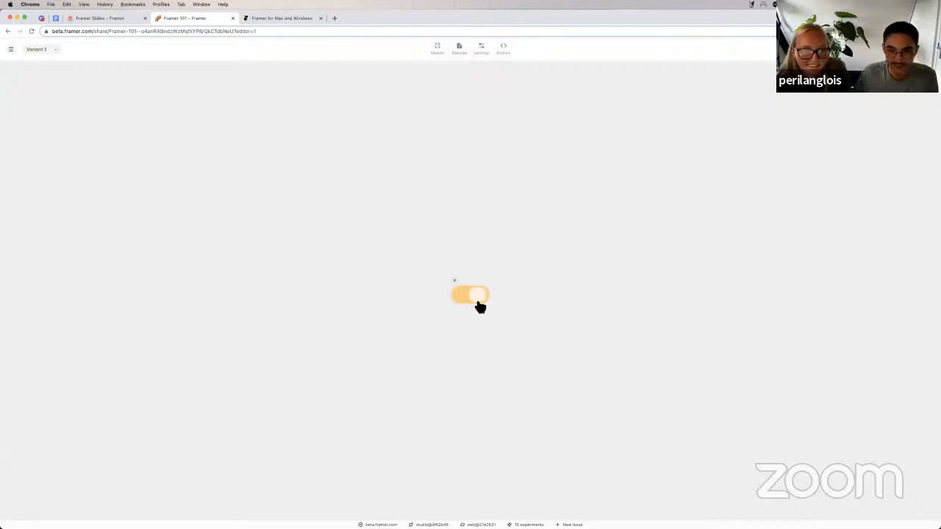
click(479, 304)
click(478, 303)
click(479, 302)
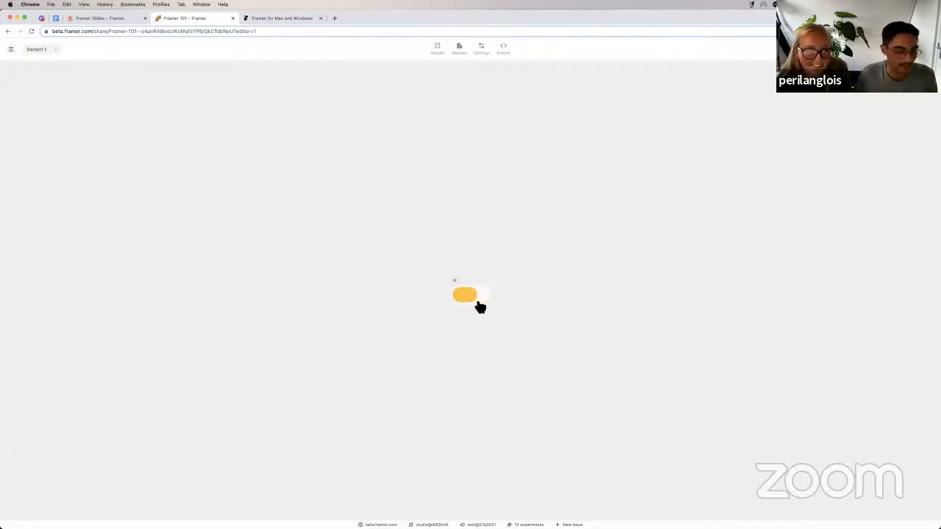
click(479, 303)
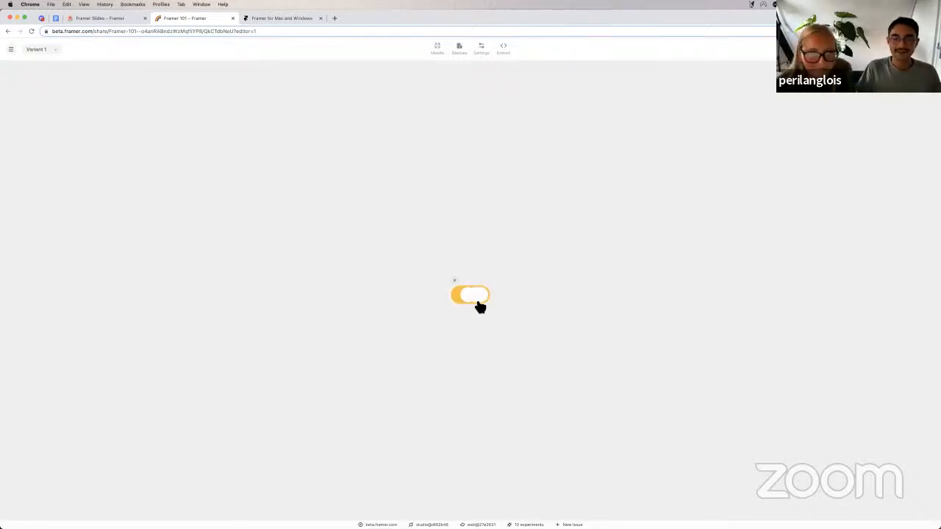
click(479, 304)
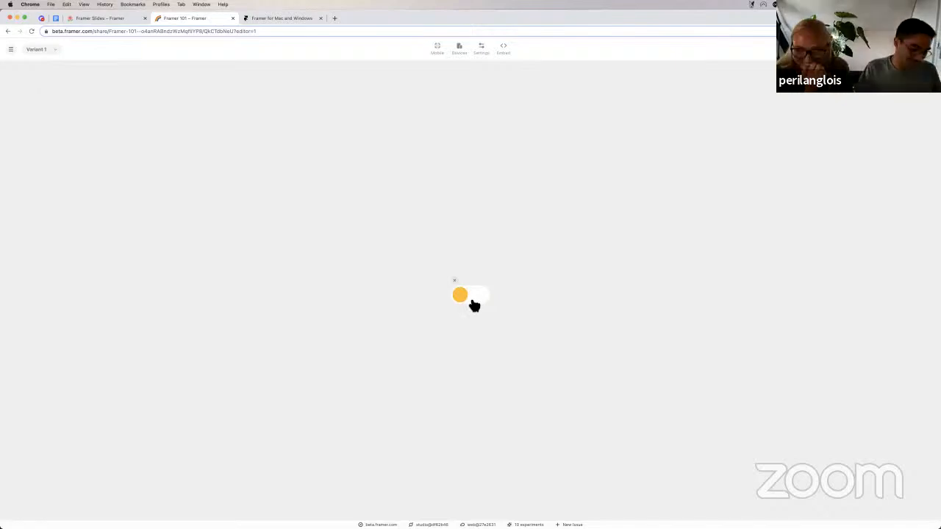
click(478, 303)
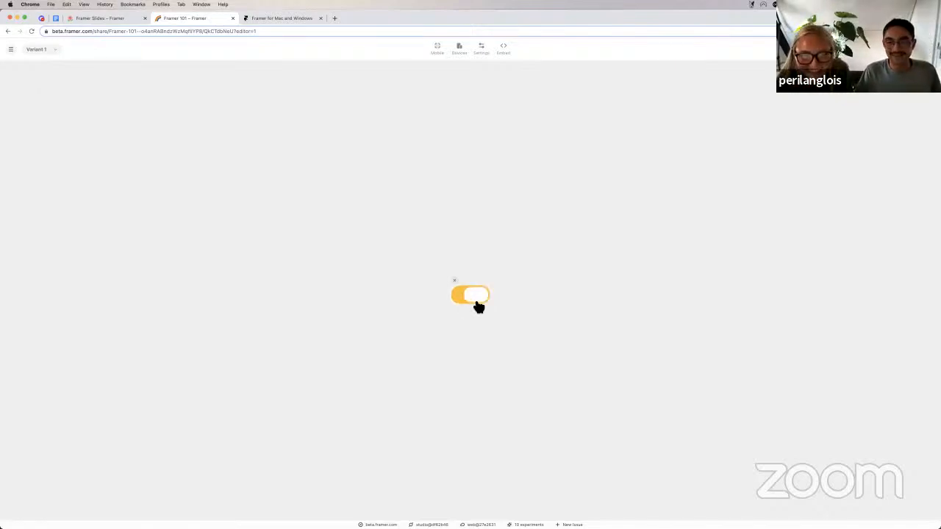
click(479, 305)
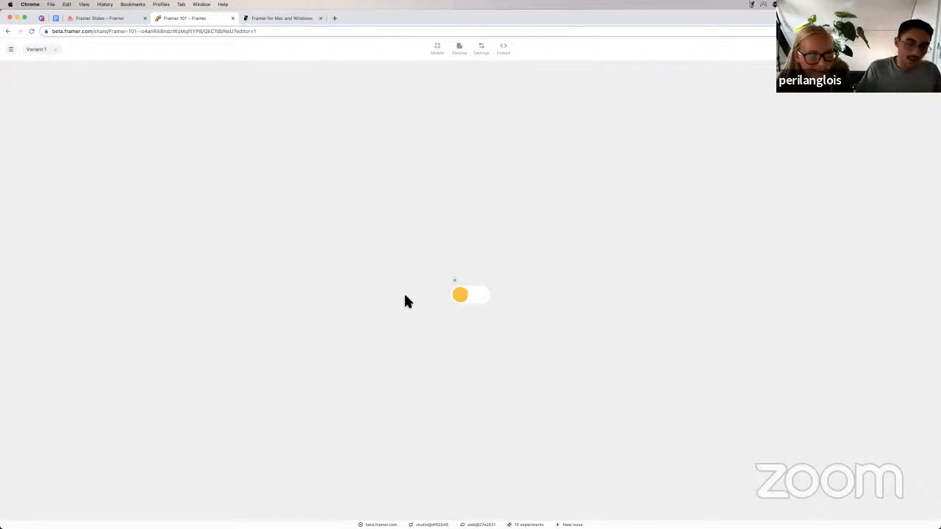
key(Escape)
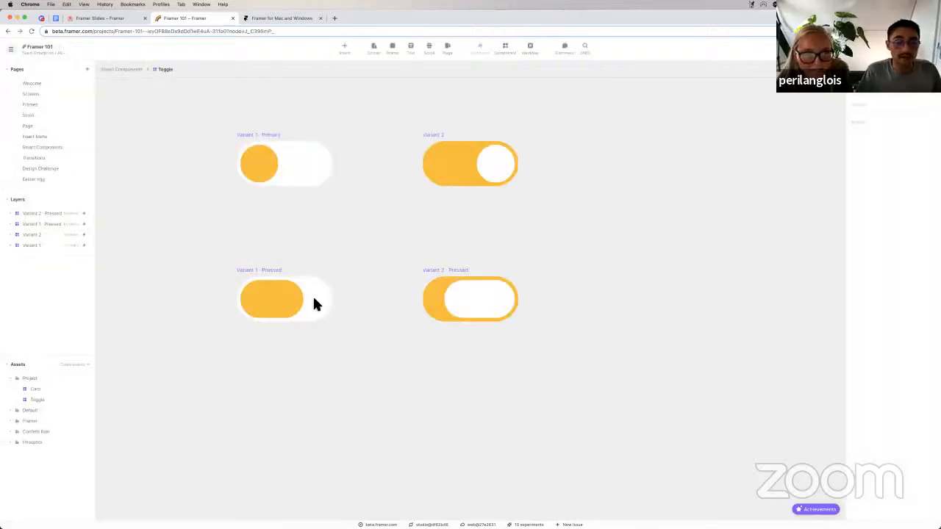
Leave the Toggle component for the Smart Components page and briefly show the instance's Handoff code.
scroll(495, 252, left, 2)
scroll(495, 251, down, 1)
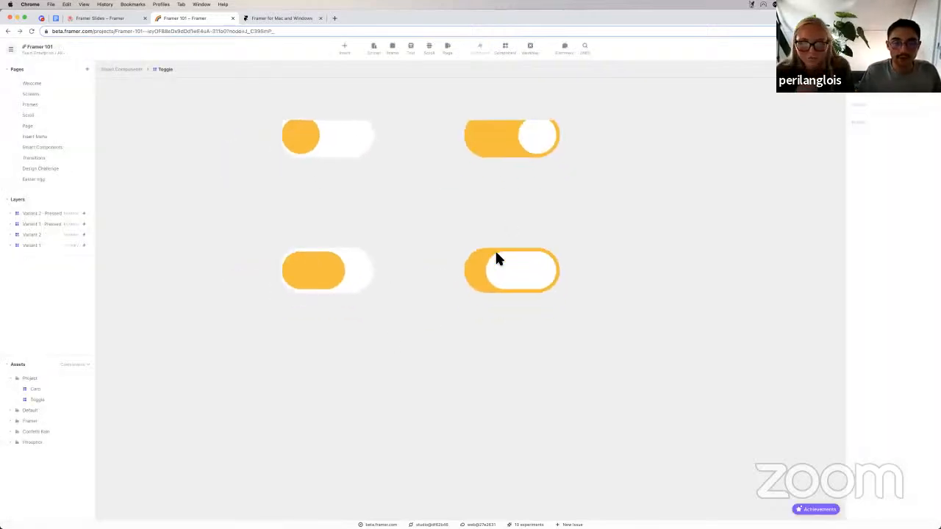
scroll(495, 252, up, 1)
key(Escape)
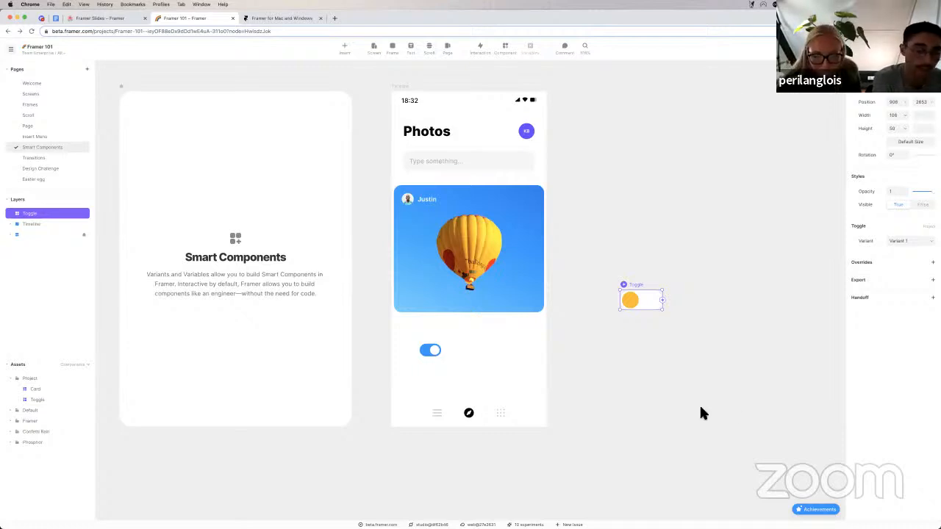
click(870, 300)
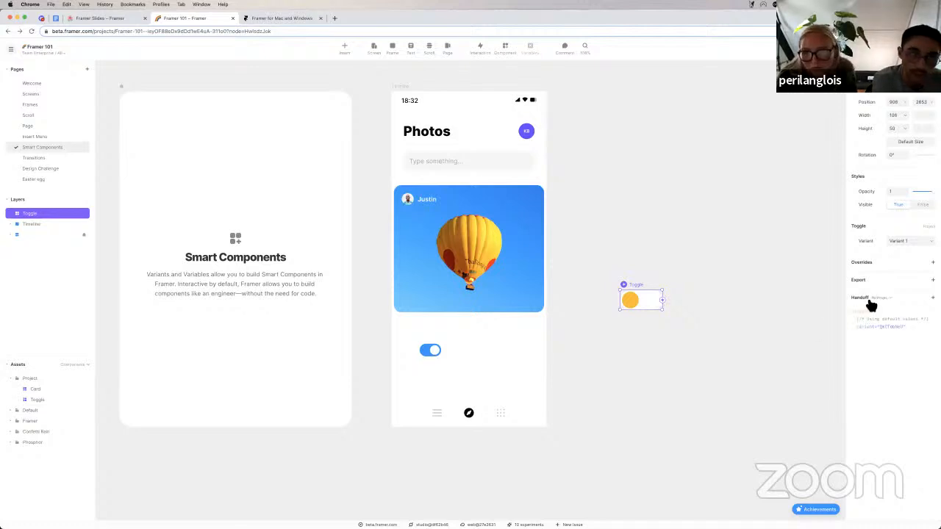
click(870, 300)
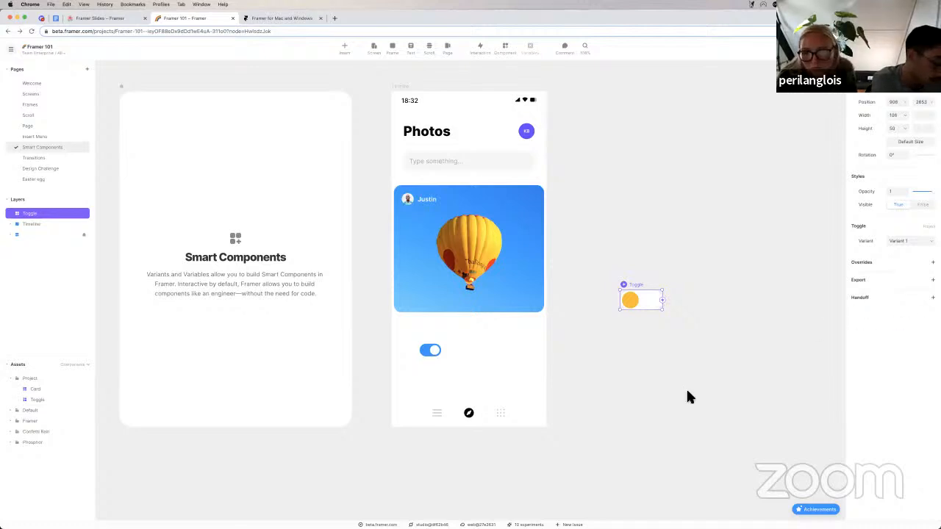
Preview the Toggle instance beside the Photos screen, test switching it, close the preview and deselect the instance.
double_click(623, 283)
click(479, 301)
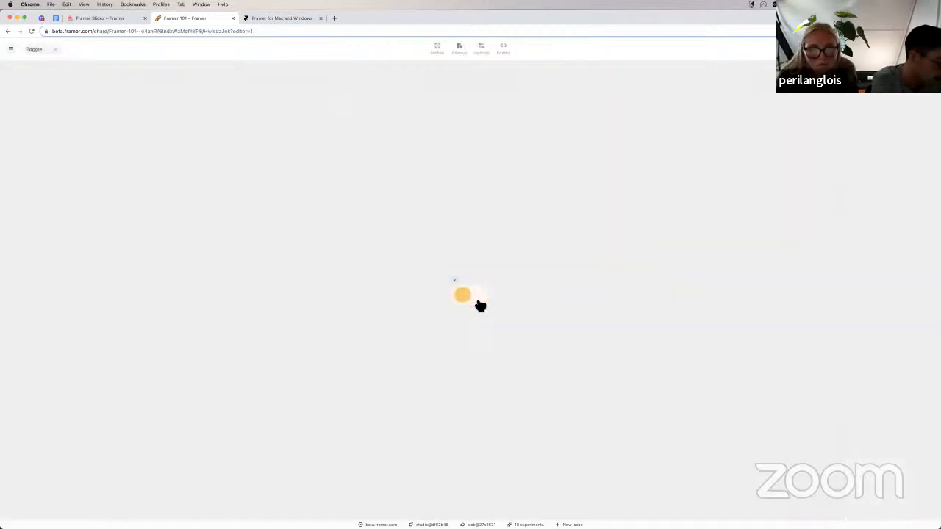
click(479, 300)
click(455, 278)
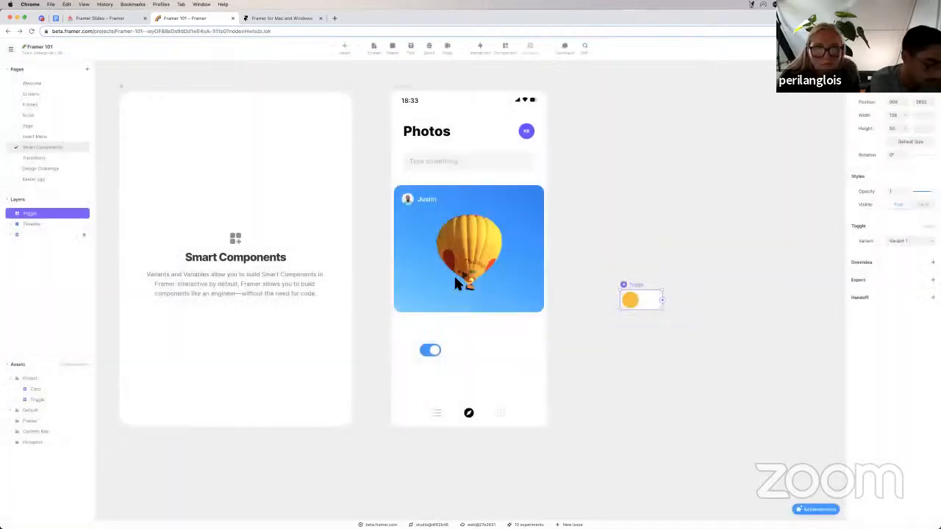
click(614, 223)
scroll(614, 219, up, 1)
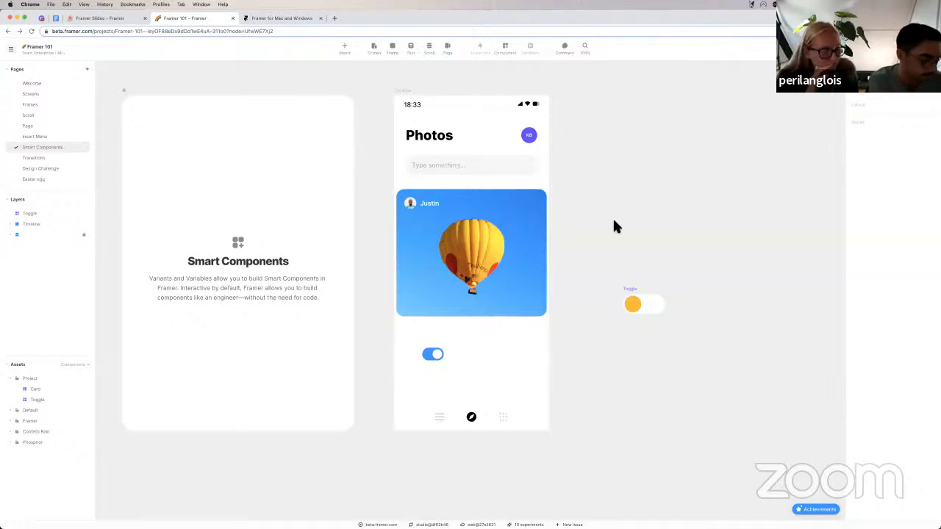
scroll(616, 226, left, 2)
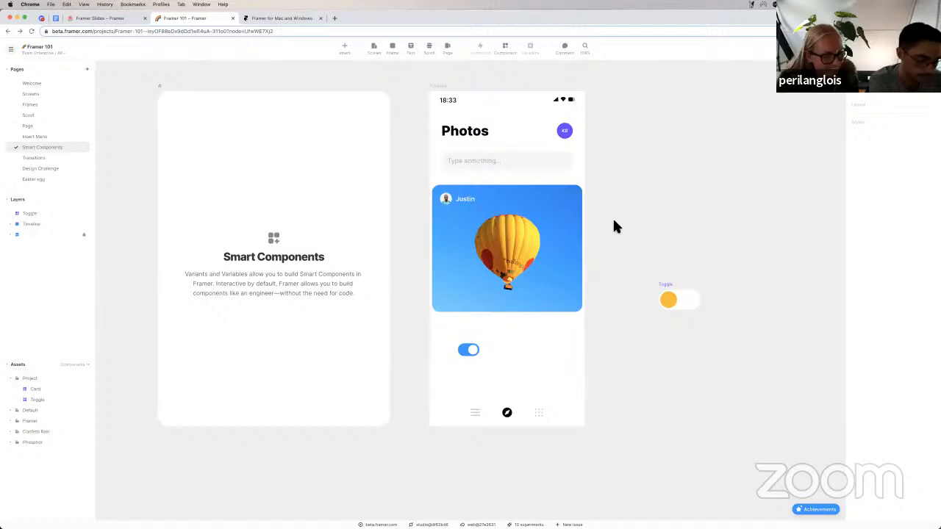
scroll(616, 227, up, 1)
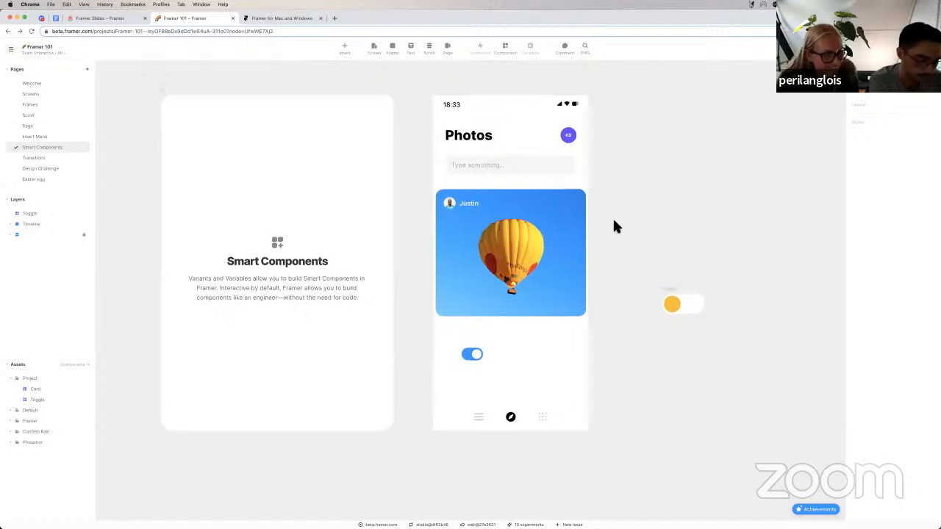
Reopen the Toggle component to review its variants and Pressed states, return to the Smart Components page and select the instance.
click(675, 307)
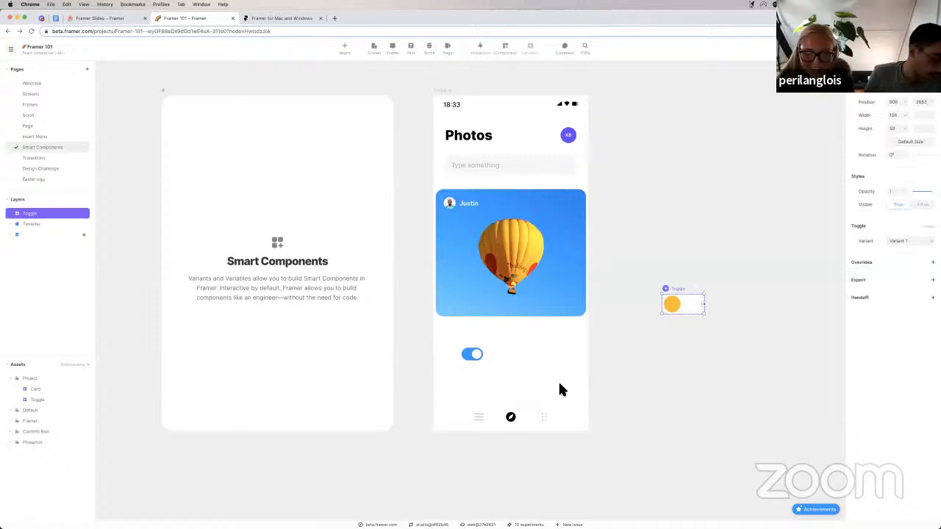
double_click(679, 304)
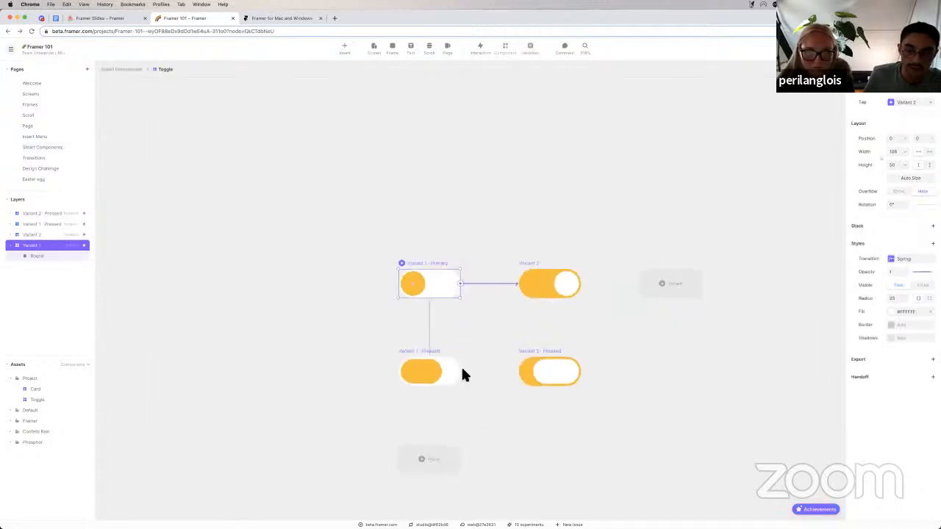
click(309, 251)
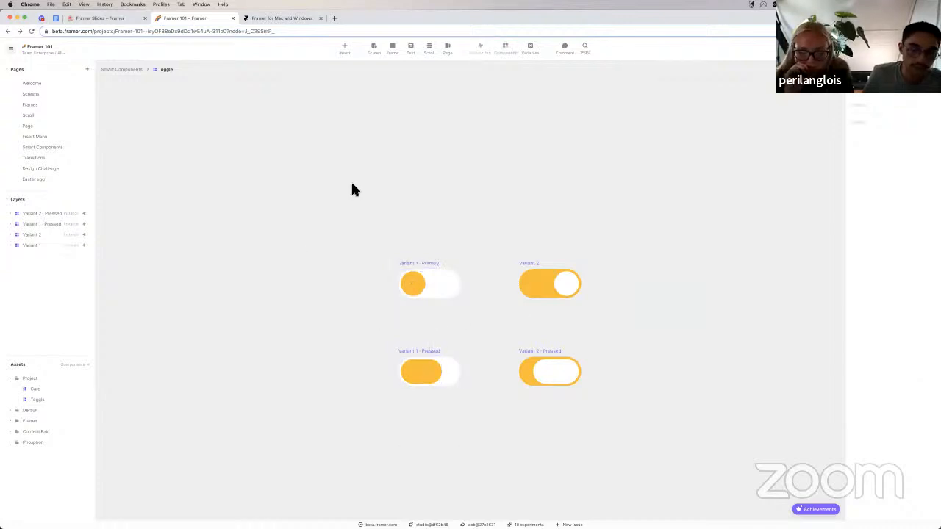
key(Escape)
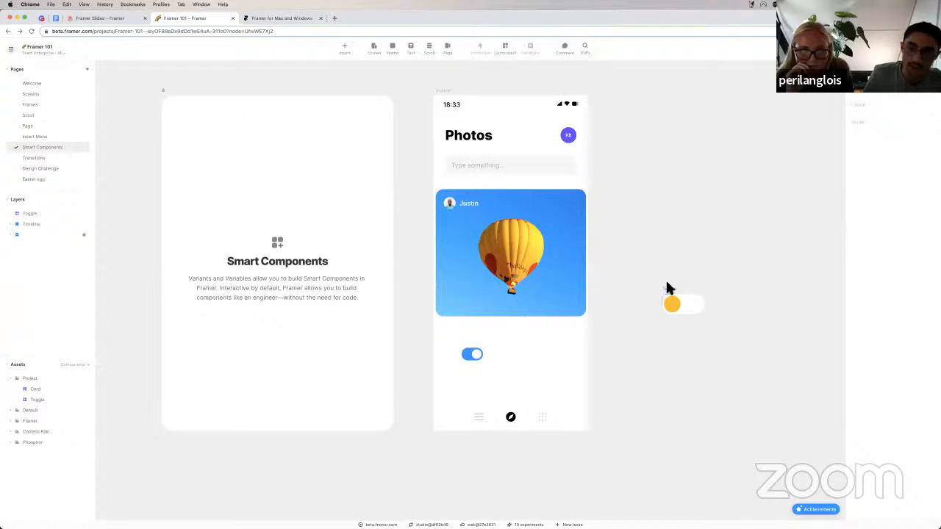
click(681, 308)
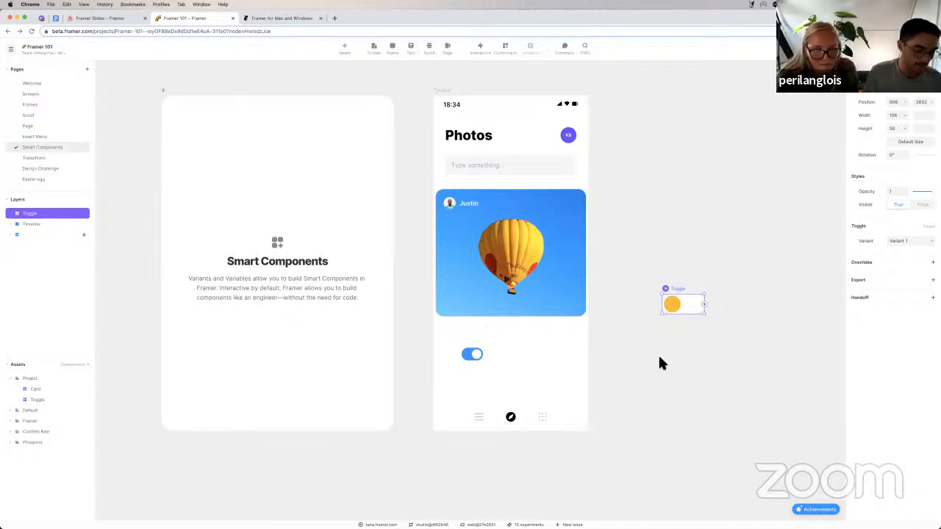
scroll(660, 358, left, 1)
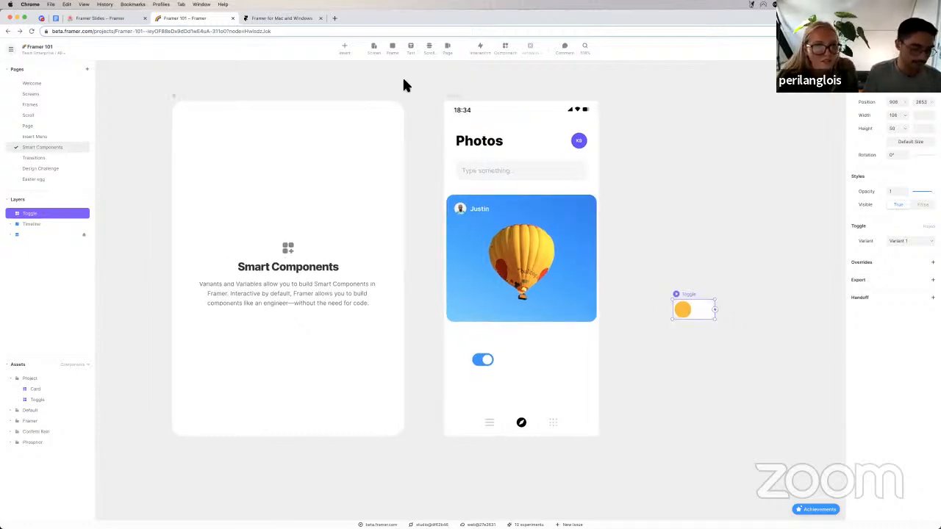
scroll(403, 79, up, 1)
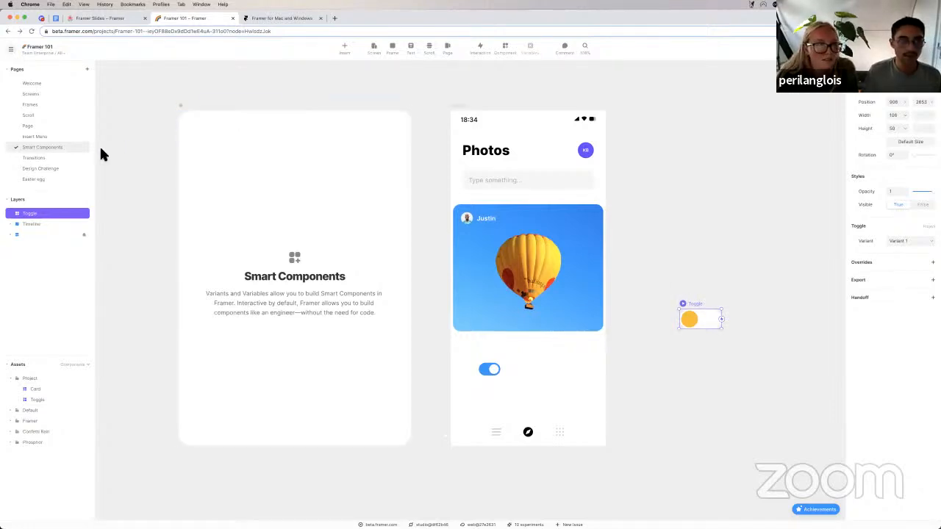
Open the Transitions page and select the Timeline screen beside the navigation menu frame.
click(42, 157)
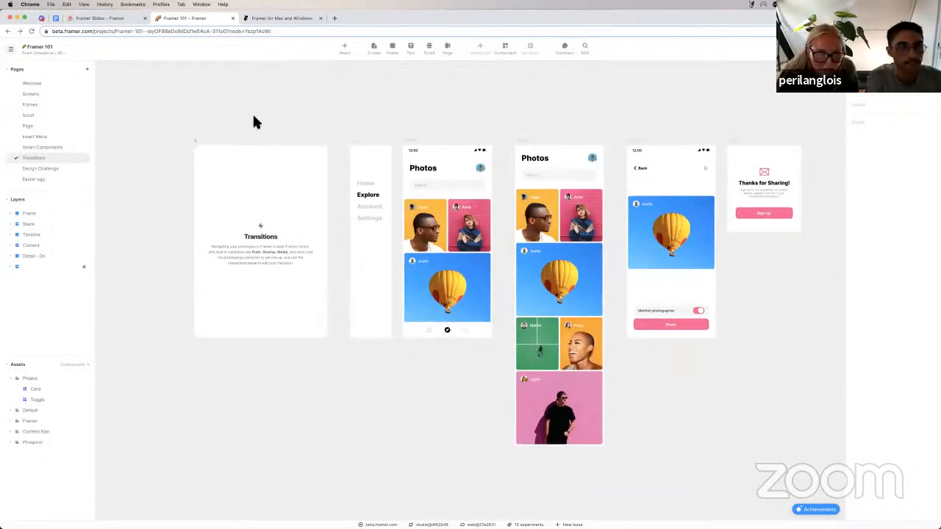
scroll(253, 116, up, 1)
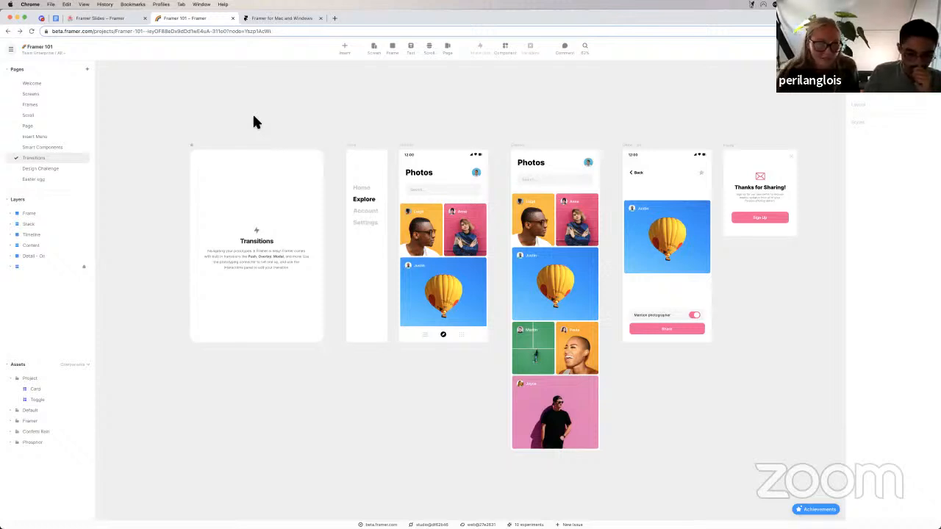
scroll(380, 204, up, 5)
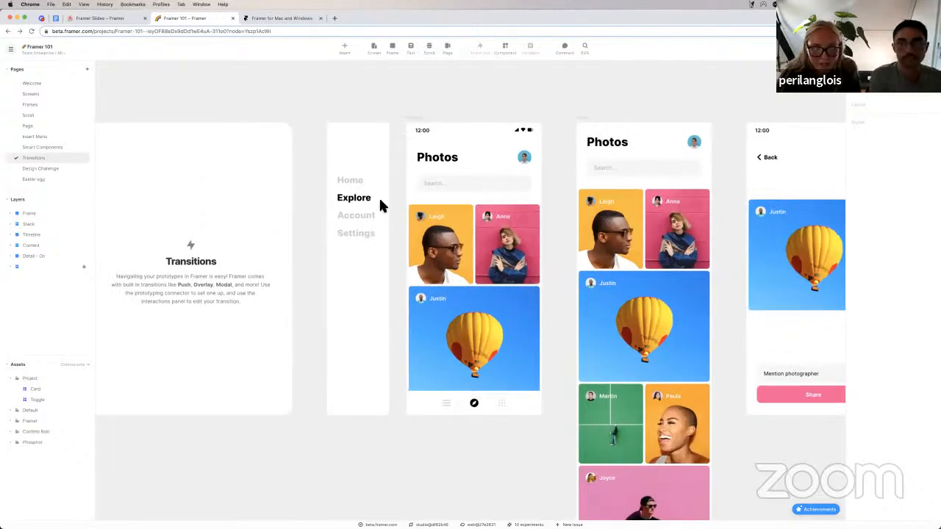
scroll(379, 206, left, 3)
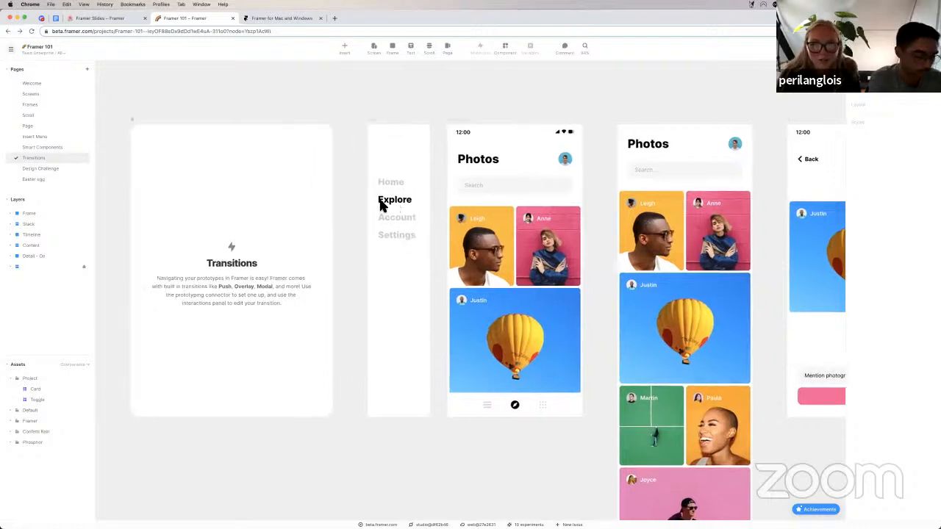
scroll(379, 206, up, 2)
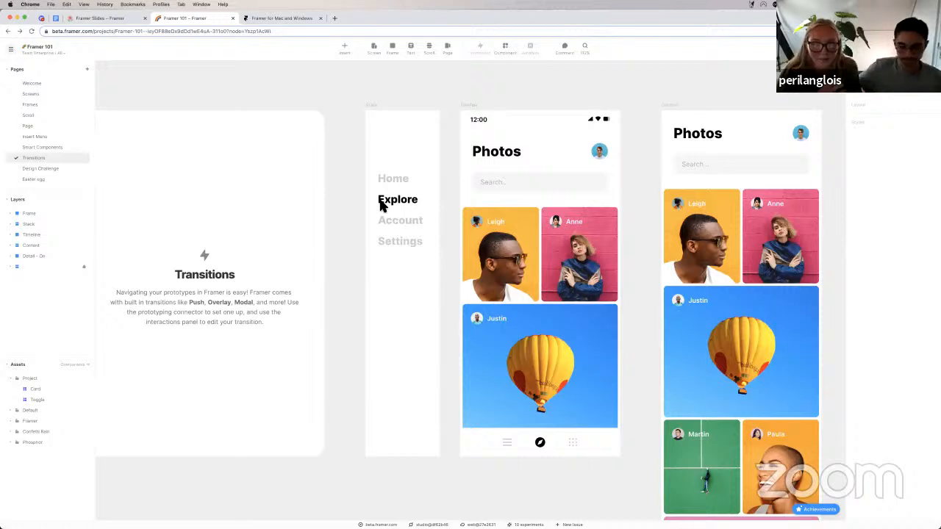
click(470, 105)
scroll(471, 105, right, 1)
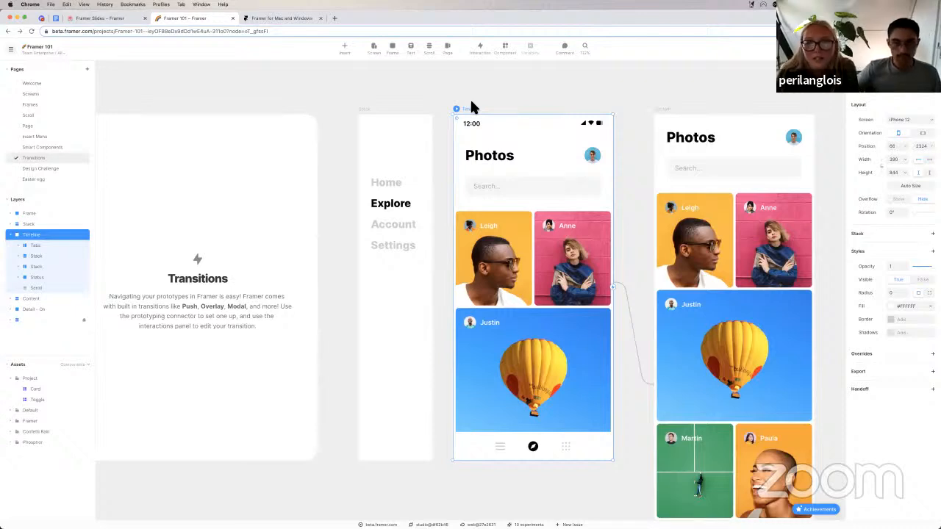
Link the list icon in the Timeline screen's tab bar to the navigation menu frame with an Overlay transition on click.
scroll(471, 107, right, 2)
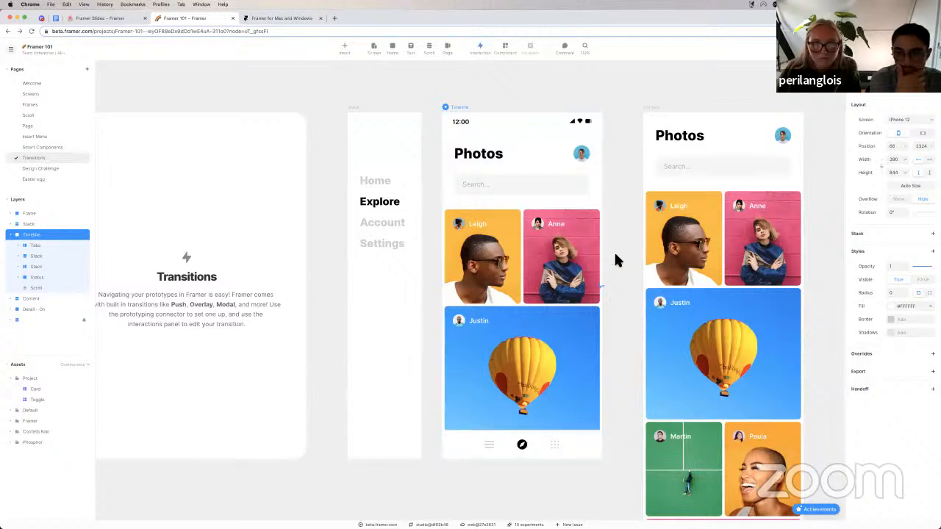
click(493, 447)
scroll(495, 450, up, 2)
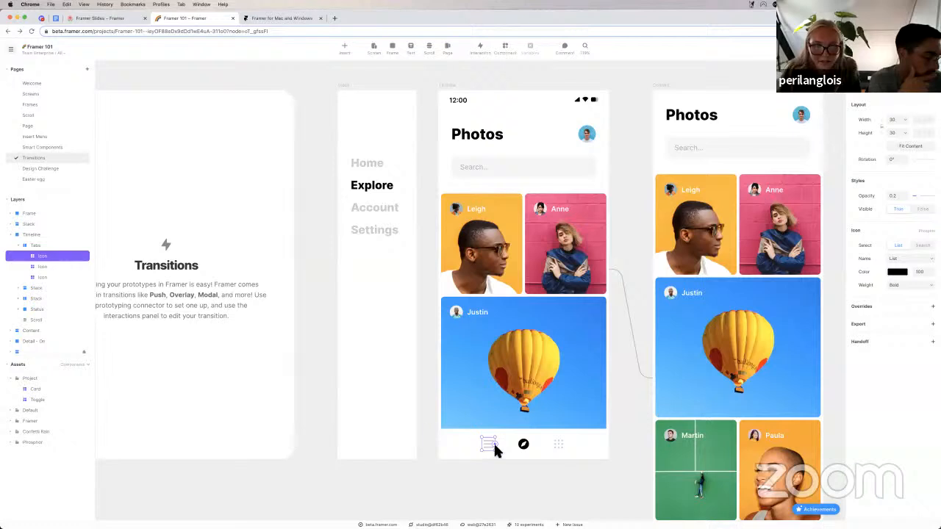
scroll(493, 446, up, 3)
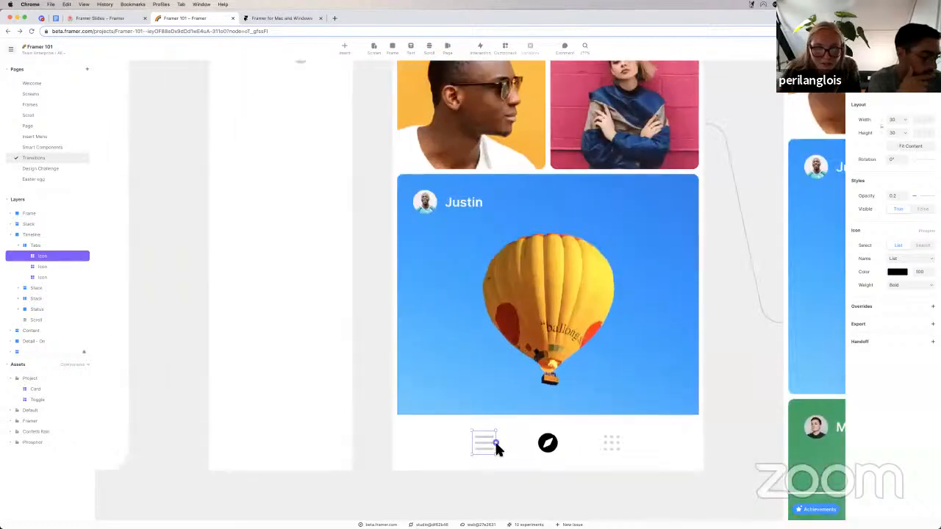
drag(497, 445, 330, 360)
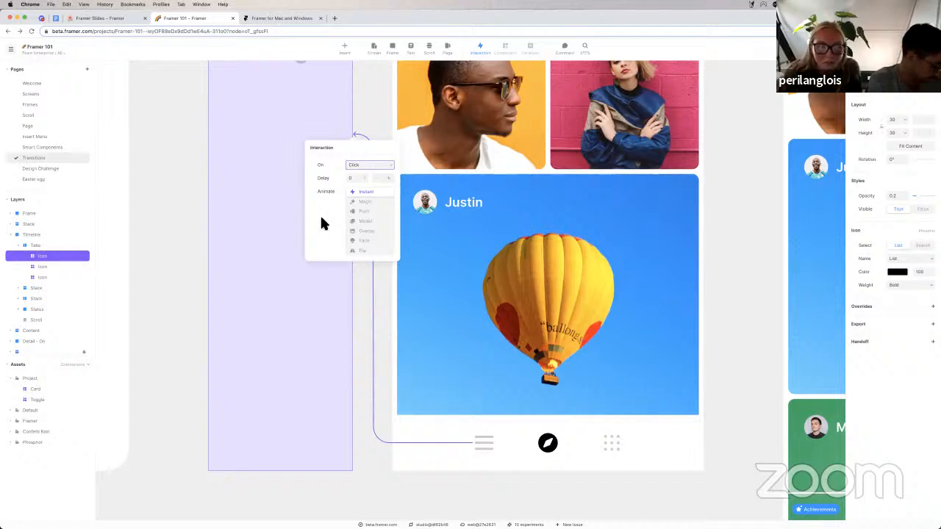
click(373, 233)
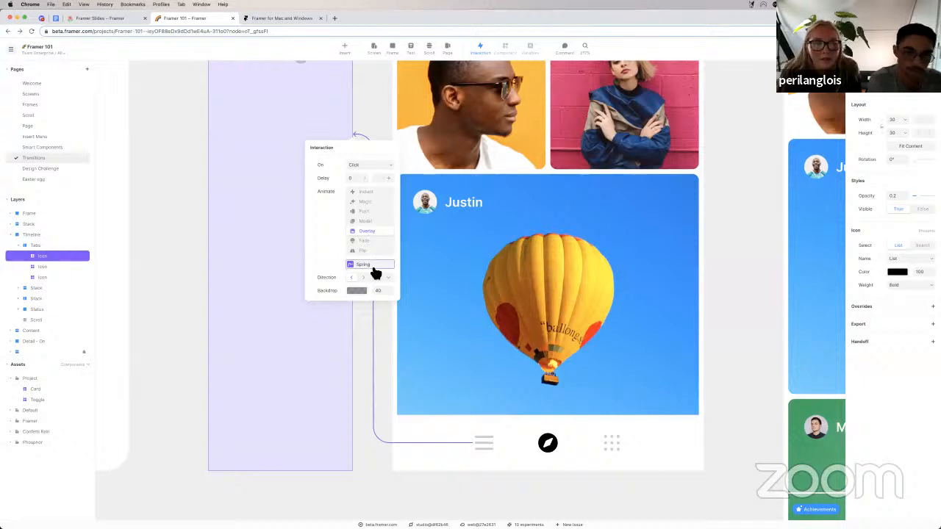
Review the overlay's Spring animation and backdrop settings, set its direction to rightward, and close the interaction settings.
click(373, 266)
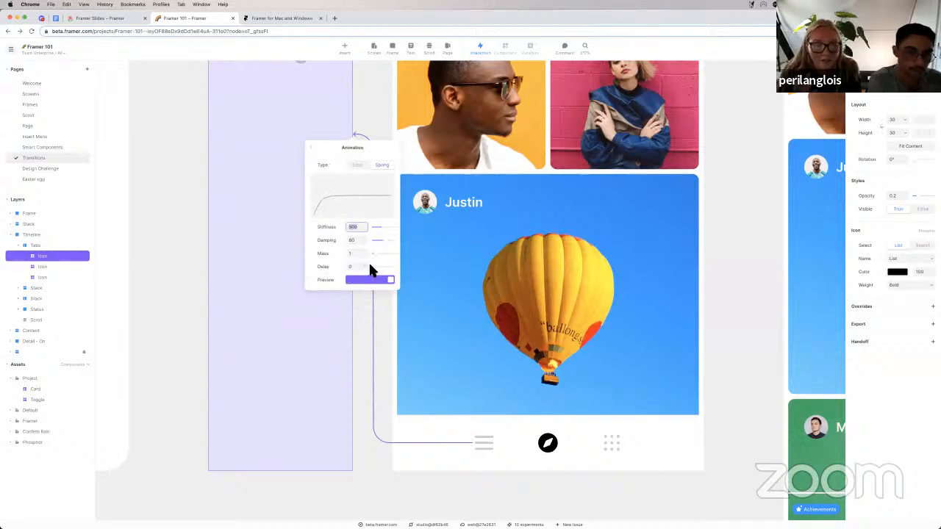
click(312, 149)
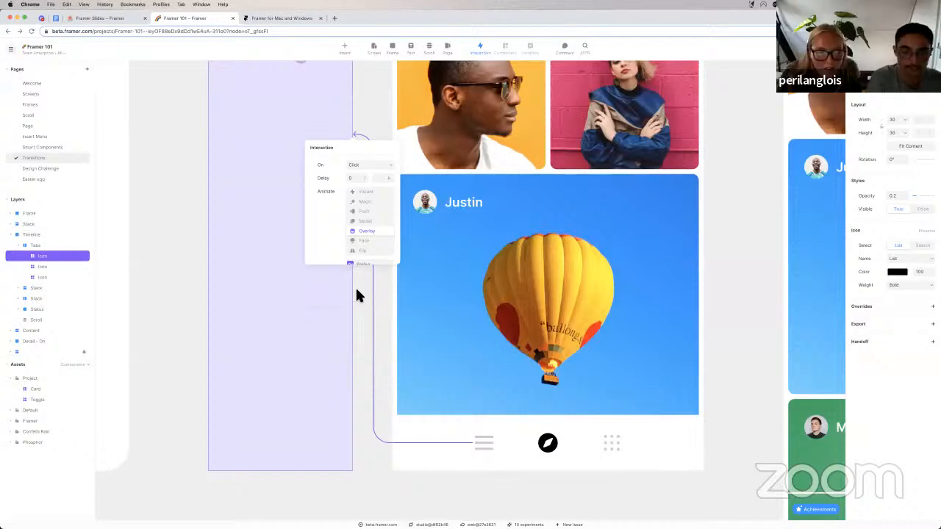
click(358, 292)
click(313, 147)
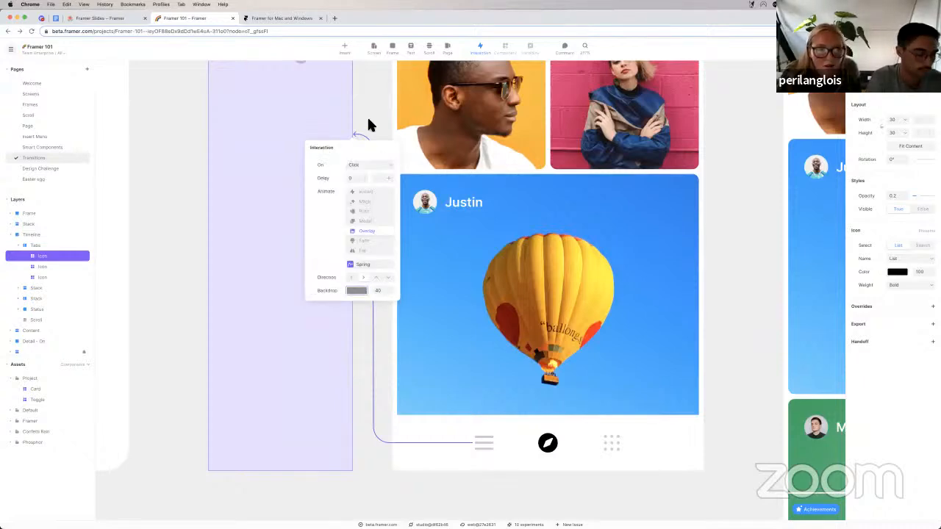
click(367, 117)
scroll(367, 119, down, 5)
scroll(368, 121, down, 5)
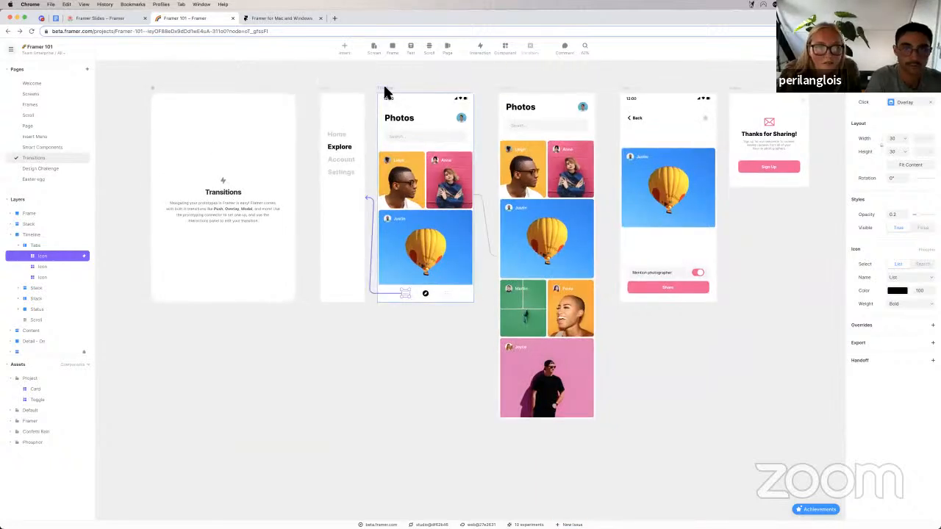
Preview the Timeline screen, test opening and dismissing the menu overlay several times, and close the preview.
click(385, 87)
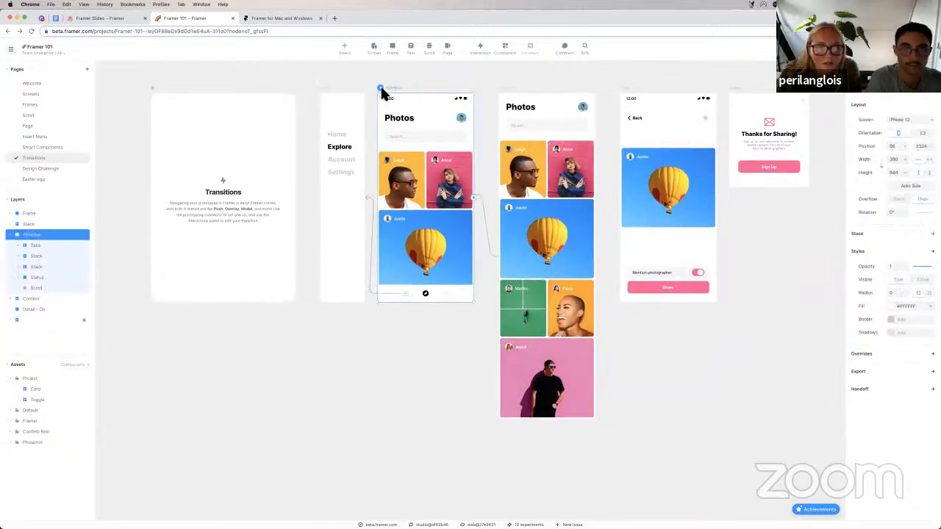
key(super+p)
click(454, 440)
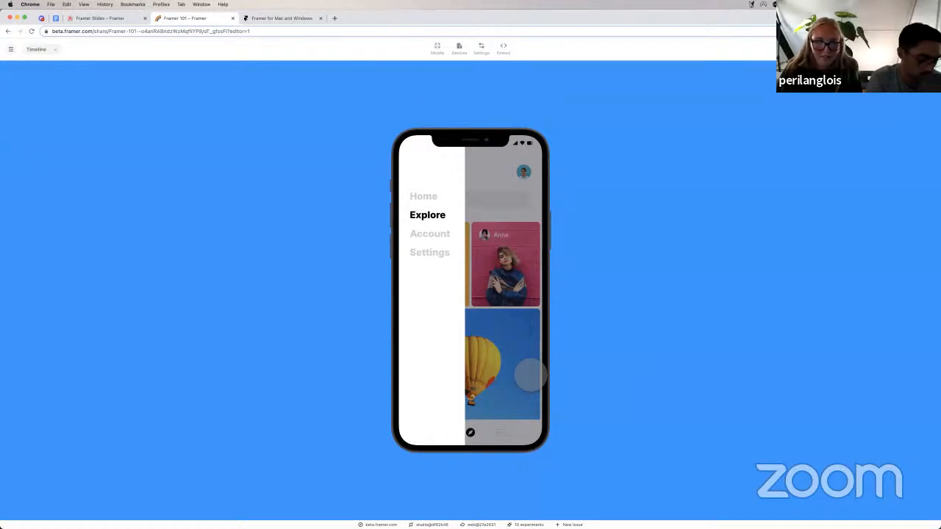
click(519, 243)
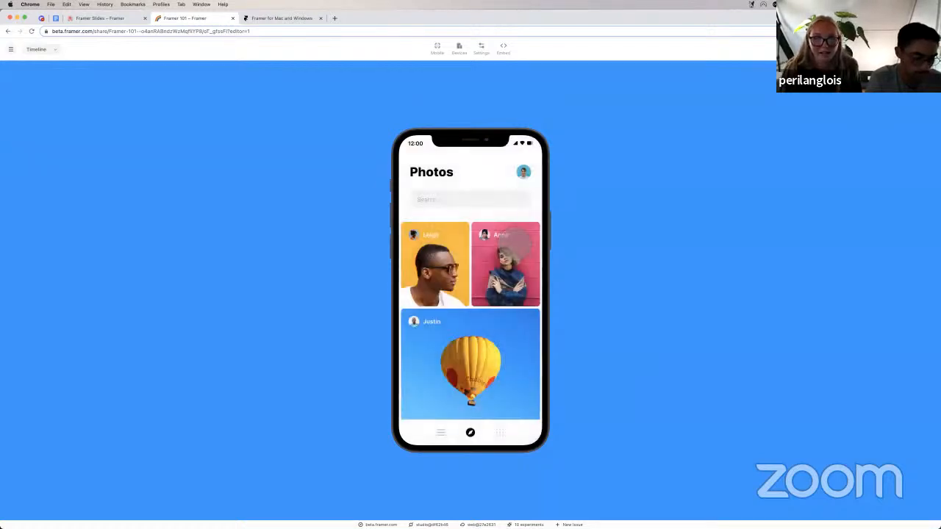
click(454, 439)
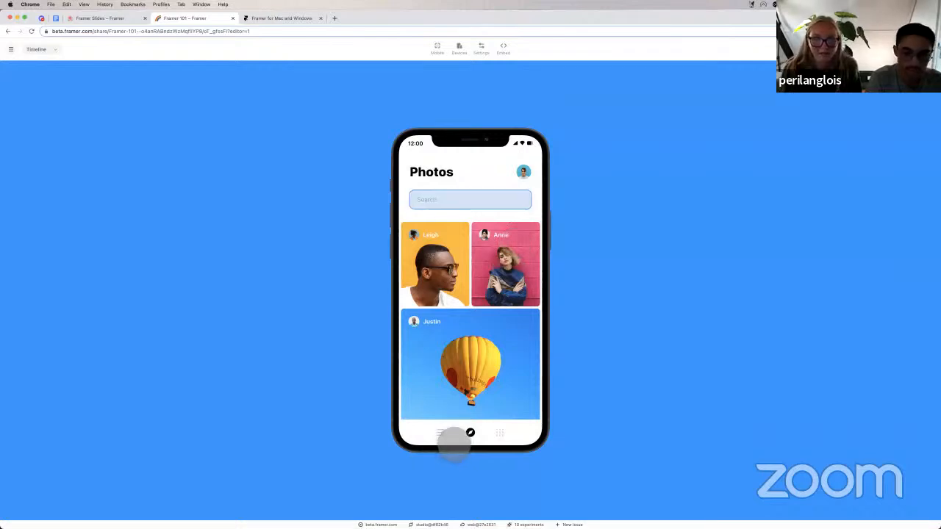
click(452, 445)
click(519, 384)
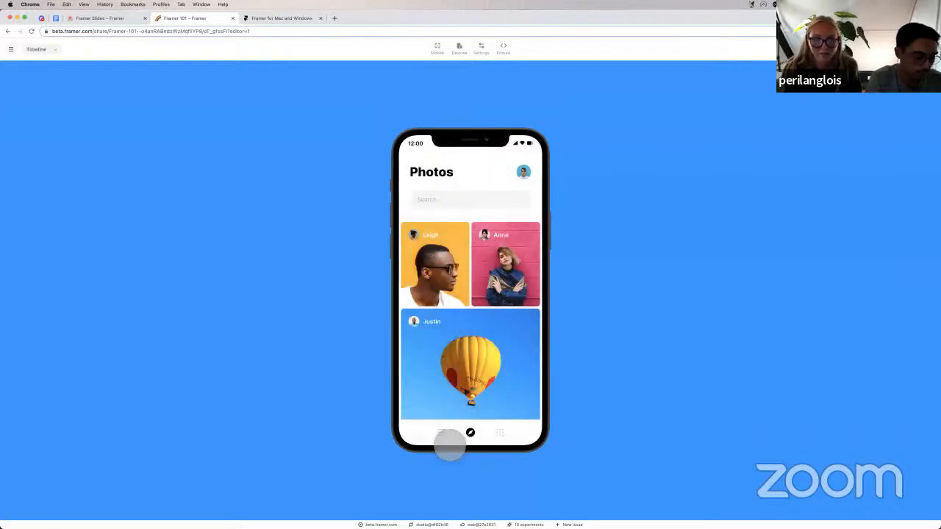
click(450, 443)
click(523, 395)
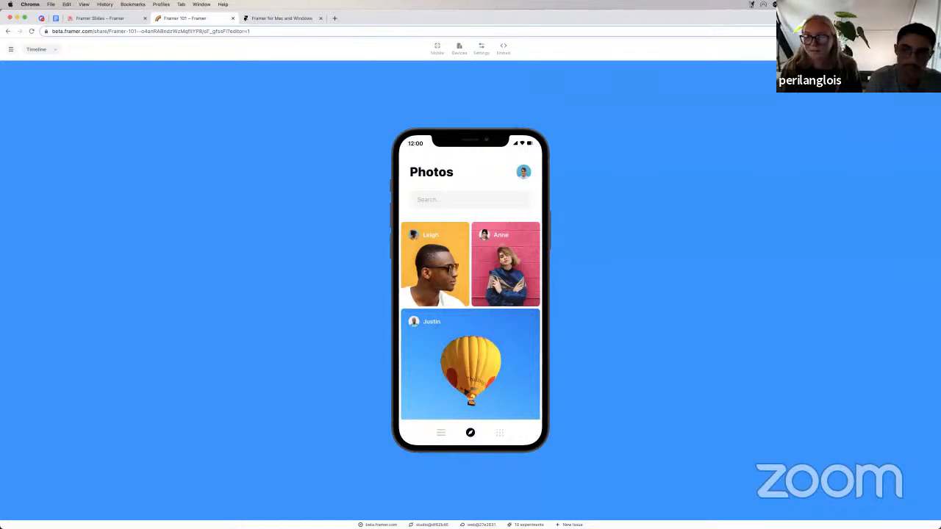
key(Escape)
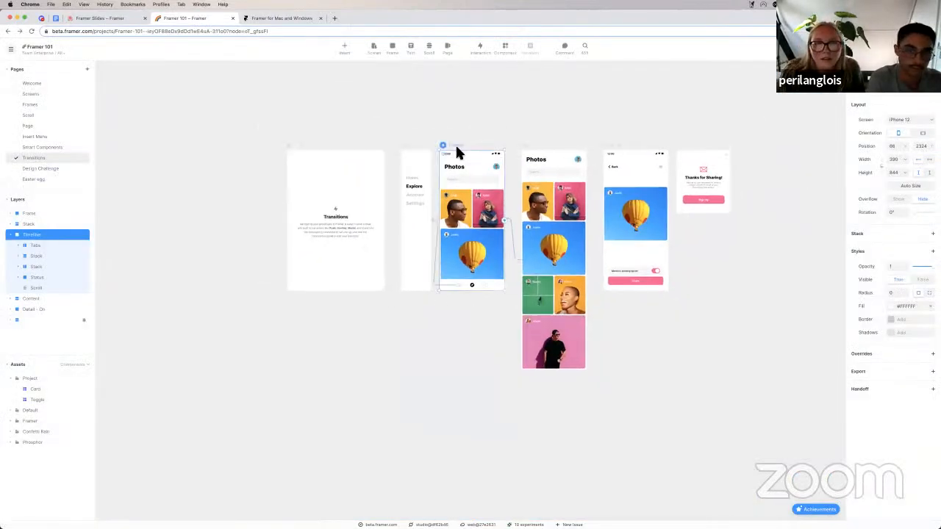
Look over the prototype screens on the Transitions page, selecting the Content screen beside Timeline.
scroll(457, 146, up, 5)
scroll(456, 147, down, 3)
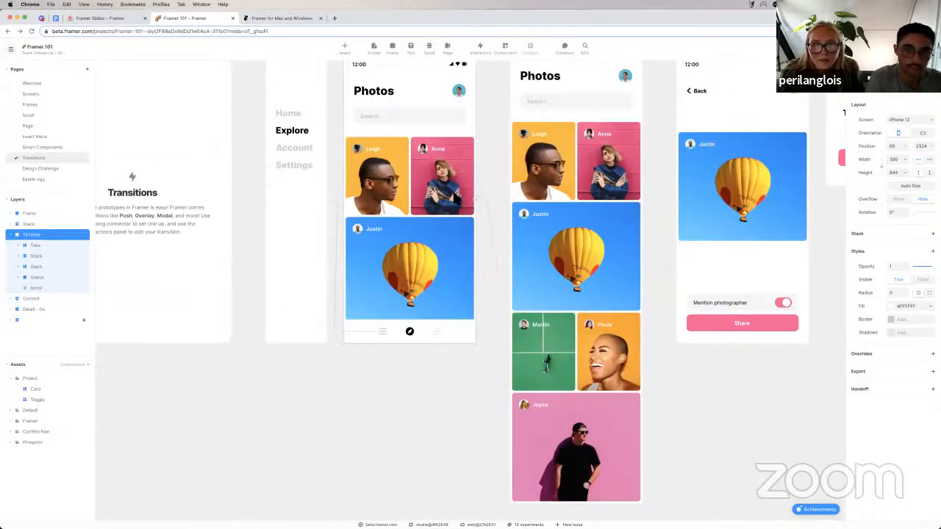
scroll(455, 200, down, 2)
scroll(454, 198, up, 3)
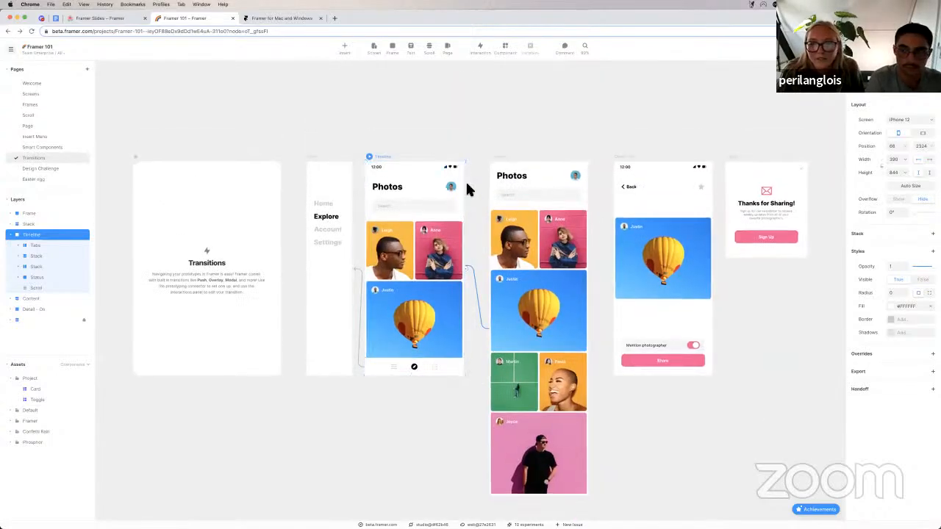
scroll(478, 162, down, 1)
click(492, 145)
scroll(493, 147, down, 2)
scroll(493, 147, right, 2)
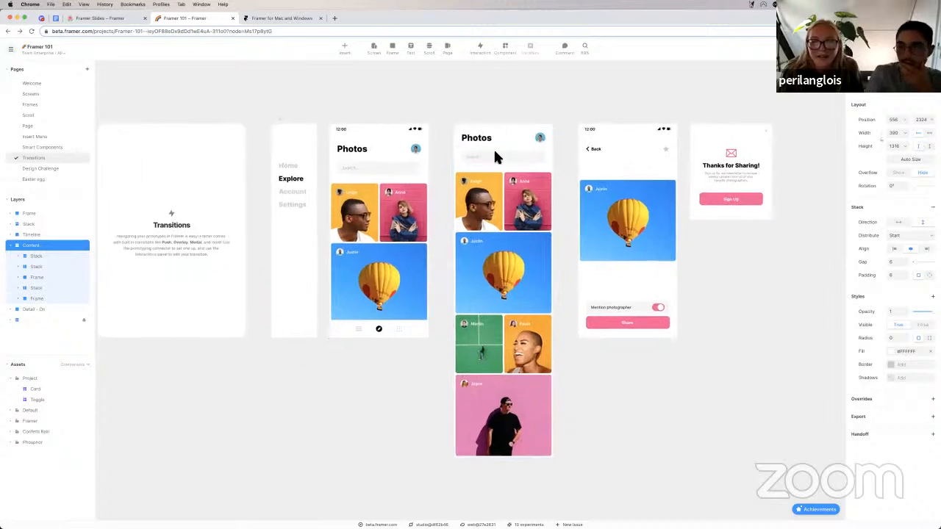
scroll(611, 125, up, 2)
scroll(611, 125, right, 2)
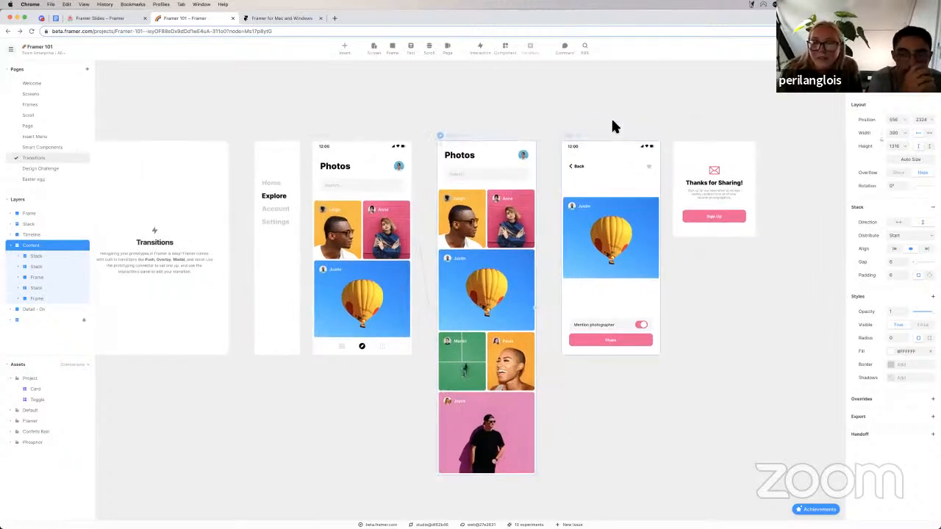
scroll(611, 129, up, 1)
scroll(611, 129, right, 2)
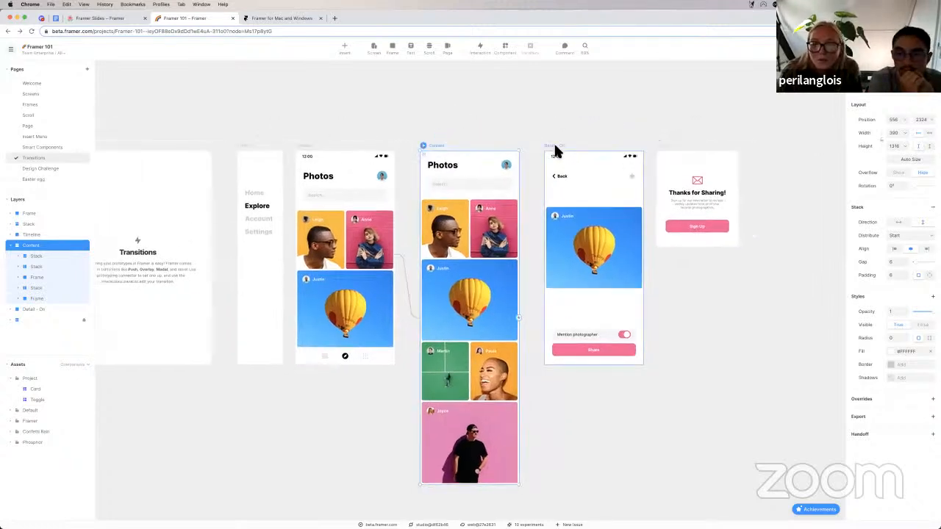
Link the Detail - On screen to the Thanks for Sharing frame with a Modal transition on tap.
click(555, 147)
scroll(555, 148, right, 2)
scroll(555, 148, up, 1)
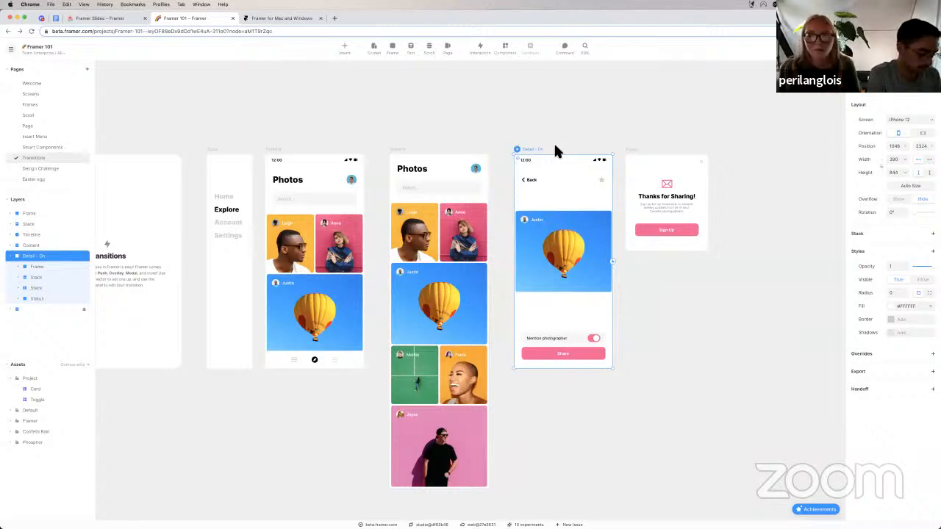
scroll(681, 147, up, 1)
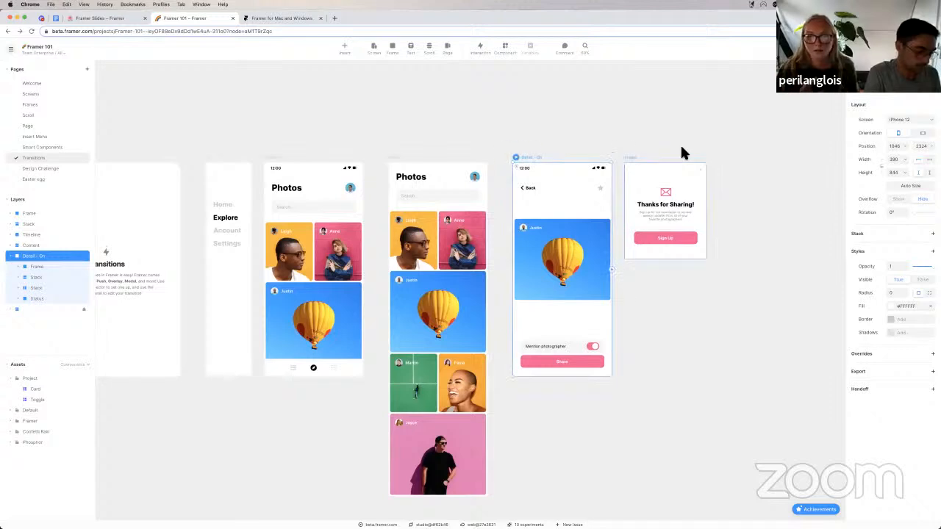
scroll(616, 271, up, 3)
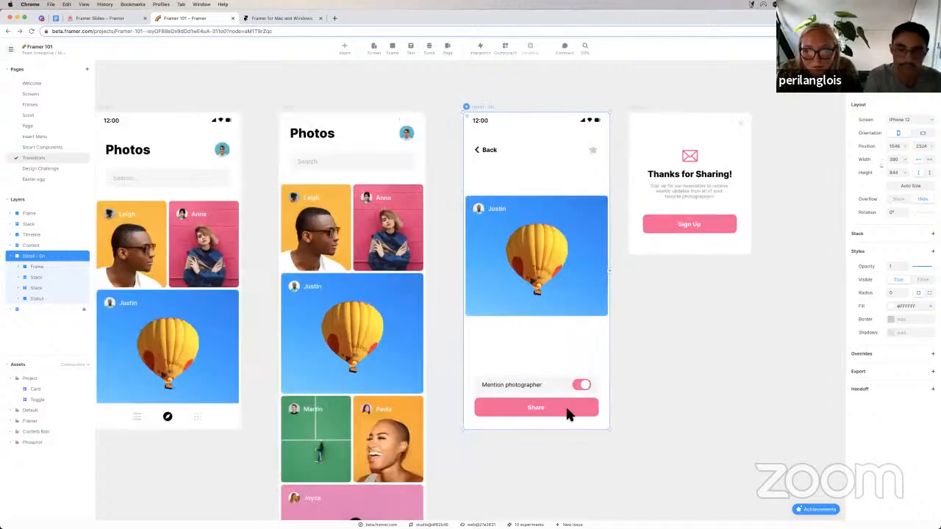
scroll(570, 414, up, 1)
scroll(570, 414, up, 3)
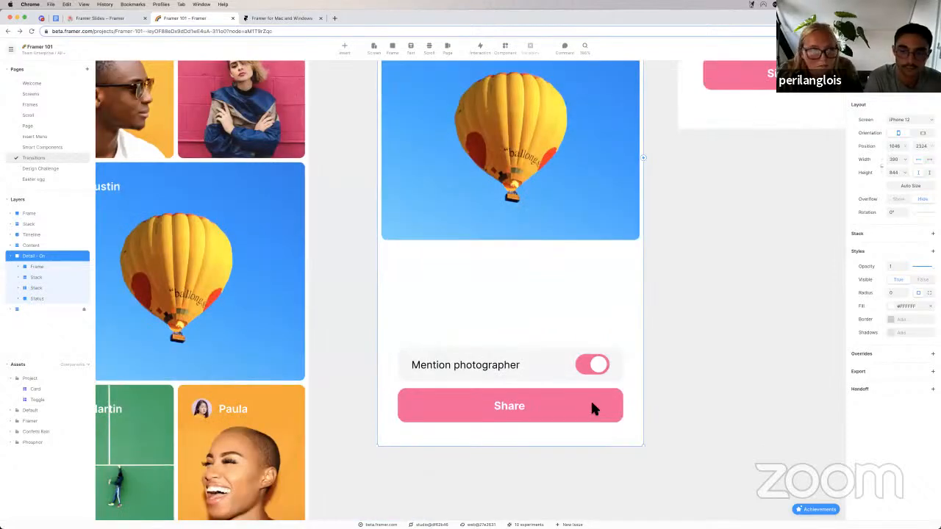
scroll(594, 406, down, 5)
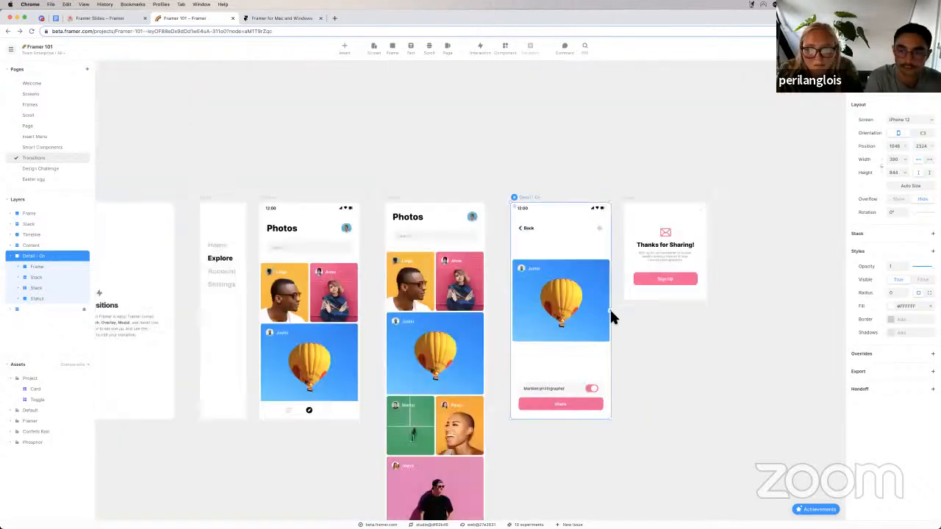
scroll(611, 310, right, 1)
key(a)
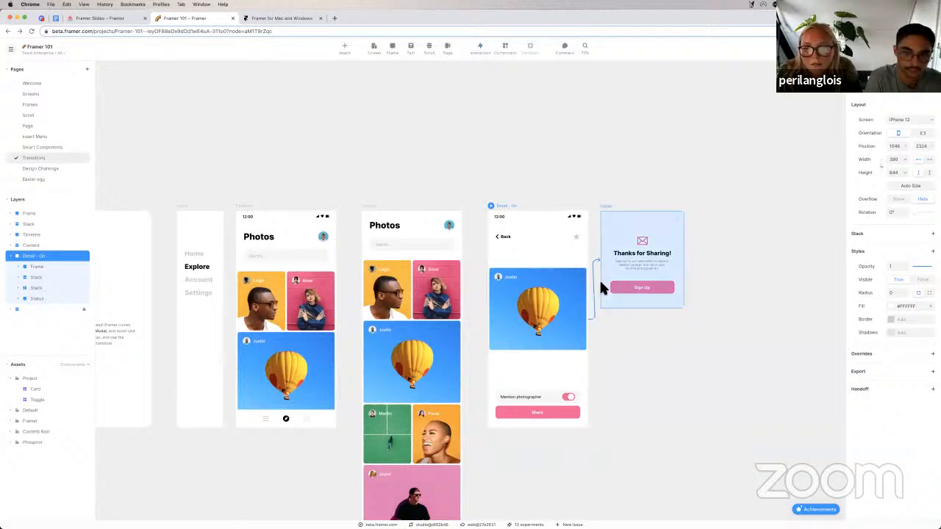
drag(600, 284, 602, 286)
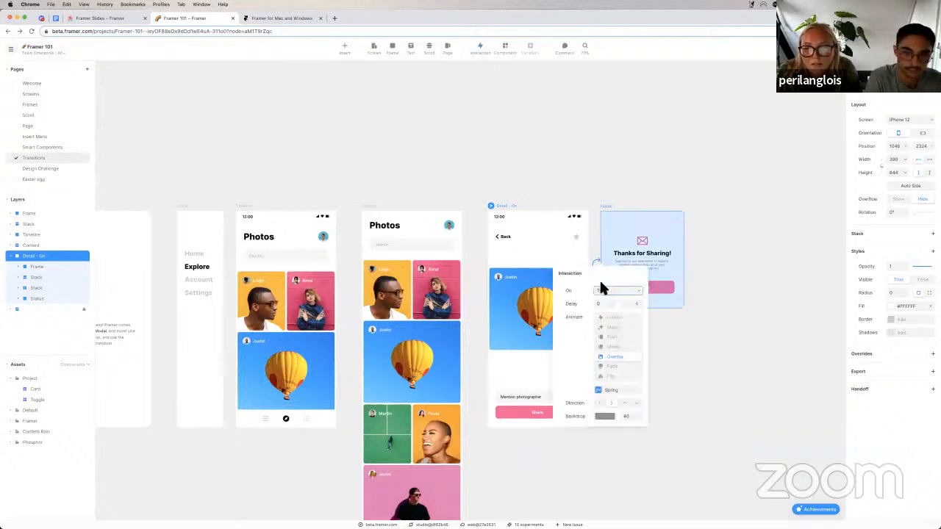
click(623, 347)
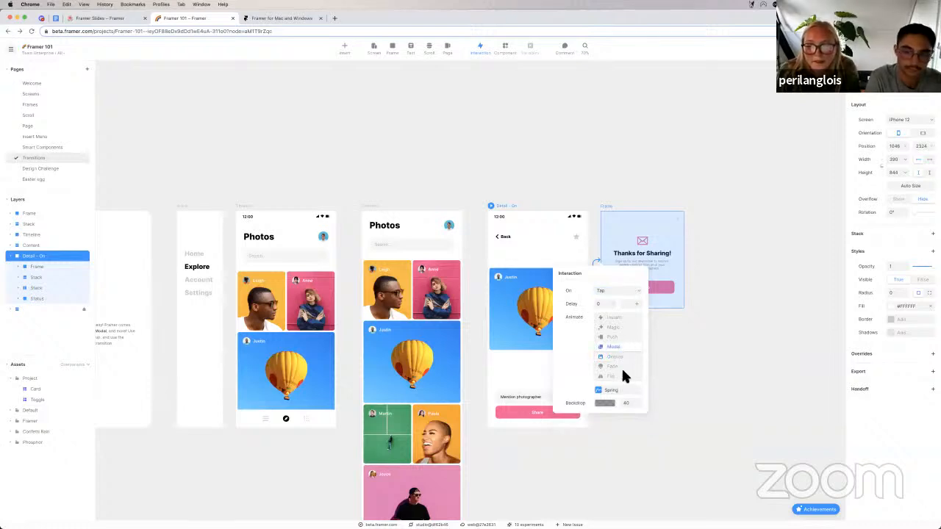
Change the modal transition's backdrop color to a blue-violet shade and close the interaction settings.
click(608, 407)
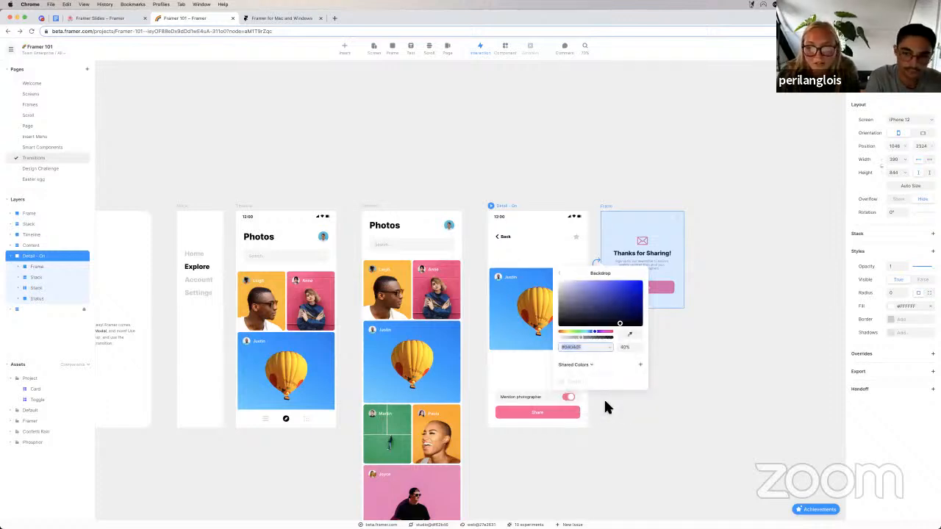
click(611, 283)
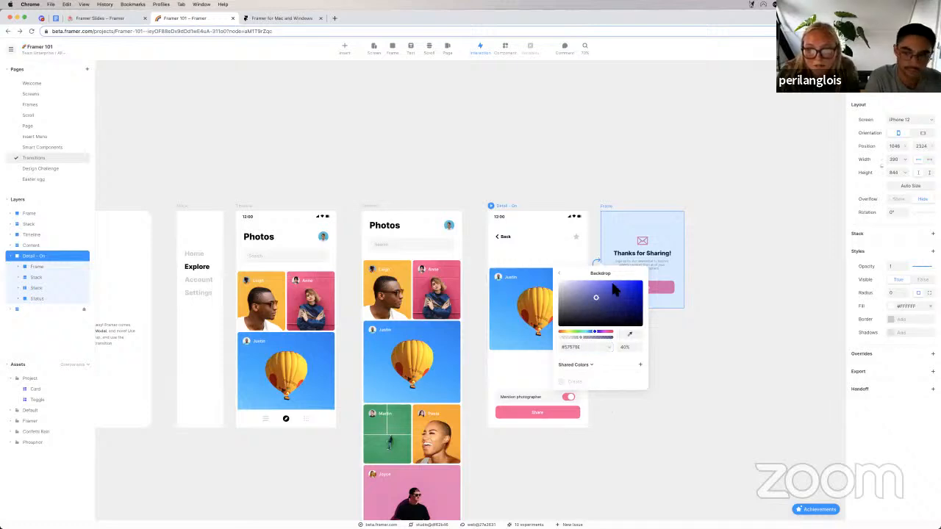
click(702, 331)
Preview the Detail - On screen, test opening the Thanks for Sharing modal over its tinted backdrop, and close the preview.
click(492, 207)
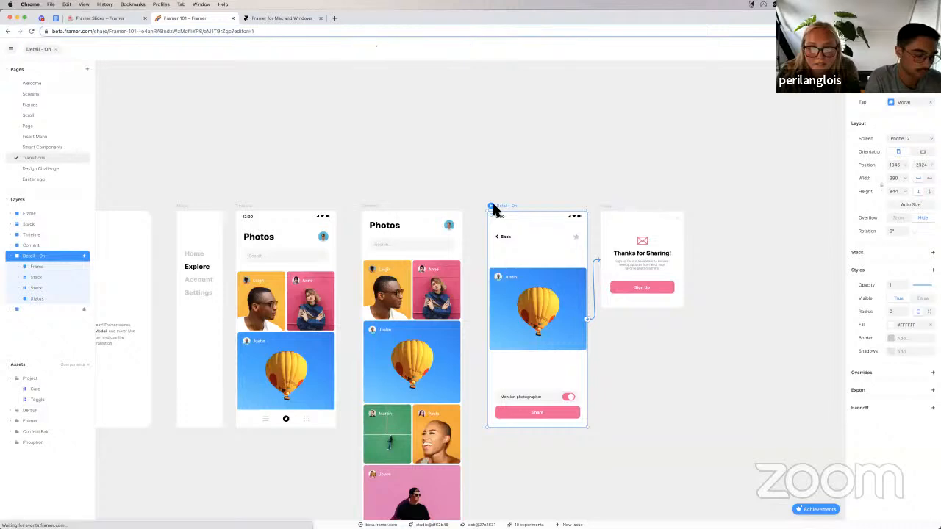
click(486, 272)
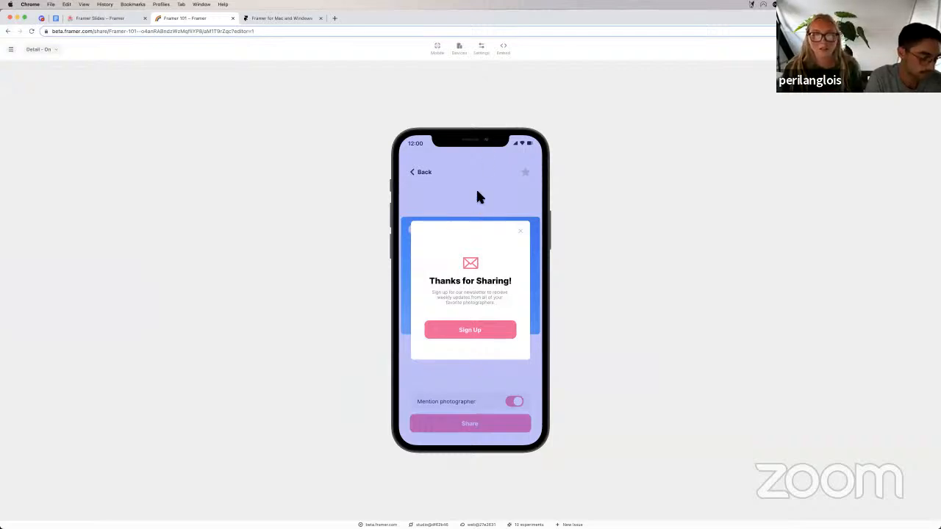
click(477, 197)
click(483, 244)
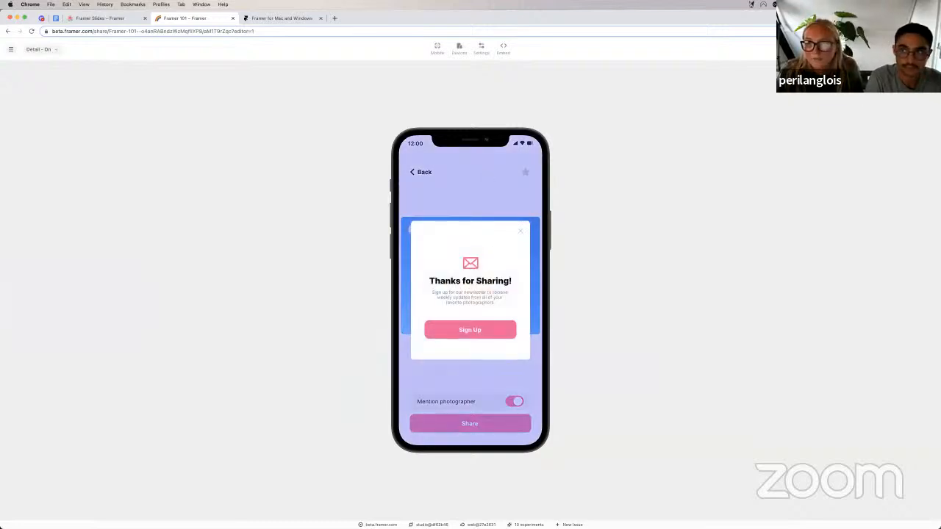
click(923, 49)
scroll(644, 206, down, 3)
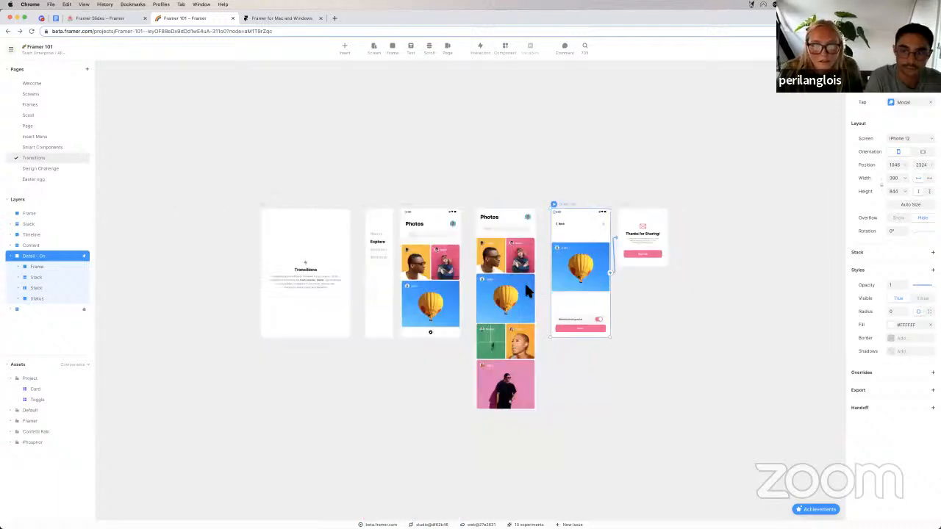
Link the balloon photo on the Content screen to the Detail - On screen with a Magic transition on tap.
click(526, 291)
scroll(526, 292, up, 3)
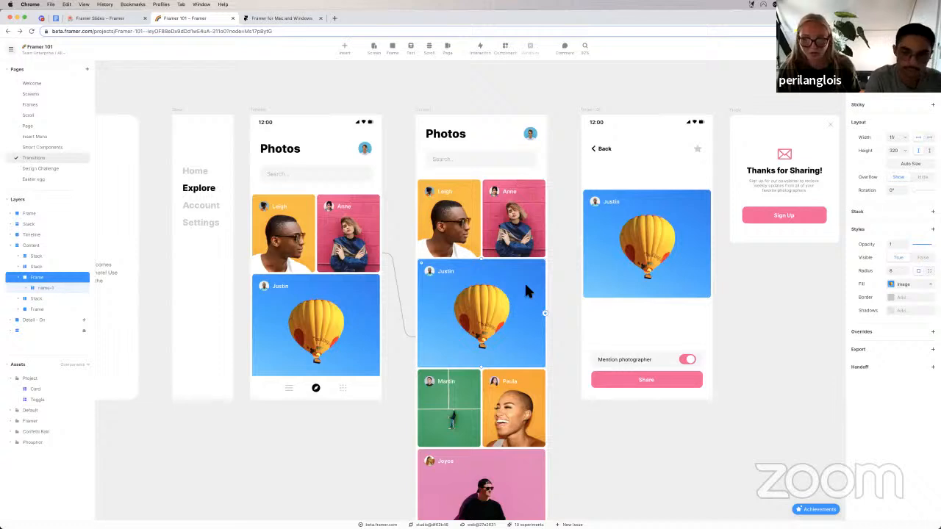
drag(548, 316, 615, 222)
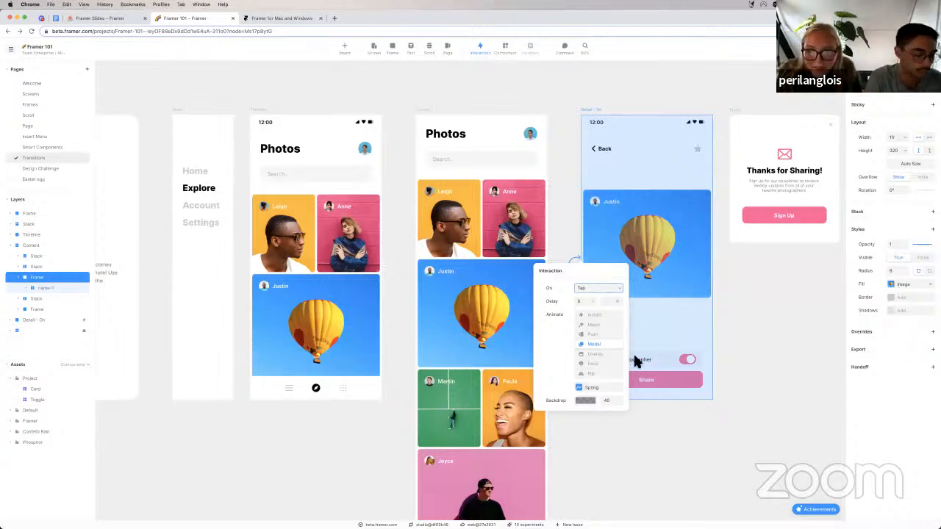
click(601, 328)
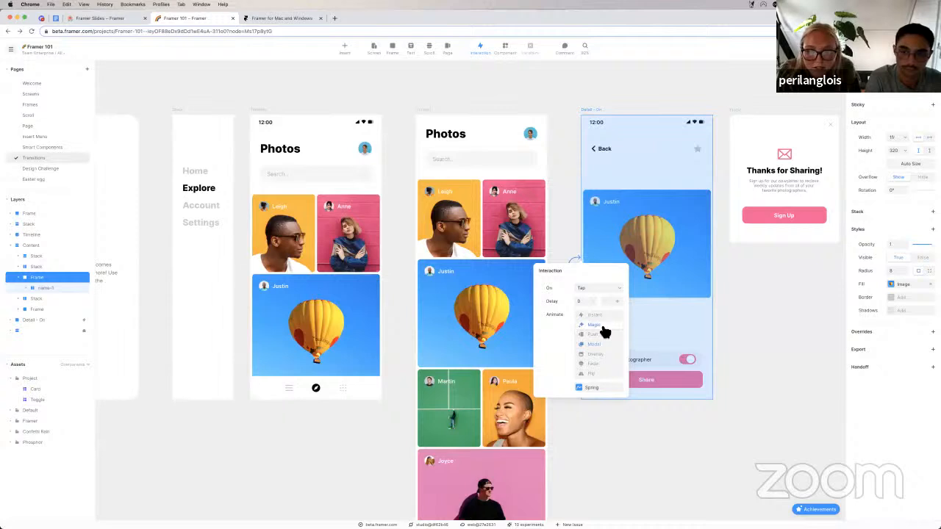
Switch the Magic transition's animation type from Spring to Ease with Ease In Out, and close the interaction settings.
click(600, 390)
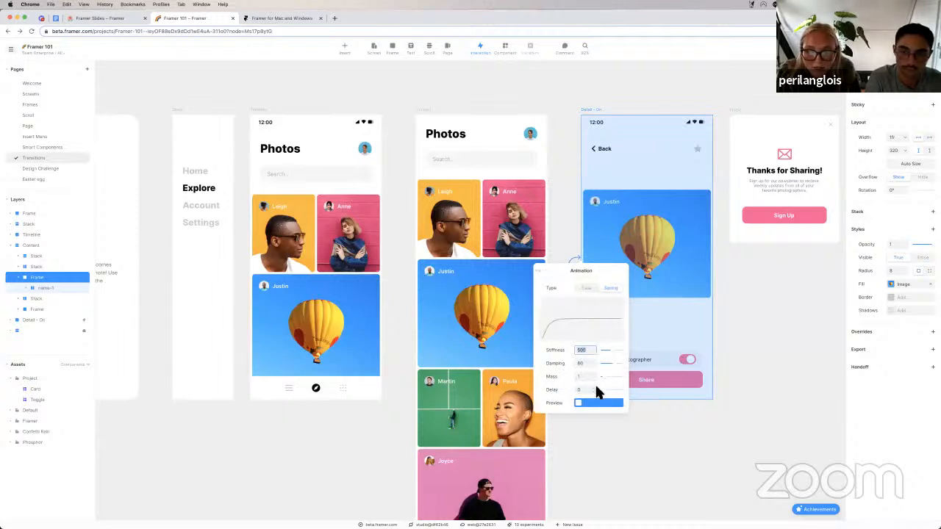
click(586, 289)
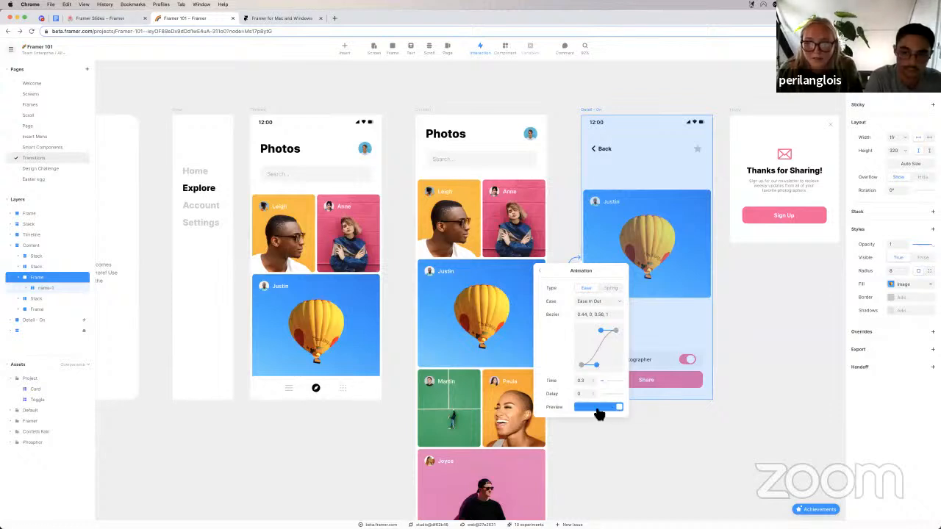
click(539, 270)
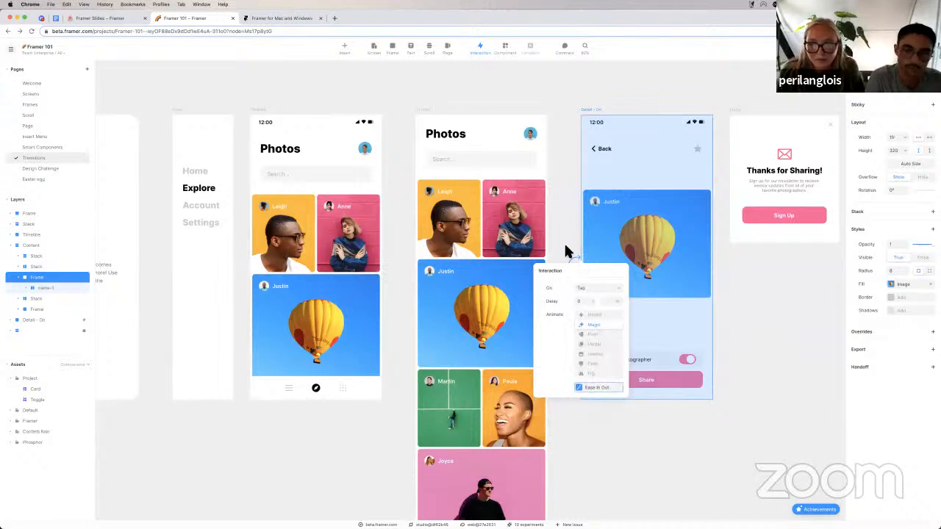
click(567, 247)
Preview the prototype from the Timeline screen, test the balloon photo's transition and the sharing modal, and close the preview.
scroll(567, 248, down, 5)
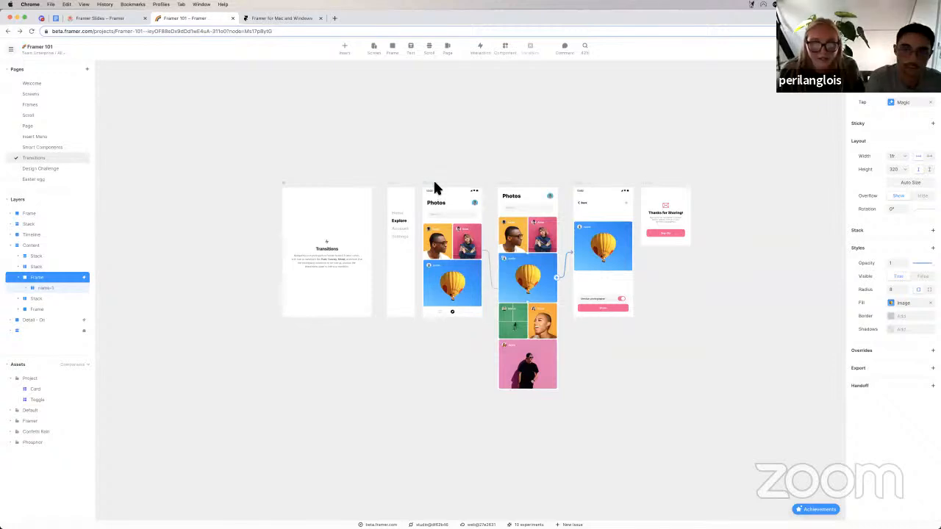
click(434, 182)
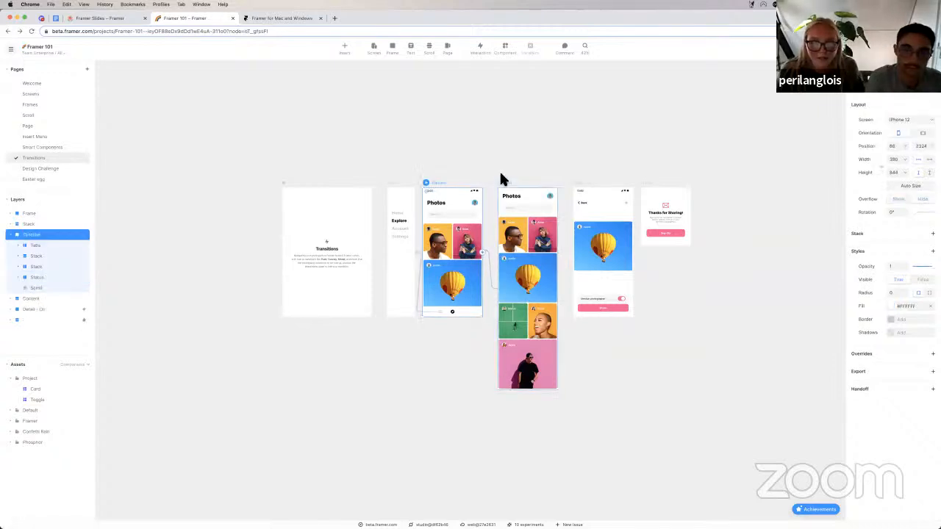
click(426, 183)
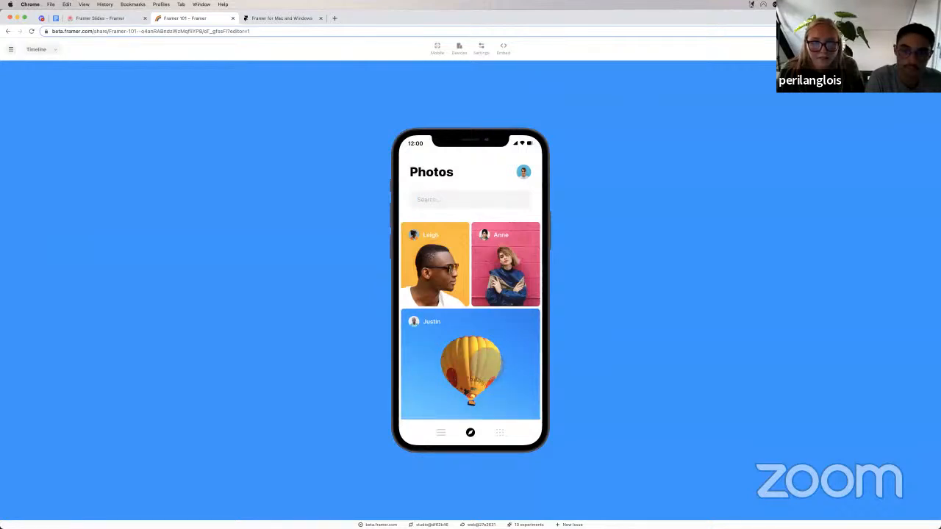
click(487, 365)
click(487, 365)
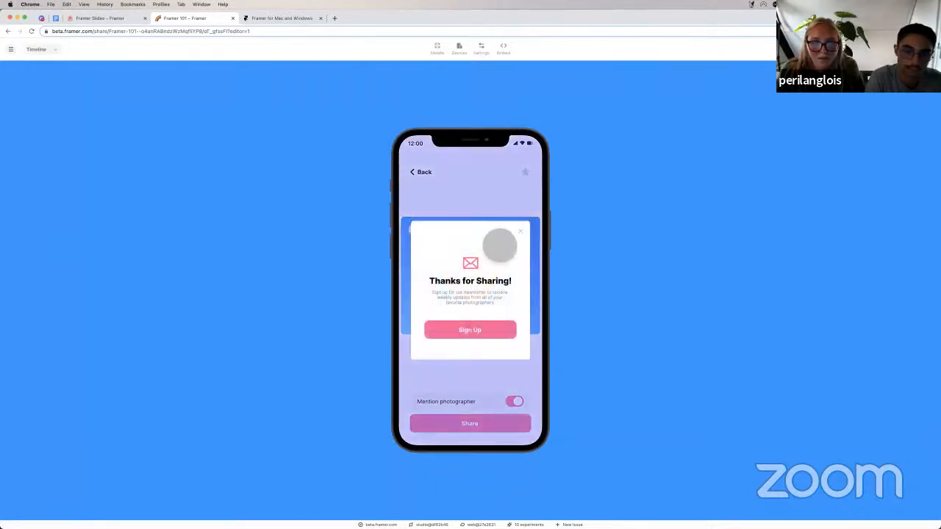
click(534, 239)
click(435, 179)
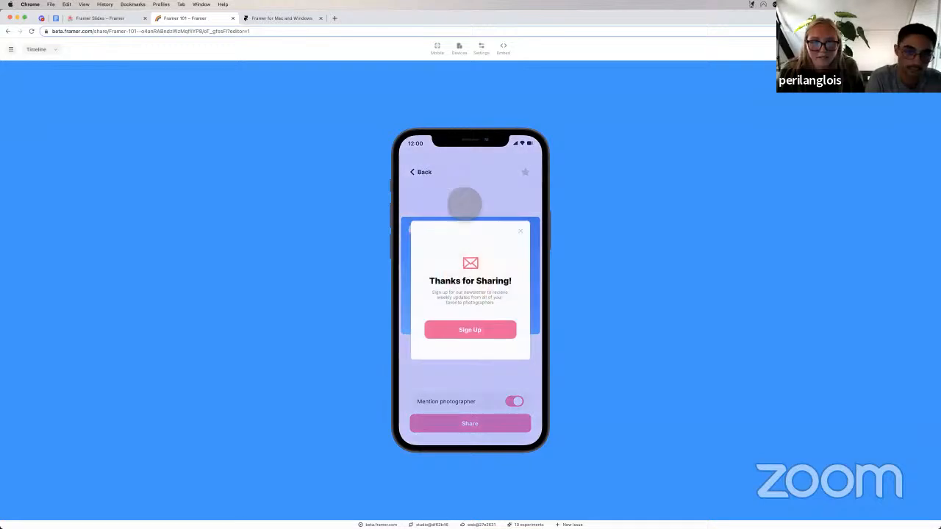
click(464, 204)
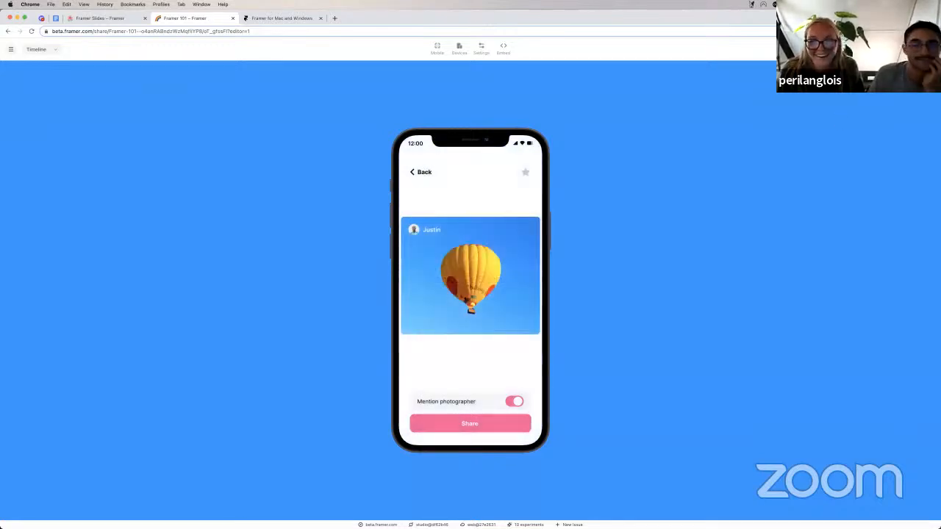
key(Escape)
Remove the Modal tap interaction from the Detail - On screen.
click(607, 237)
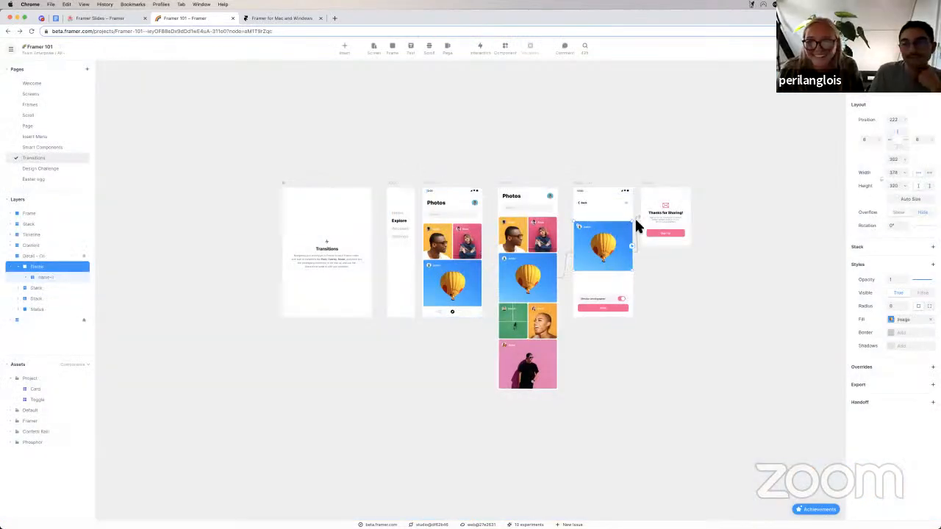
scroll(628, 195, up, 3)
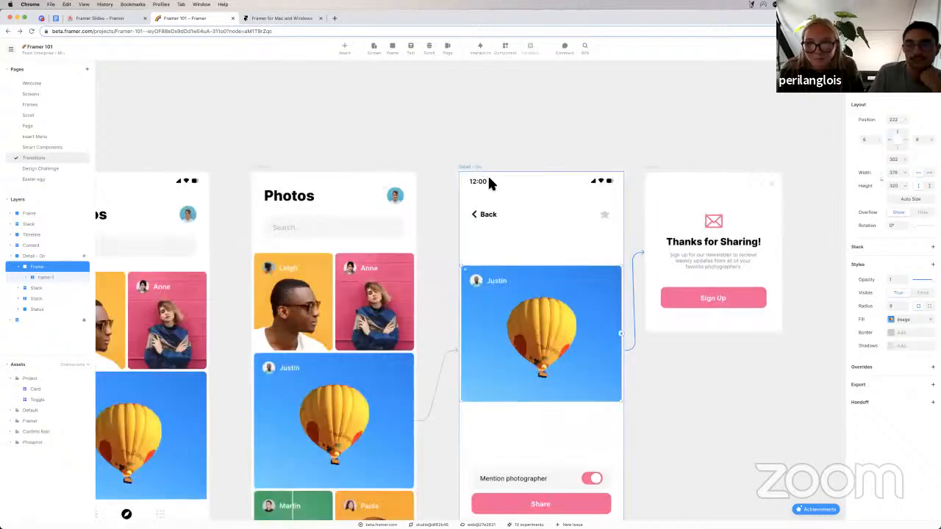
click(487, 177)
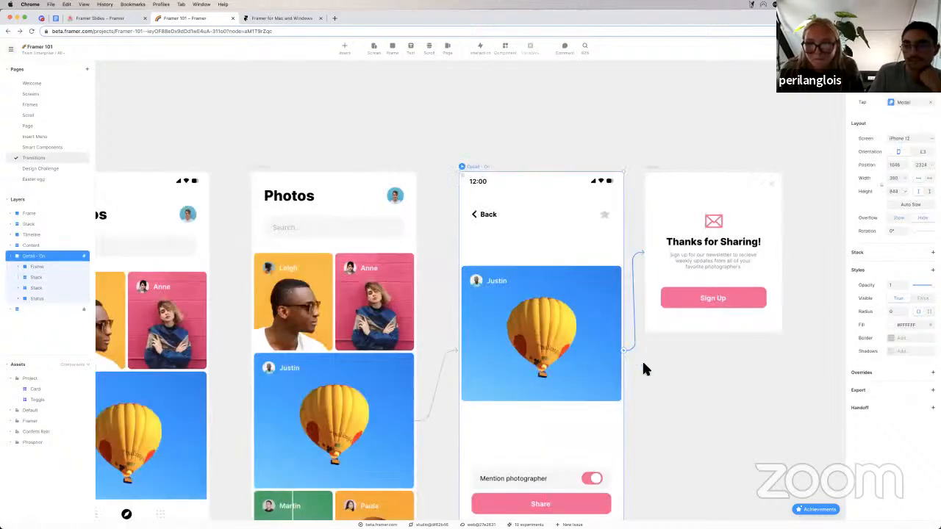
scroll(642, 360, down, 3)
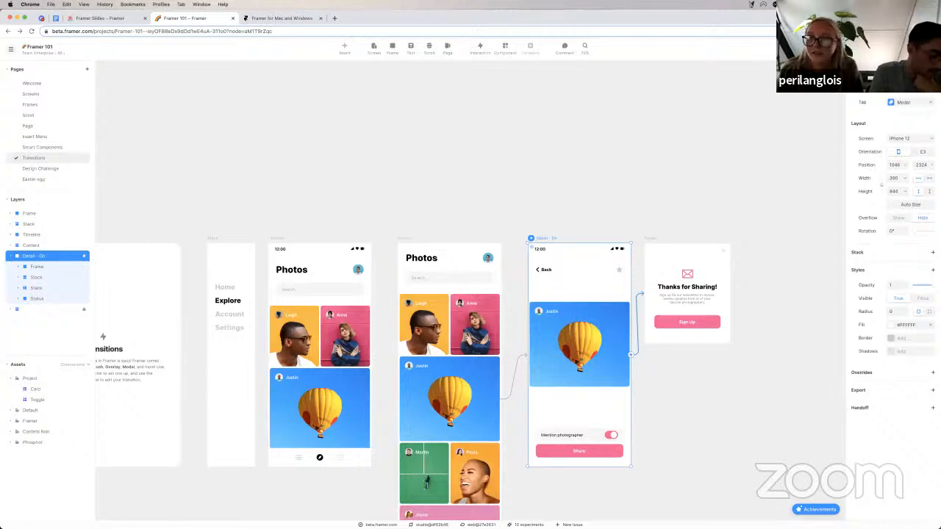
click(930, 103)
Preview the Timeline screen again, tap the balloon photo to test its Magic transition, and close the preview.
scroll(698, 202, down, 1)
scroll(699, 206, down, 2)
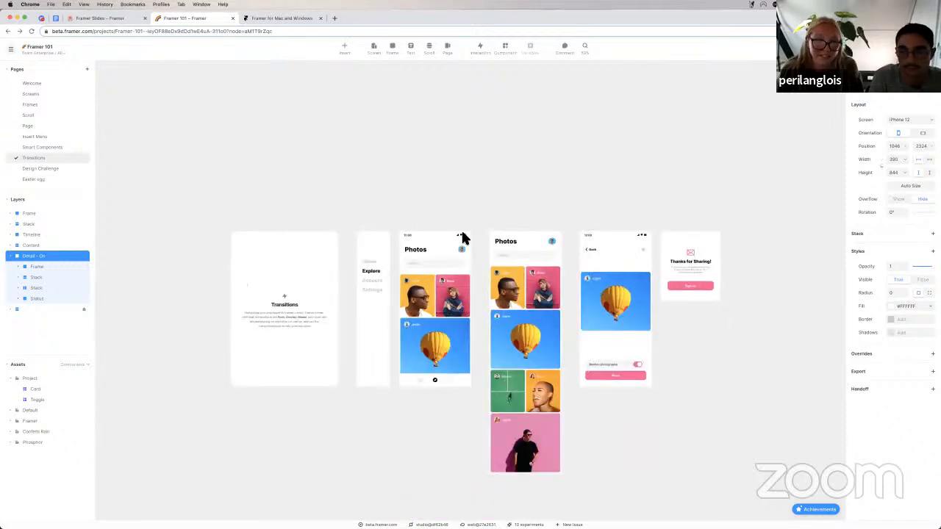
click(411, 227)
click(410, 225)
click(508, 353)
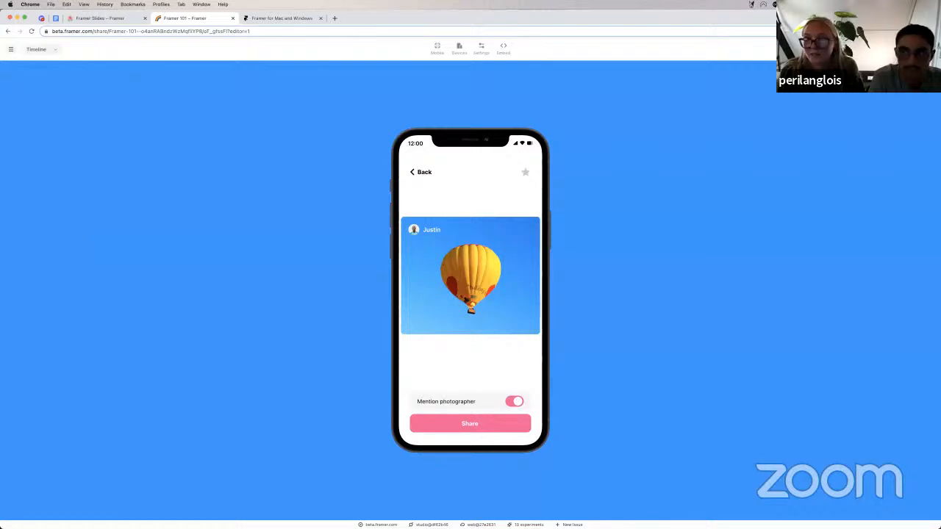
key(Escape)
click(571, 189)
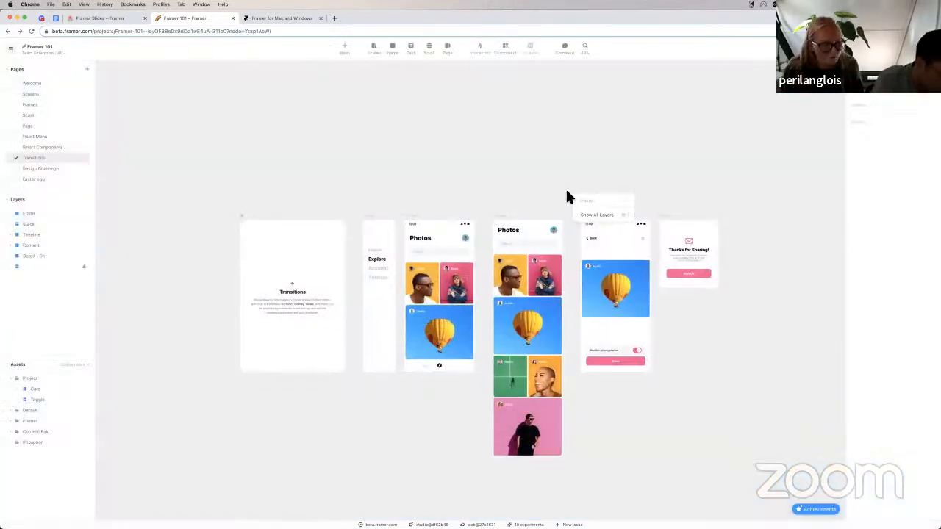
Try Push and Fade for the Content screen's balloon photo transition to Detail - On, and settle on Flip.
scroll(531, 171, down, 1)
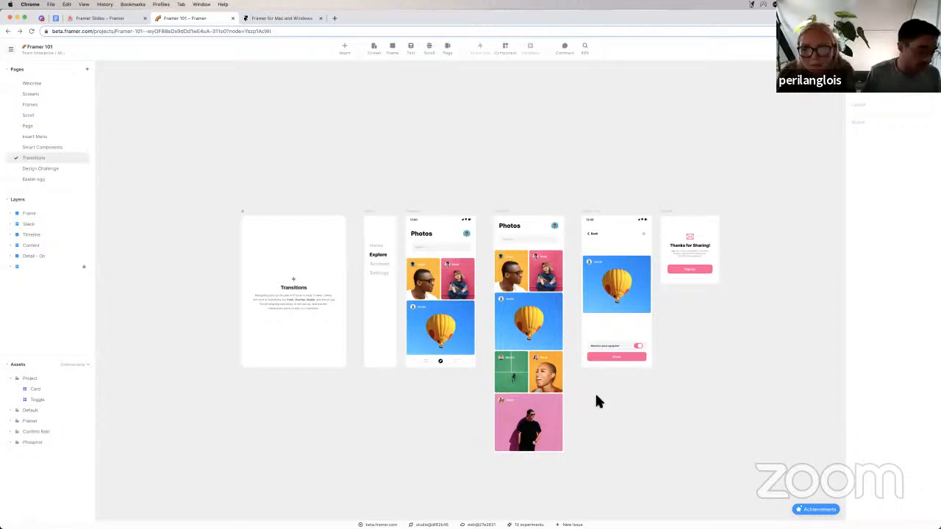
click(537, 322)
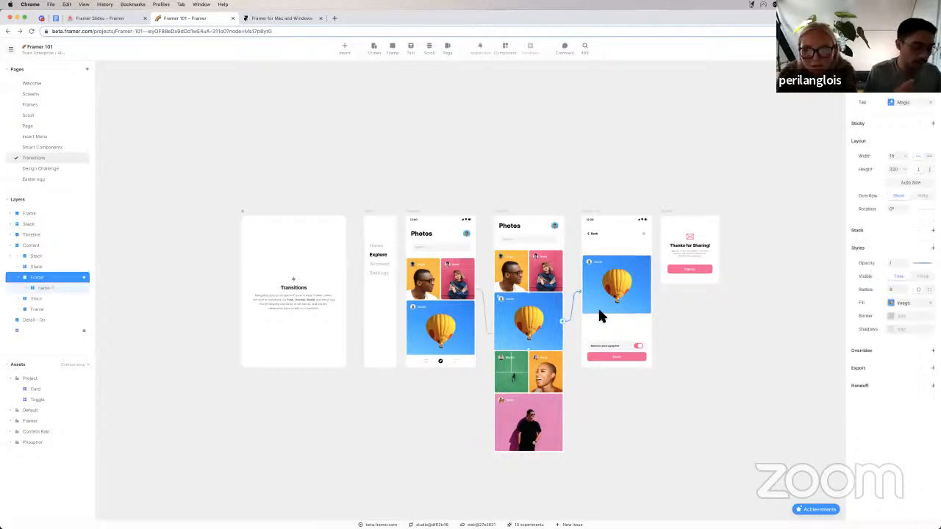
scroll(599, 311, up, 1)
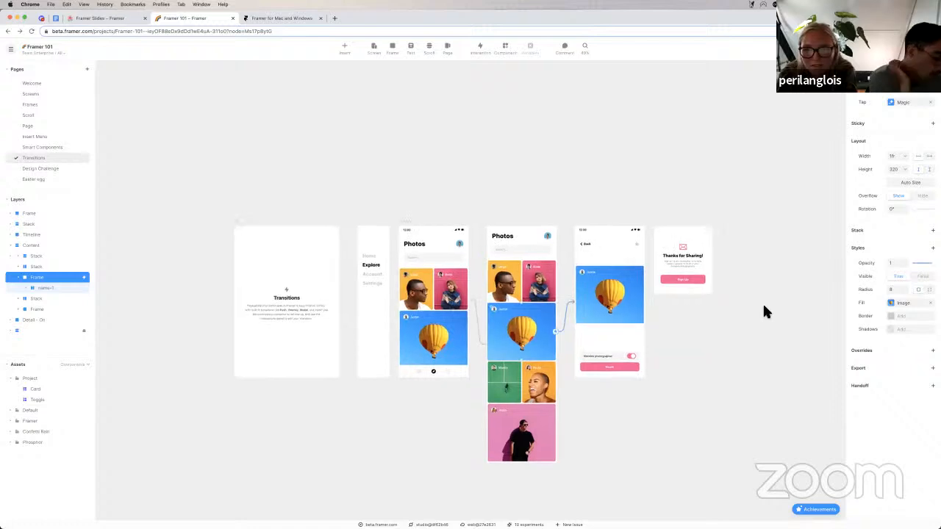
click(912, 103)
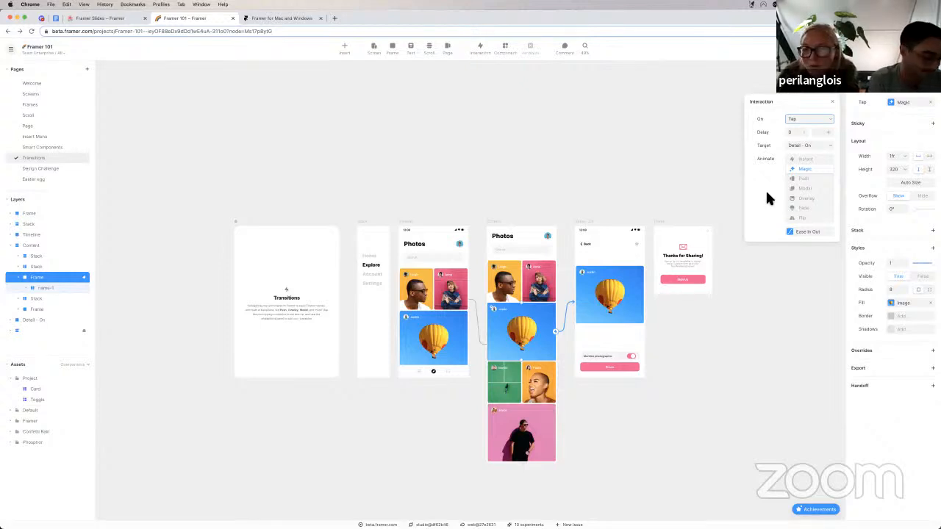
click(817, 184)
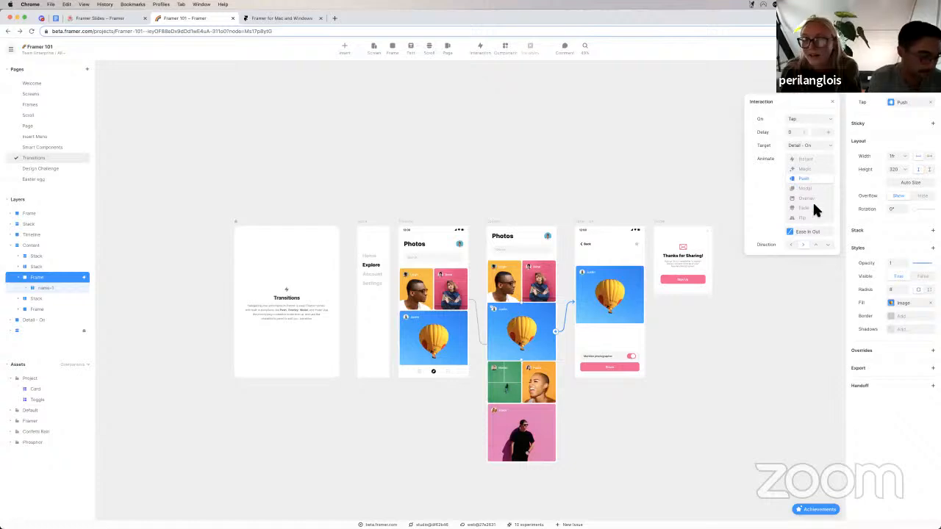
click(814, 207)
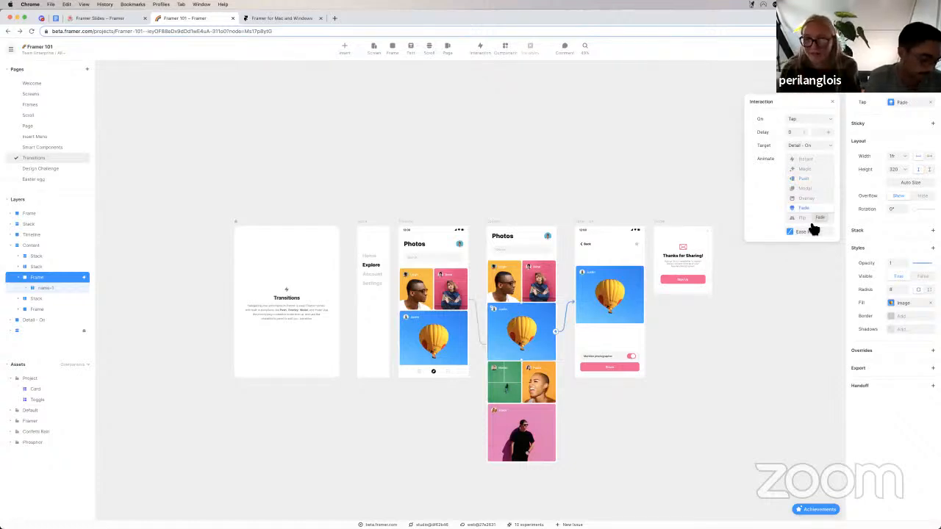
click(807, 218)
Preview the Timeline screen to test the balloon photo's Flip transition, and return to the canvas.
click(553, 170)
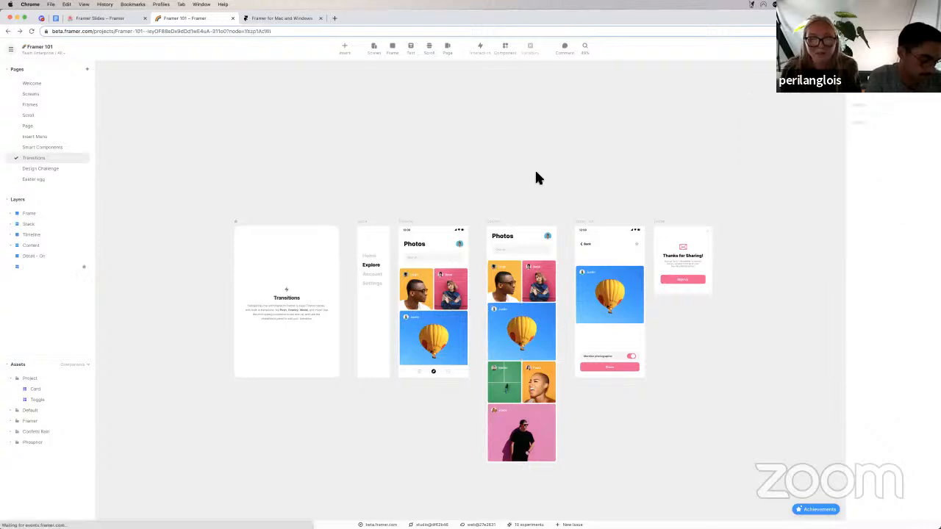
click(405, 222)
key(super+p)
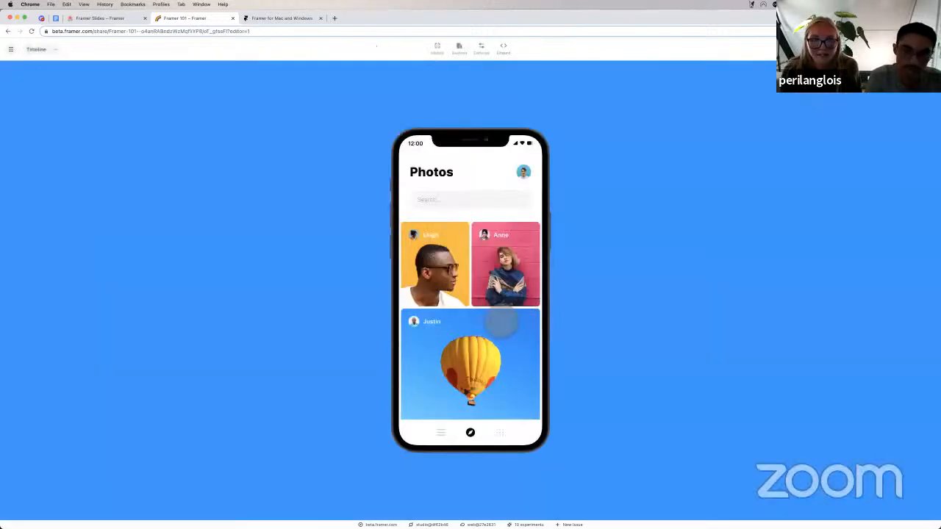
click(500, 319)
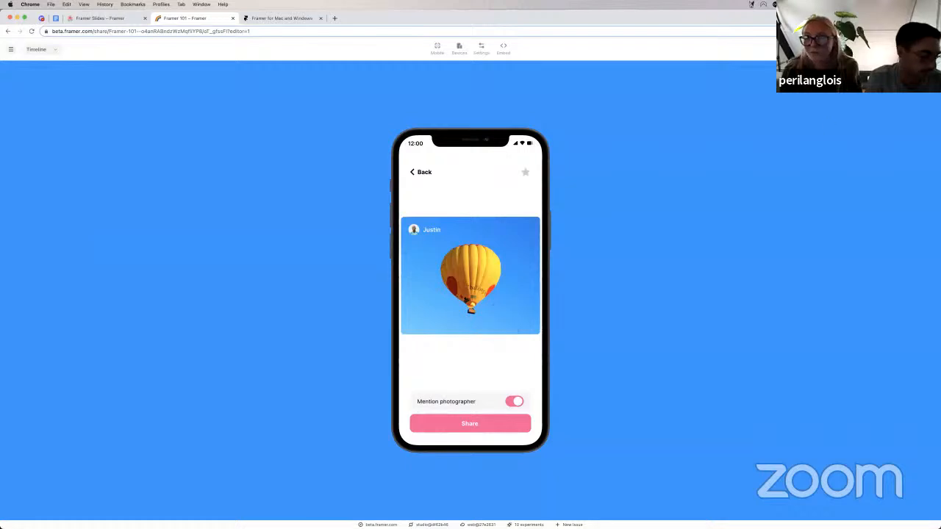
key(Escape)
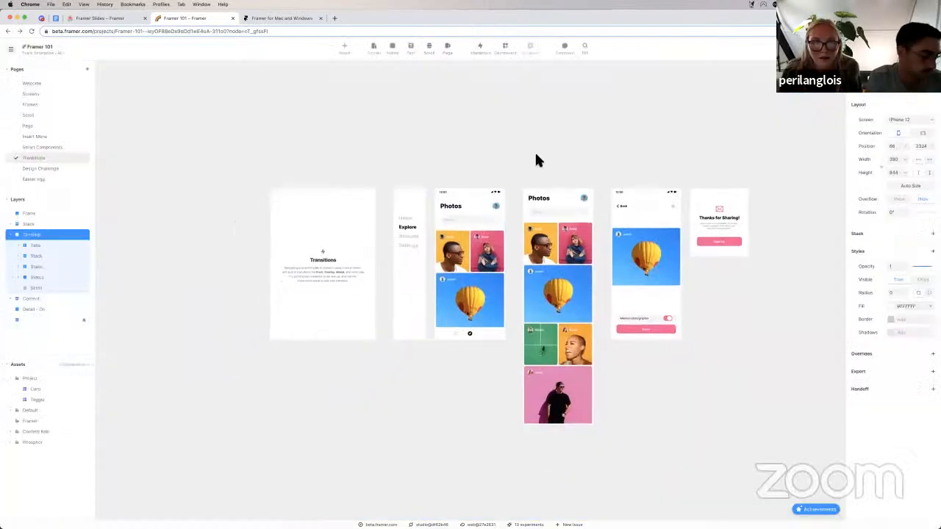
click(536, 155)
Look over the prototype screens and select the Timeline screen to examine its transition links up close.
scroll(536, 154, right, 1)
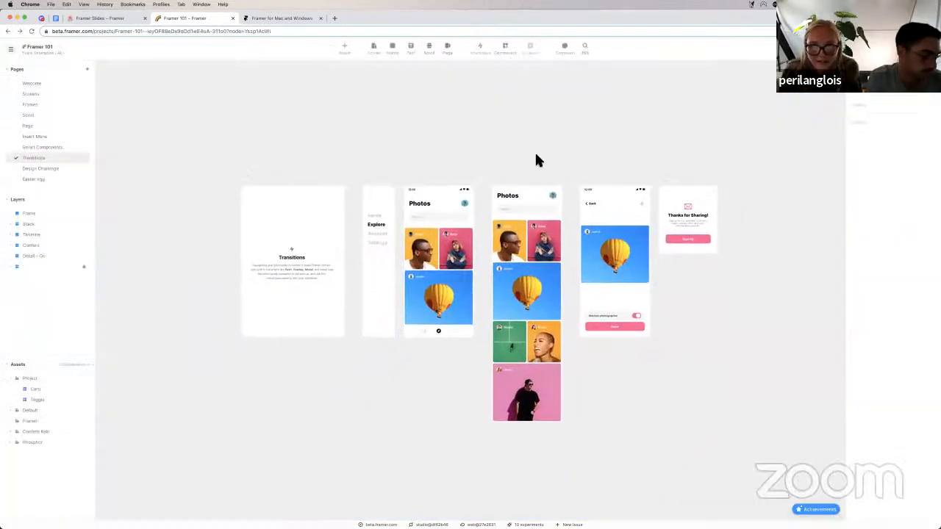
scroll(535, 150, up, 3)
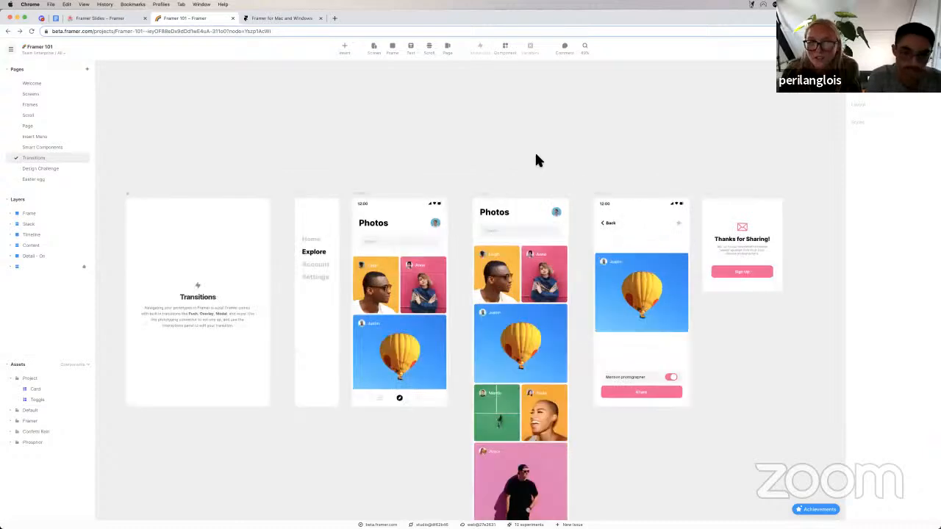
scroll(524, 147, down, 1)
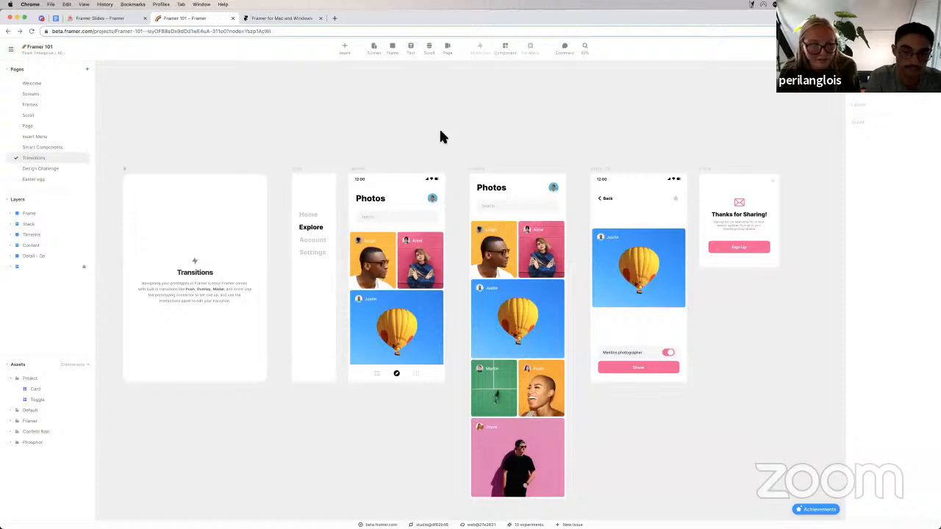
scroll(440, 132, down, 1)
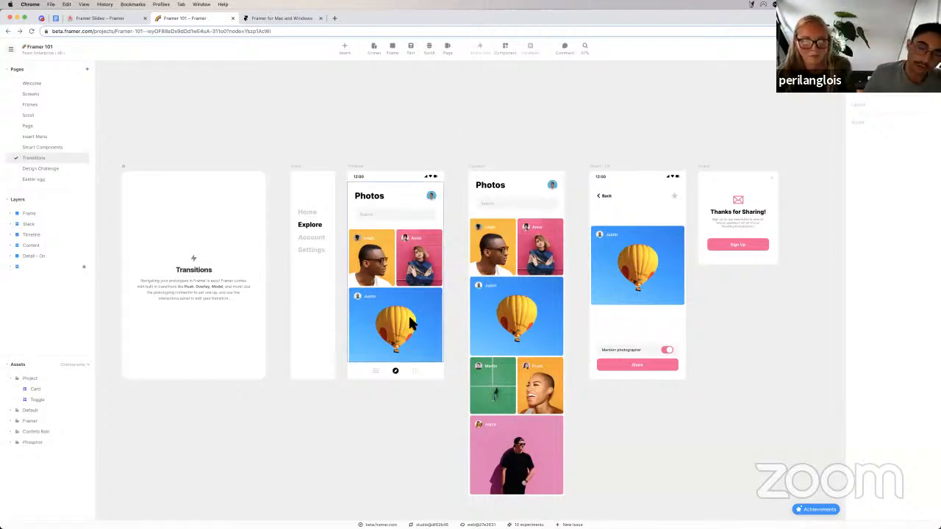
click(377, 167)
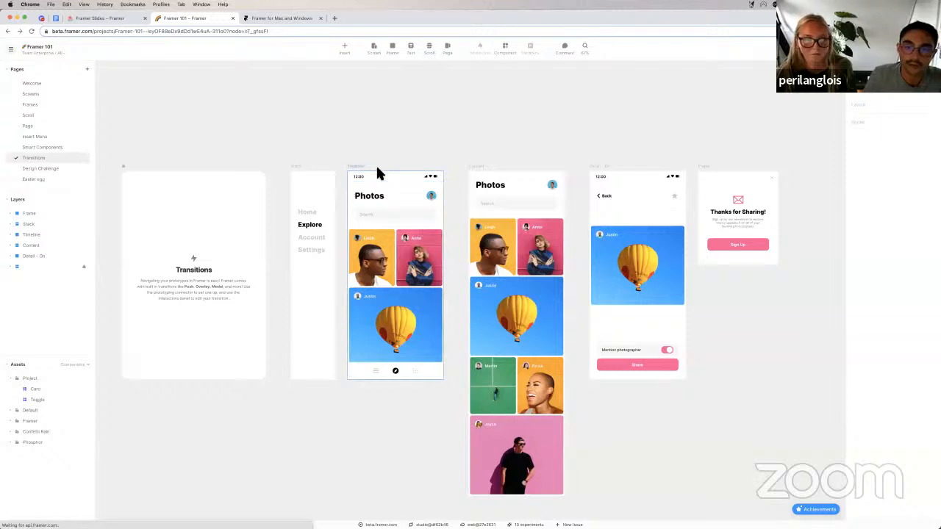
scroll(376, 171, up, 3)
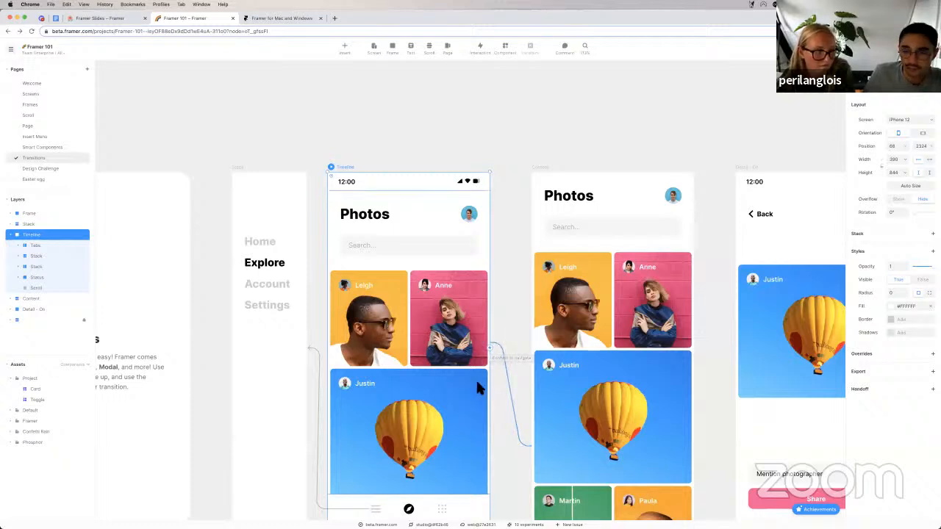
Select the Timeline screen and add a new Transition interaction to it.
scroll(471, 367, up, 2)
scroll(463, 338, down, 5)
scroll(463, 338, right, 2)
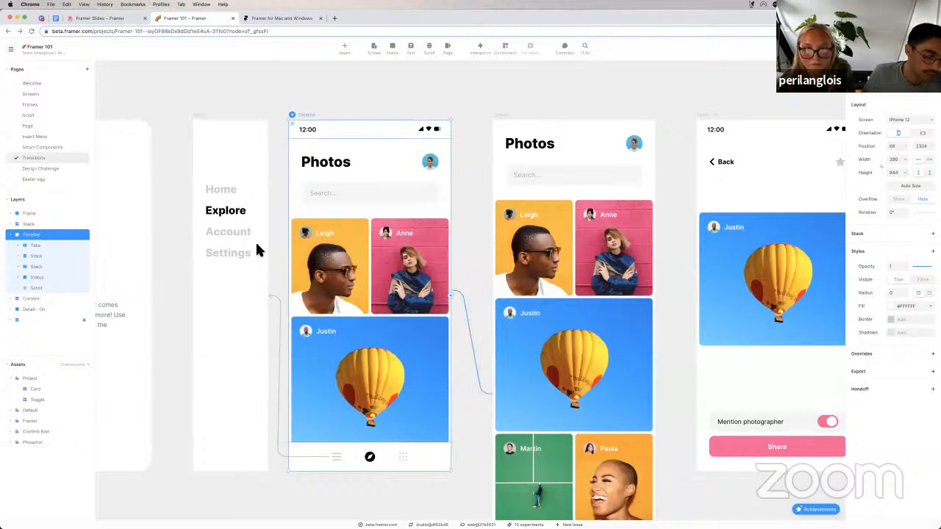
scroll(406, 168, left, 1)
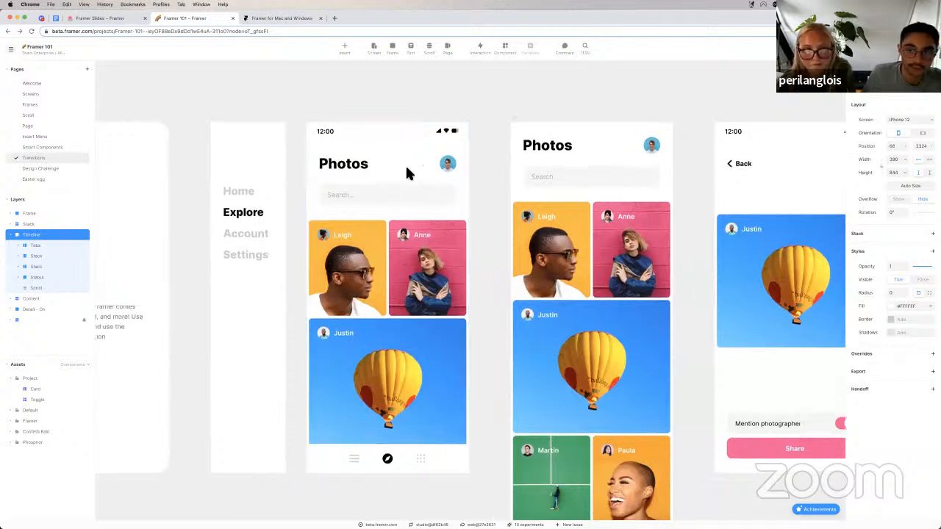
scroll(407, 167, right, 3)
scroll(407, 168, down, 5)
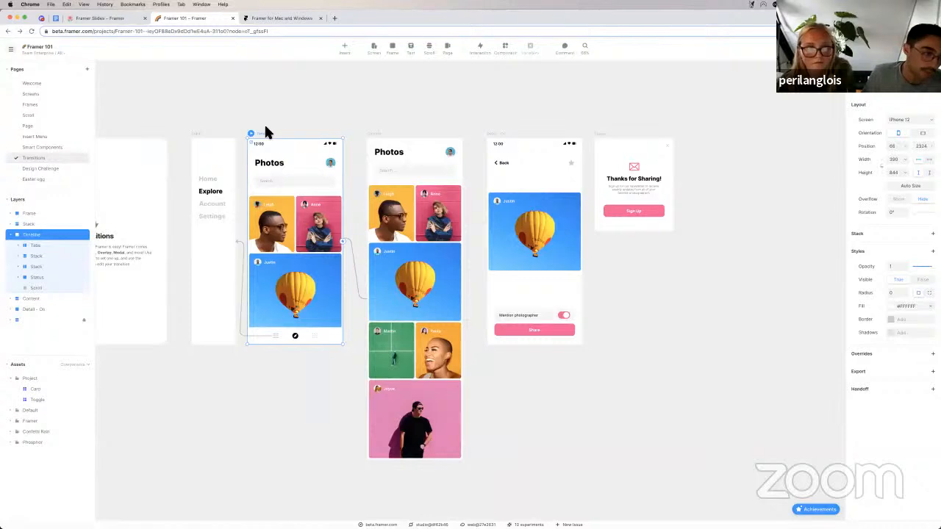
scroll(264, 122, left, 2)
scroll(264, 123, up, 1)
scroll(266, 132, down, 1)
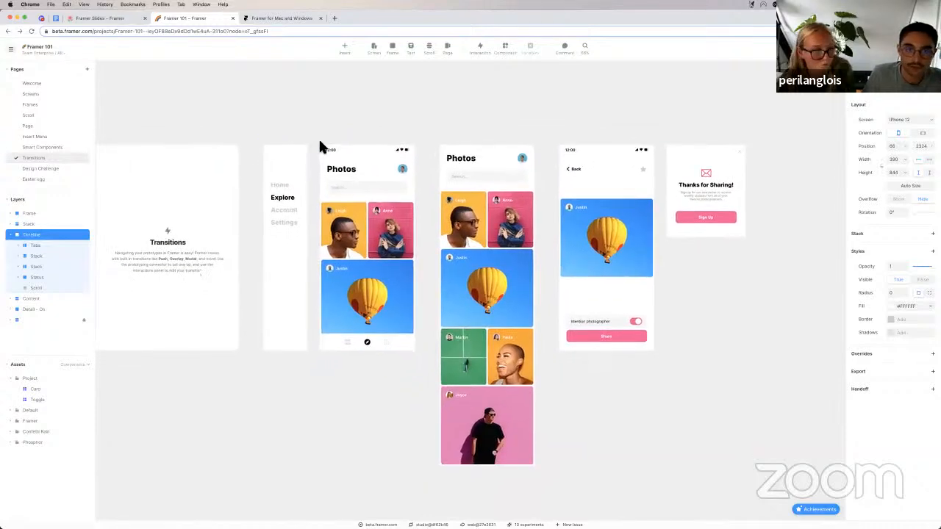
click(324, 143)
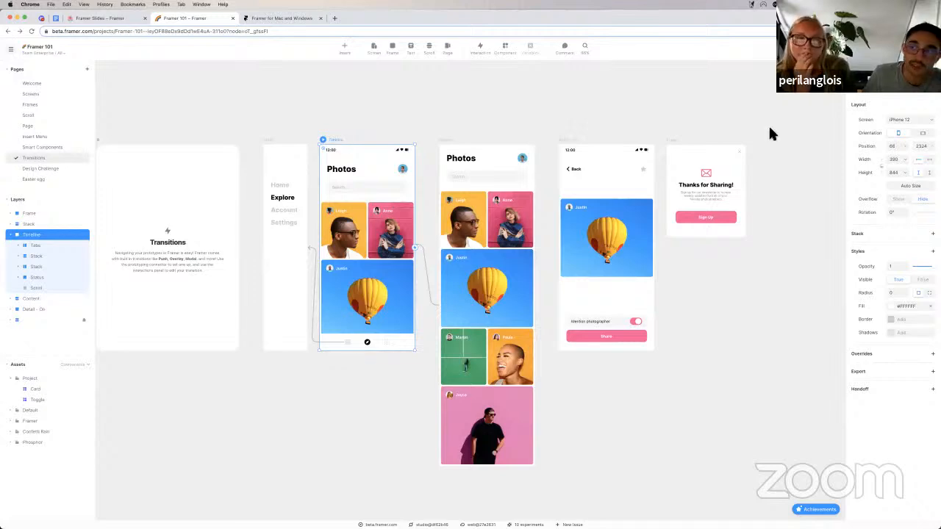
click(913, 96)
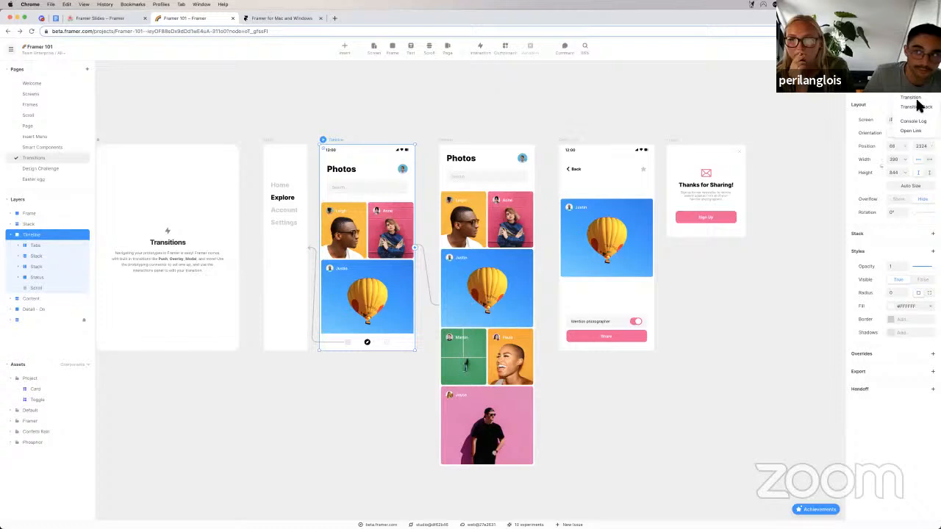
click(916, 98)
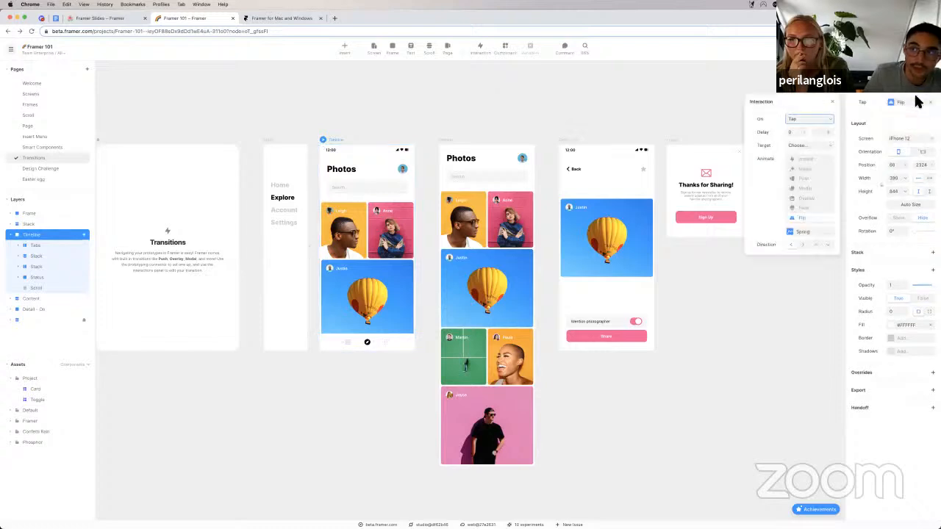
Set the new interaction's trigger to Key & Gamepad with ⌘D as its key.
click(812, 122)
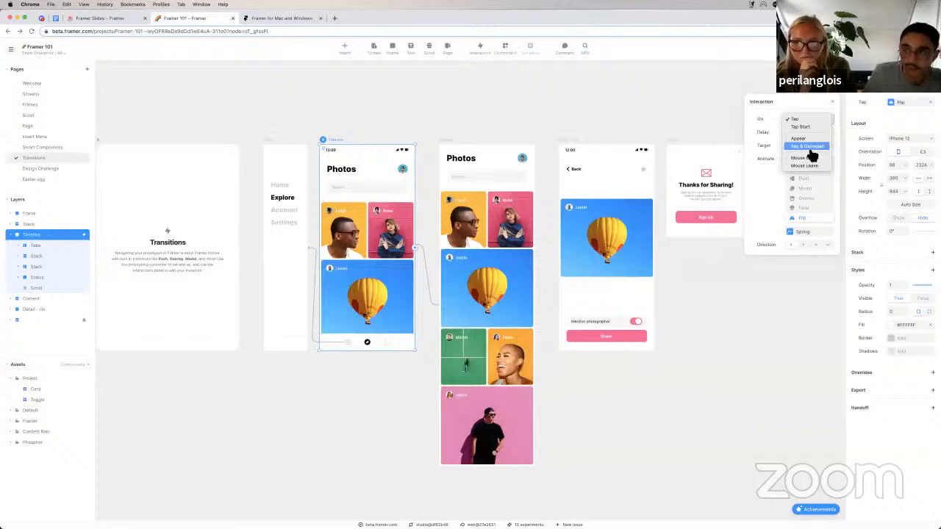
click(809, 147)
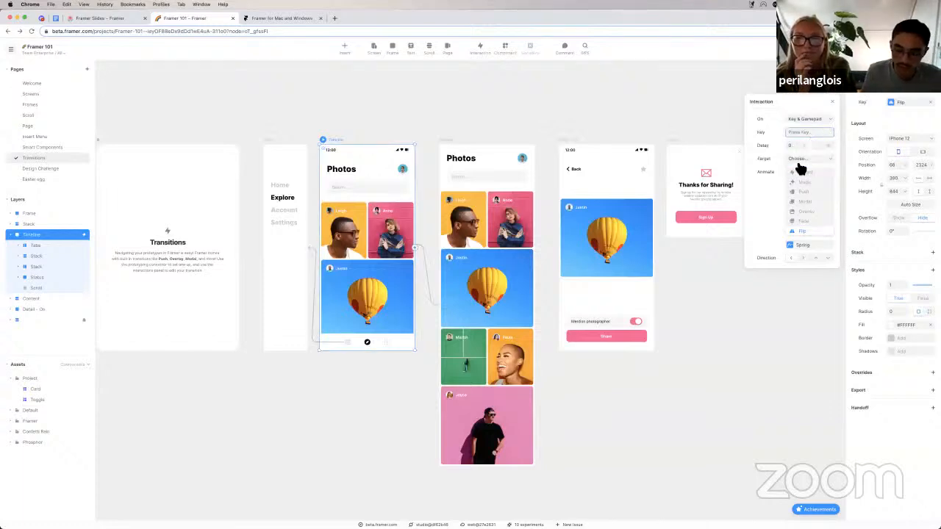
key(super+d)
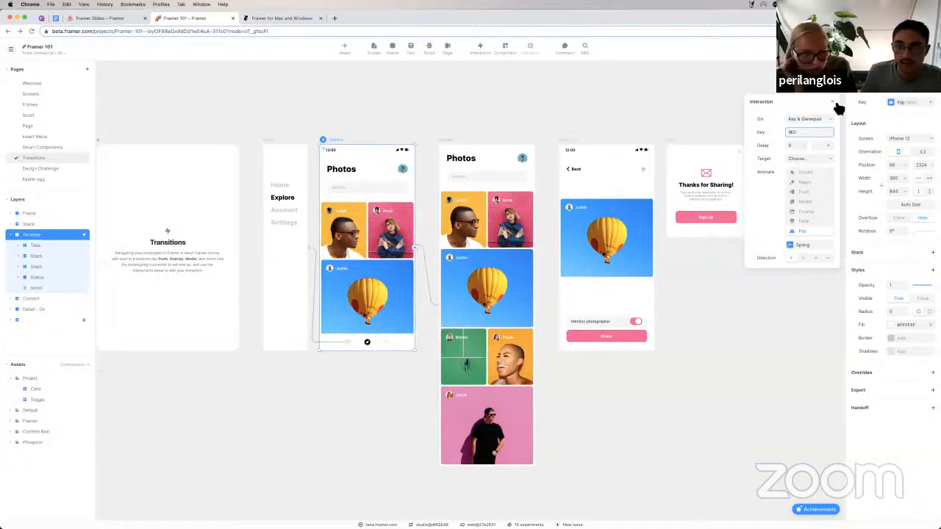
Target the Detail - On screen with a Magic animation and close the interaction settings.
click(811, 159)
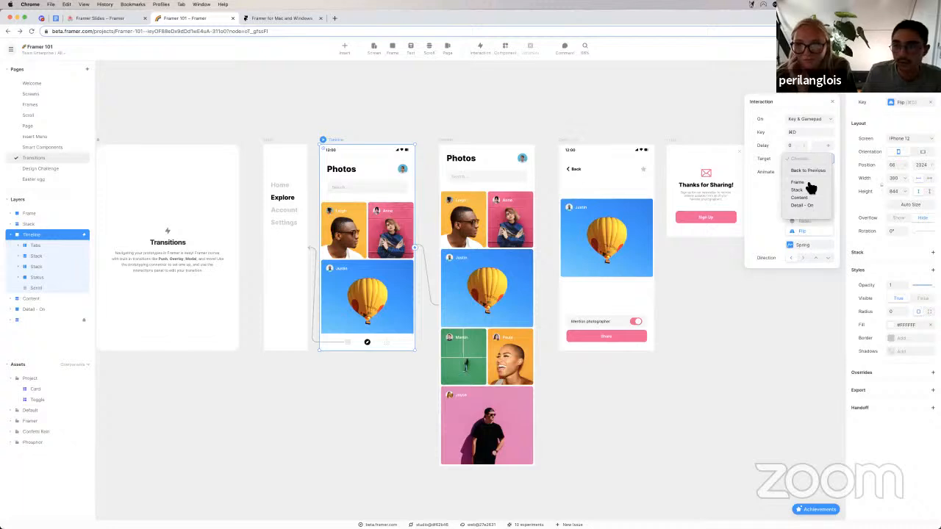
click(811, 208)
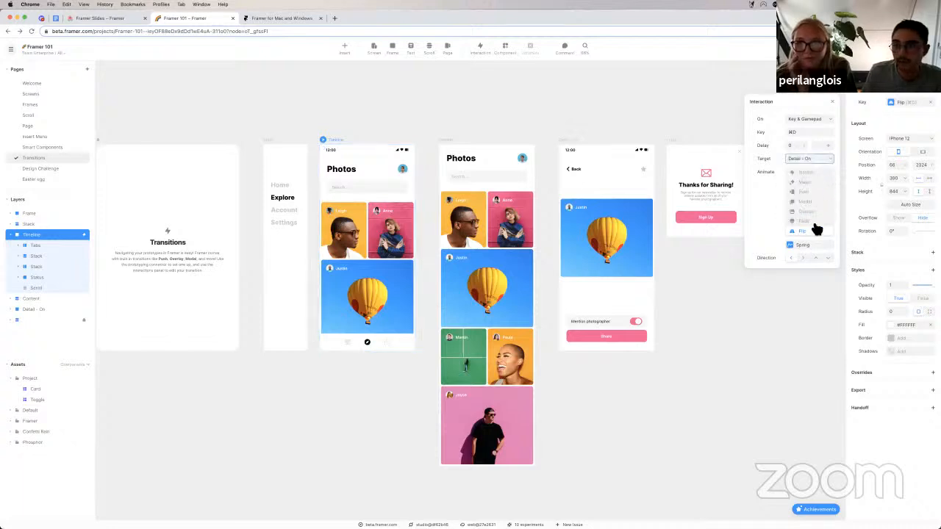
click(816, 185)
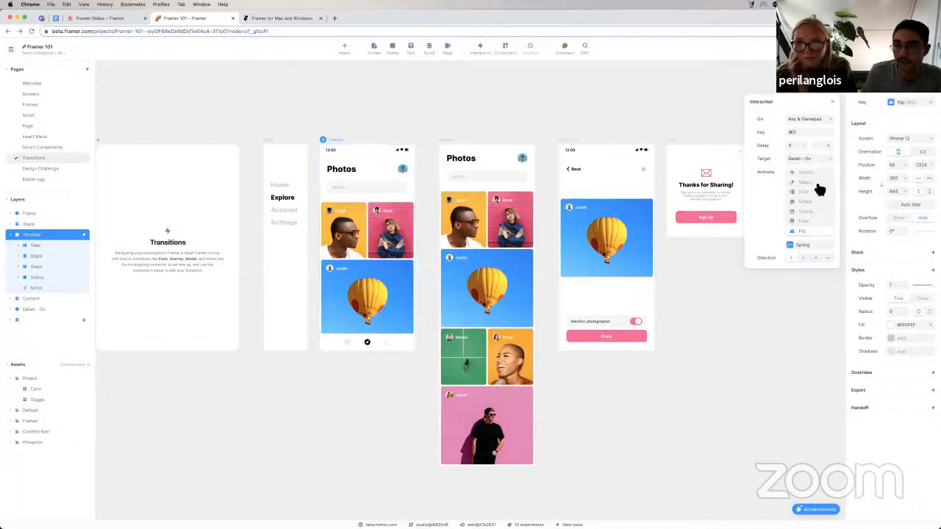
click(832, 101)
Preview the Timeline screen, test its key-triggered Magic transition to Detail - On, and return to the canvas.
click(323, 140)
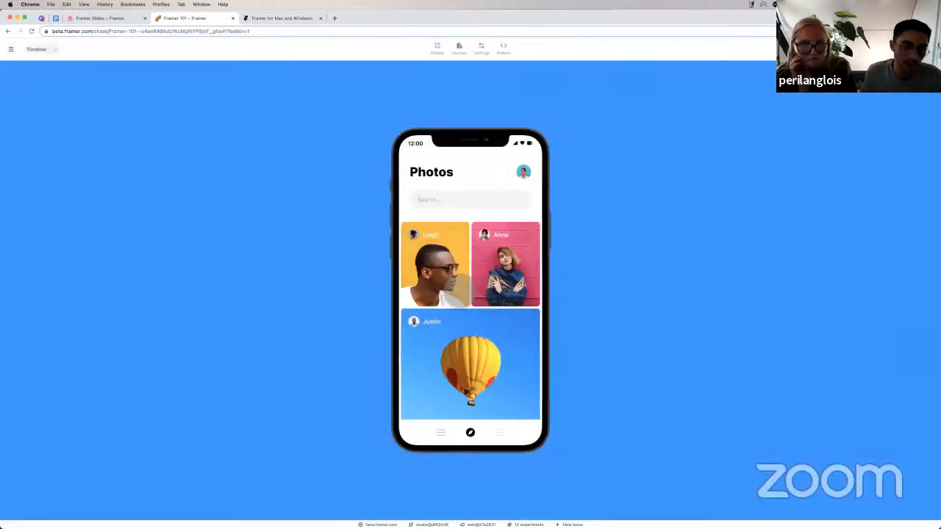
click(458, 292)
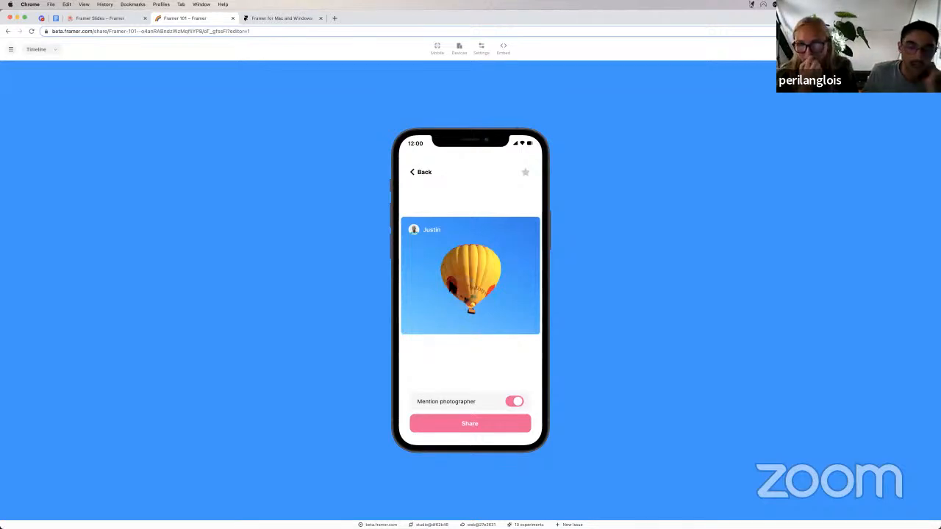
key(Escape)
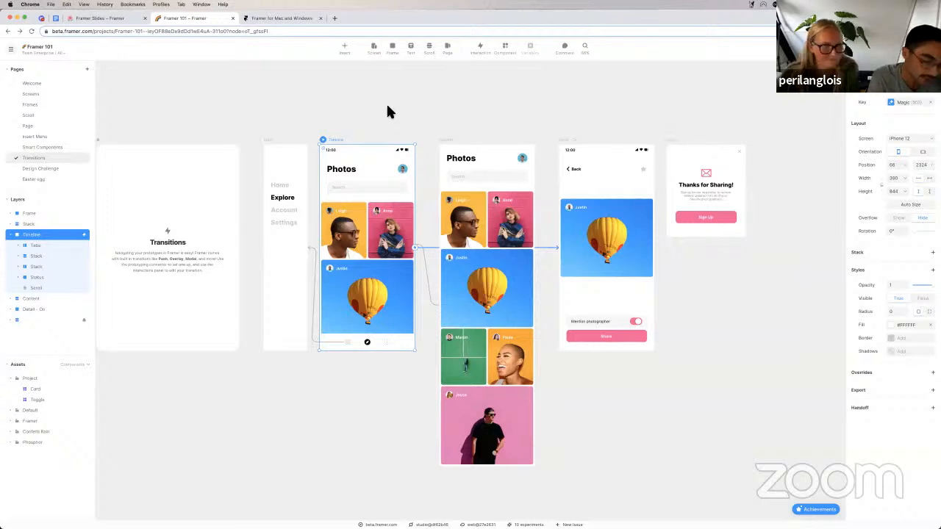
Preview the Timeline screen once more to demonstrate the ⌘D transition into Detail - On, and close the preview.
click(568, 397)
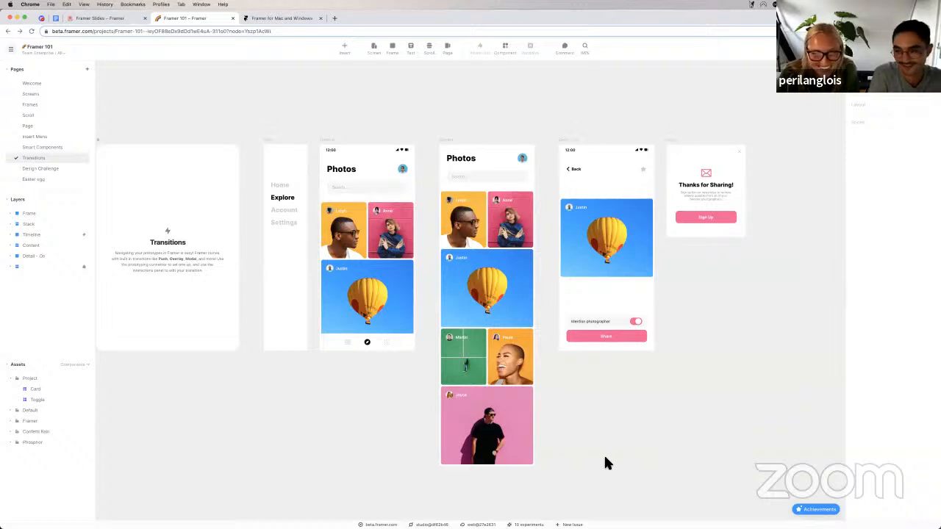
scroll(603, 463, left, 2)
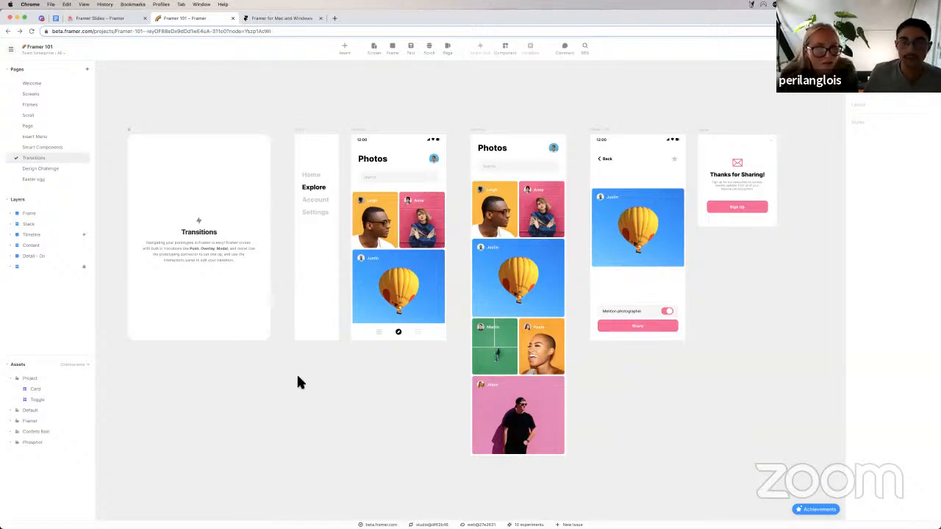
scroll(298, 377, left, 1)
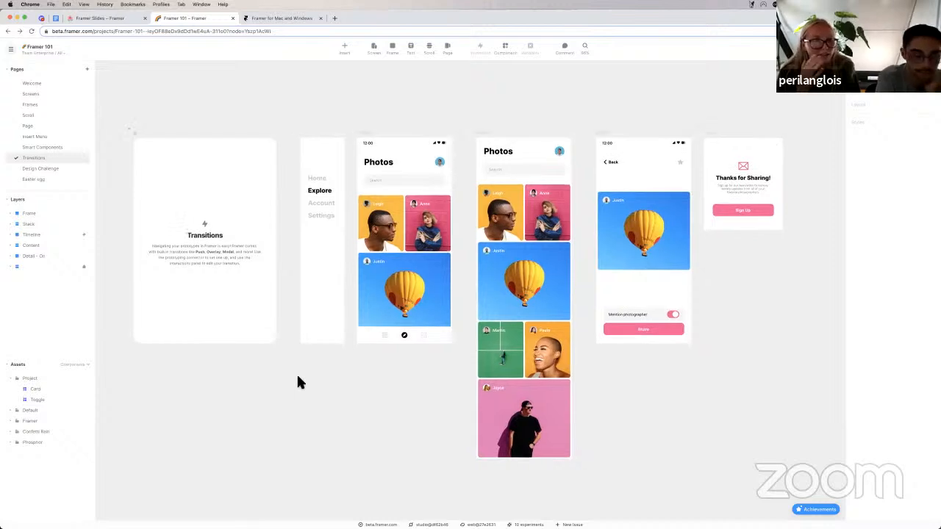
click(361, 136)
key(super+p)
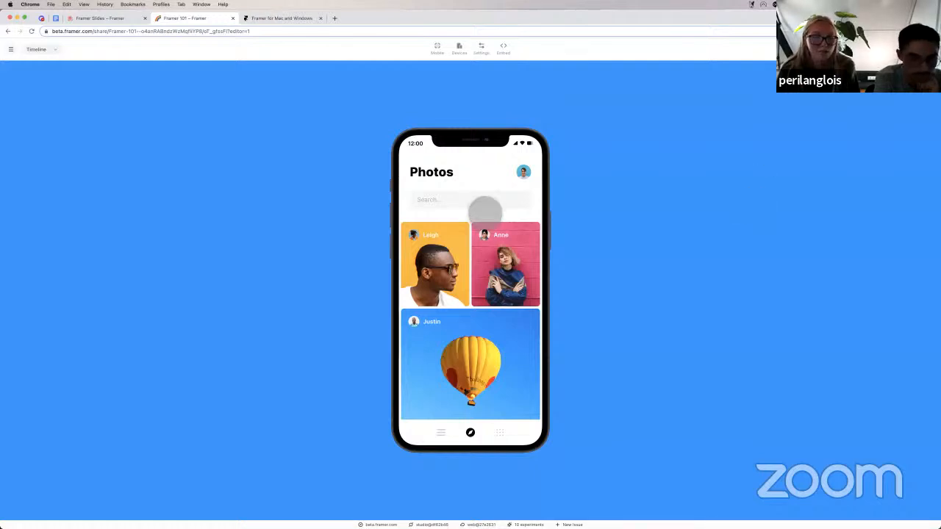
click(485, 206)
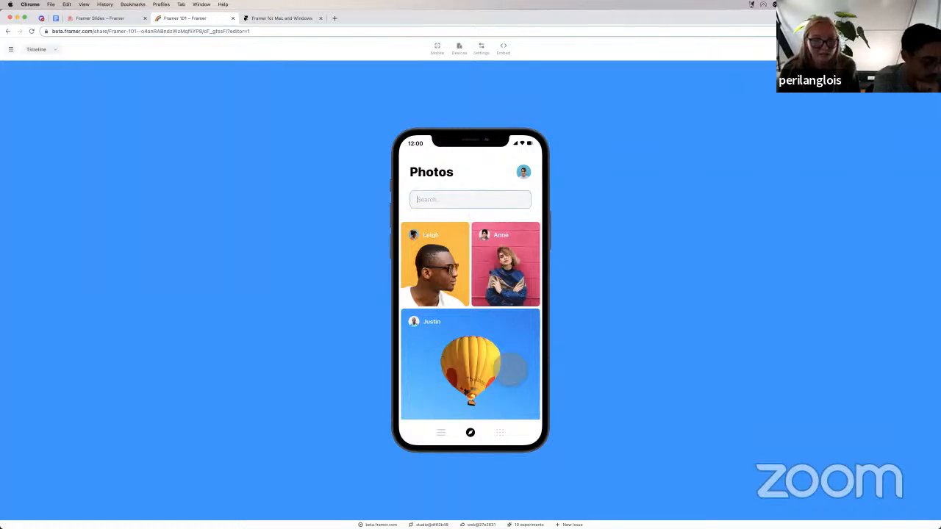
click(519, 337)
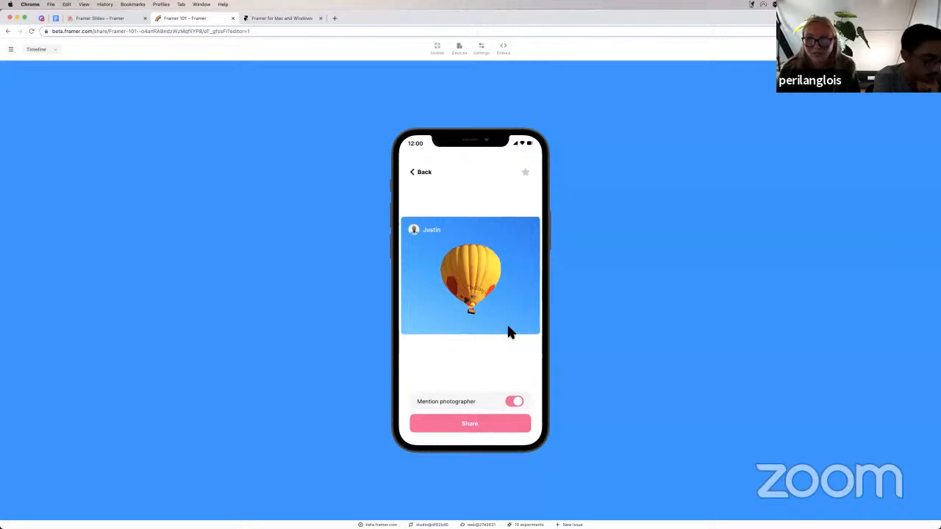
key(super+[)
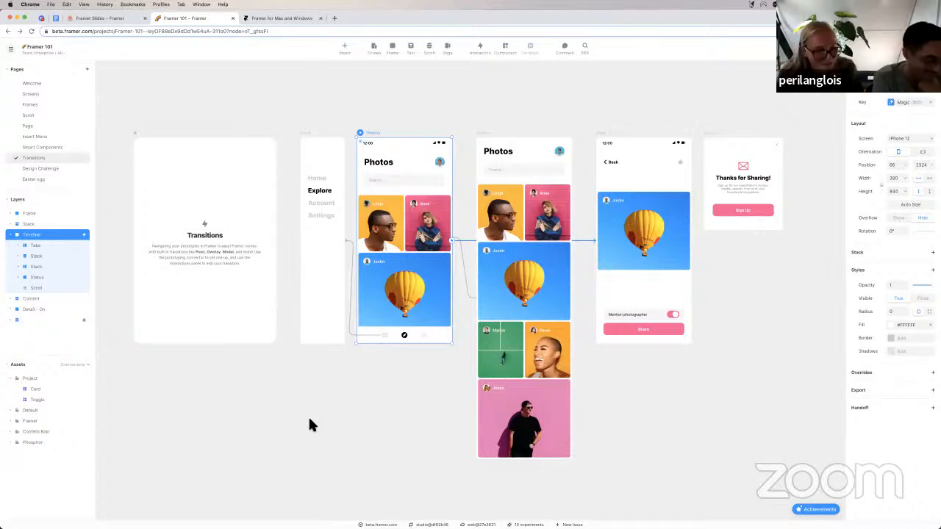
Open the Design Challenge page and read through the challenge brief's requirements and bonus points.
scroll(309, 421, up, 3)
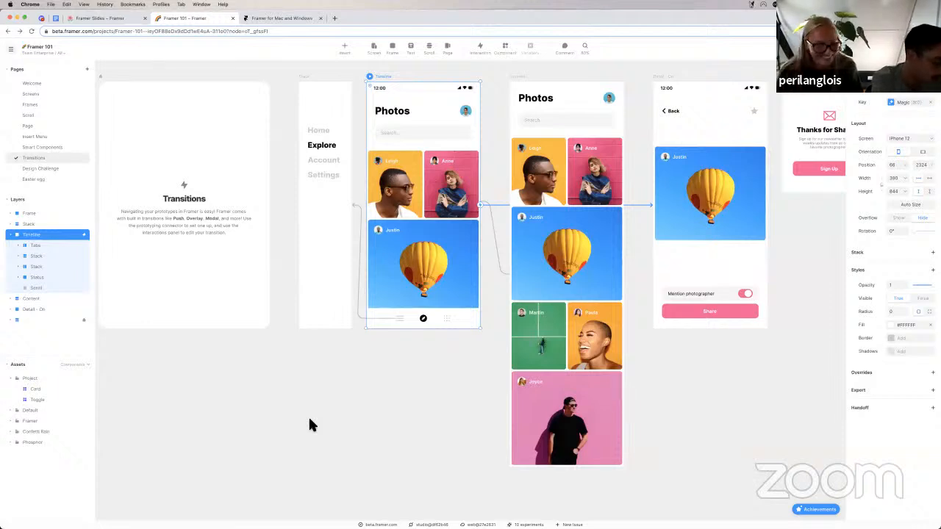
click(52, 172)
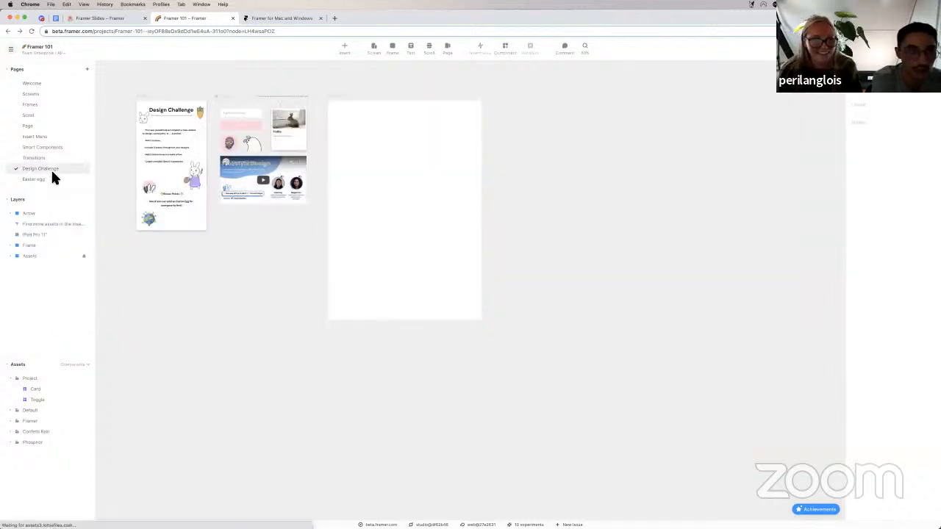
scroll(147, 235, left, 2)
scroll(147, 242, left, 2)
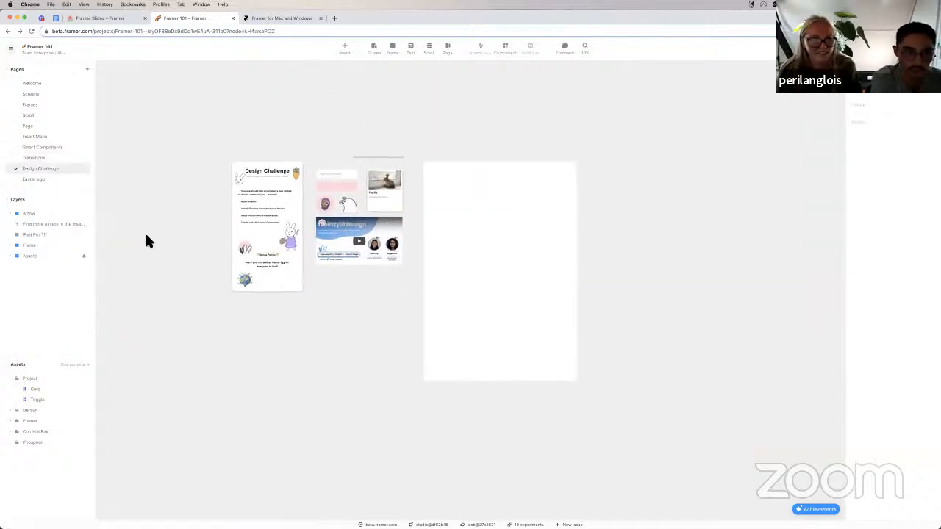
scroll(188, 237, up, 5)
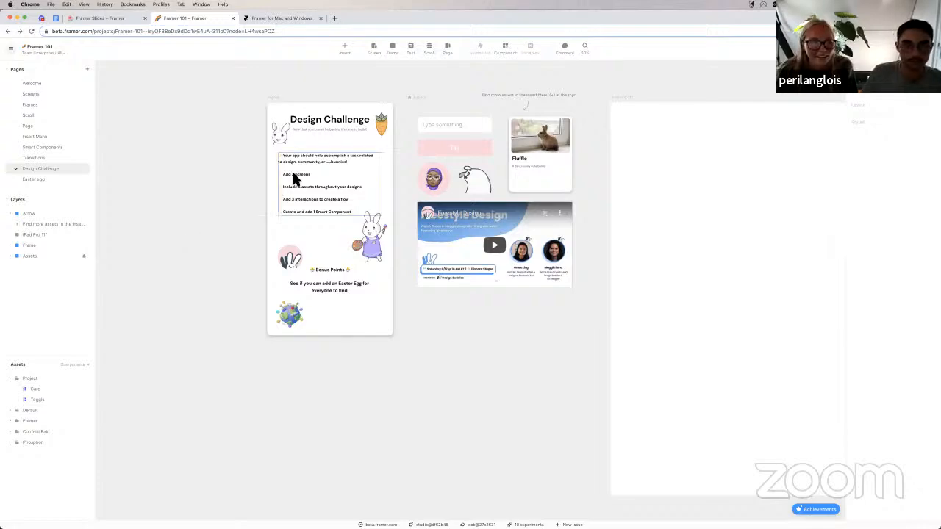
scroll(294, 177, up, 5)
scroll(225, 211, up, 2)
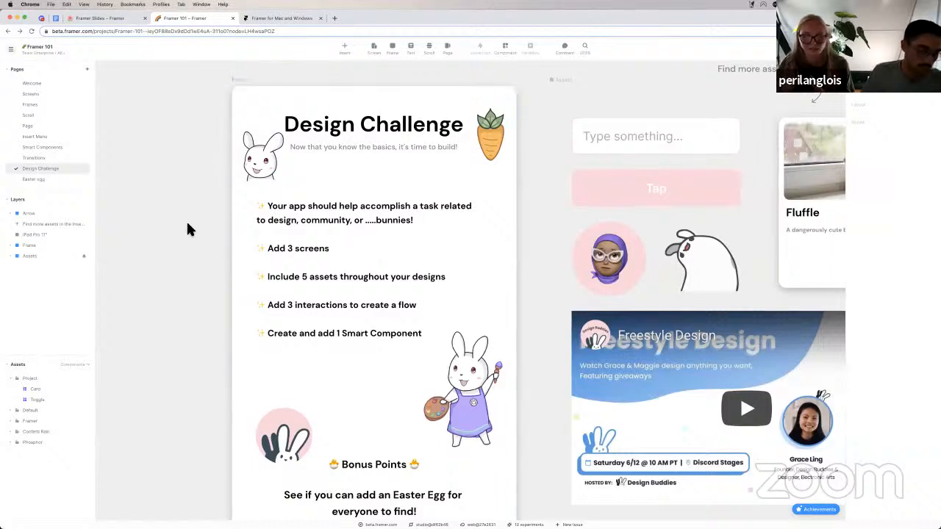
scroll(187, 231, down, 2)
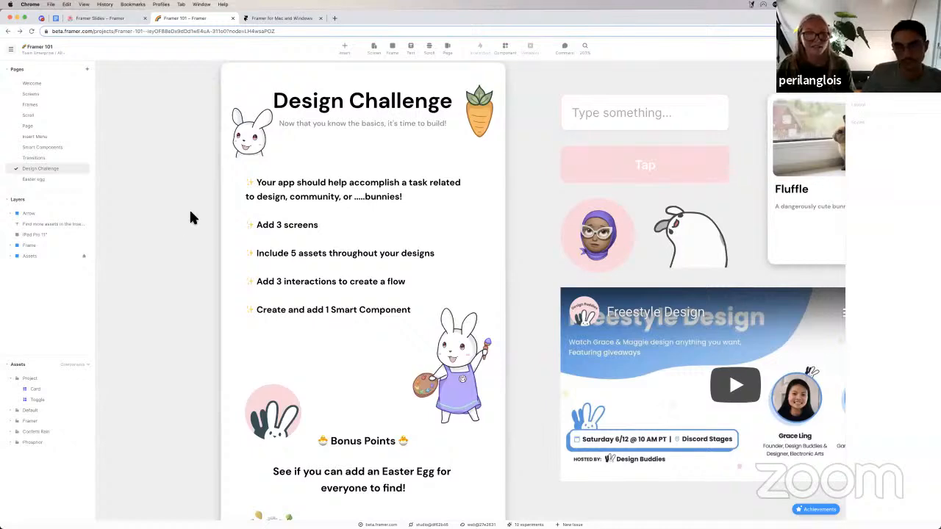
scroll(566, 254, down, 3)
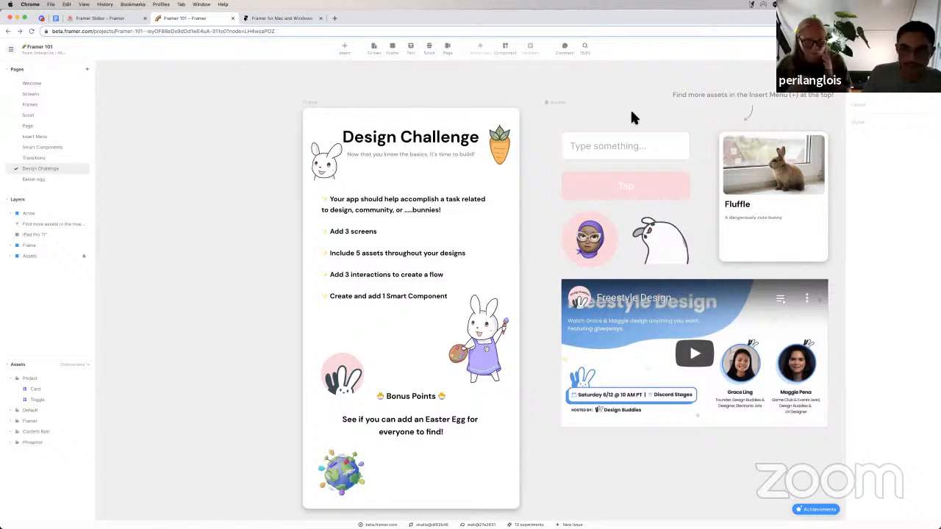
Look over the sample assets beside the challenge brief and the blank iPad Pro 11" screen.
scroll(632, 112, right, 2)
scroll(631, 113, down, 1)
scroll(634, 118, right, 4)
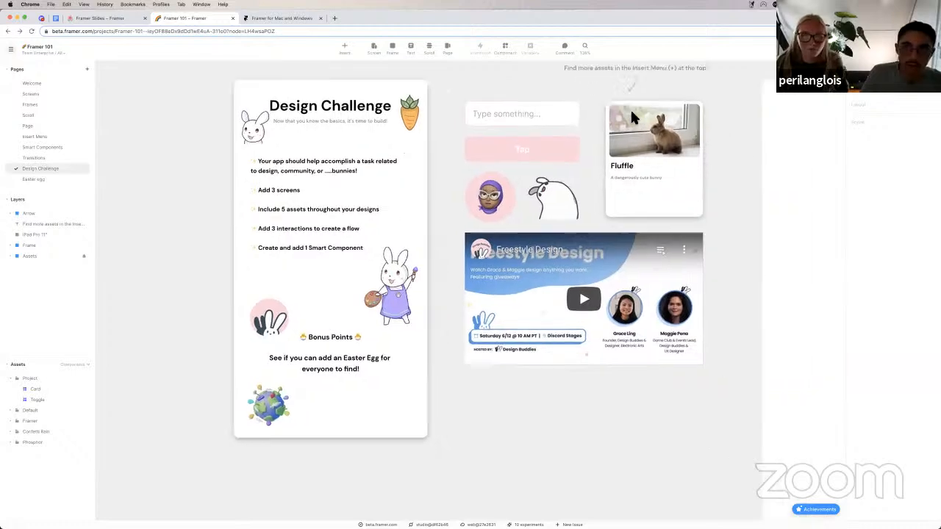
scroll(634, 118, down, 1)
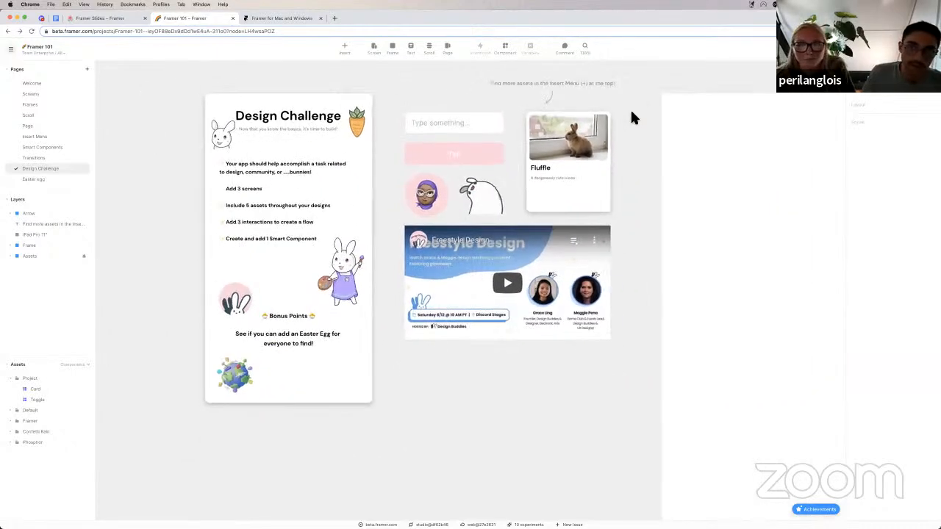
scroll(634, 118, right, 4)
scroll(634, 118, down, 2)
scroll(634, 118, right, 3)
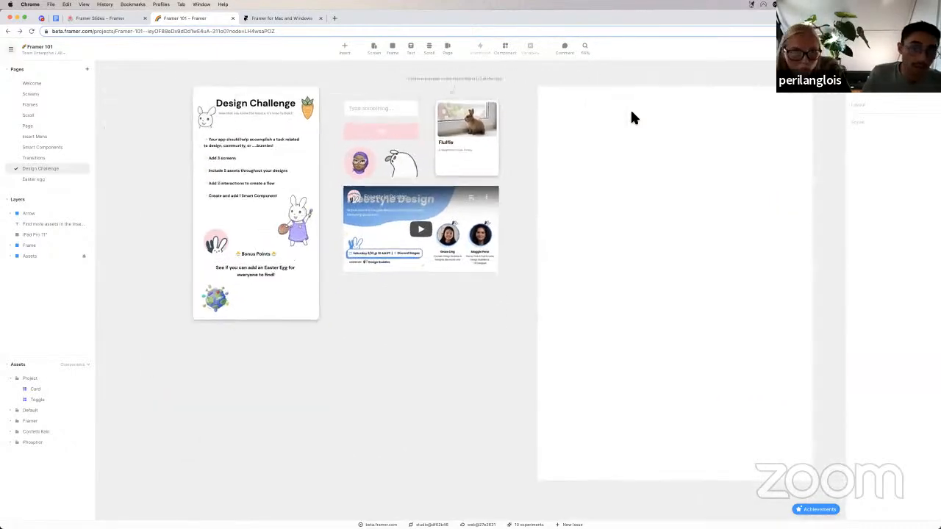
scroll(632, 115, right, 1)
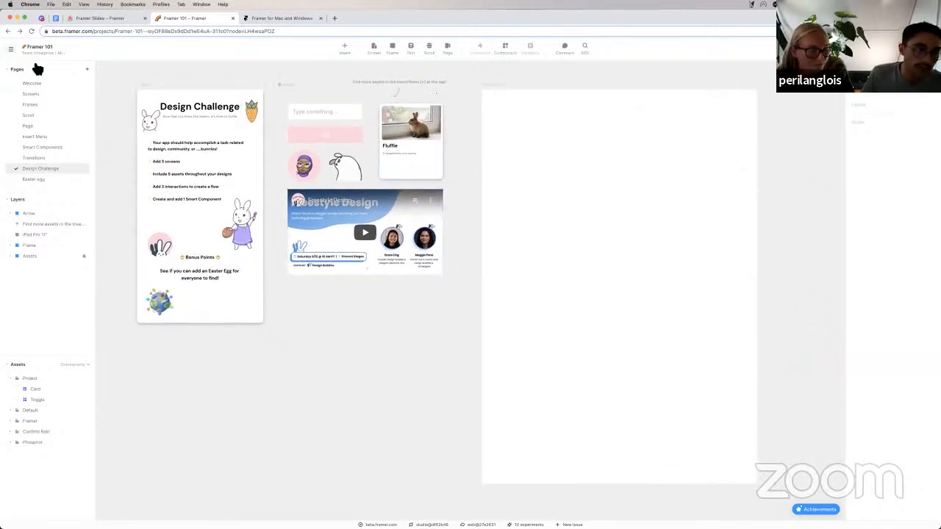
click(10, 49)
mouse_move(45, 69)
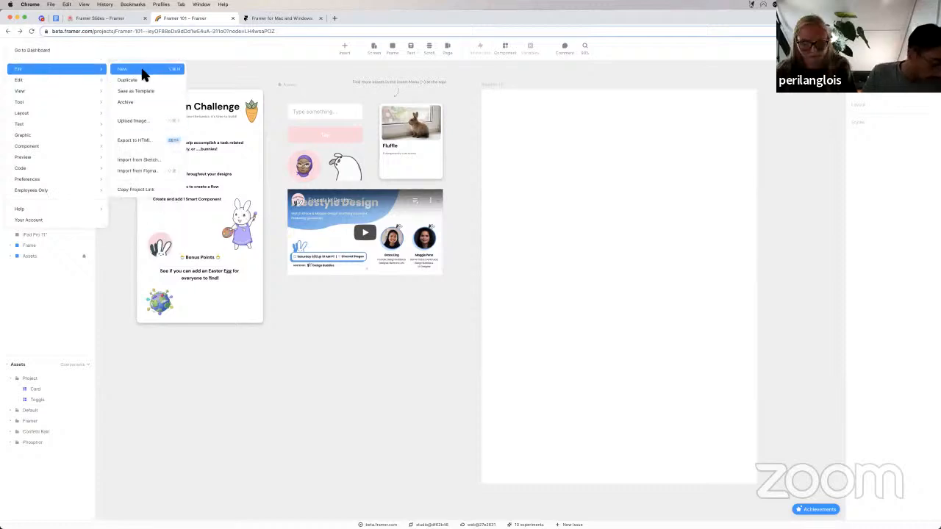
click(216, 68)
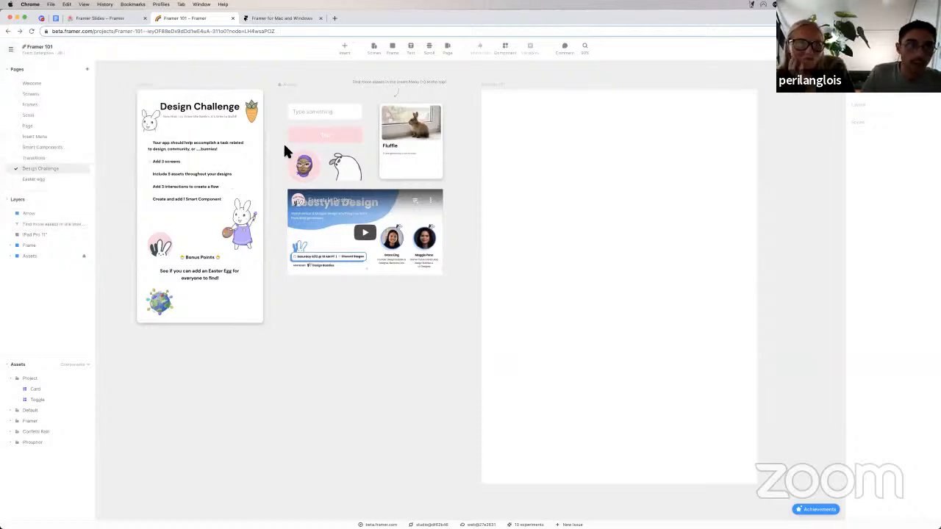
Open the community showcase at framer.com/showcase in a new browser tab.
click(335, 19)
text(framer)
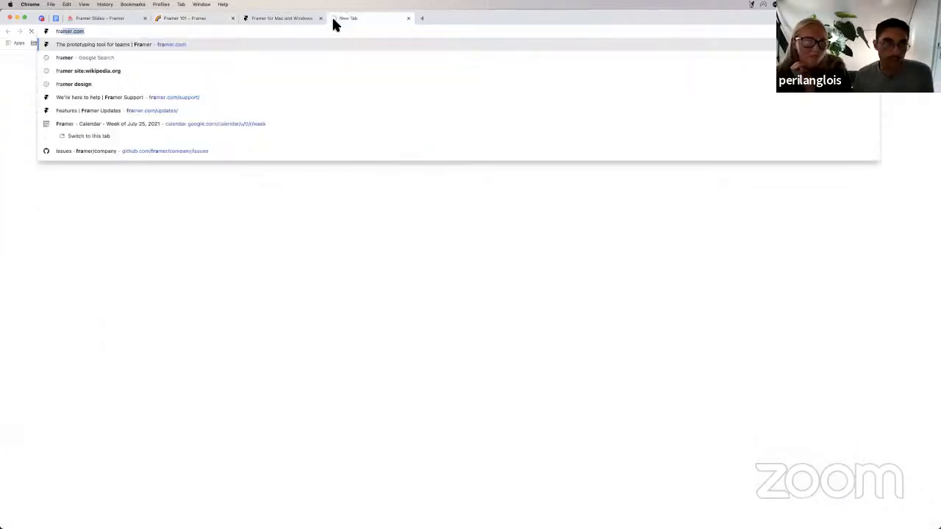
text(.com/show)
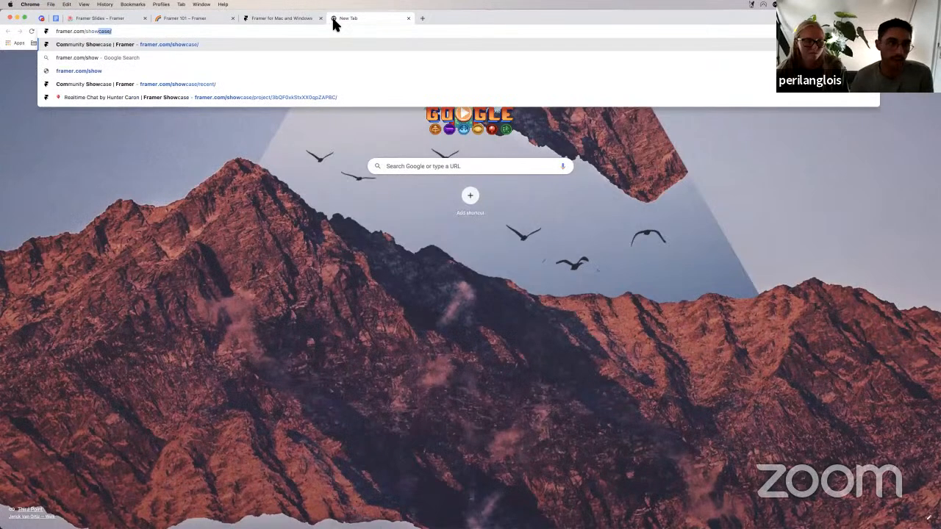
key(Return)
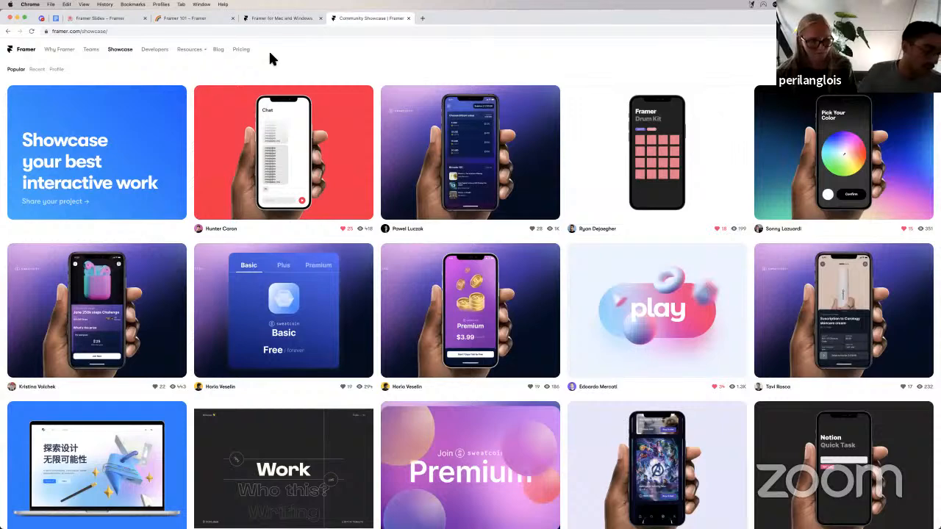
Return to the Framer 101 project and look over the Design Challenge brief and its sample assets up close.
click(186, 19)
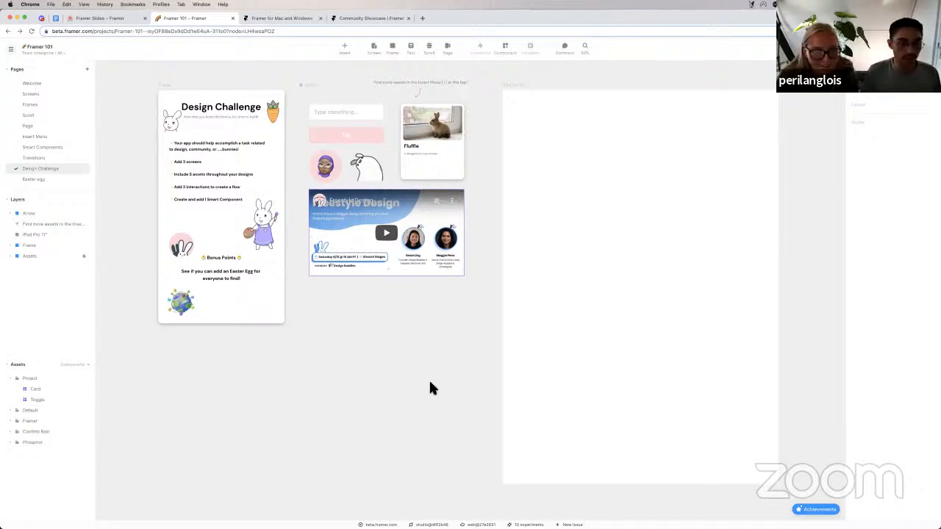
scroll(429, 384, up, 3)
scroll(429, 383, left, 2)
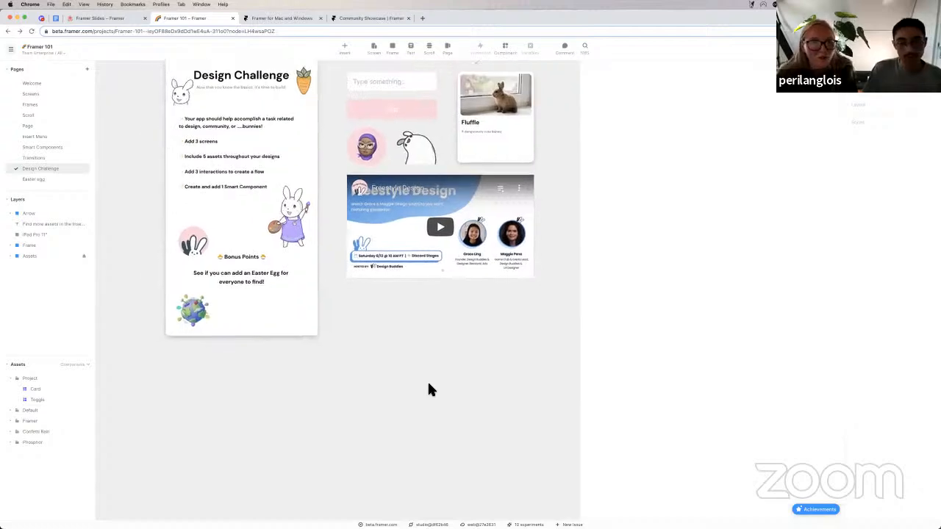
scroll(412, 382, up, 2)
scroll(412, 382, right, 1)
scroll(360, 376, up, 1)
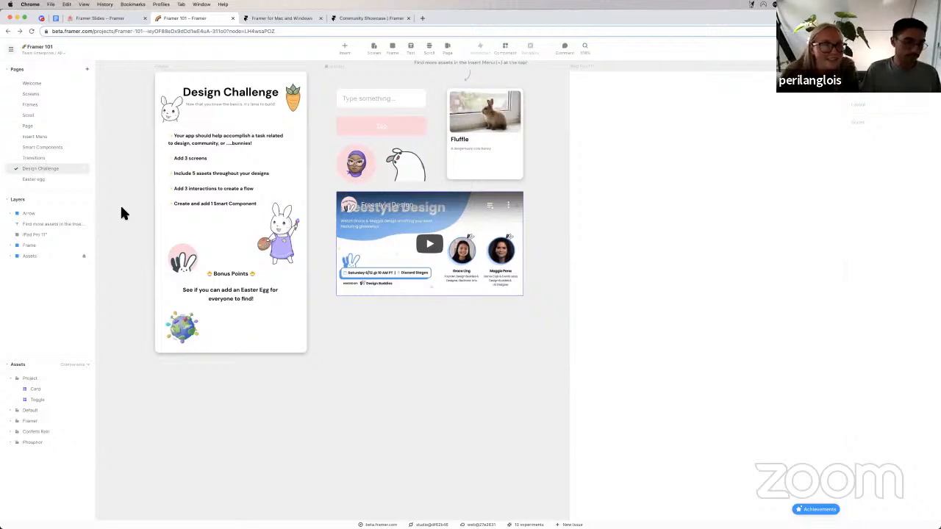
scroll(122, 209, up, 1)
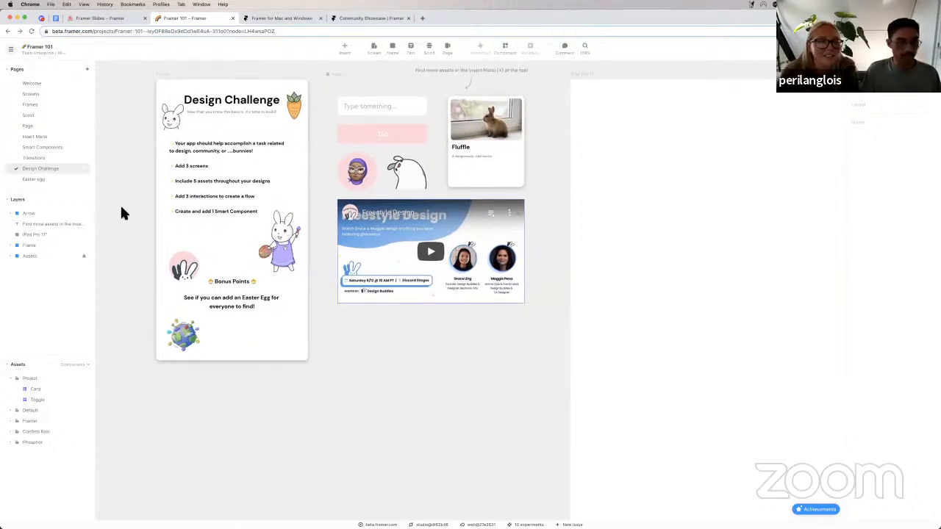
Open the Easter egg page and start a preview of its Home screen.
click(42, 181)
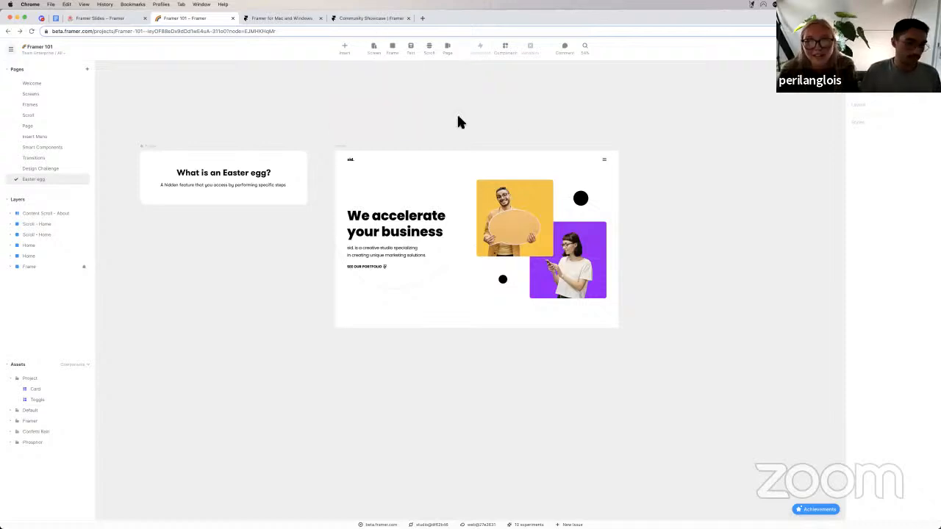
scroll(458, 116, left, 2)
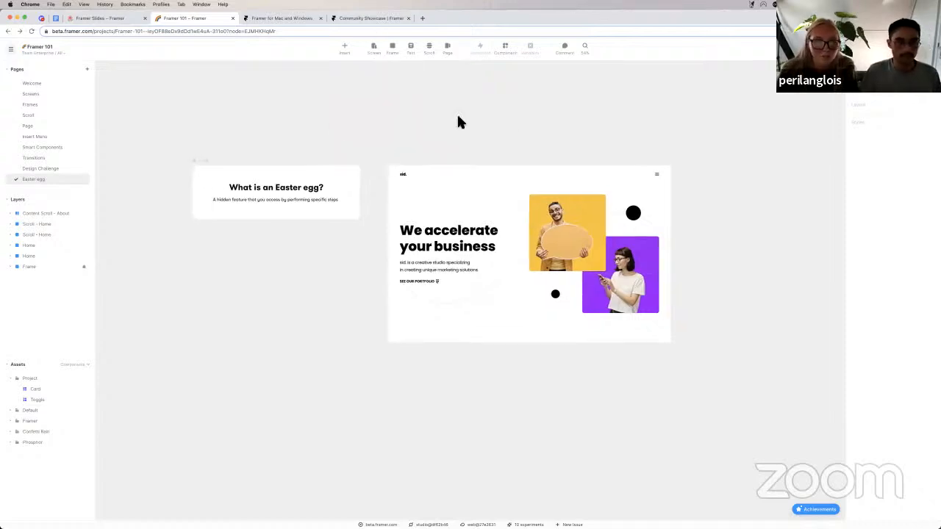
click(392, 162)
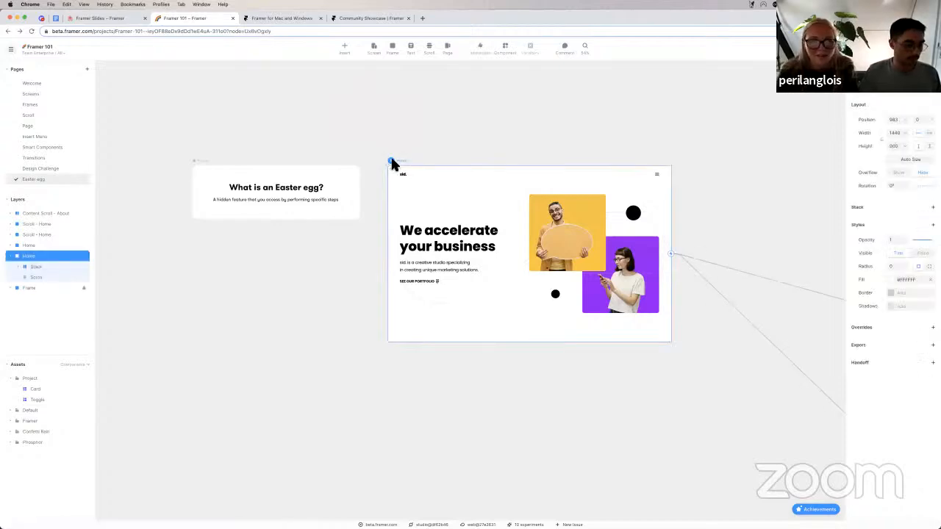
click(391, 161)
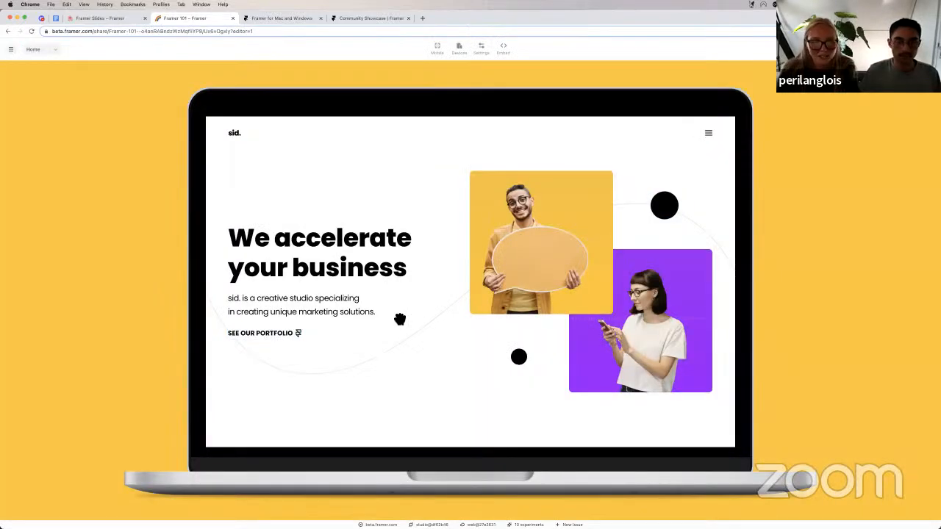
Examine the previewed sid. website from the hero section through the lower sections and back, and close the preview.
scroll(414, 353, down, 3)
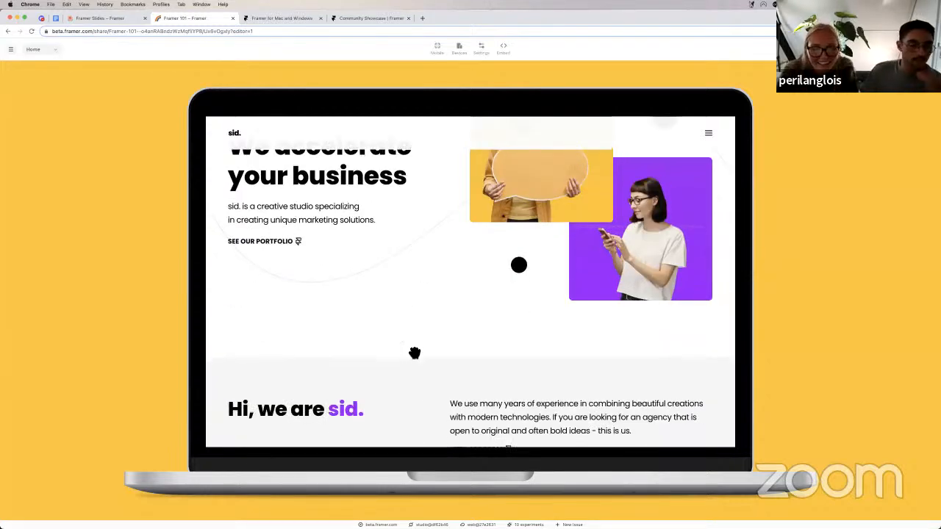
scroll(415, 353, down, 10)
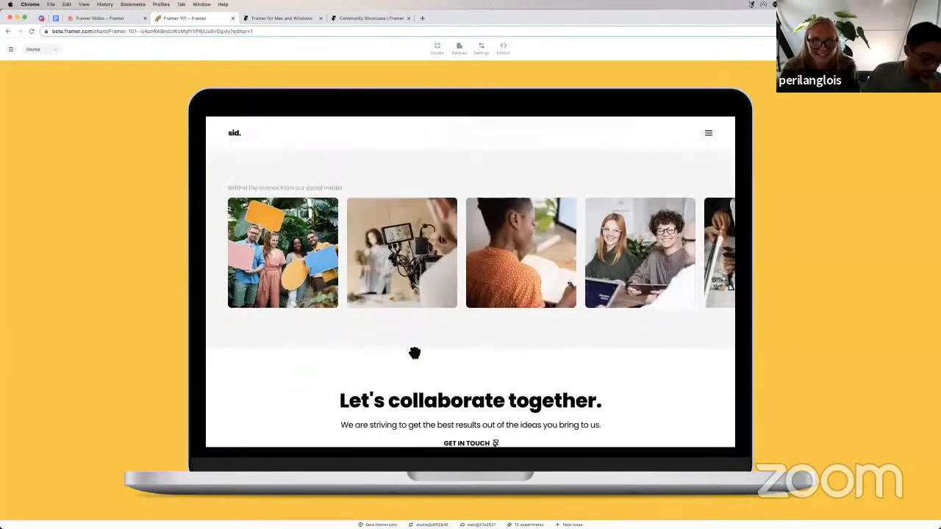
scroll(415, 353, down, 4)
scroll(415, 353, up, 10)
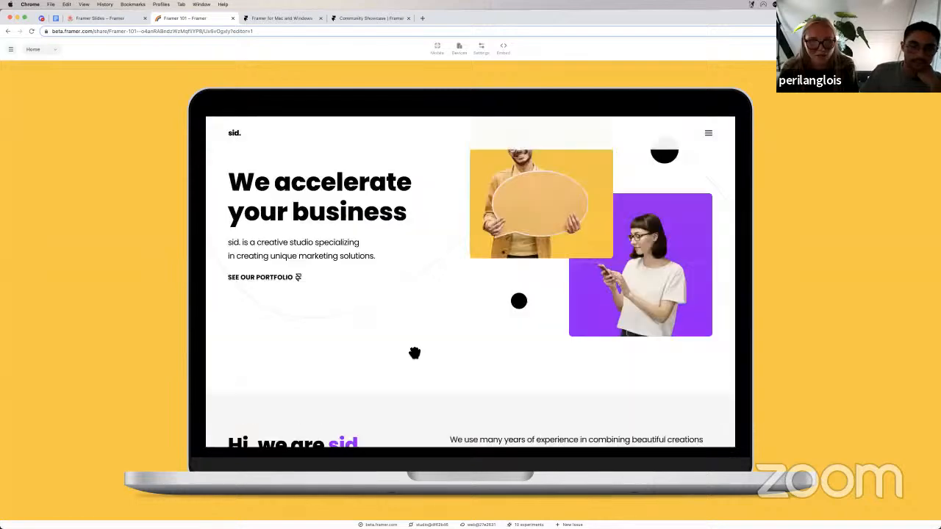
scroll(415, 353, down, 10)
scroll(414, 353, up, 4)
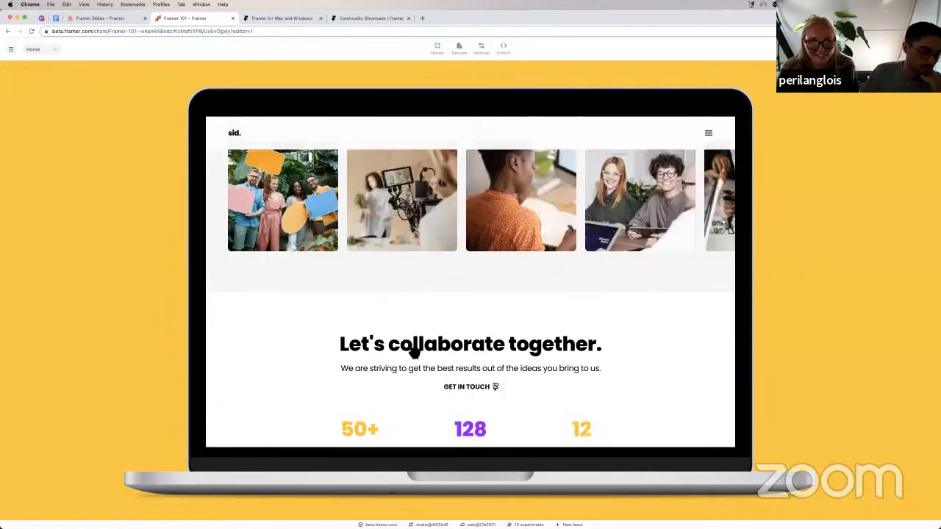
scroll(414, 353, up, 10)
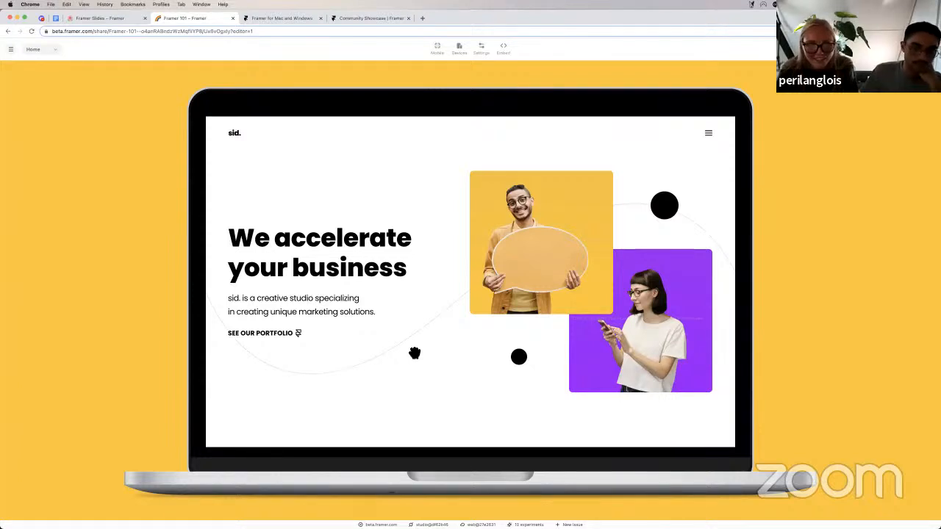
scroll(414, 353, down, 3)
scroll(415, 353, up, 3)
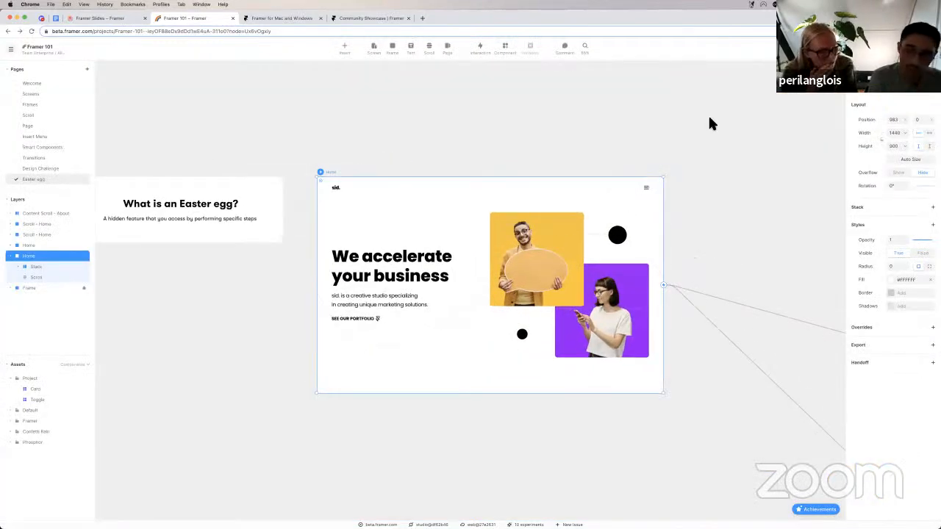
Go back to the Design Challenge page and view the brief, the assets and the blank iPad Pro 11" screen together.
scroll(709, 119, left, 1)
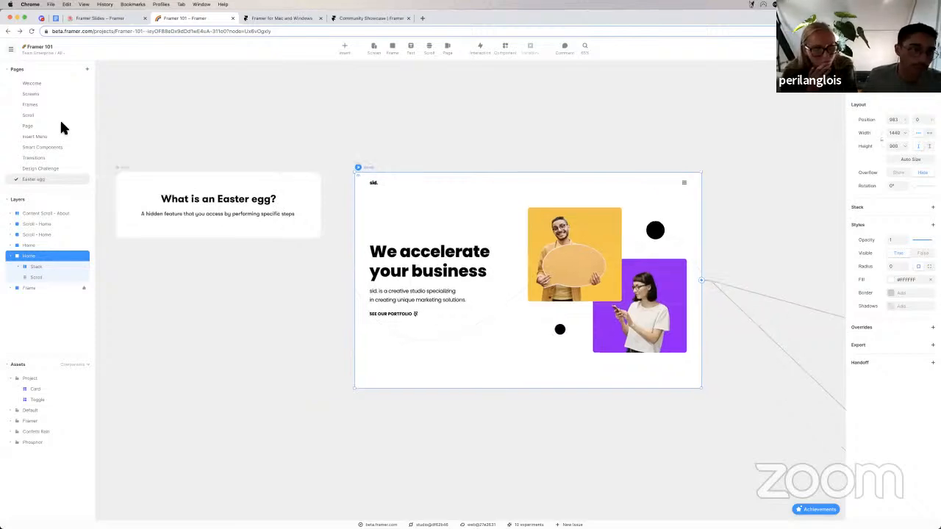
click(41, 168)
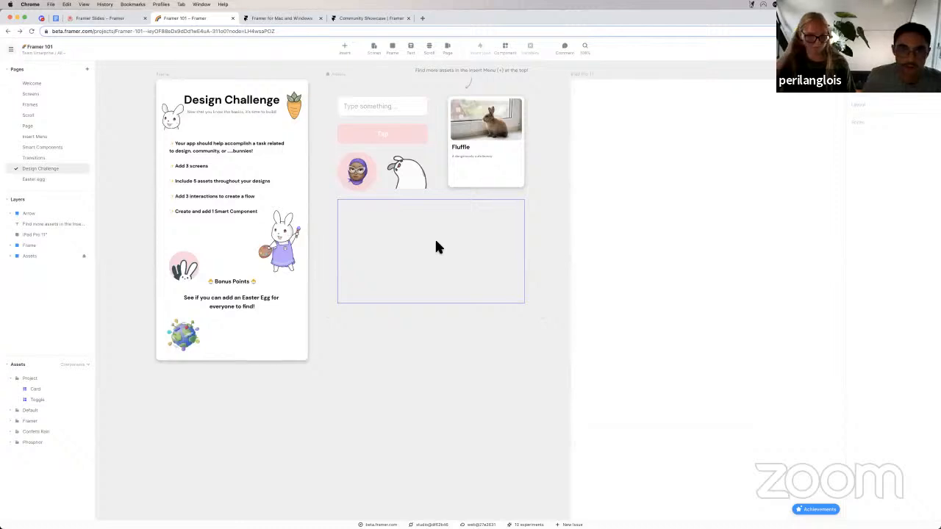
scroll(436, 241, right, 1)
scroll(478, 283, down, 3)
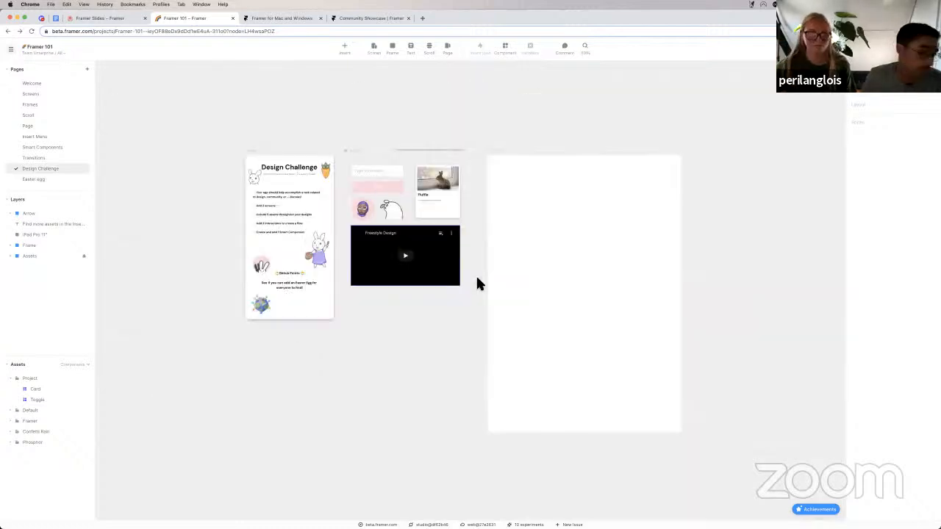
scroll(477, 283, up, 2)
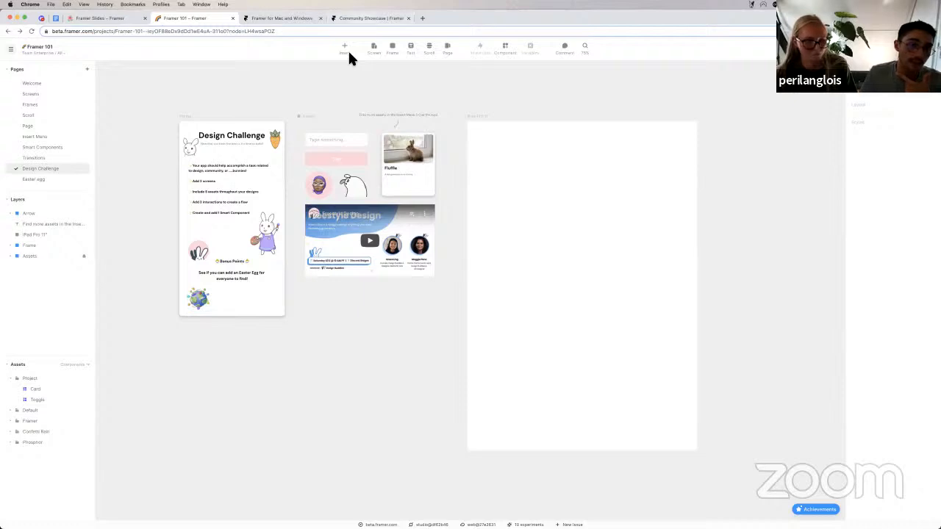
Open the Play Button project from the community showcase and select its full page address.
click(366, 18)
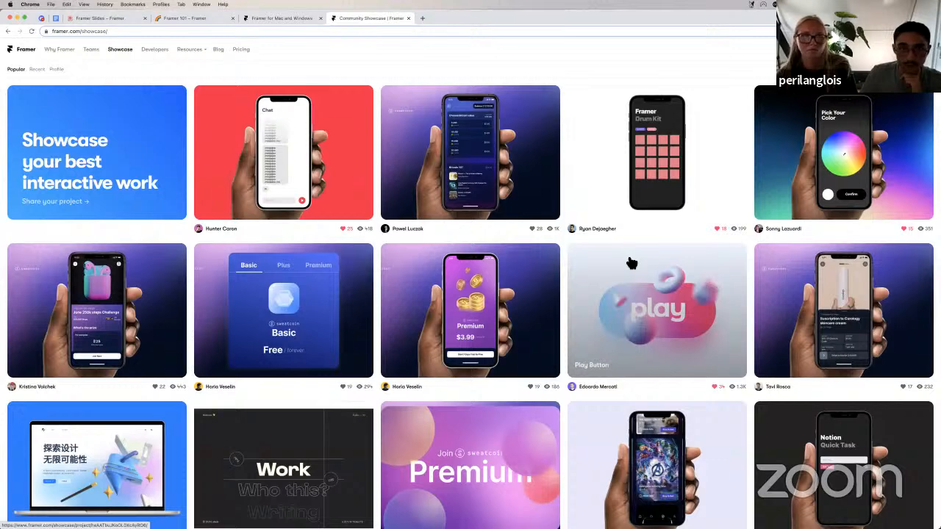
click(712, 323)
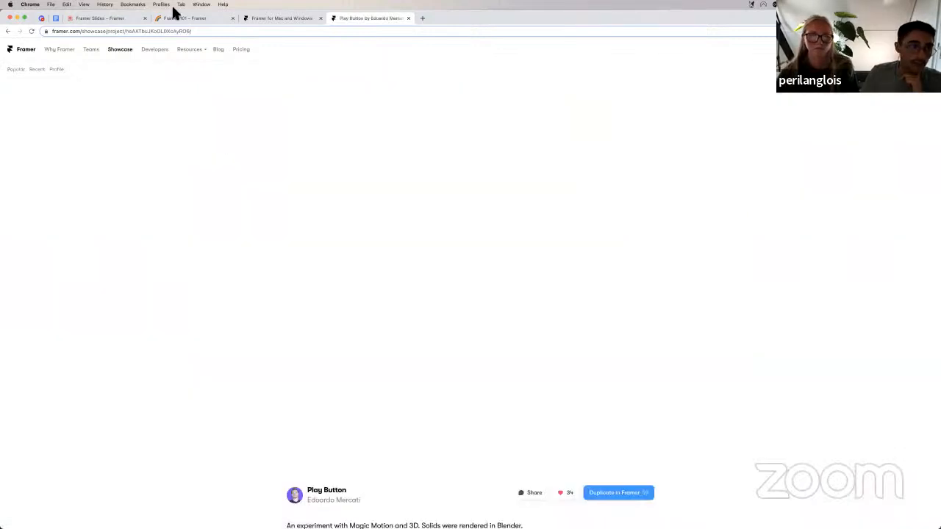
click(74, 31)
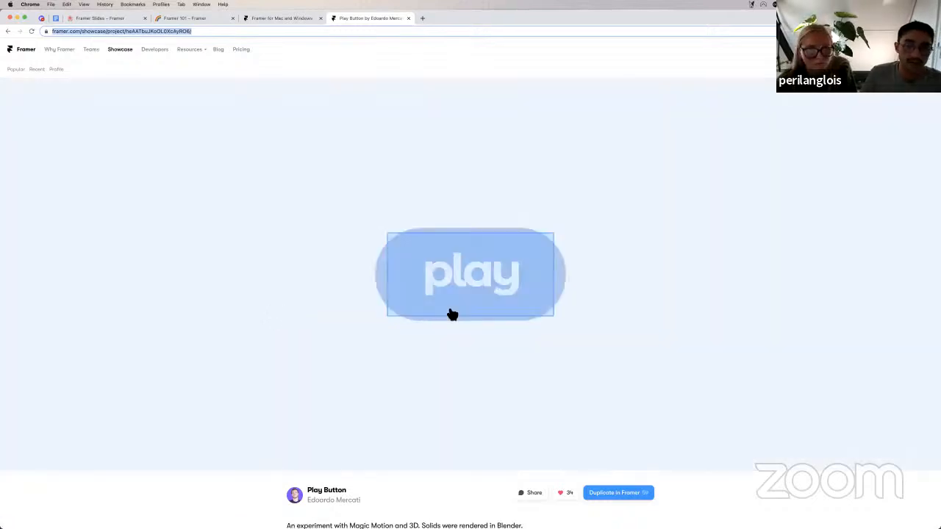
Try out the Play Button prototype's animated states, and return to the showcase's Popular projects.
click(449, 315)
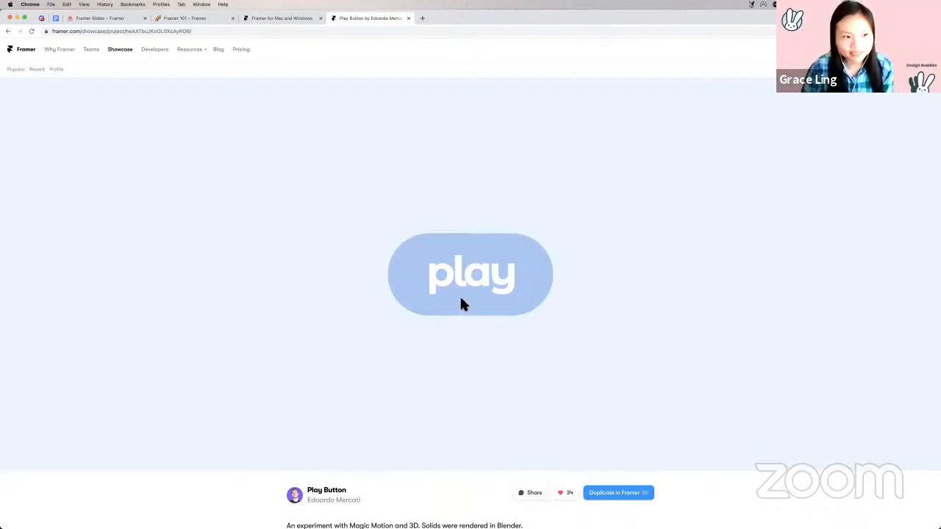
click(351, 300)
click(441, 281)
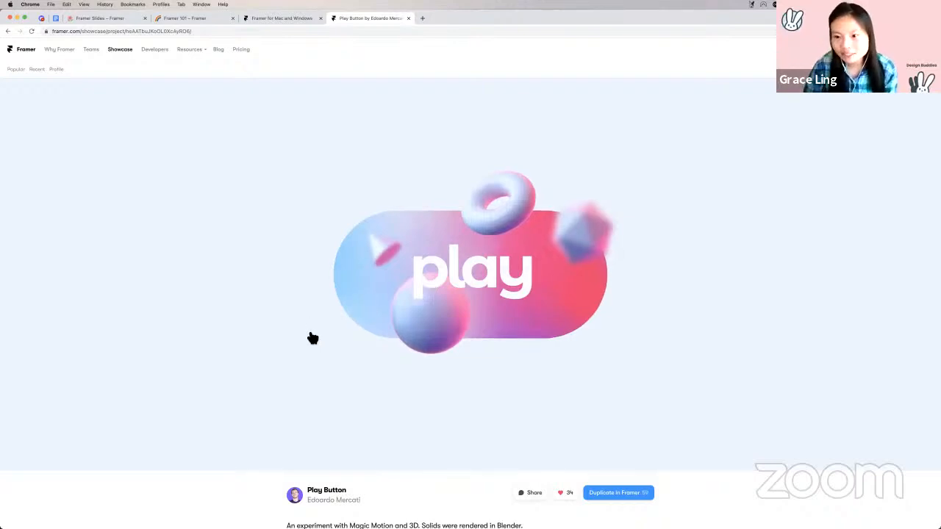
click(475, 275)
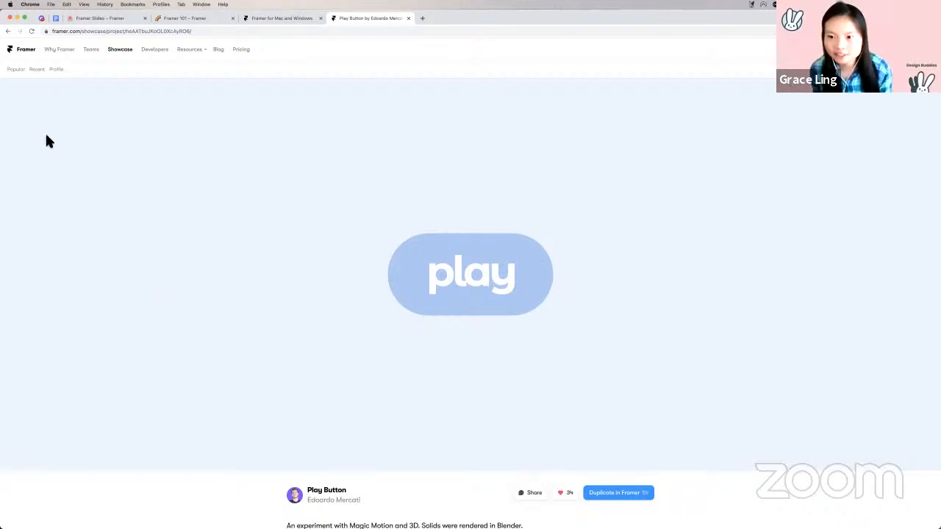
click(16, 69)
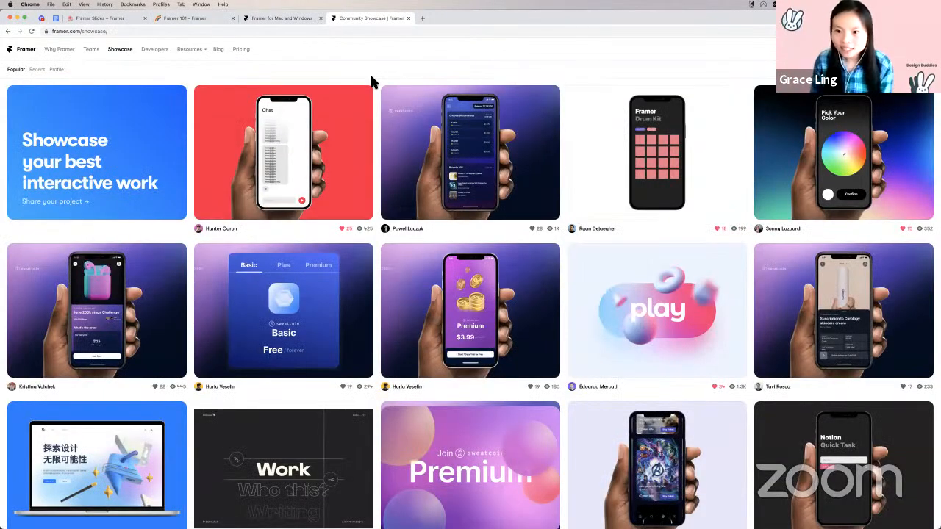